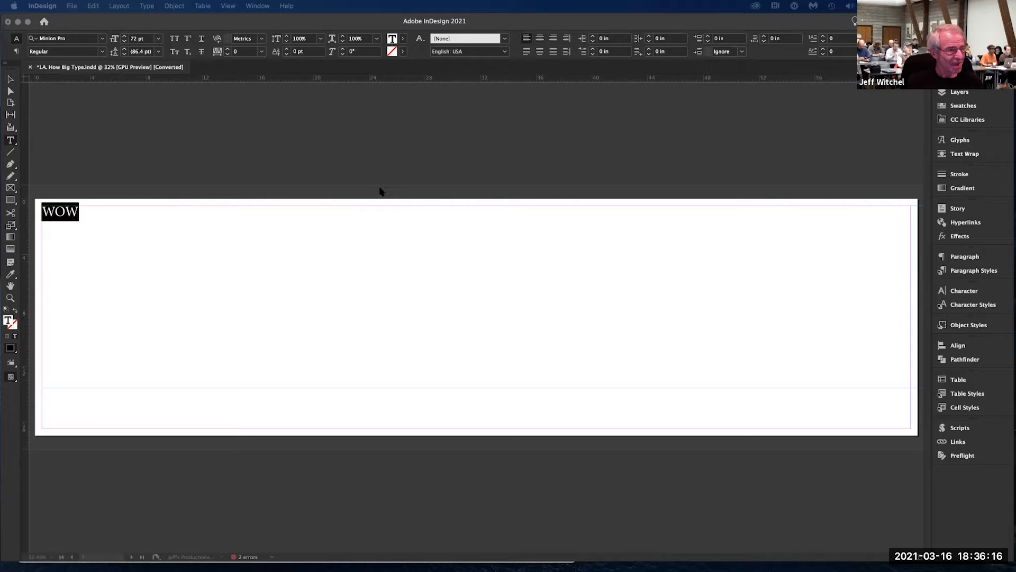
- Try to set the font size of the word WOW to 0 pt
click(252, 128)
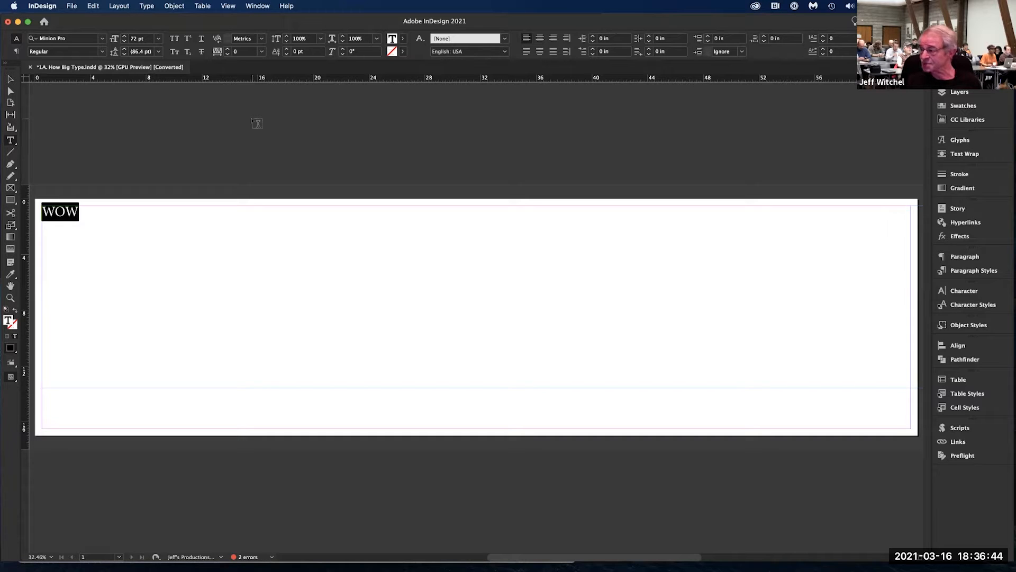
drag(81, 210, 36, 214)
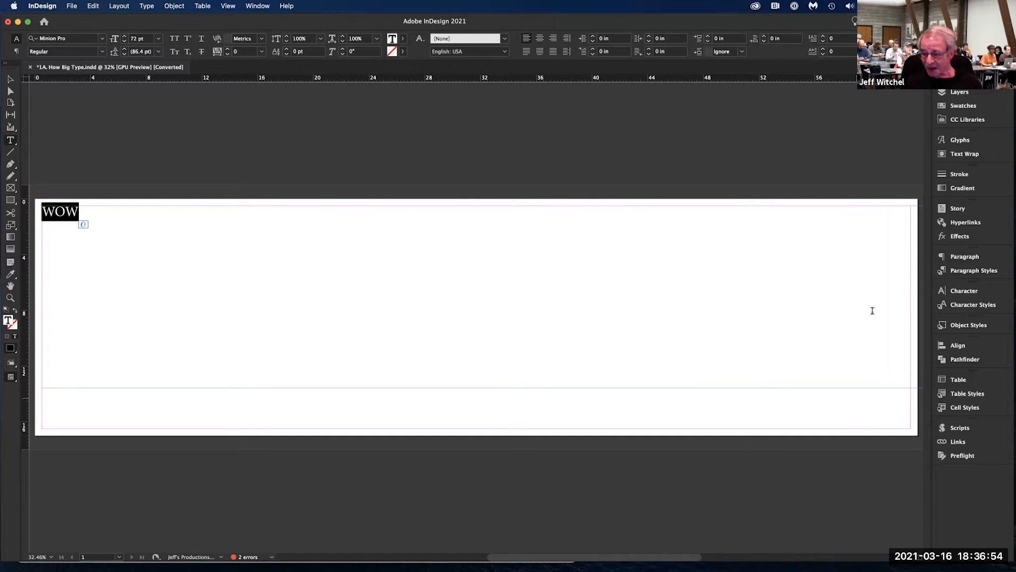
click(964, 291)
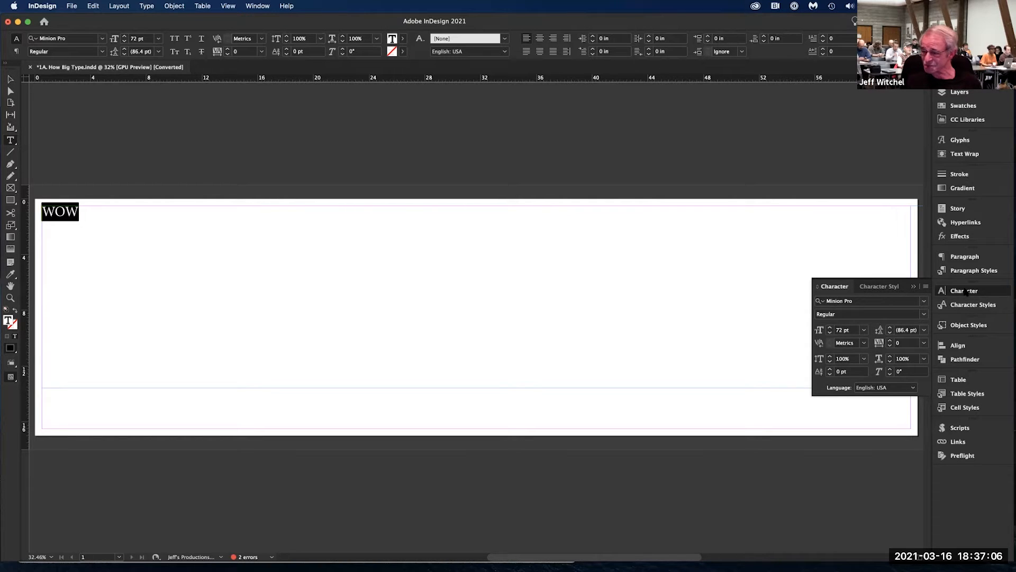
drag(853, 330, 829, 327)
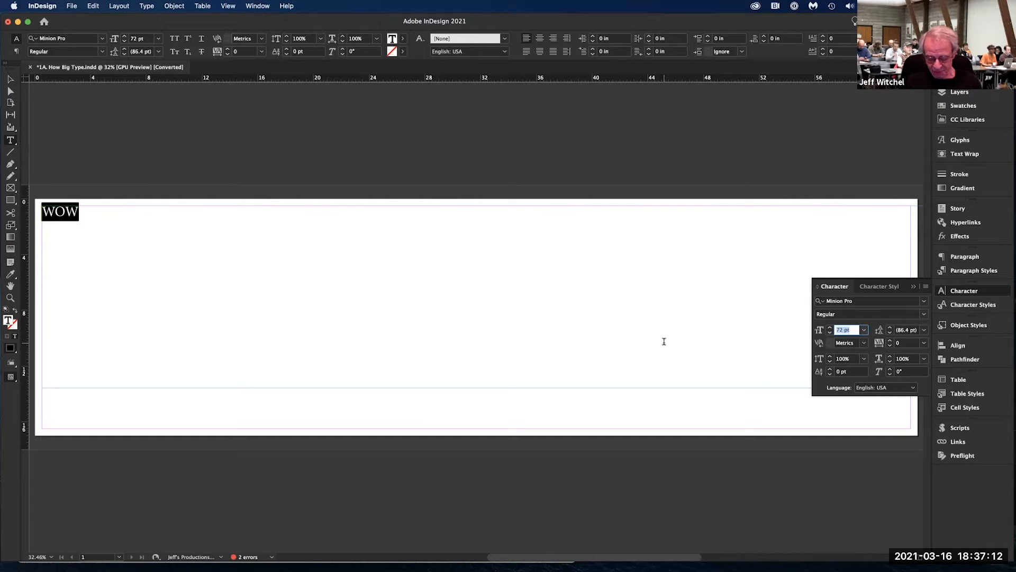
text(0)
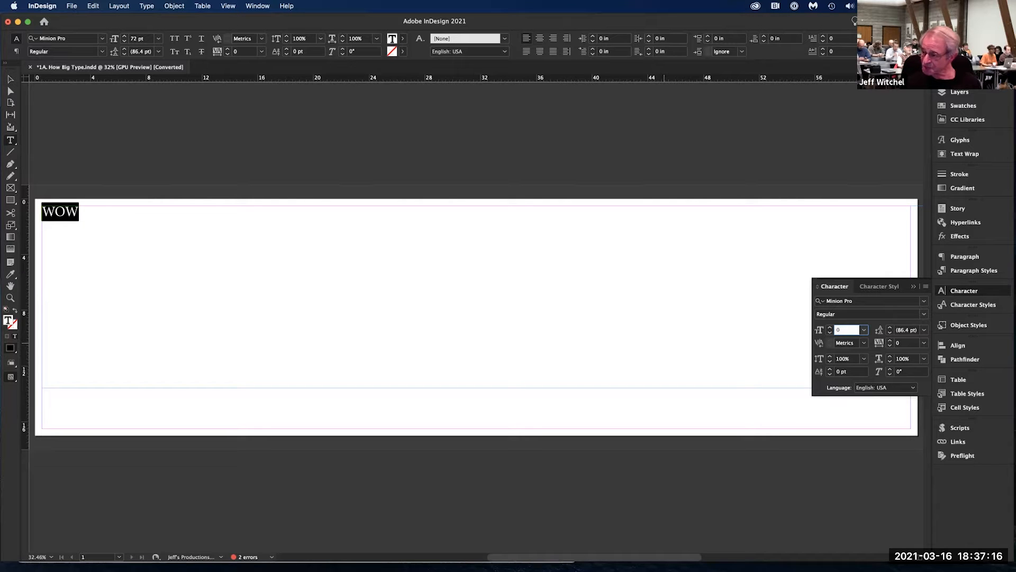
key(Return)
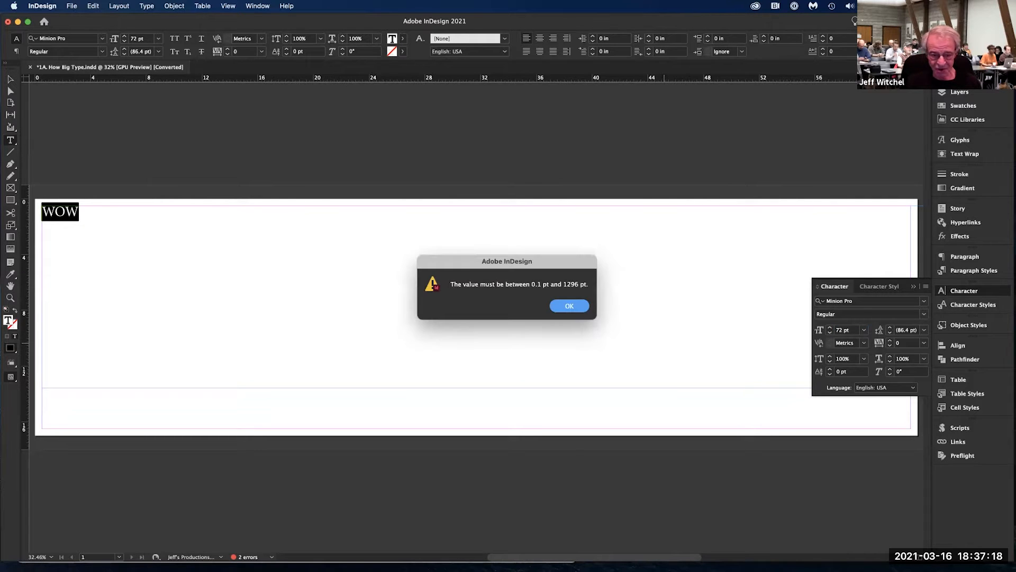
click(568, 307)
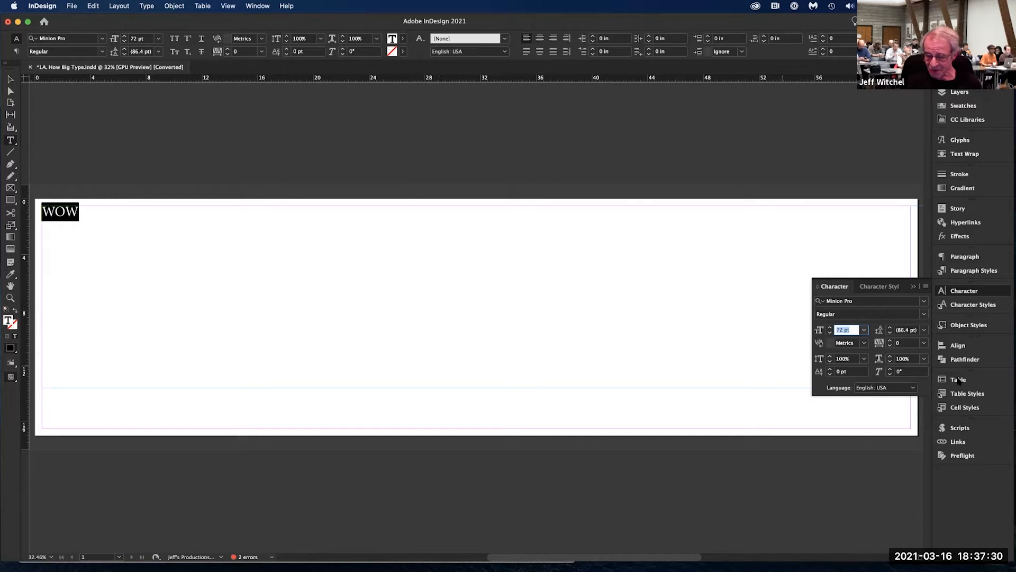
- Set the font size of WOW to 1296 pt and close the document without saving
text(1)
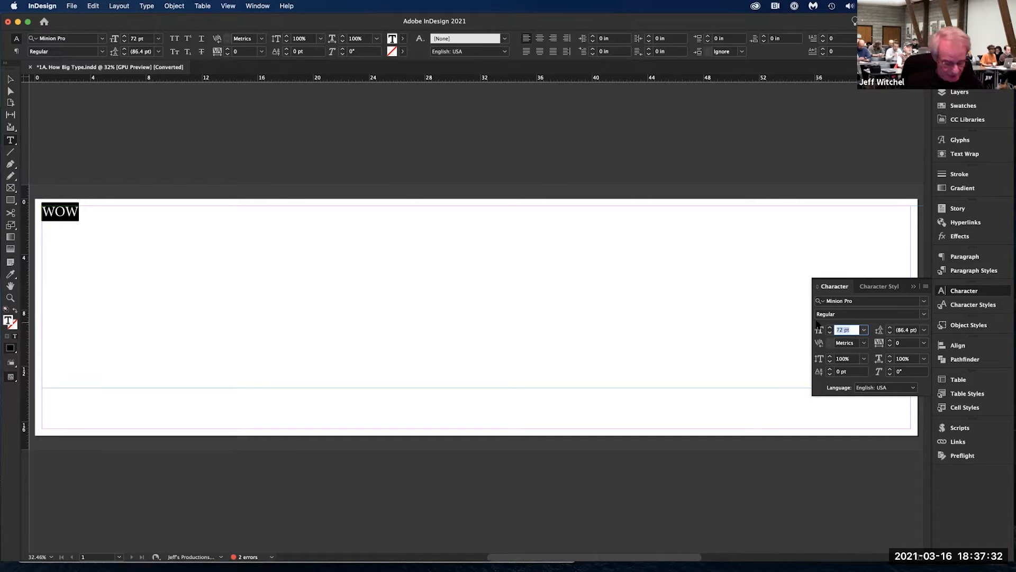
text(29)
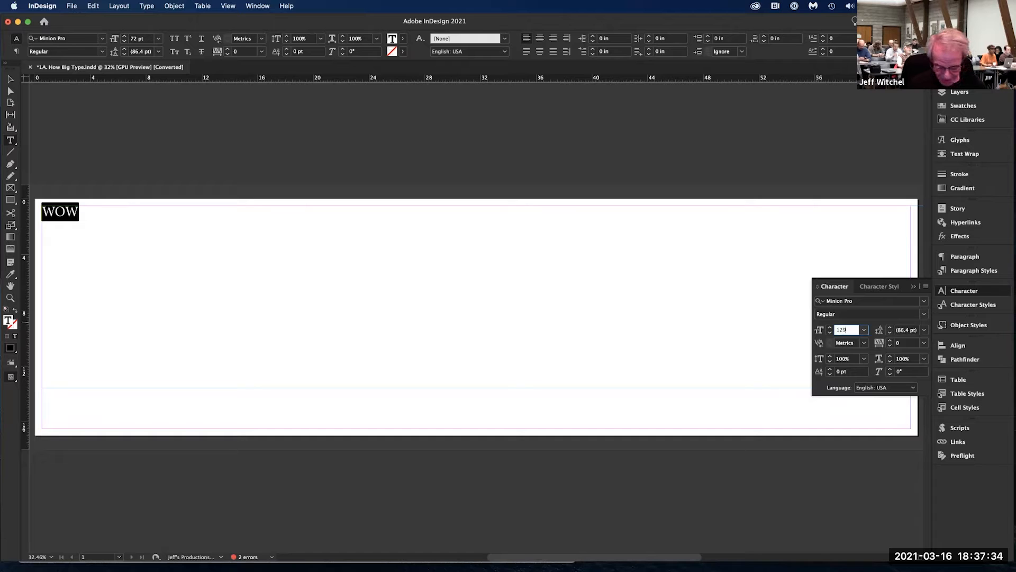
text(6)
key(Return)
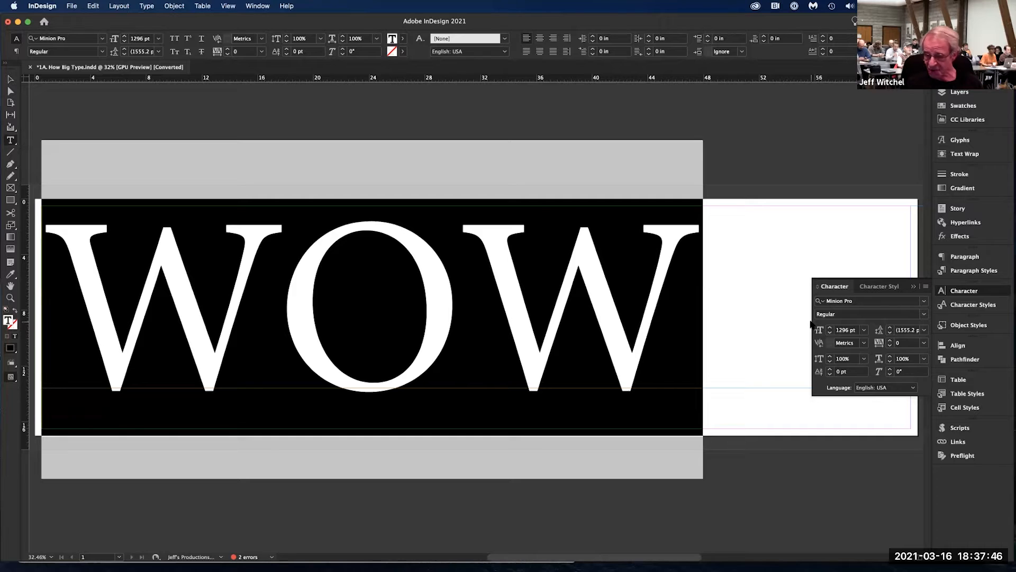
click(30, 67)
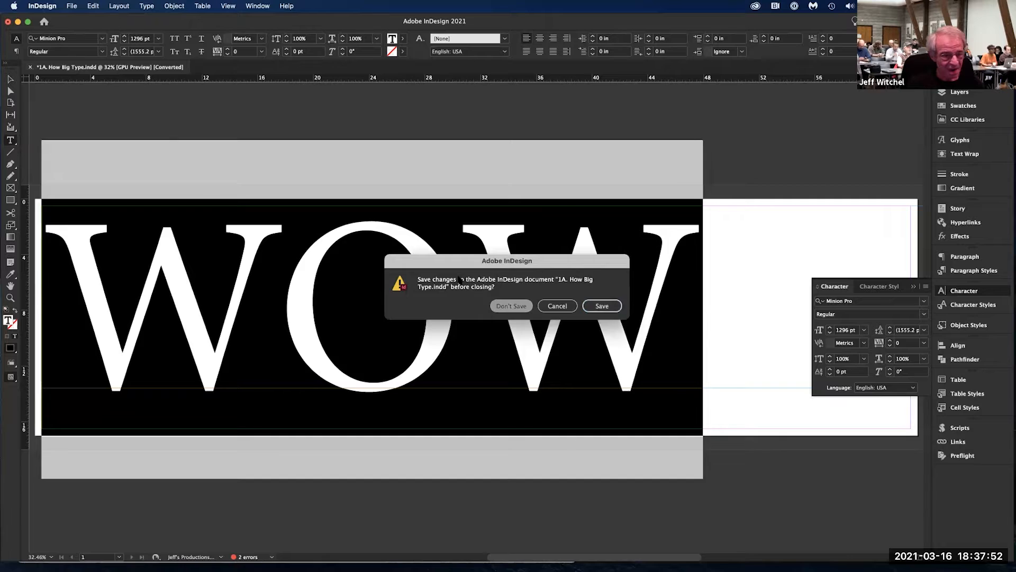
click(511, 306)
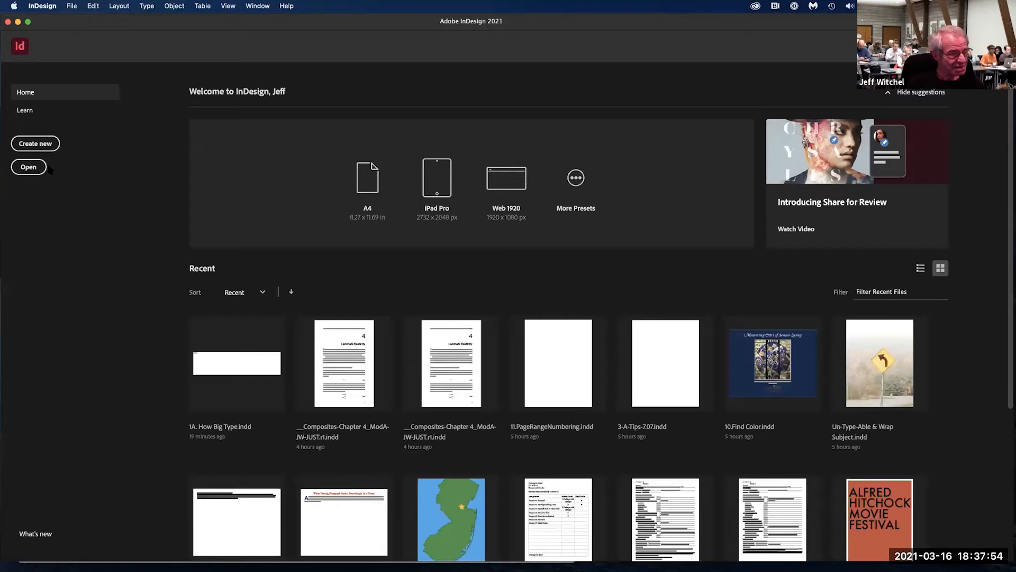
click(29, 167)
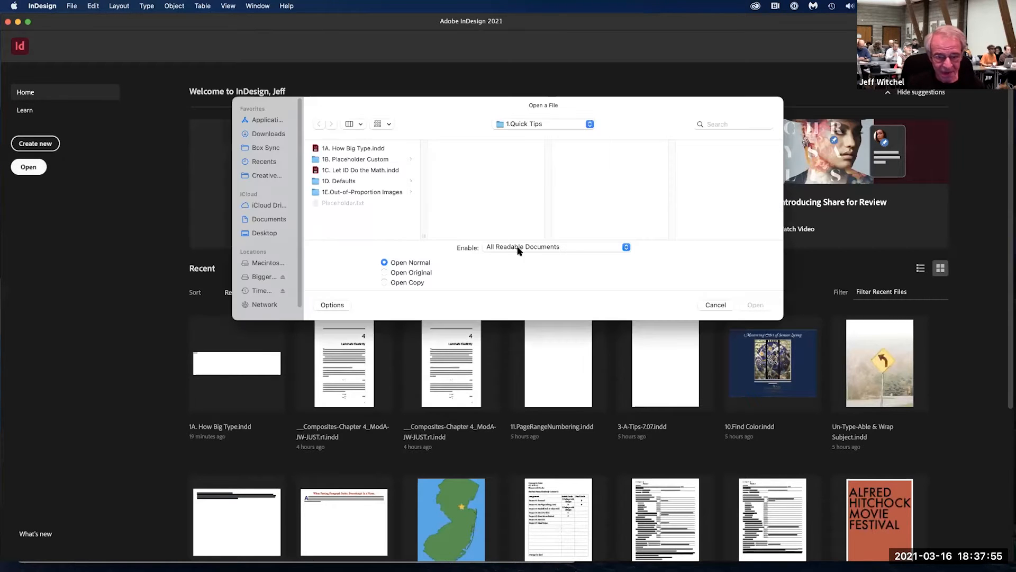
click(352, 160)
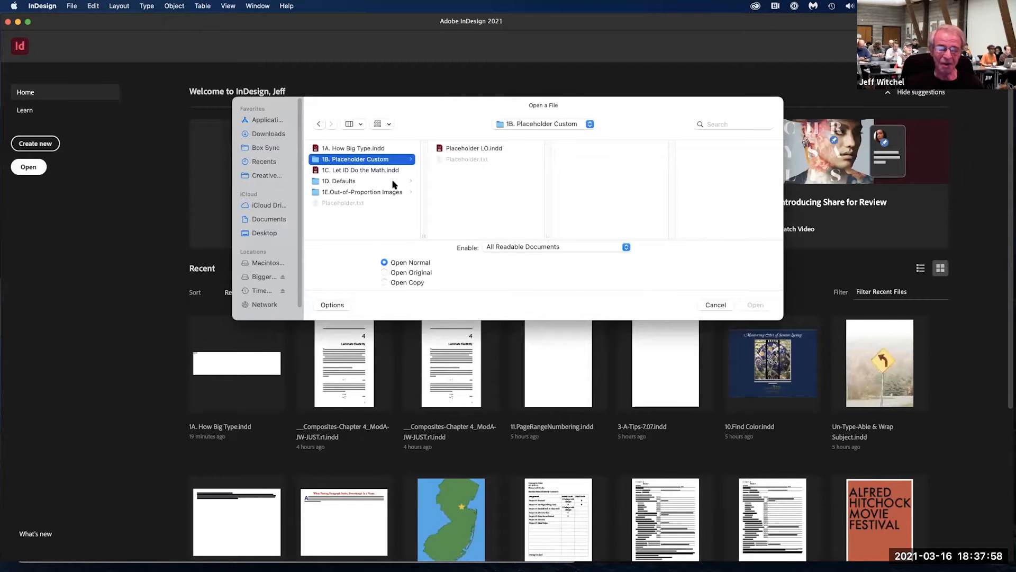
click(714, 305)
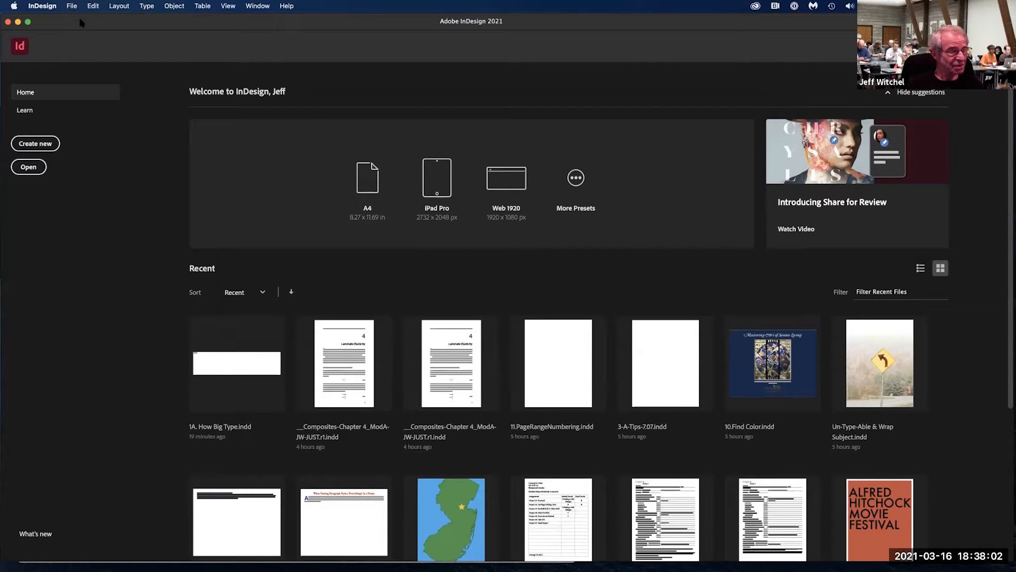
- Open Placeholder LO.indd from the 1B. Placeholder Custom folder in 1.Quick Tips
click(30, 167)
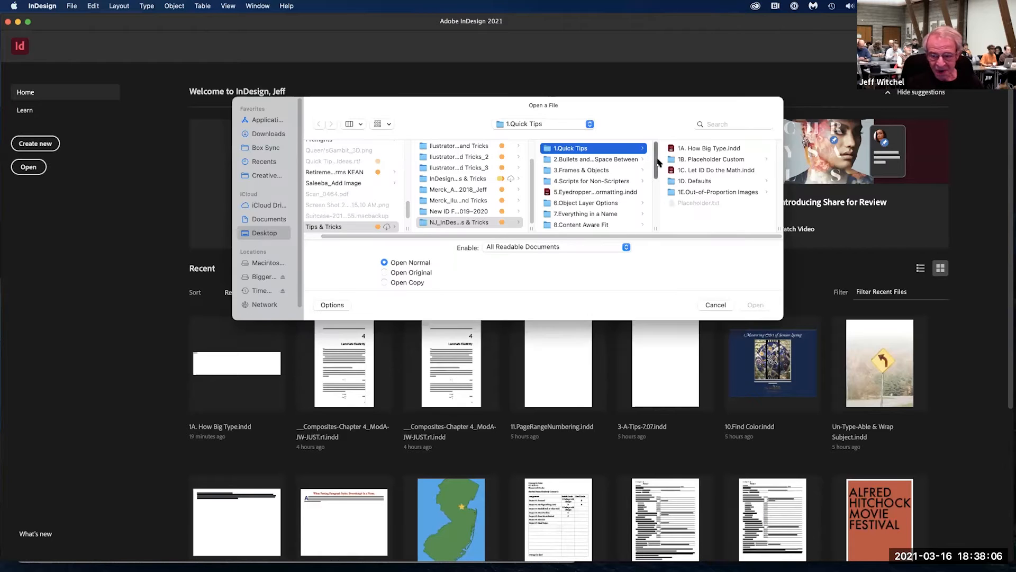
click(695, 160)
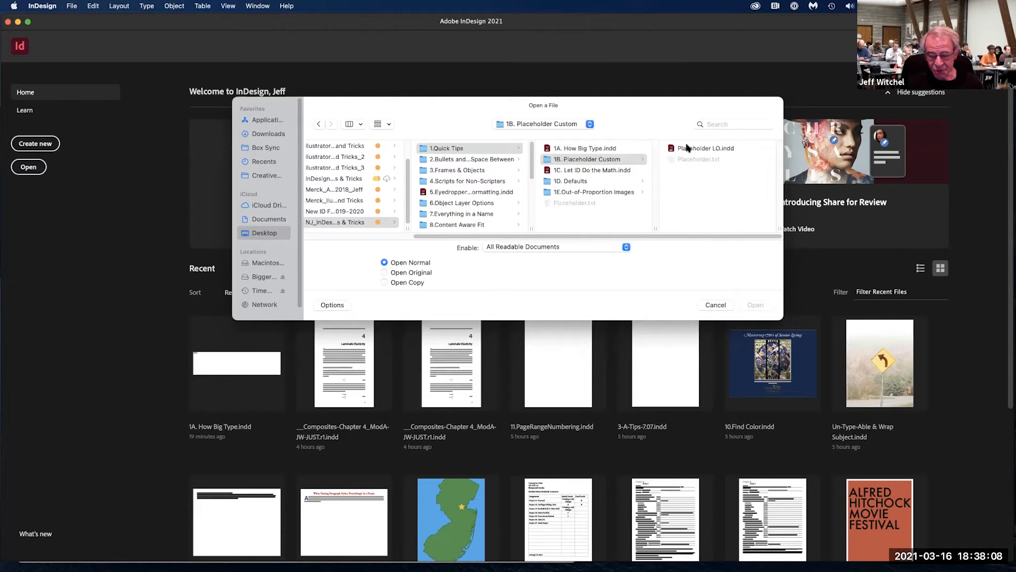
click(688, 148)
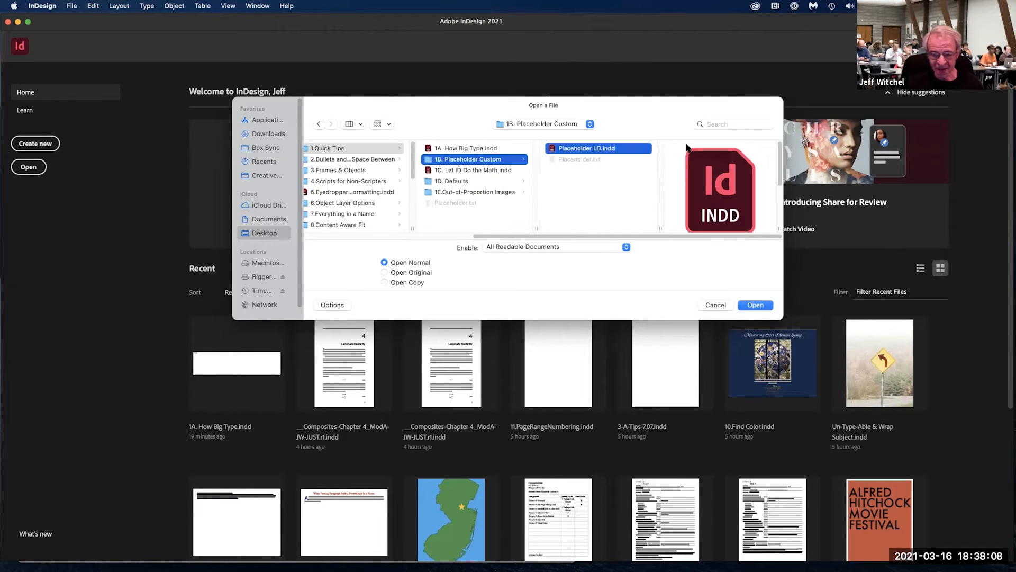
click(757, 305)
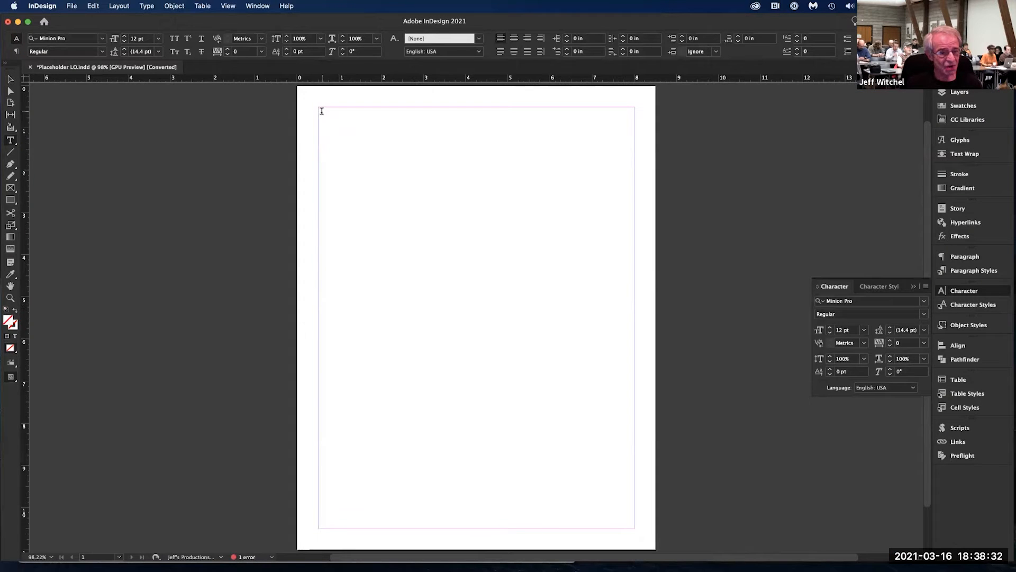
- Fill the empty text frame within the page margins with placeholder text
click(321, 110)
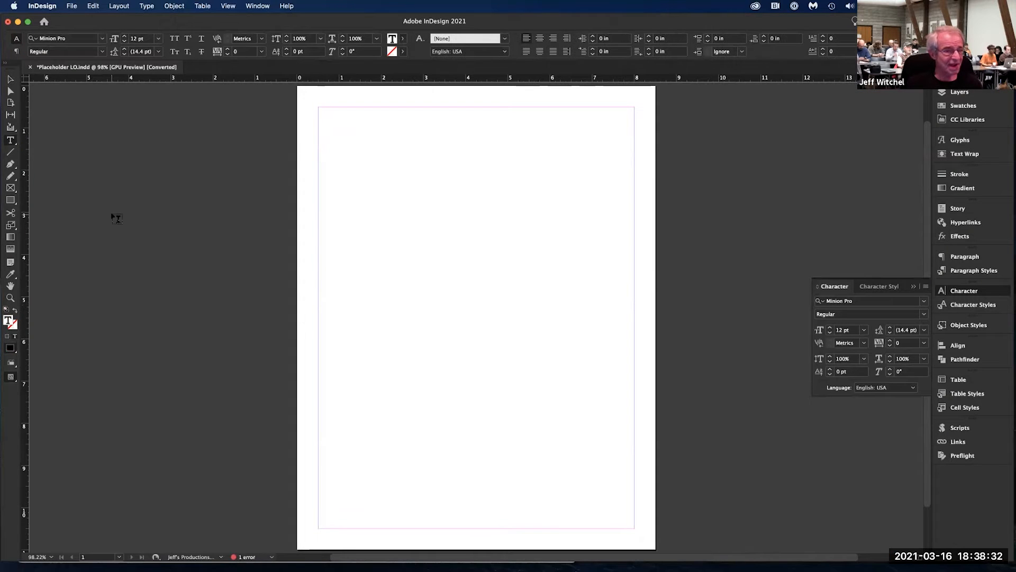
click(147, 5)
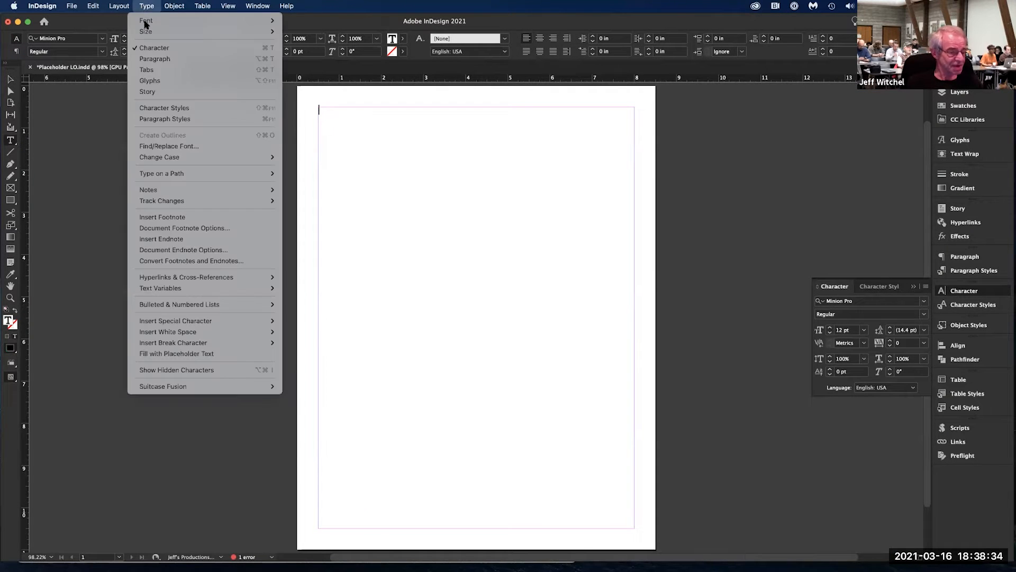
click(195, 354)
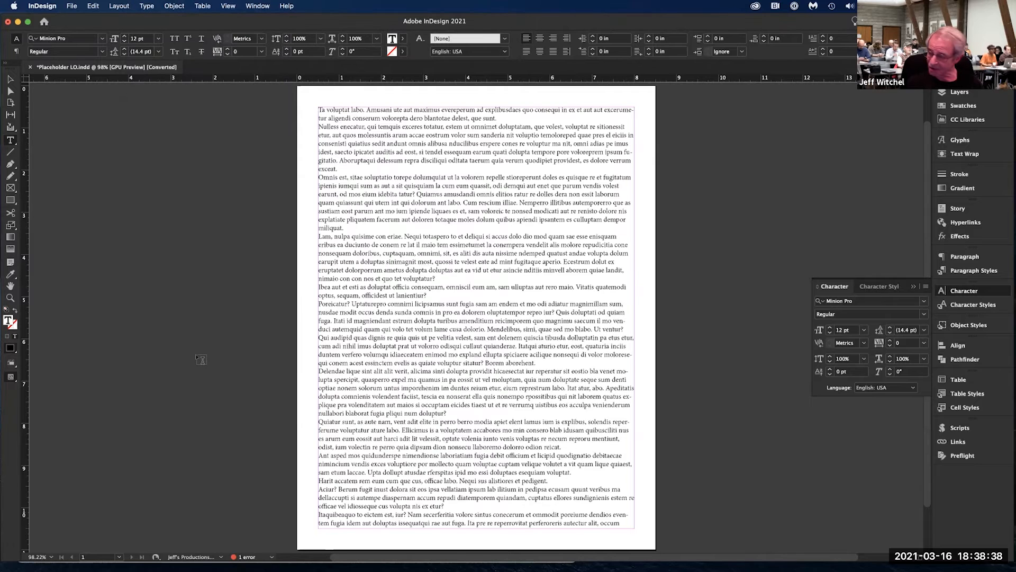
- Turn off Dynamic Spelling and delete all the placeholder text from the frame
click(92, 6)
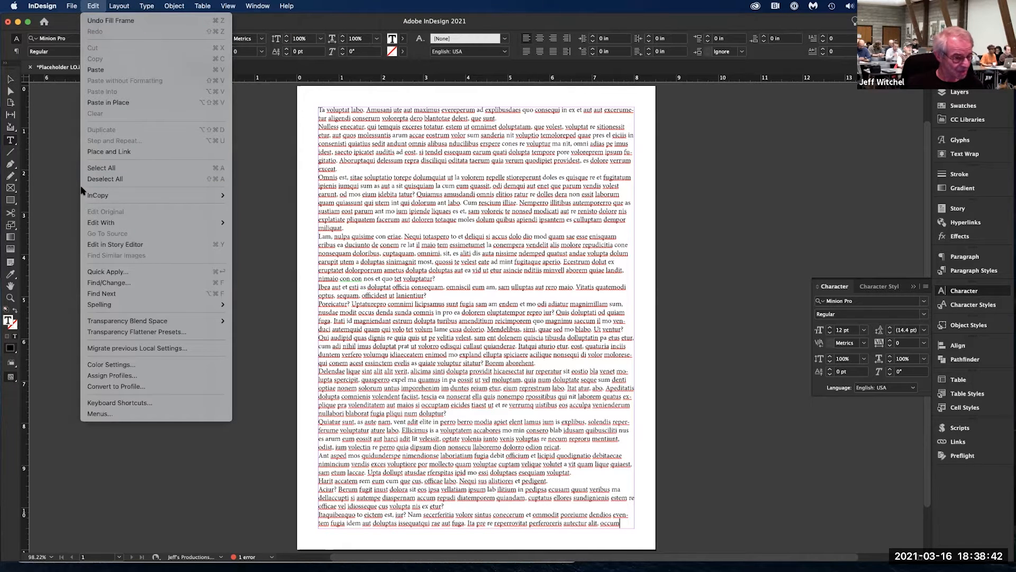
mouse_move(142, 306)
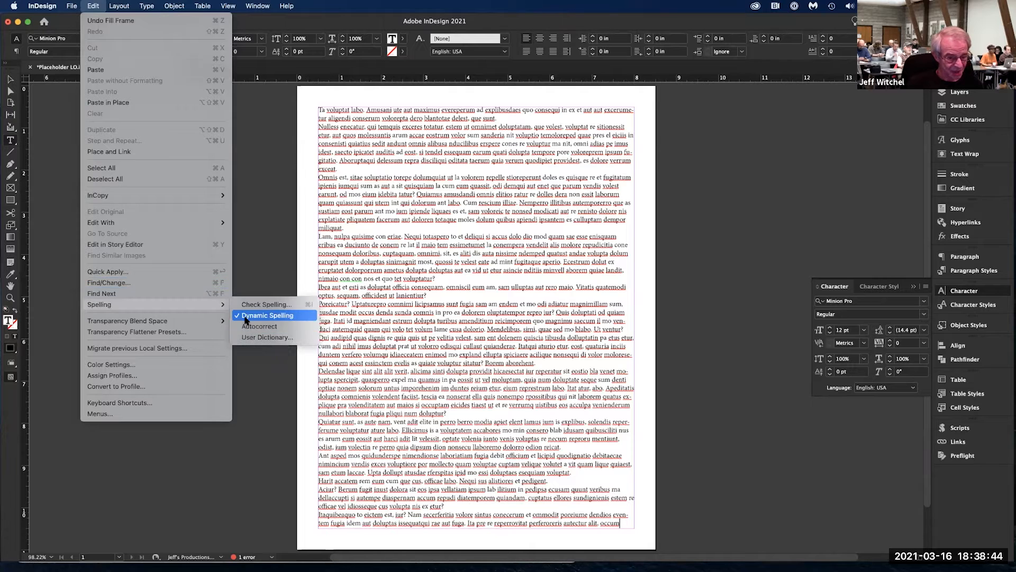
click(245, 316)
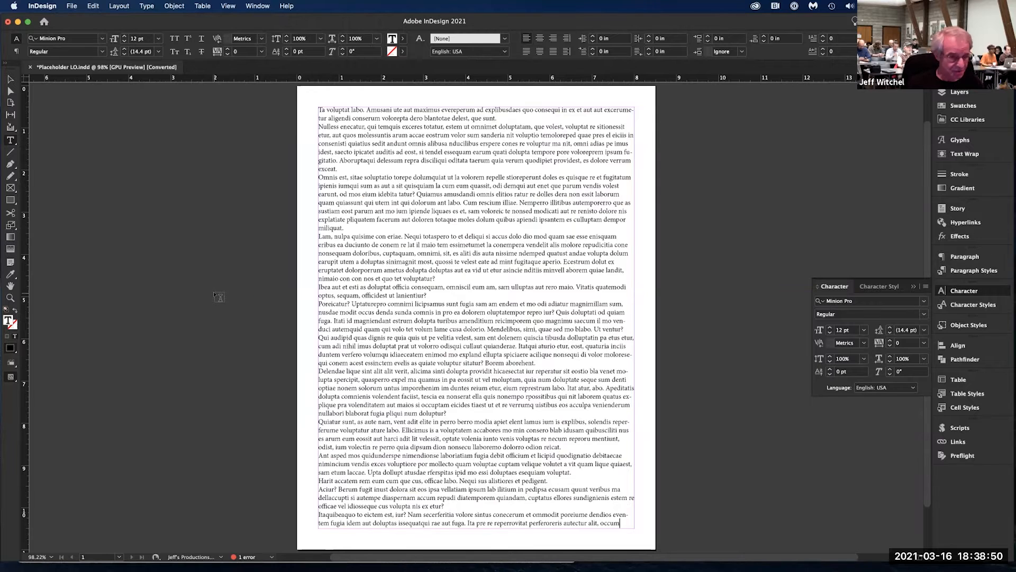
key(super+a)
key(Delete)
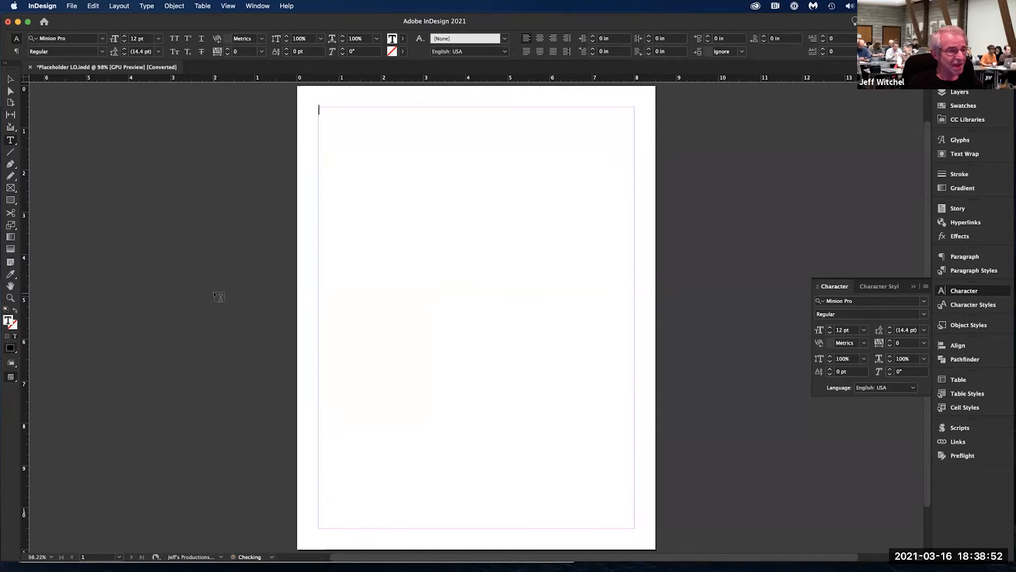
- Switch to Finder and copy Placeholder.txt from the 1B. Placeholder Custom folder into the Adobe InDesign 2021 application folder
drag(84, 24, 112, 536)
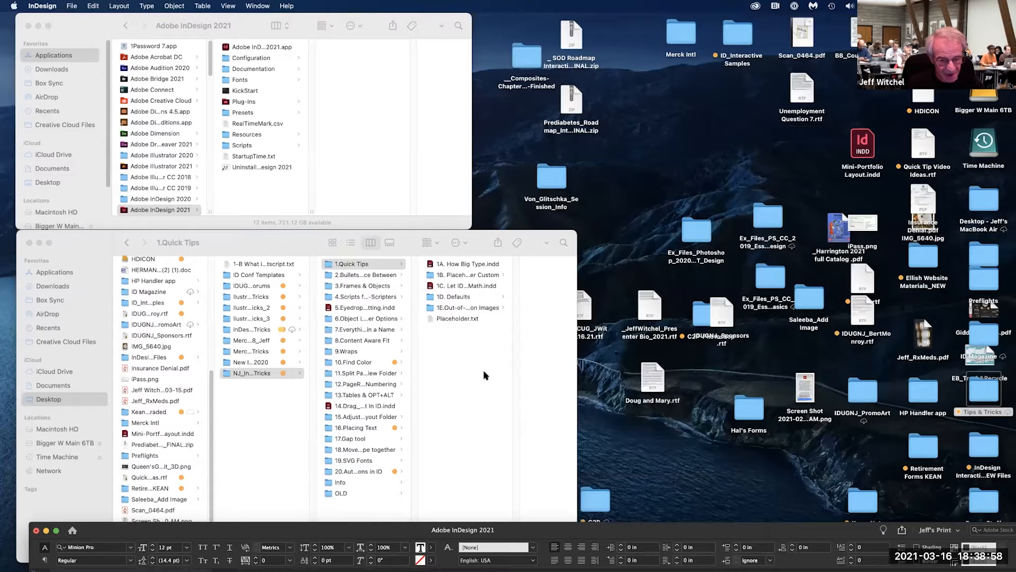
click(443, 275)
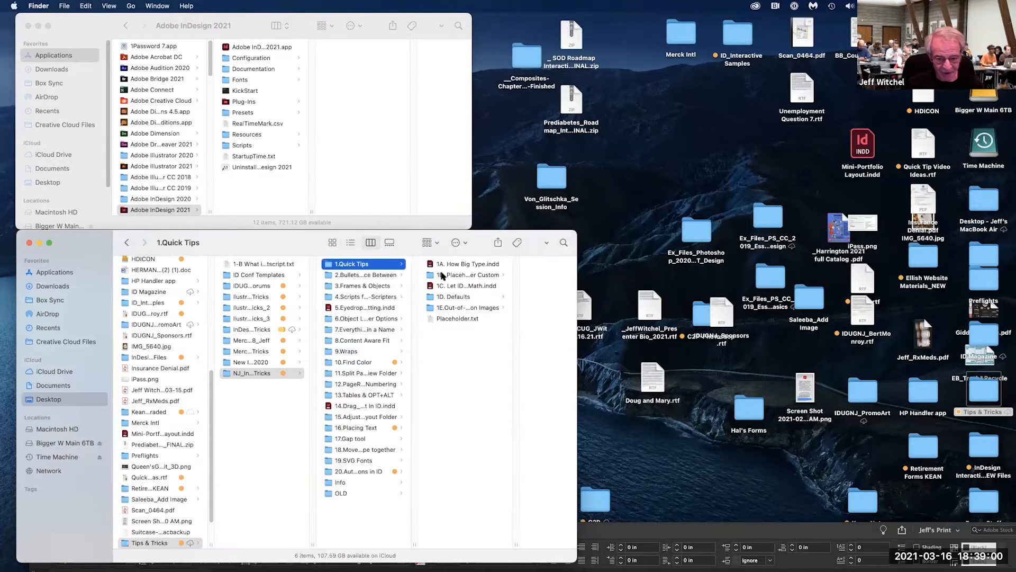
click(443, 276)
click(513, 275)
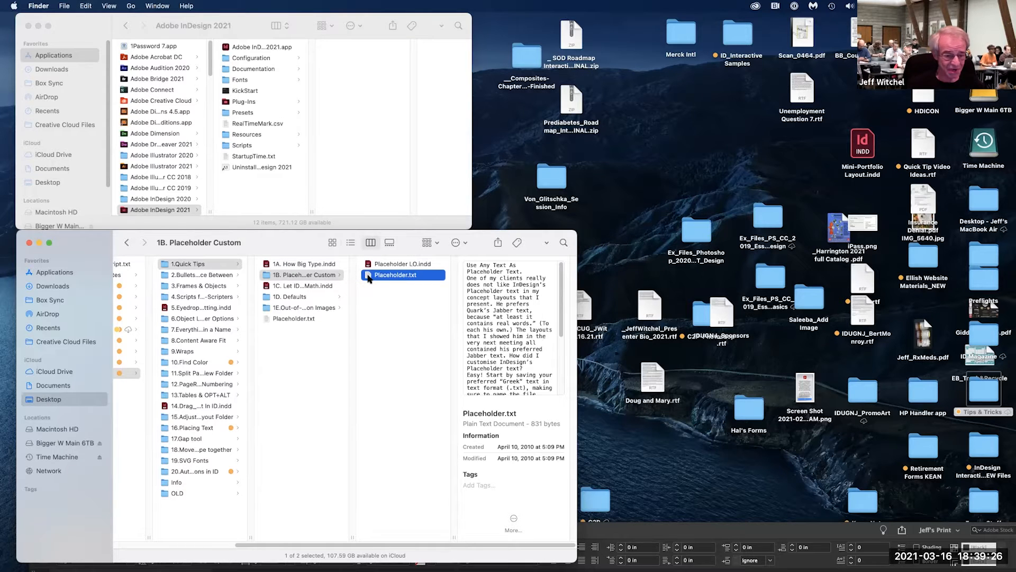
click(251, 192)
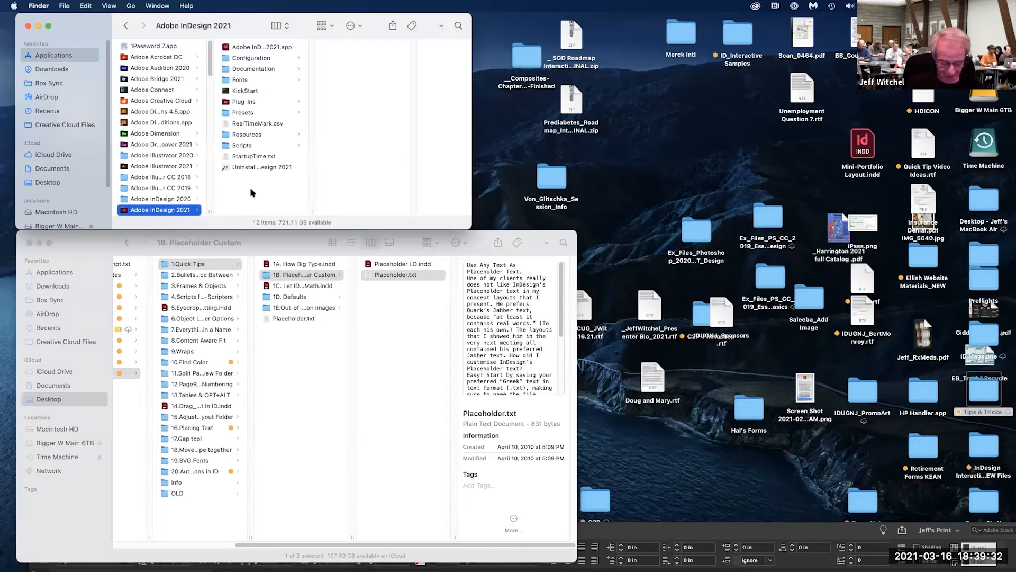
key(super+v)
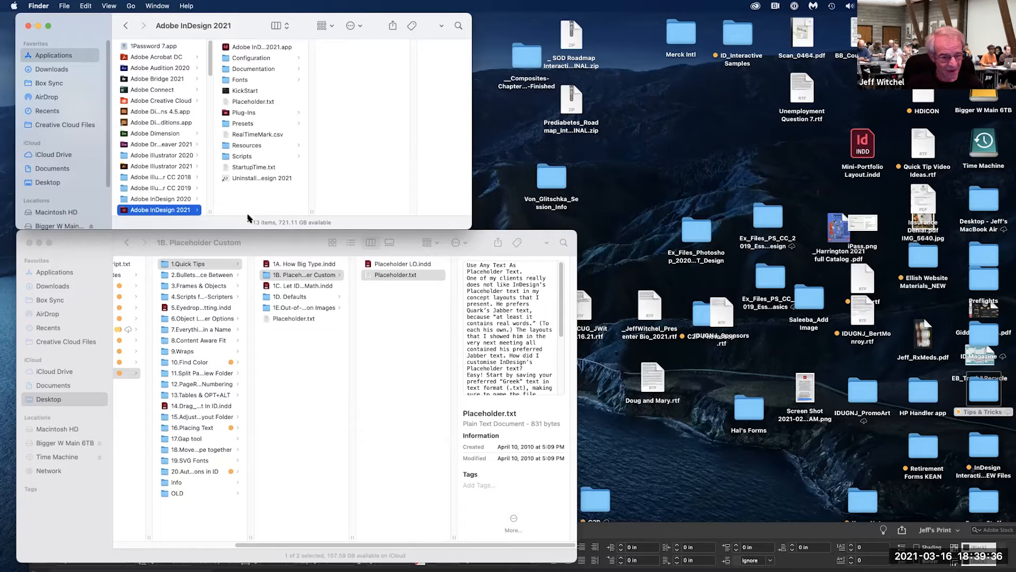
- Return to InDesign and fill the empty text frame with the custom placeholder text
drag(656, 534, 657, 6)
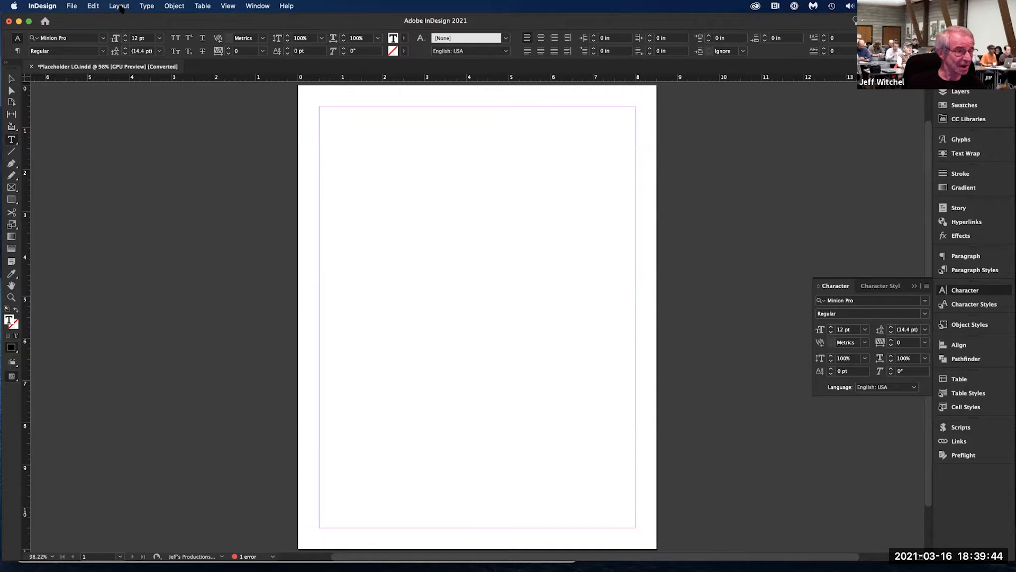
click(147, 6)
click(143, 353)
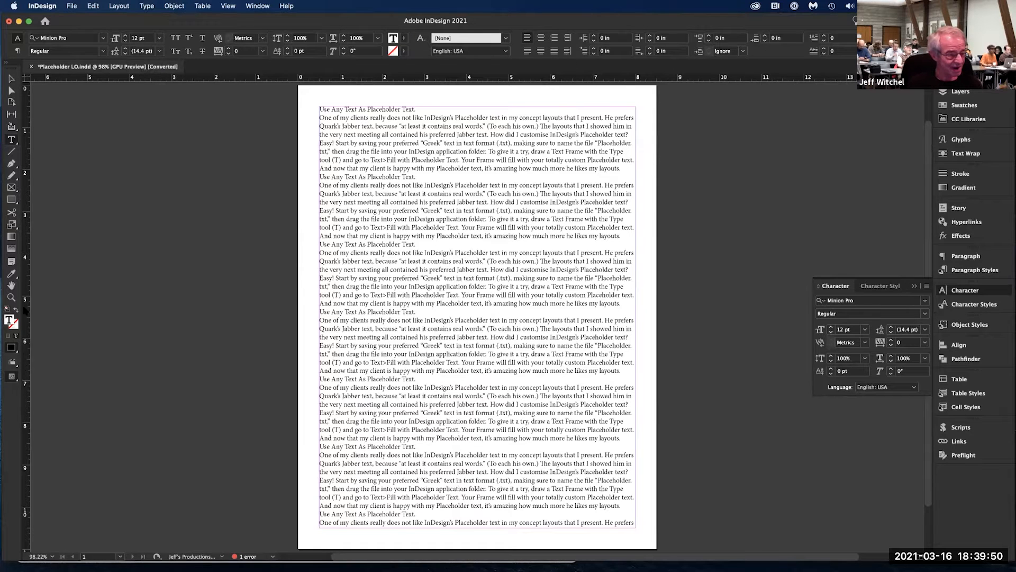
click(11, 297)
drag(304, 97, 633, 262)
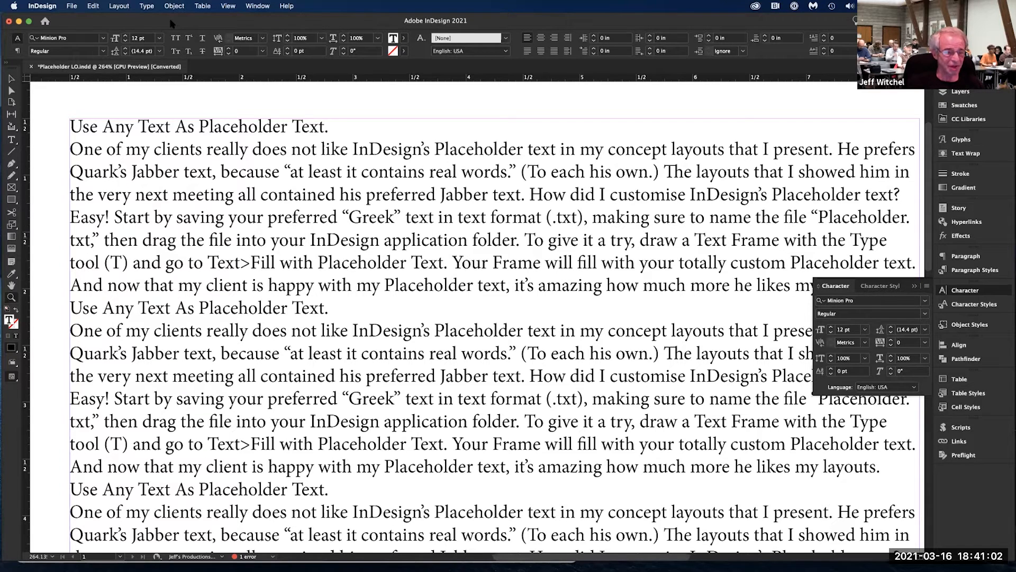
- Uncover Finder behind the InDesign window and move Placeholder.txt from the Adobe InDesign 2021 application folder to the Trash
drag(170, 24, 152, 336)
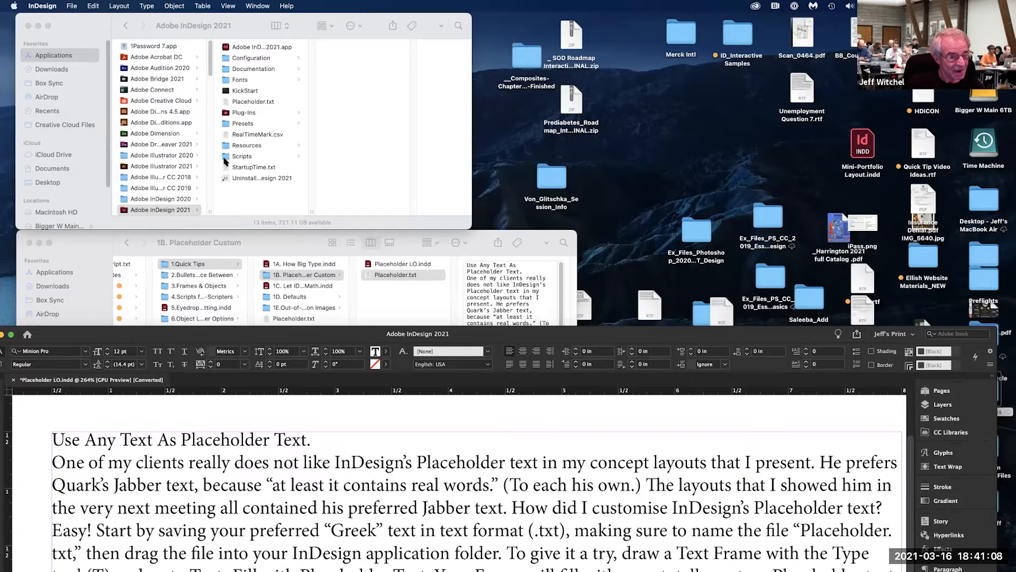
click(226, 101)
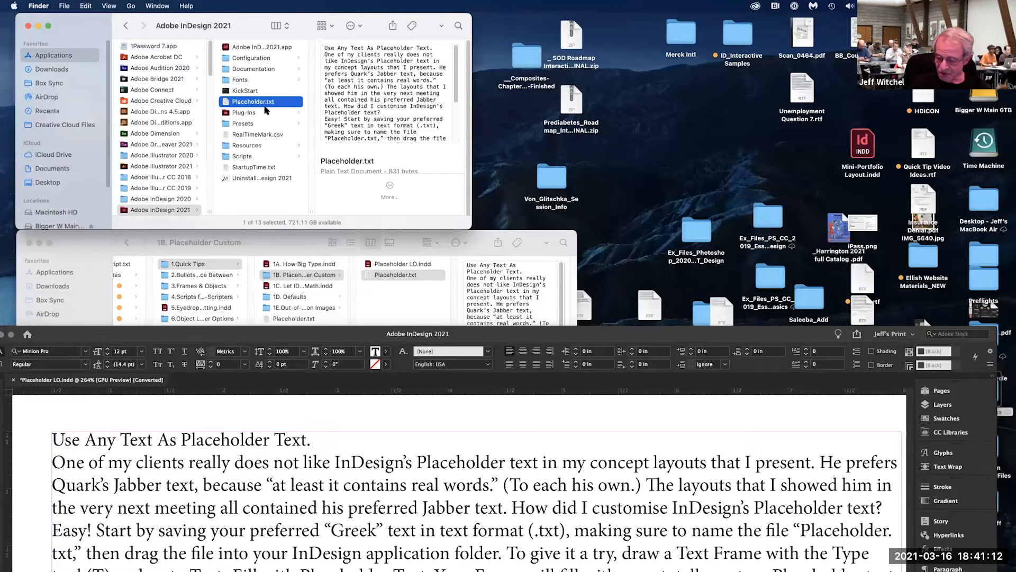
scroll(894, 423, right, 2)
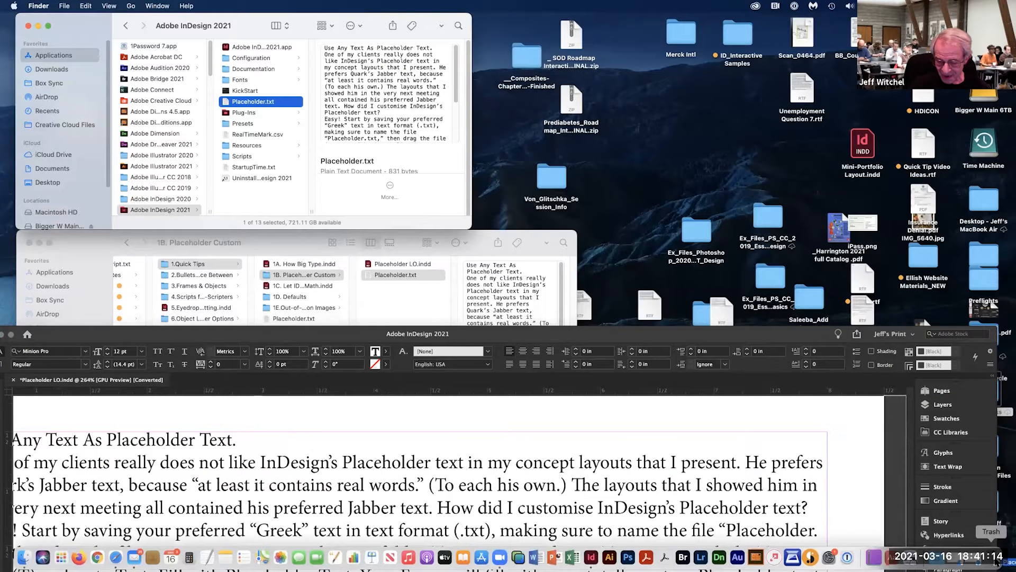
drag(995, 560, 995, 560)
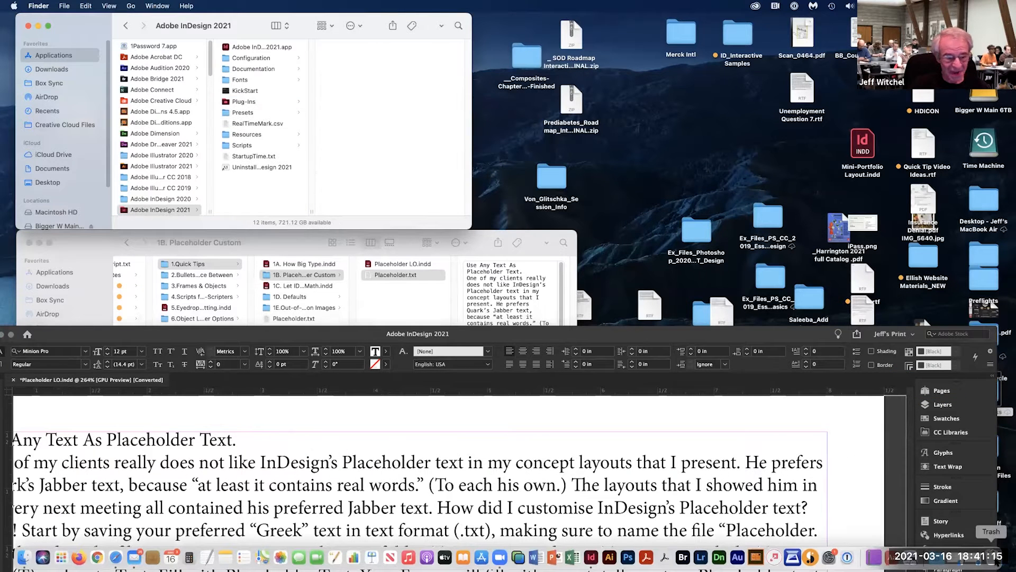
- Return to InDesign and replace all the custom text in the frame with the default placeholder text
click(111, 337)
drag(111, 337, 122, 22)
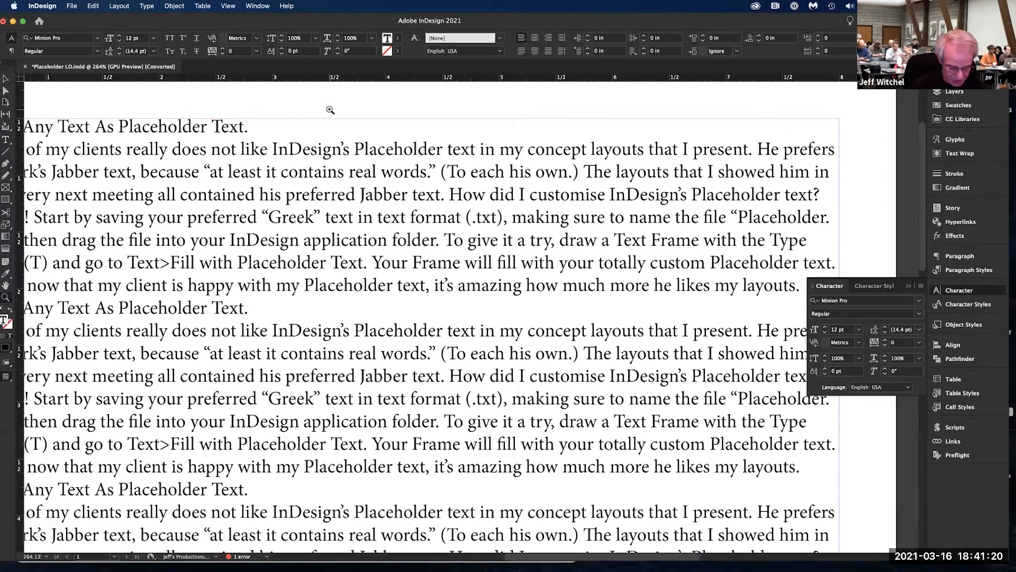
key(super+a)
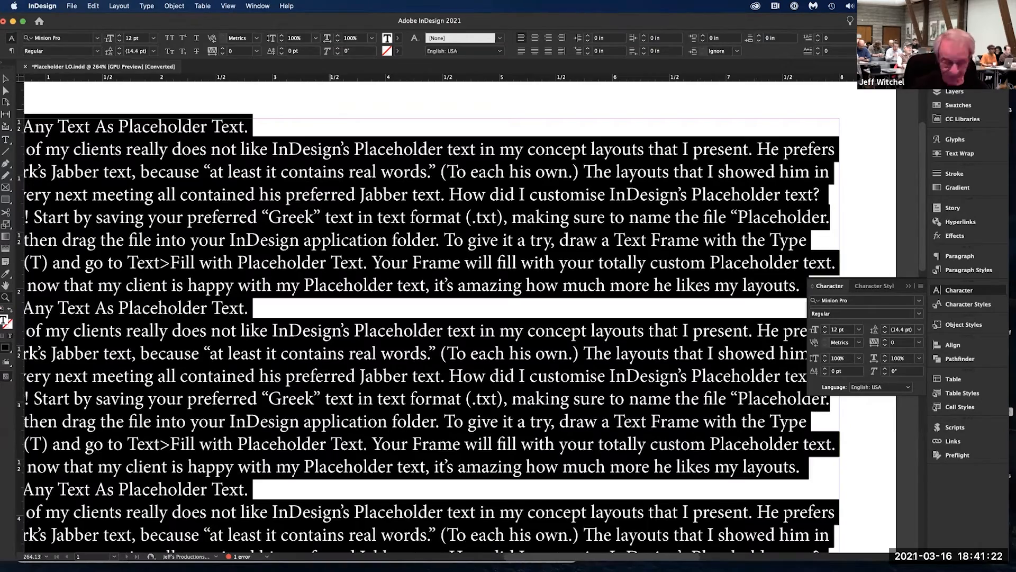
key(BackSpace)
click(147, 7)
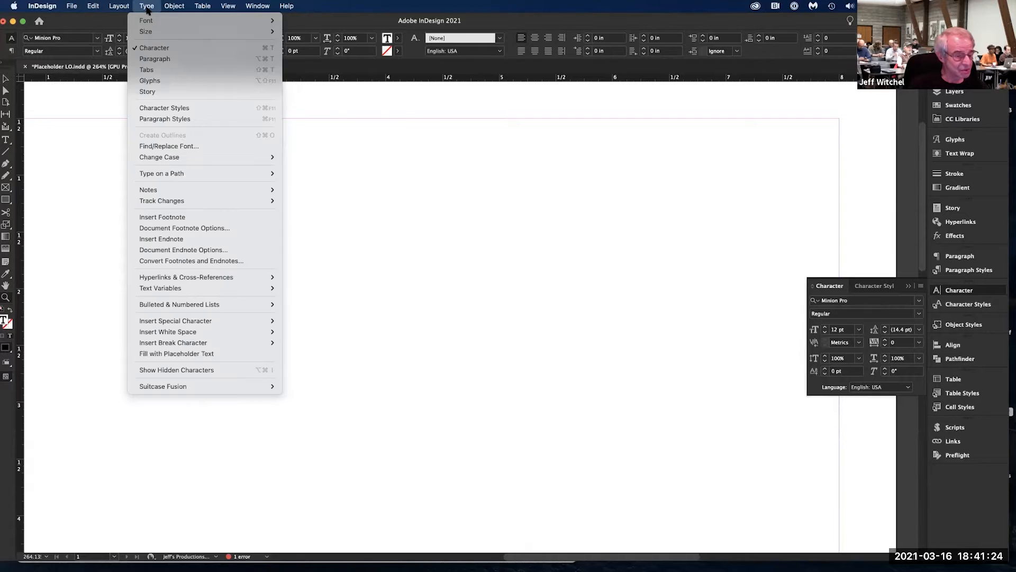
click(150, 354)
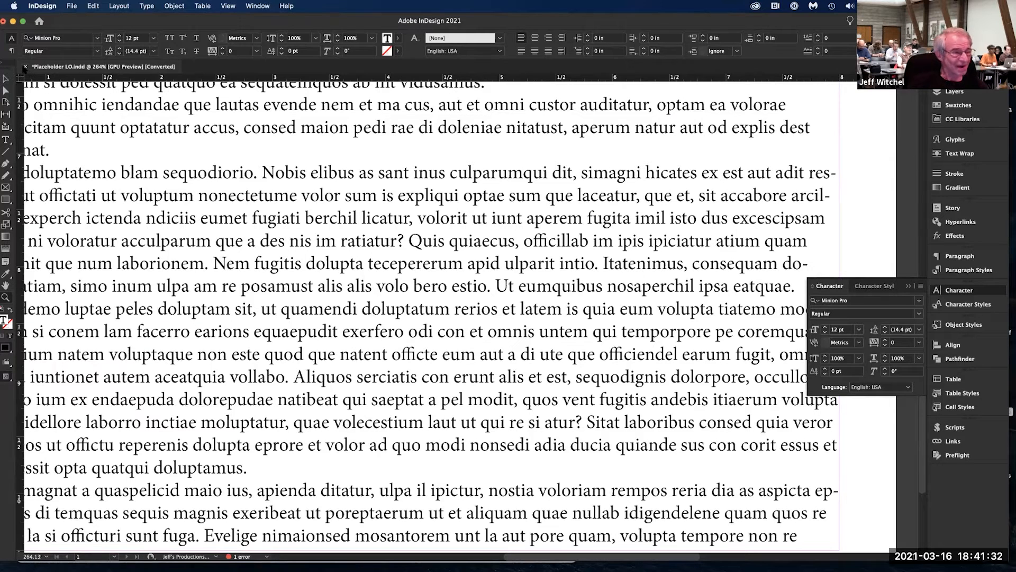
- Close Placeholder LO.indd without saving and open 1C. Let ID Do the Math.indd from the 1.Quick Tips folder
click(24, 67)
click(498, 307)
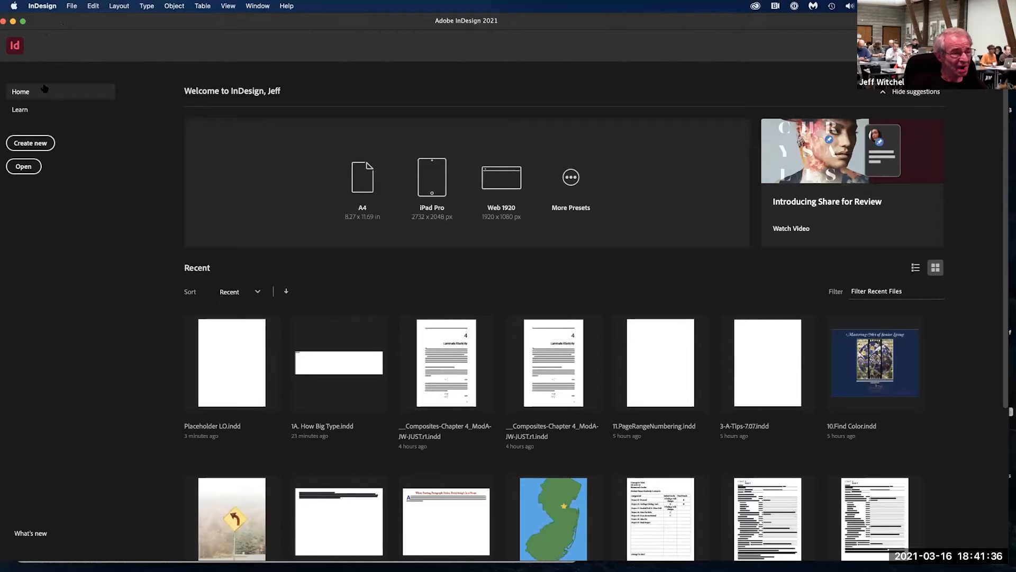
click(27, 168)
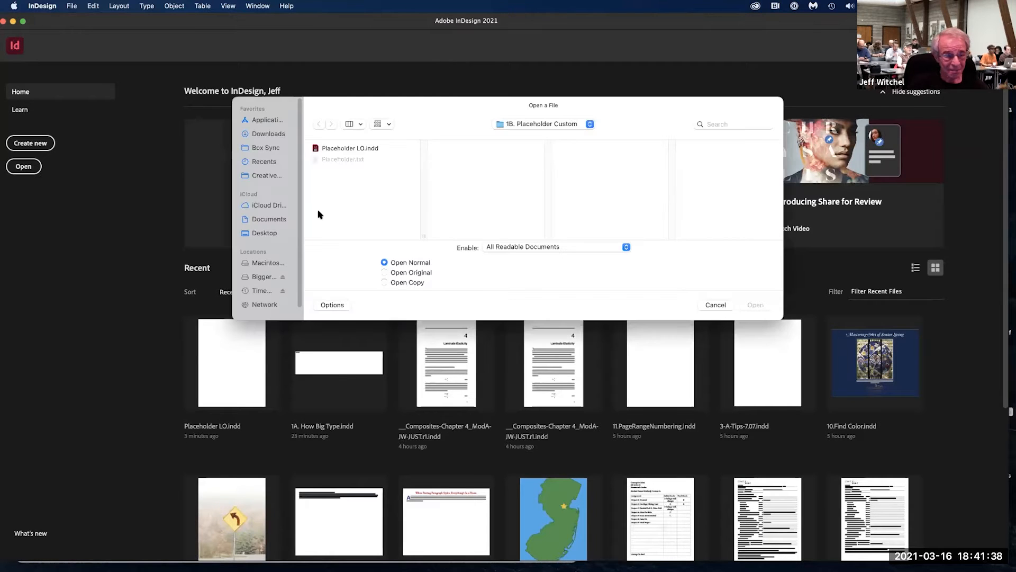
click(521, 123)
click(541, 137)
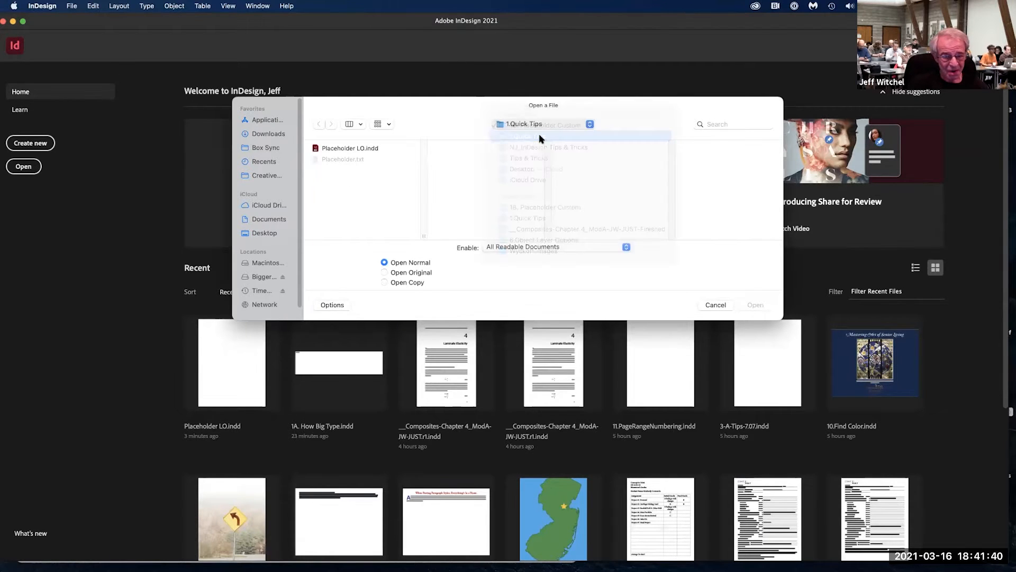
click(690, 170)
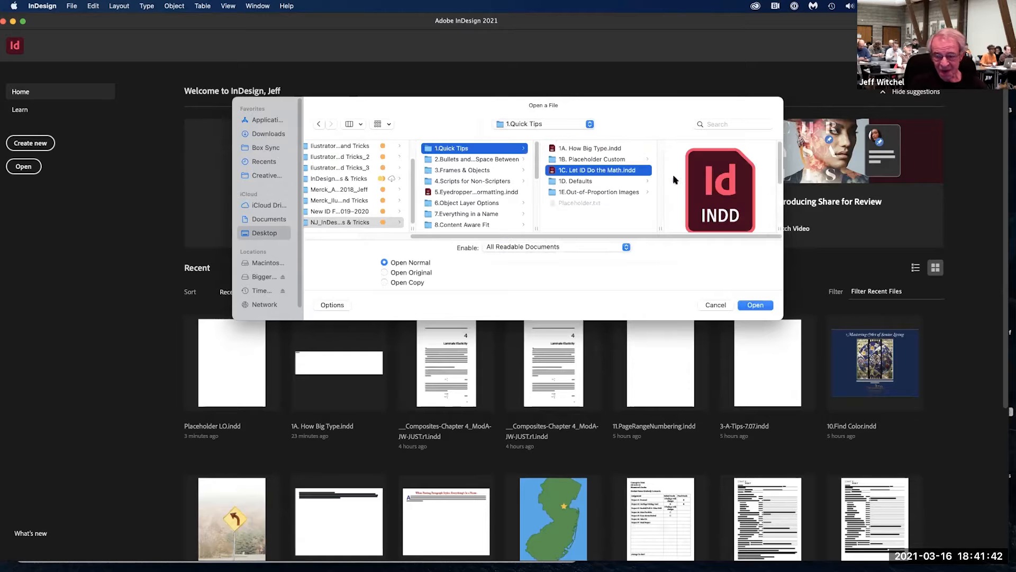
click(564, 173)
double_click(564, 172)
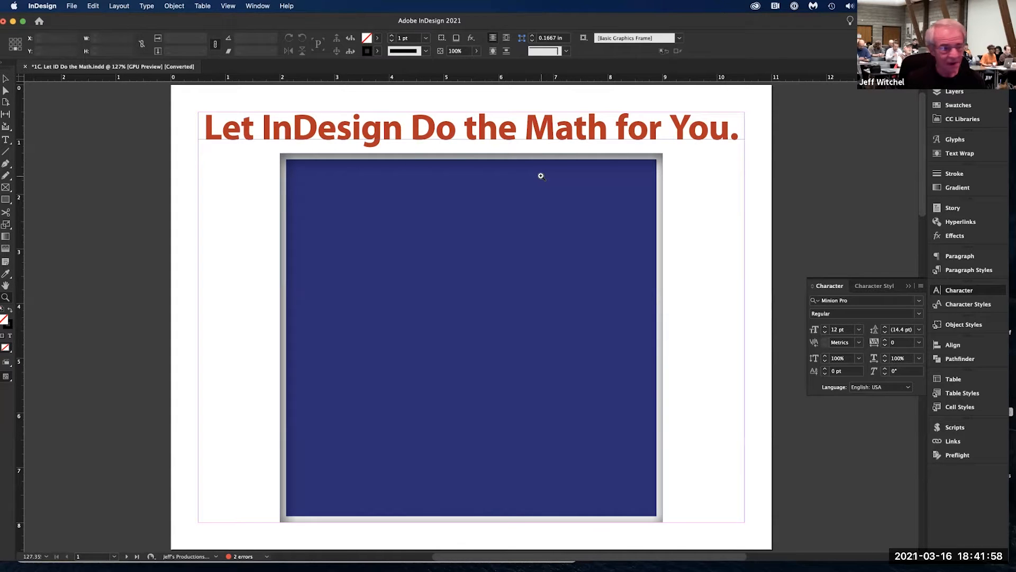
- Select the blue frame below the heading and add 2.125 in to its width by extending the existing value with +2.125
click(5, 79)
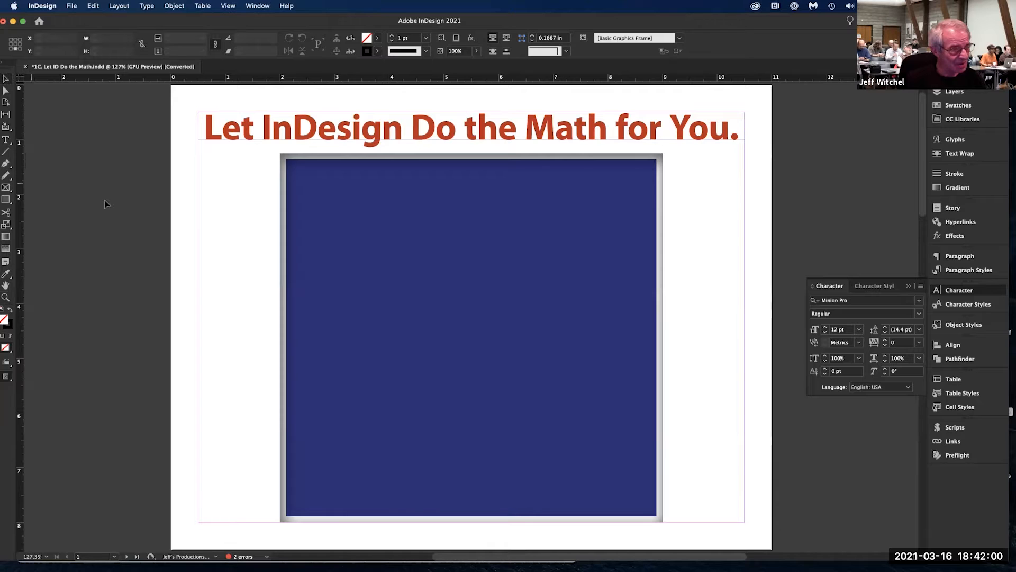
click(413, 351)
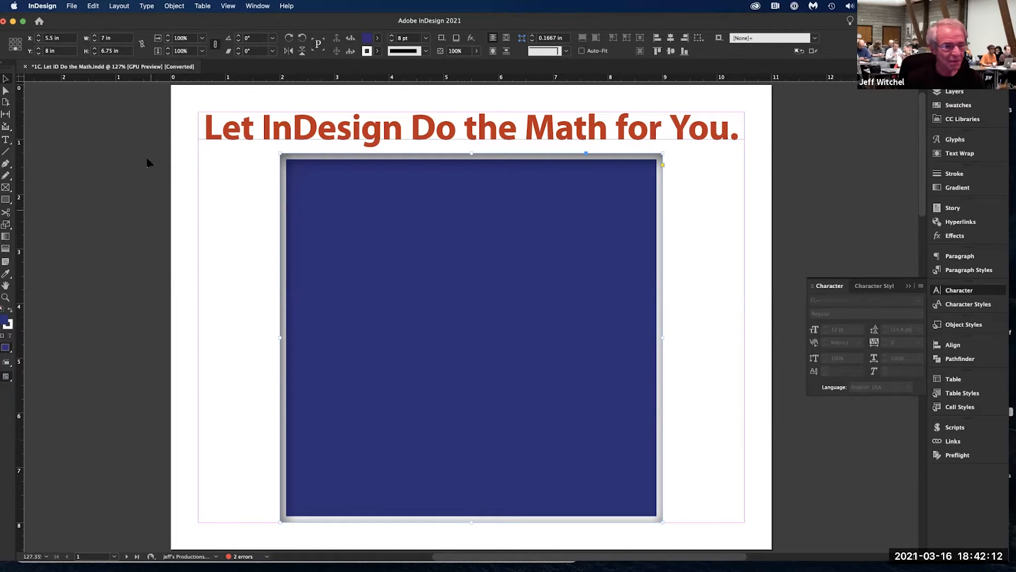
click(112, 38)
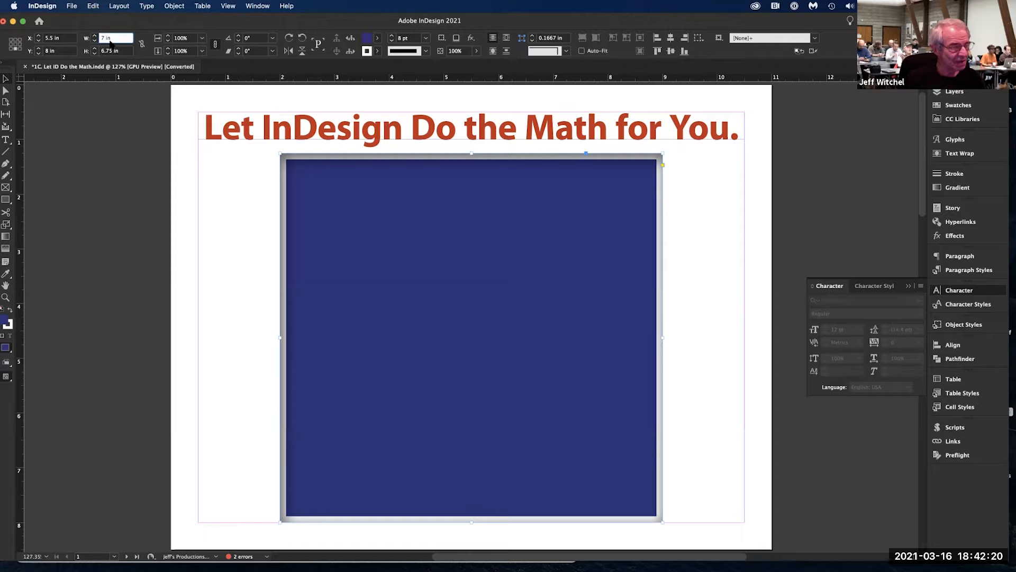
text(+)
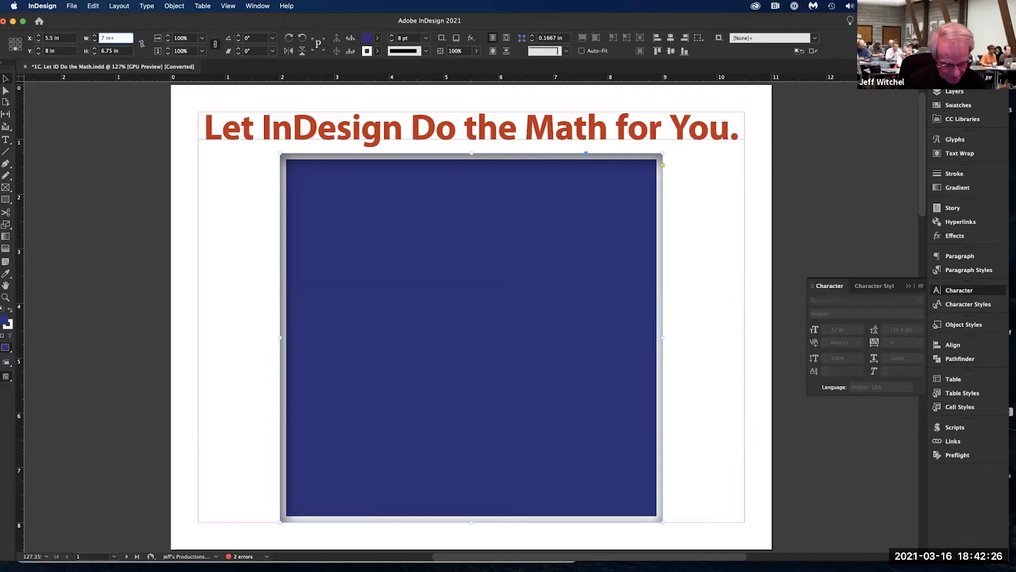
text(2)
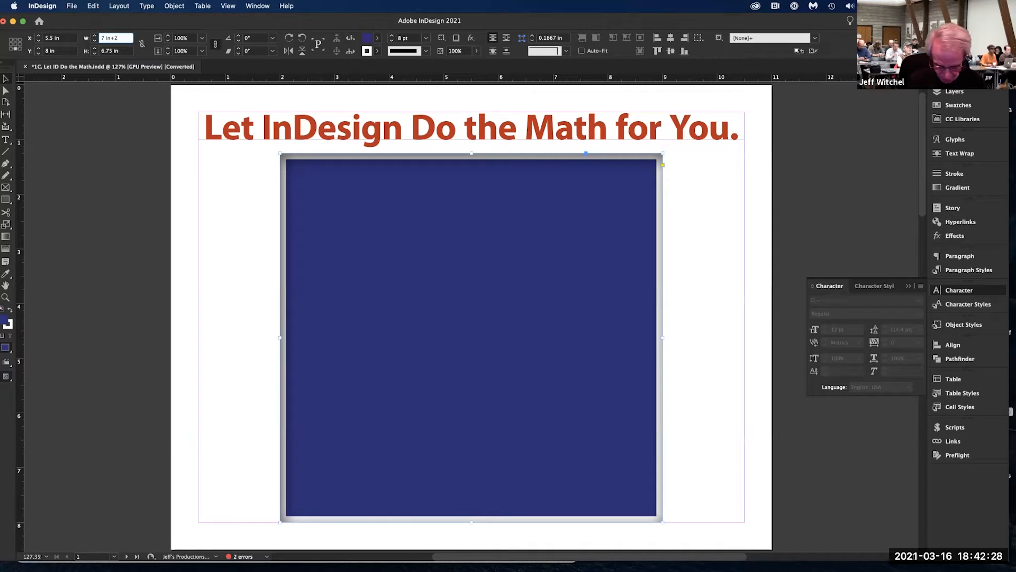
text(.125)
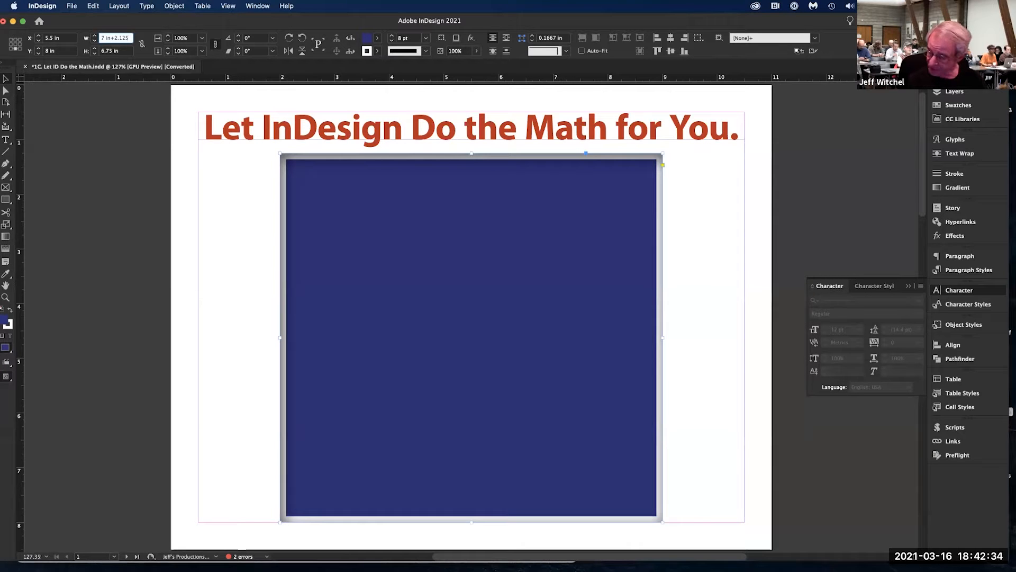
key(Return)
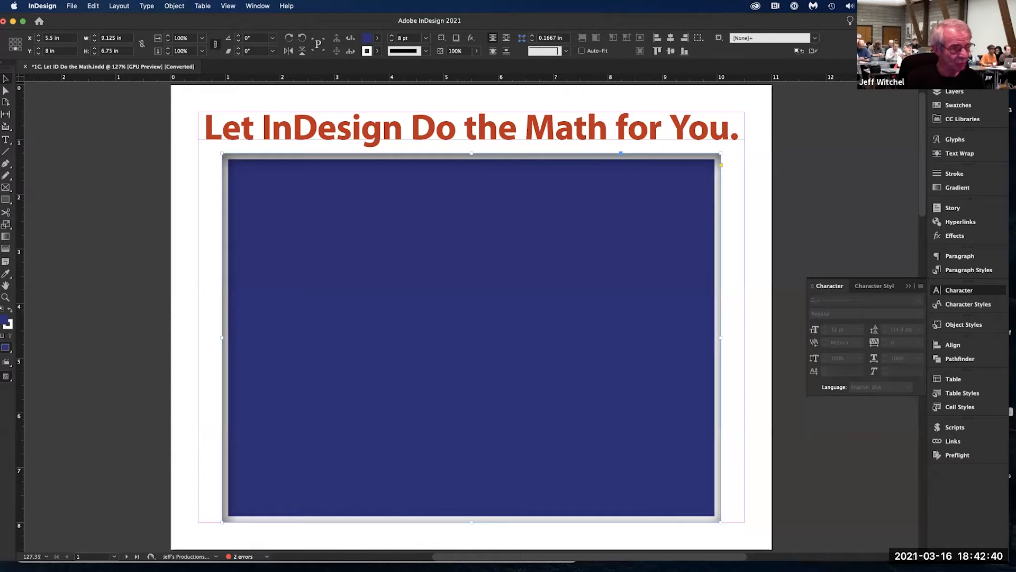
- Subtract 3 in from the blue frame's width by appending -3 to the existing value
click(125, 38)
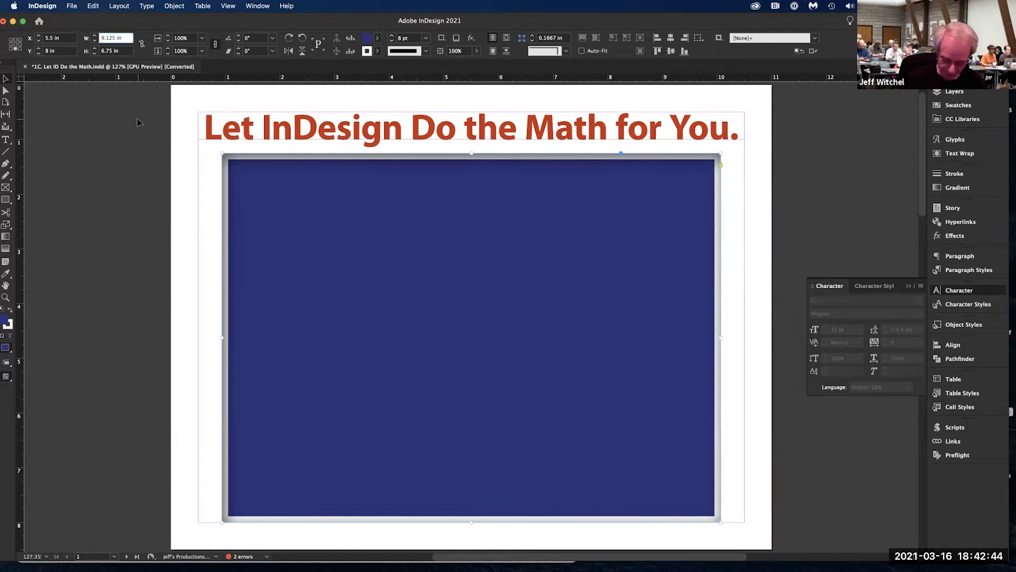
text(-)
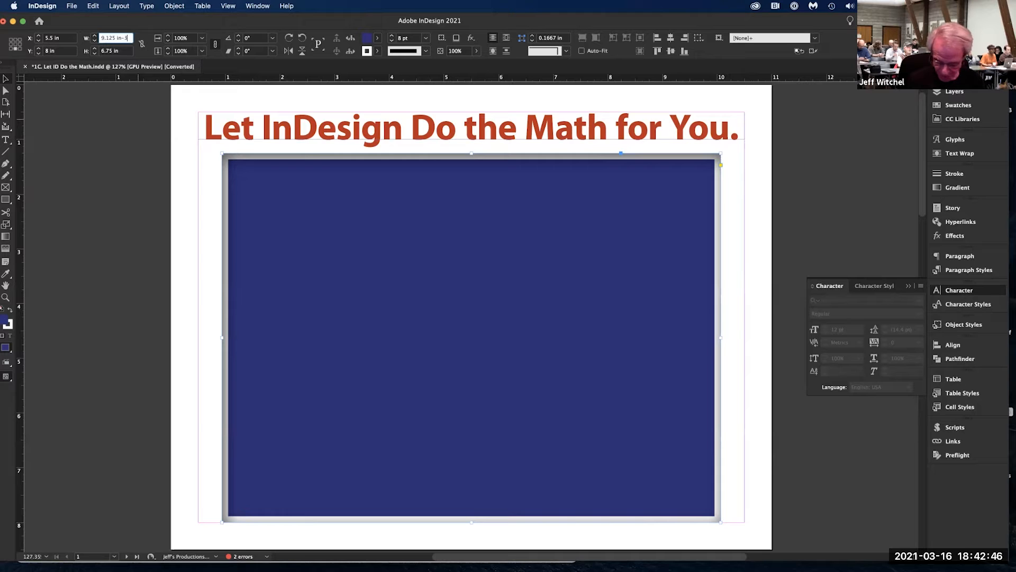
text(3)
key(Return)
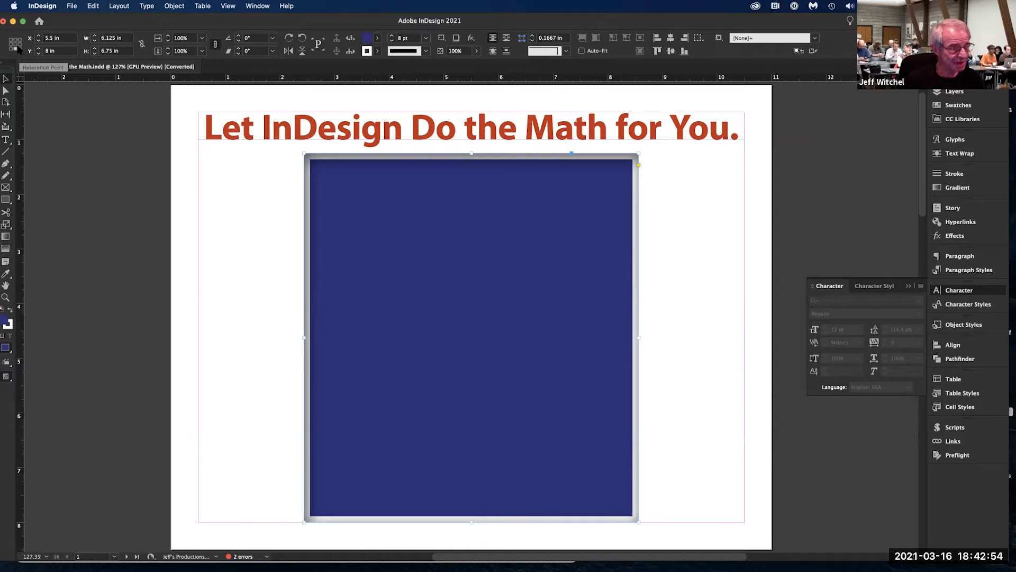
- Set the blue frame's reference point to its centre and divide its width by 2, appending /2 to the value
click(15, 45)
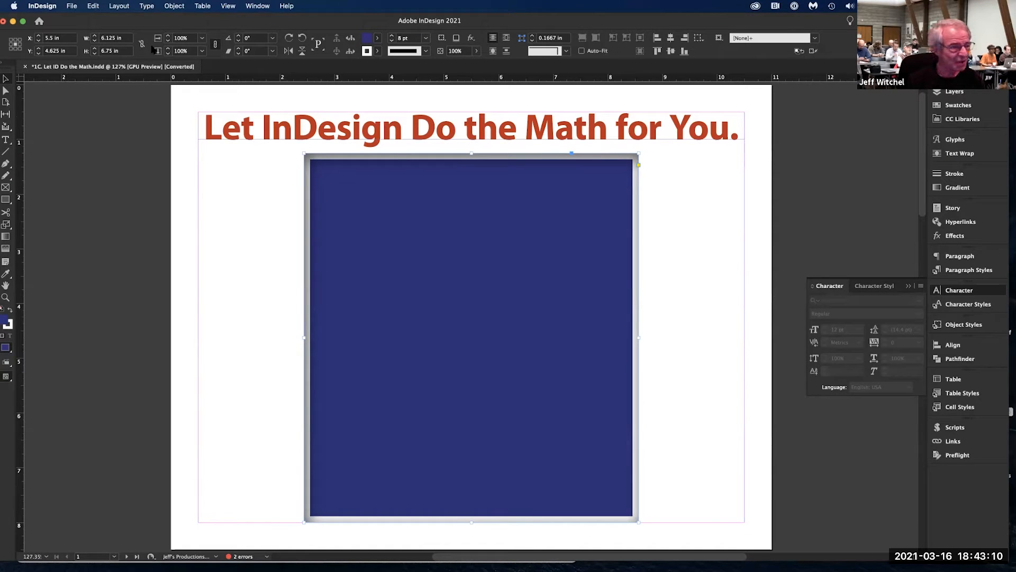
click(126, 38)
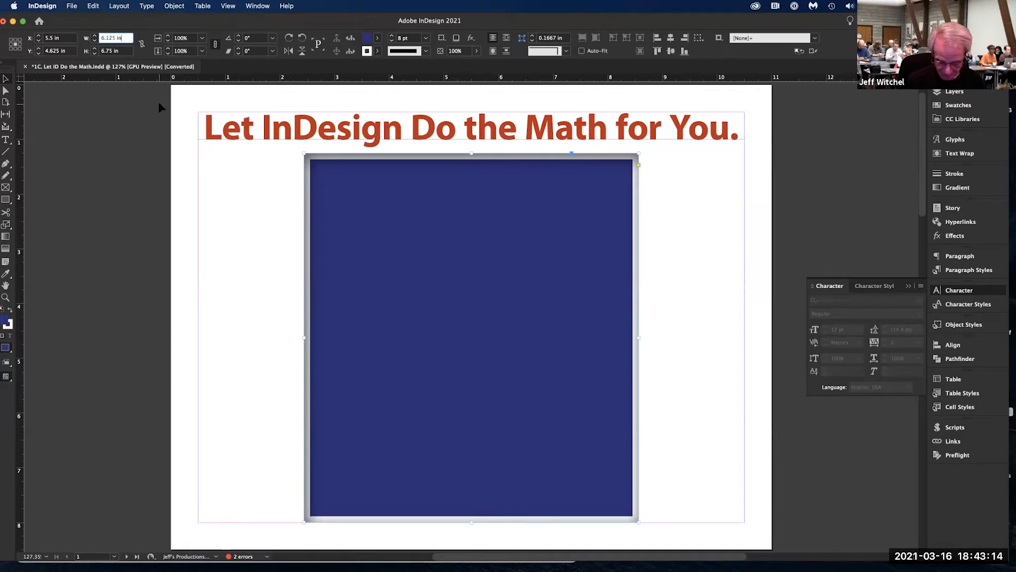
text(/2)
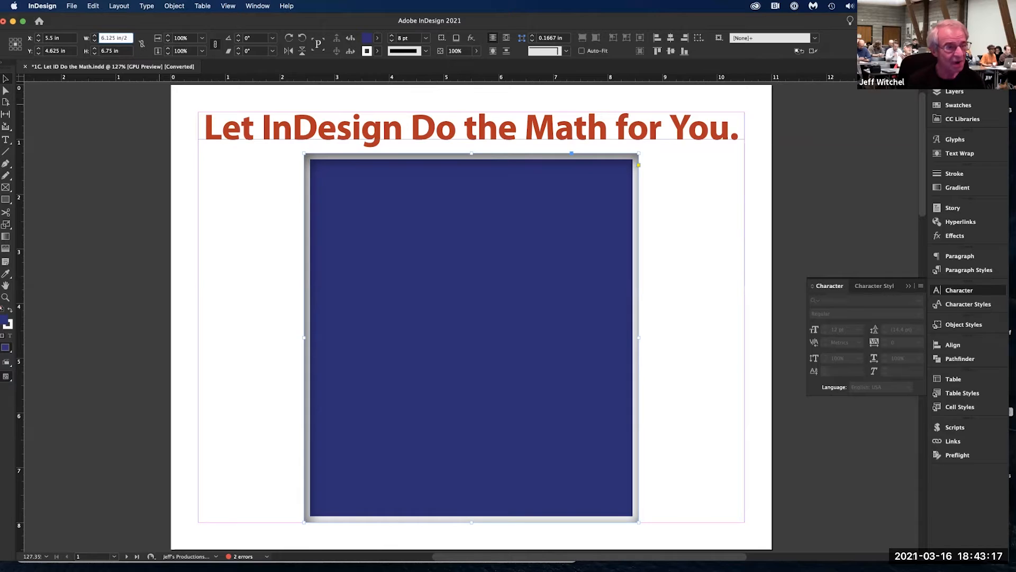
key(Return)
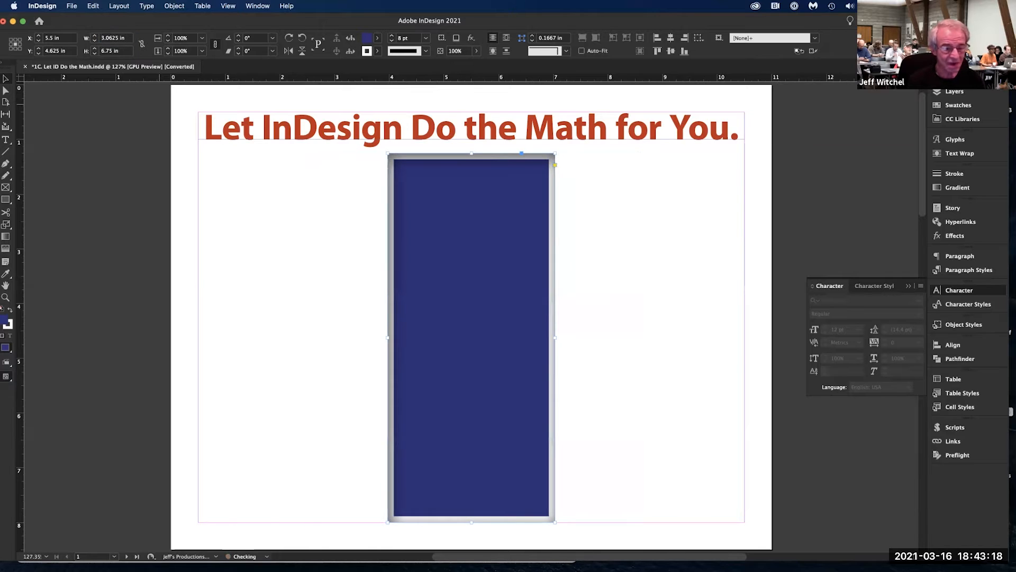
- Multiply the blue frame's width by 3 by appending *3 to the existing value
click(125, 38)
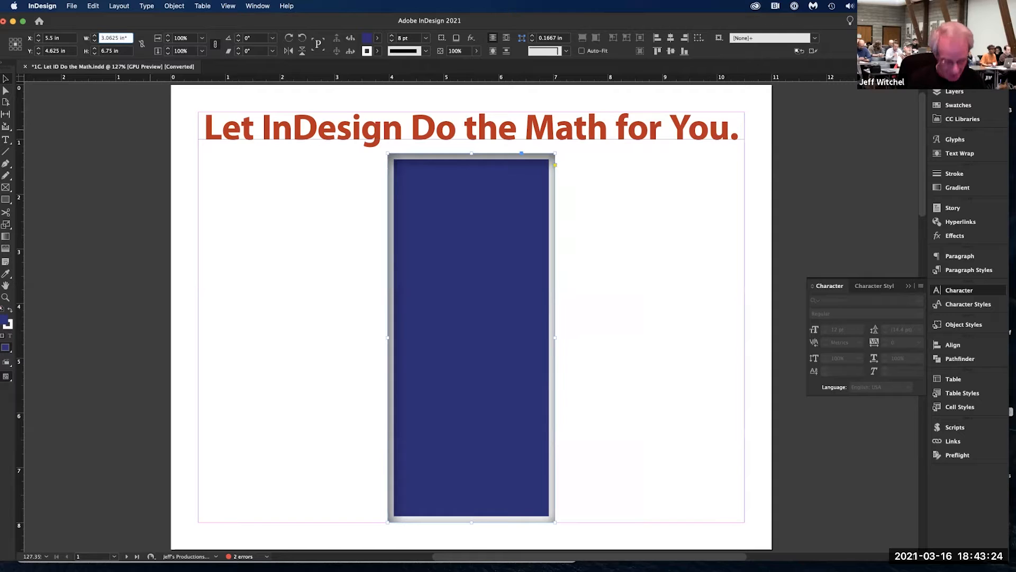
text(*3)
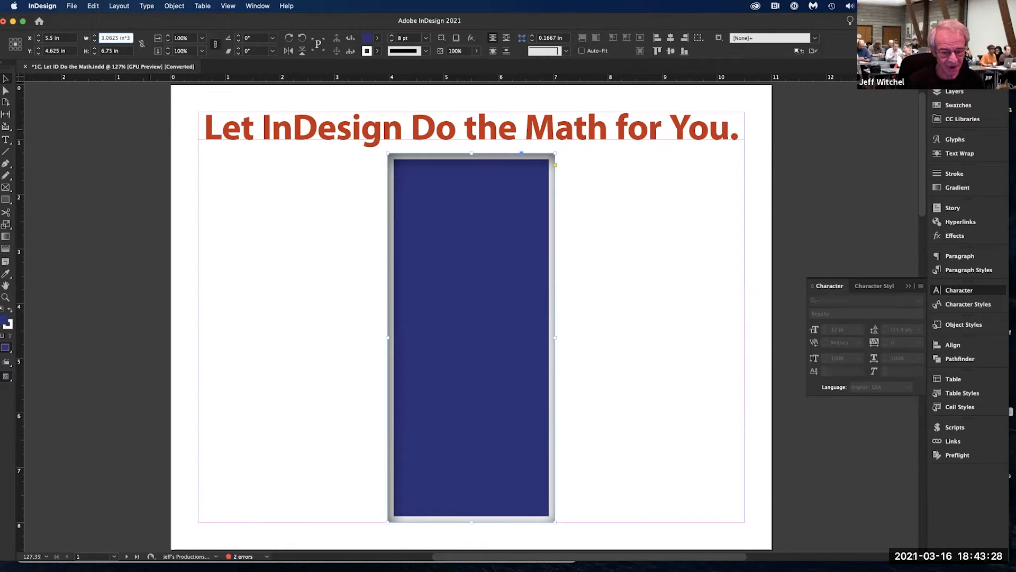
key(Return)
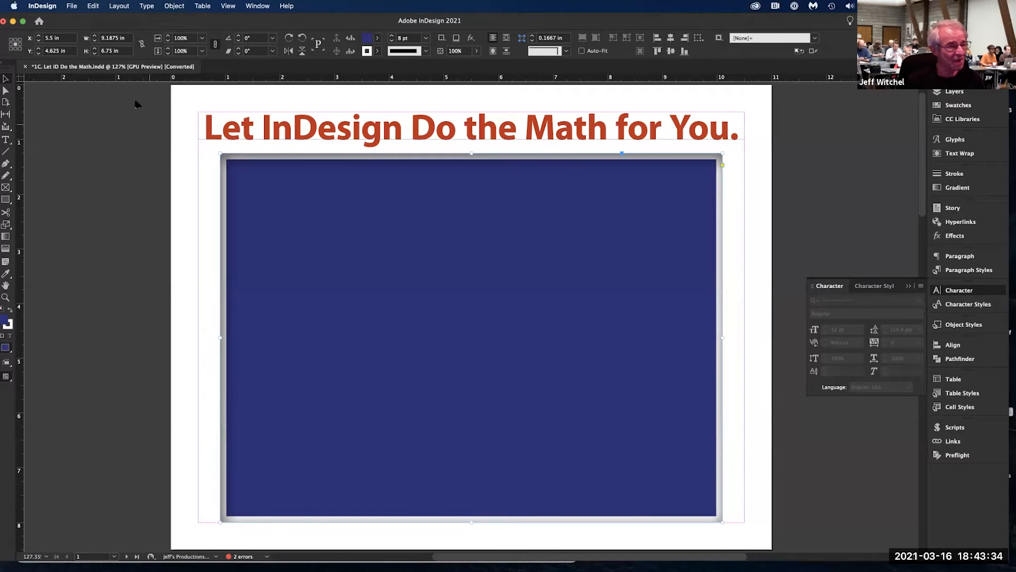
- Add 23 pt to the blue frame's width in inches, mixing units in one expression with +23 pt
click(128, 38)
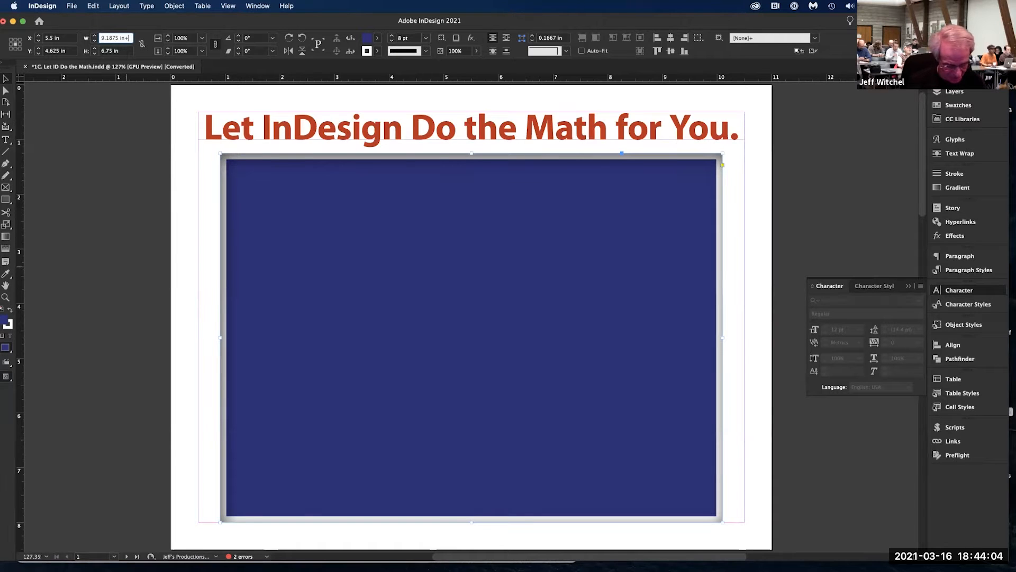
text(23 pt)
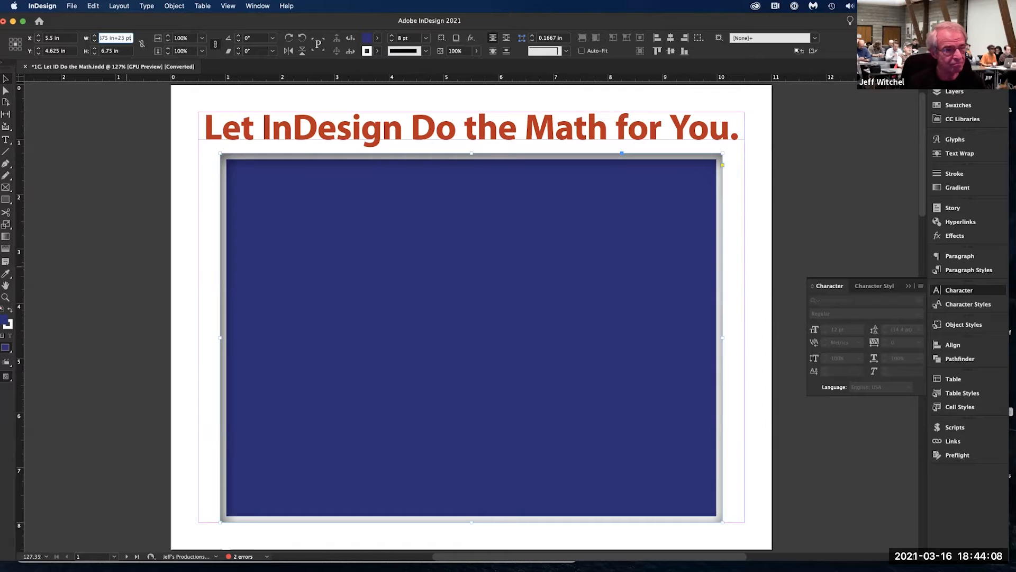
key(Return)
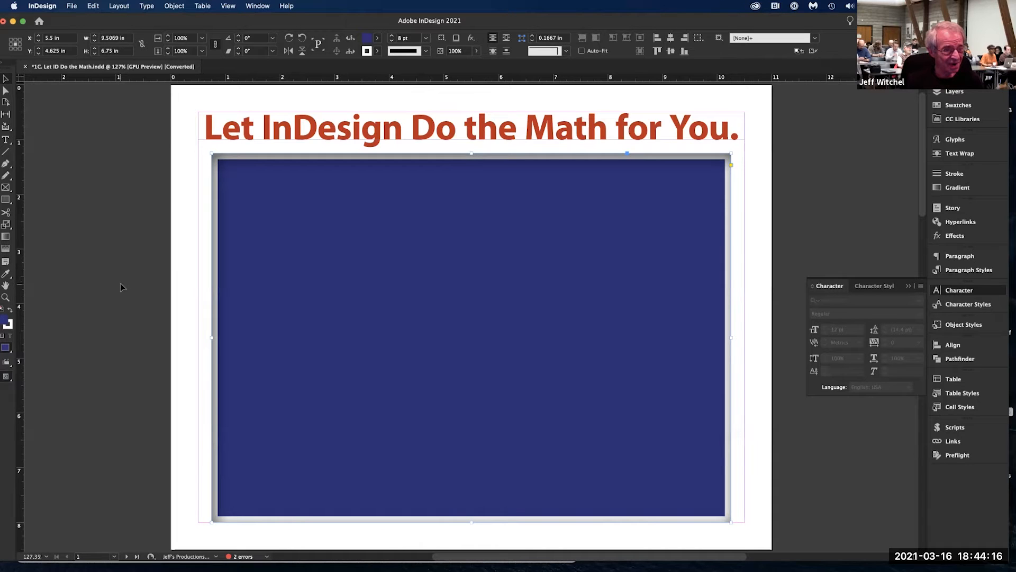
- Divide the blue frame's width by 2 and add 2 in one expression by appending /2+2 to the existing value
click(125, 39)
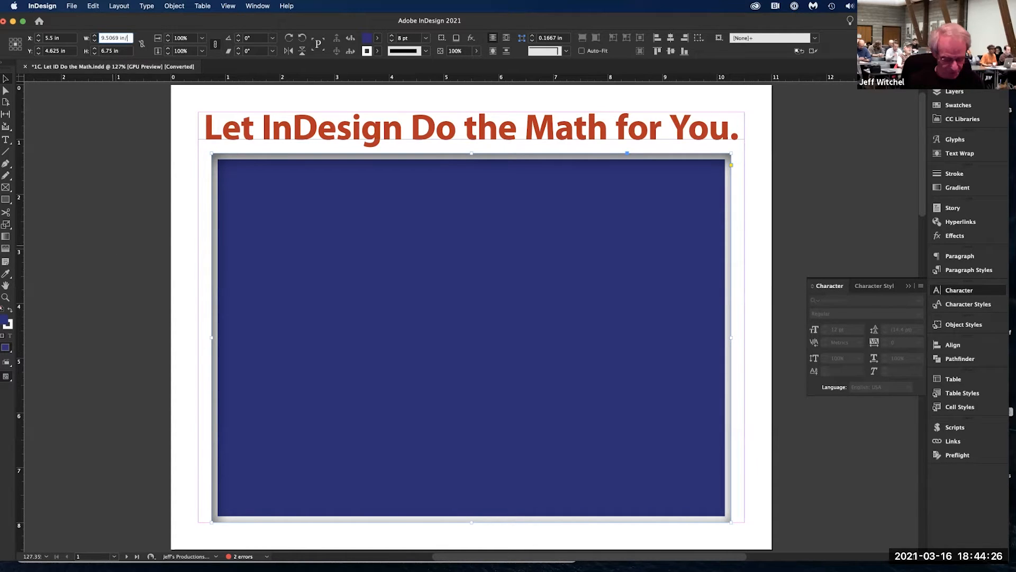
text(2)
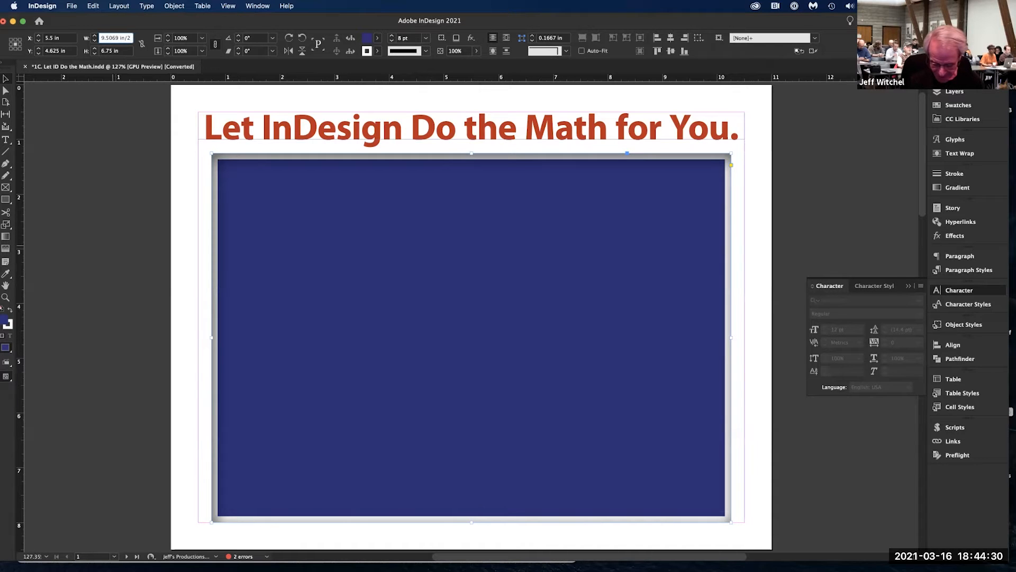
text(+2)
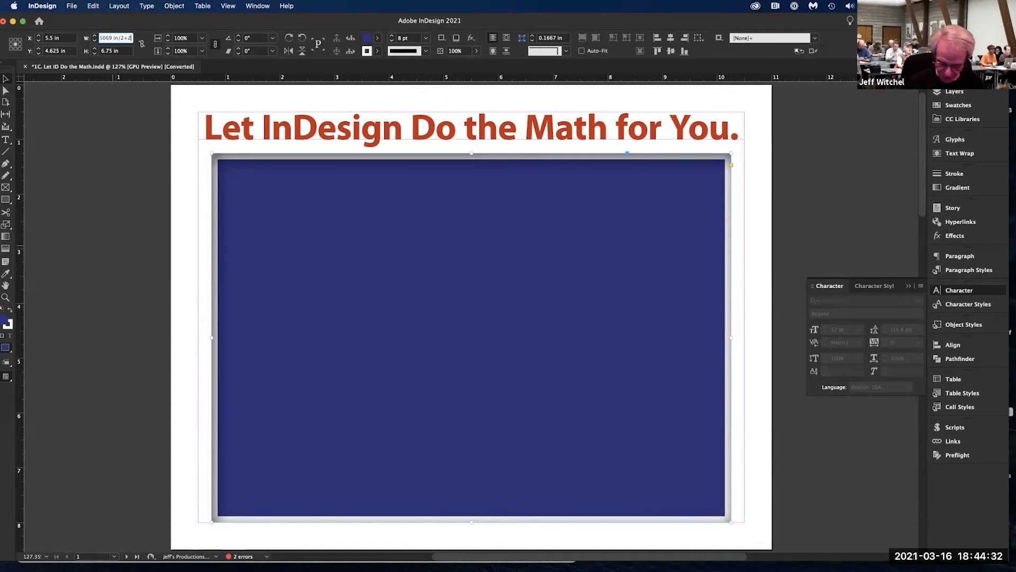
key(Return)
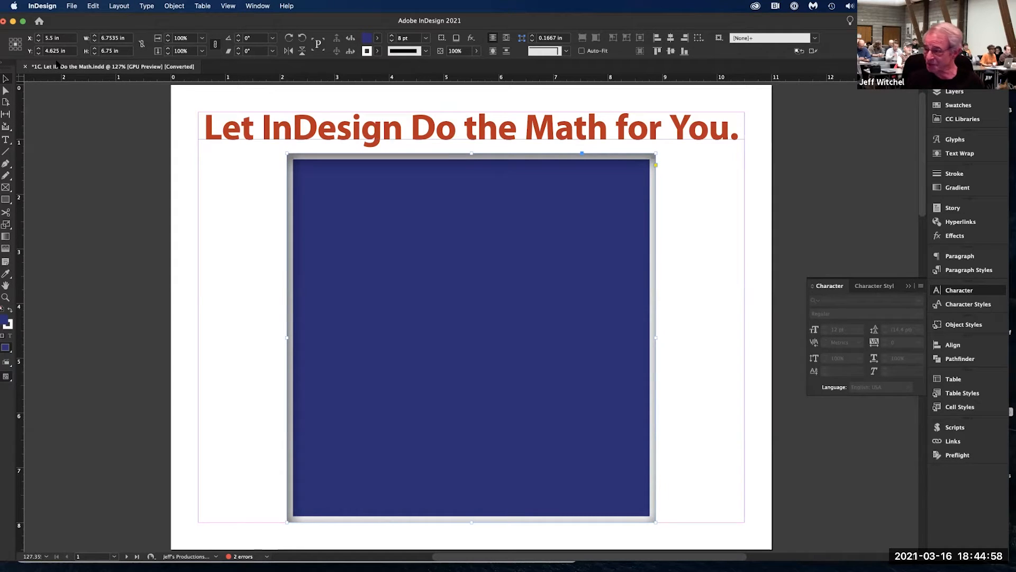
- Close the math document without saving and open Change Defaults.indd from the 1D. Defaults folder
click(25, 66)
click(509, 308)
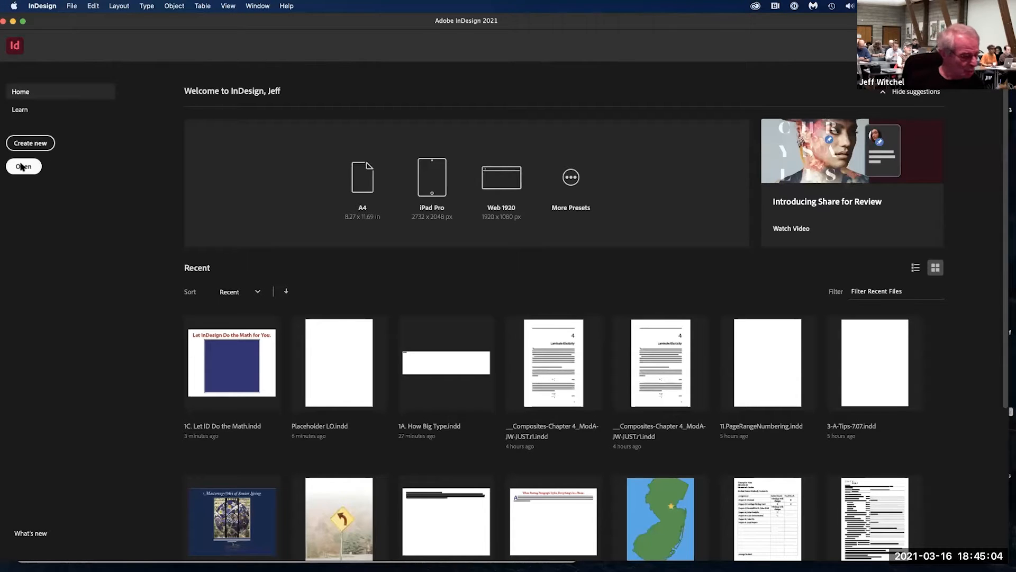
click(22, 167)
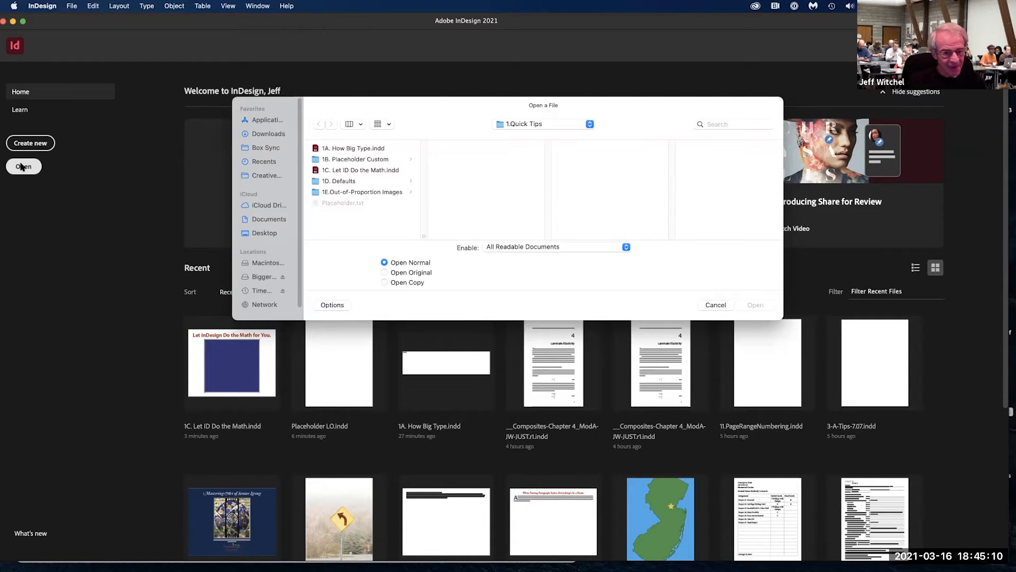
click(339, 182)
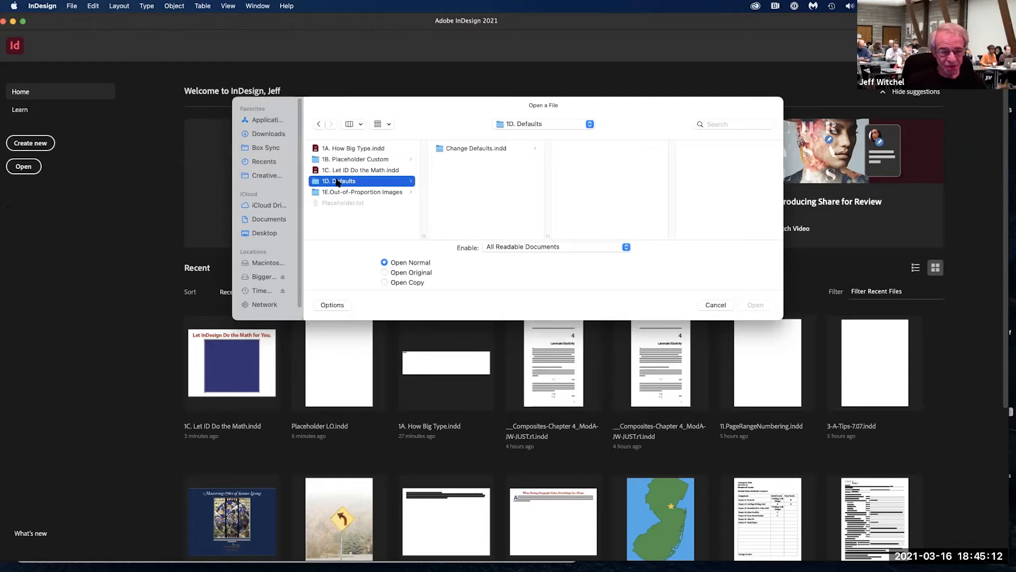
click(454, 148)
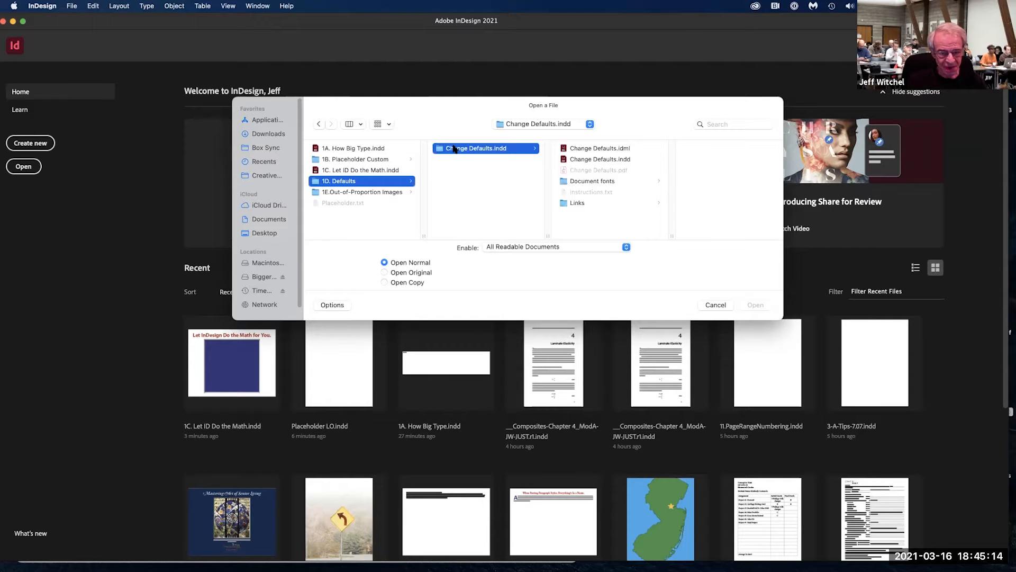
click(586, 160)
double_click(585, 160)
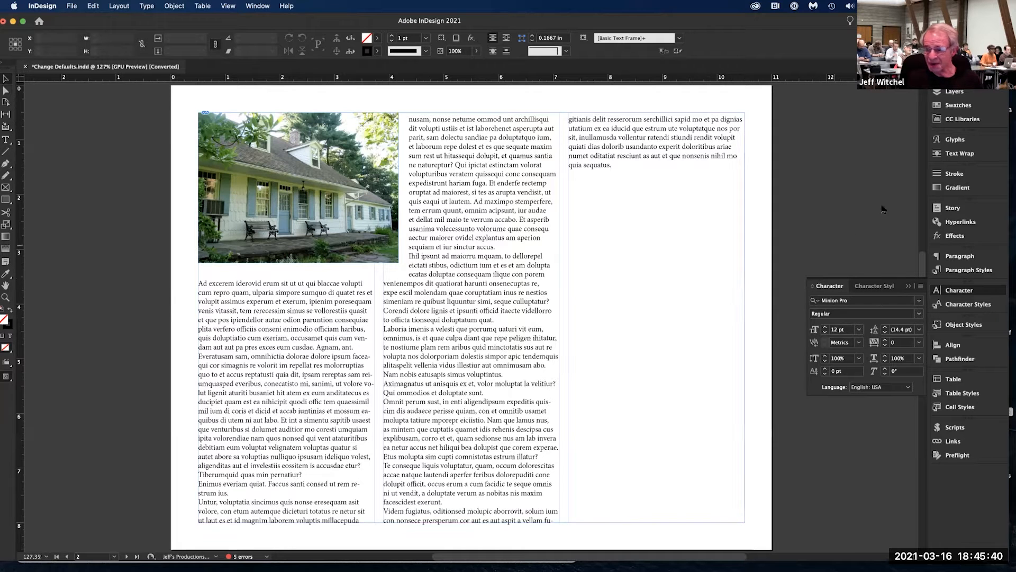
- With nothing selected, make wrap around bounding box the default text wrap and draw a rectangle about 2.53 by 2.47 in over the first column
click(956, 154)
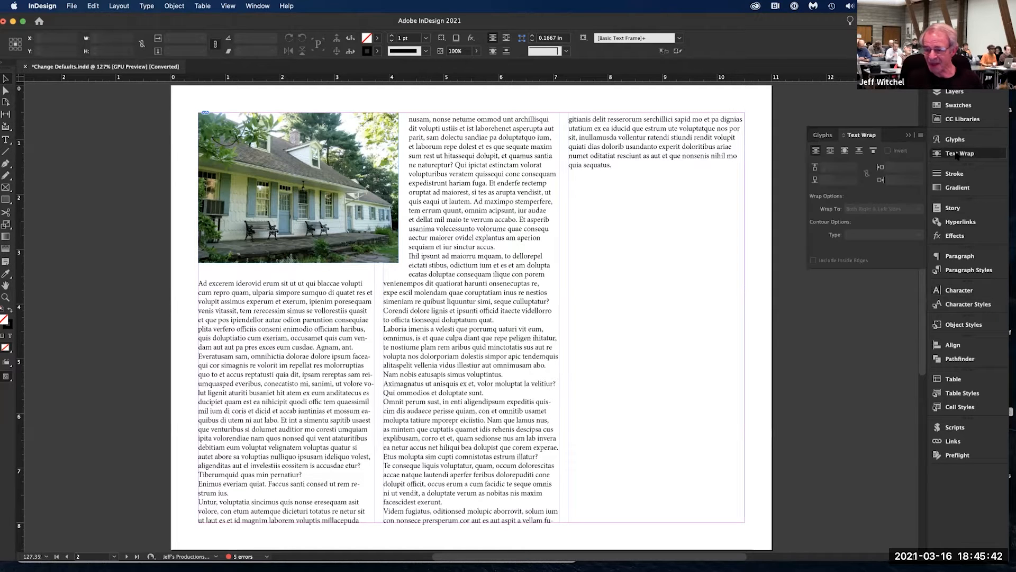
click(831, 152)
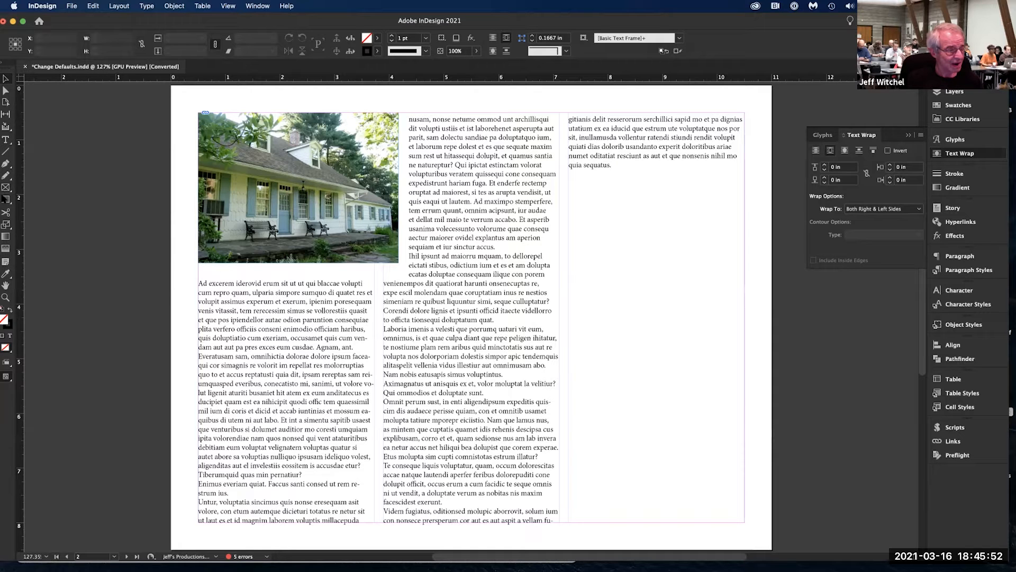
click(5, 200)
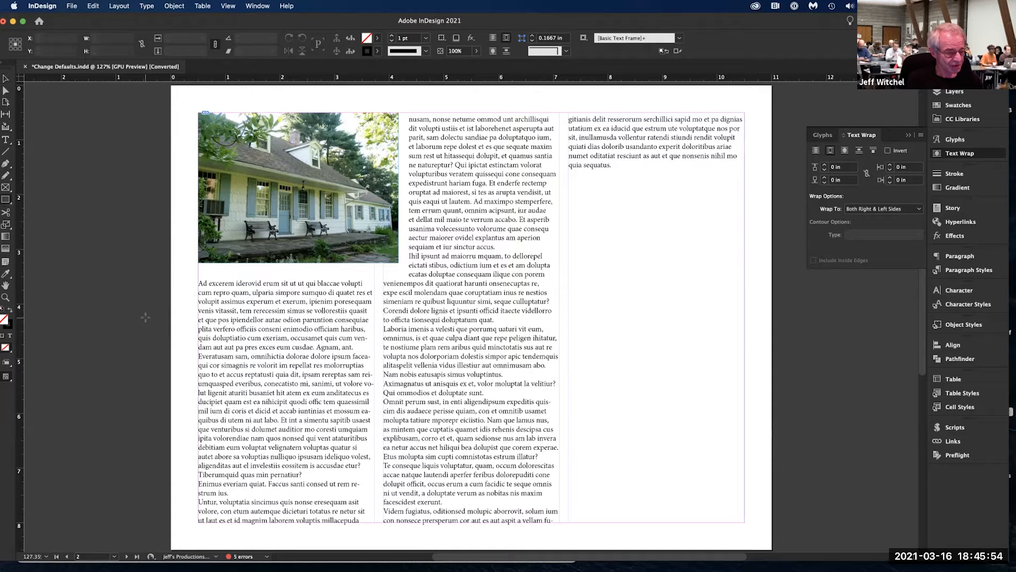
drag(145, 318, 285, 456)
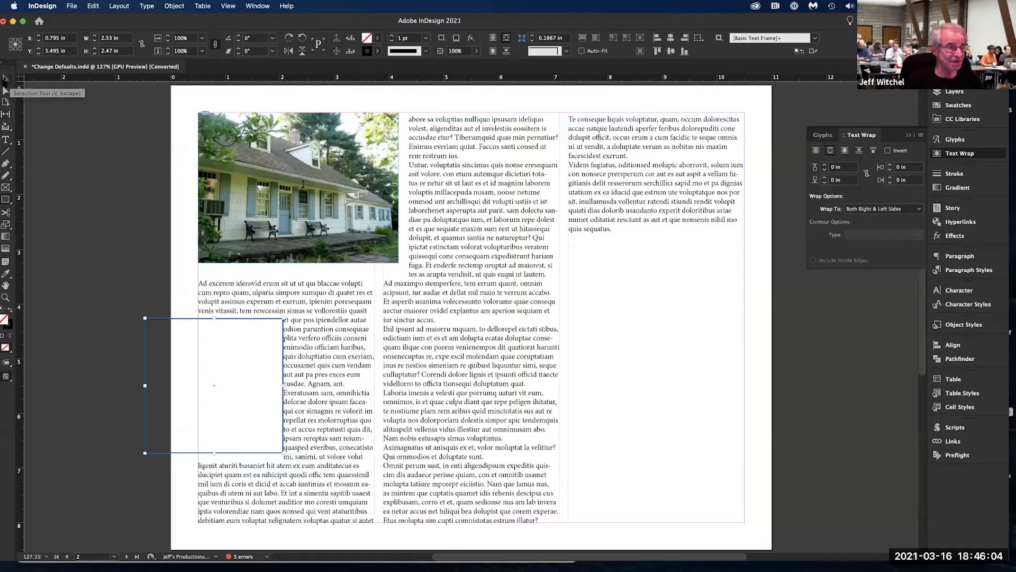
- Deselect everything, set the default back to no text wrap, and draw a rectangle about 3.58 by 2.29 in across the second and third columns
click(4, 79)
click(95, 169)
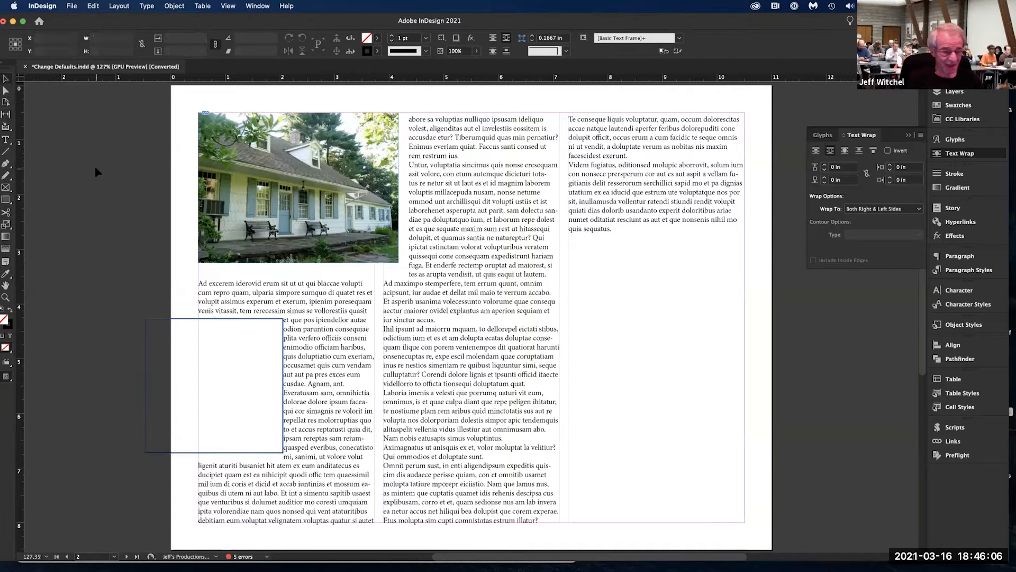
click(816, 151)
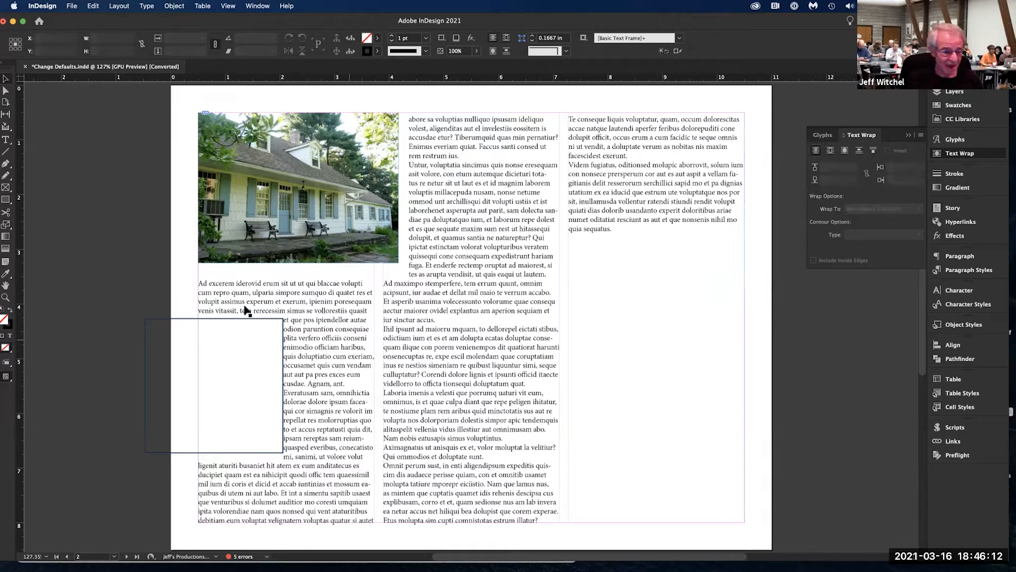
click(5, 199)
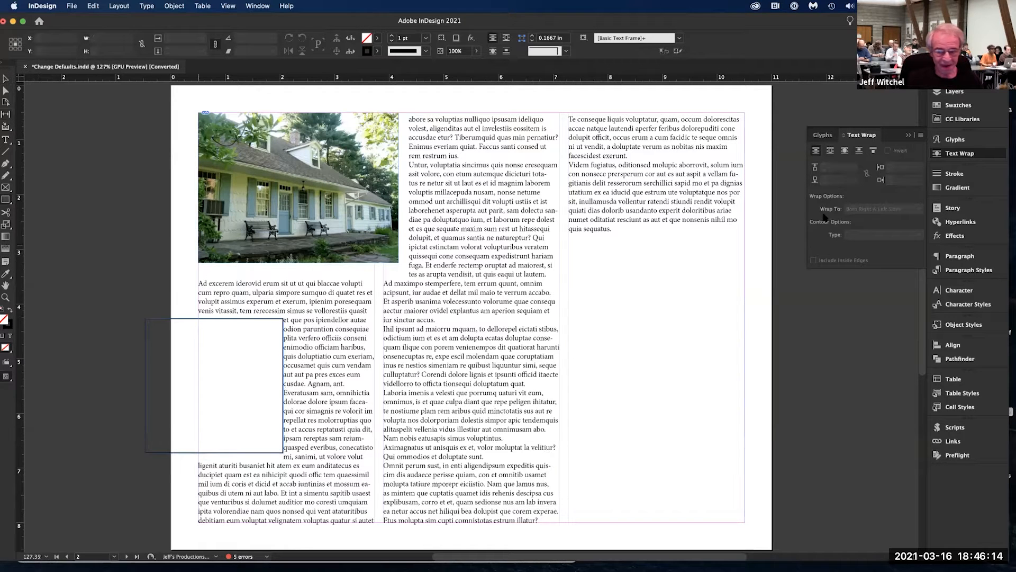
drag(637, 149, 442, 274)
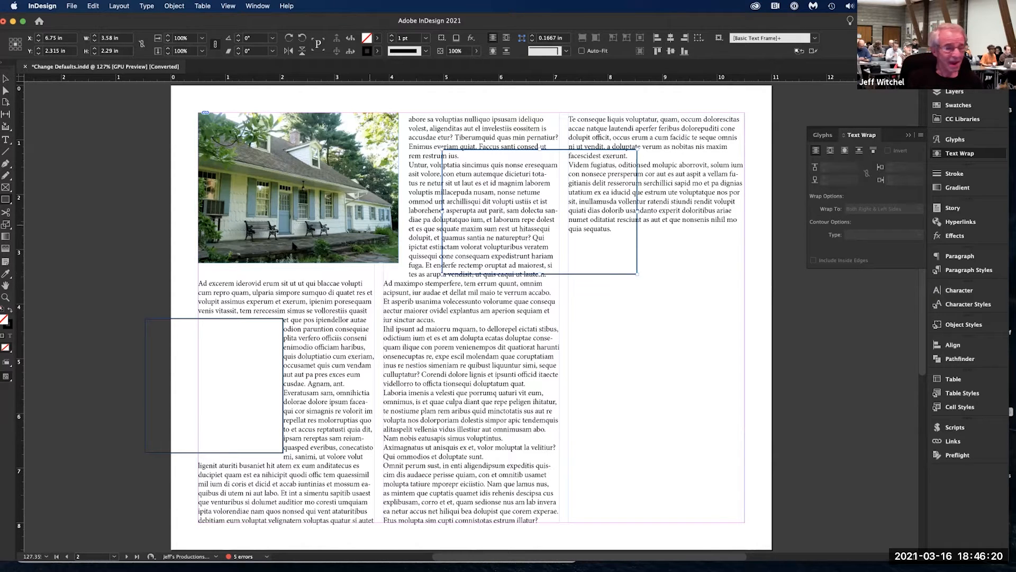
- On page 1 with nothing selected, set the default fill to C=100 M=0 Y=0 K=0 and draw a rectangle about 4.56 by 4.27 in
drag(921, 347, 940, 162)
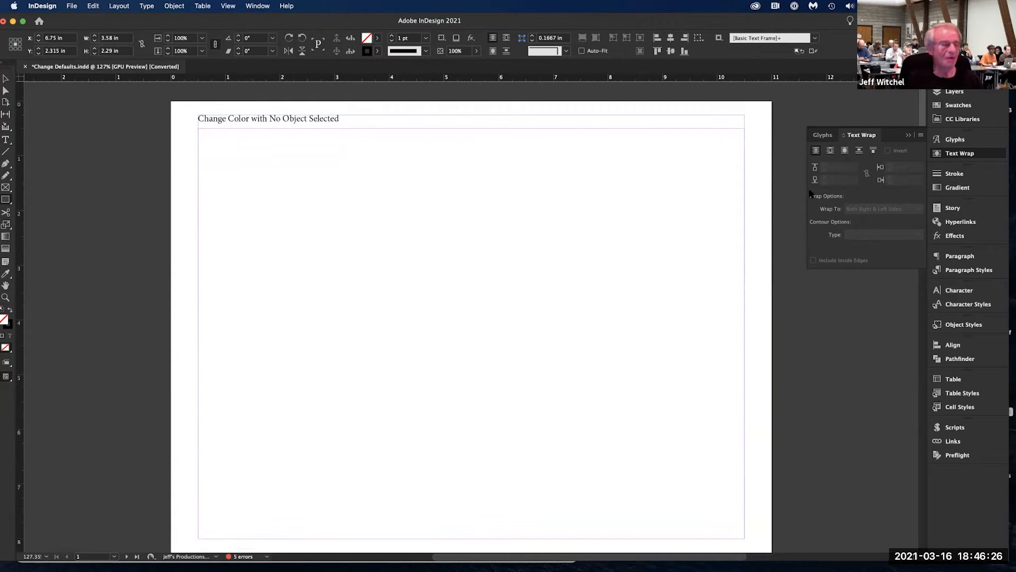
click(74, 297)
click(545, 296)
click(5, 78)
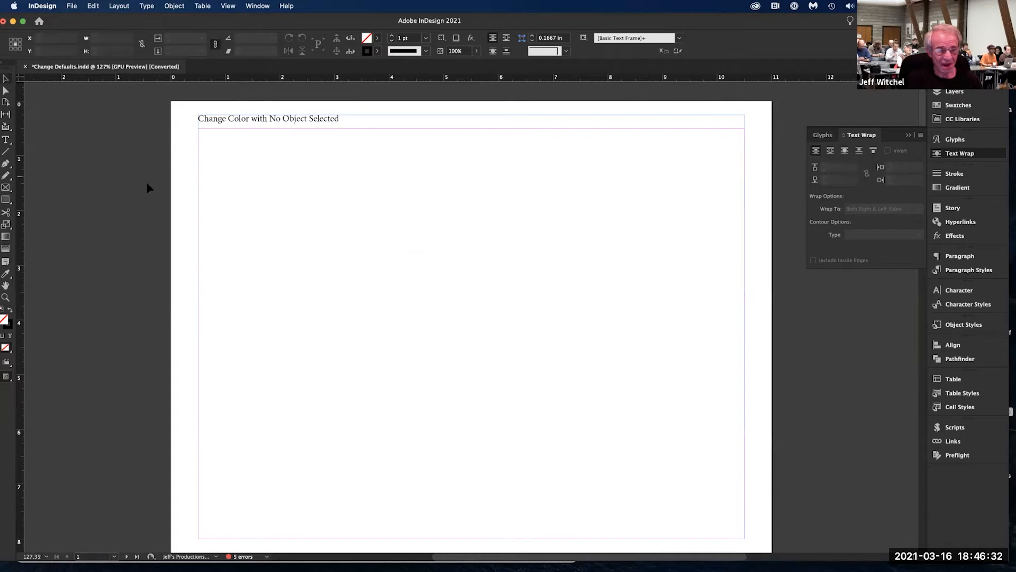
click(987, 105)
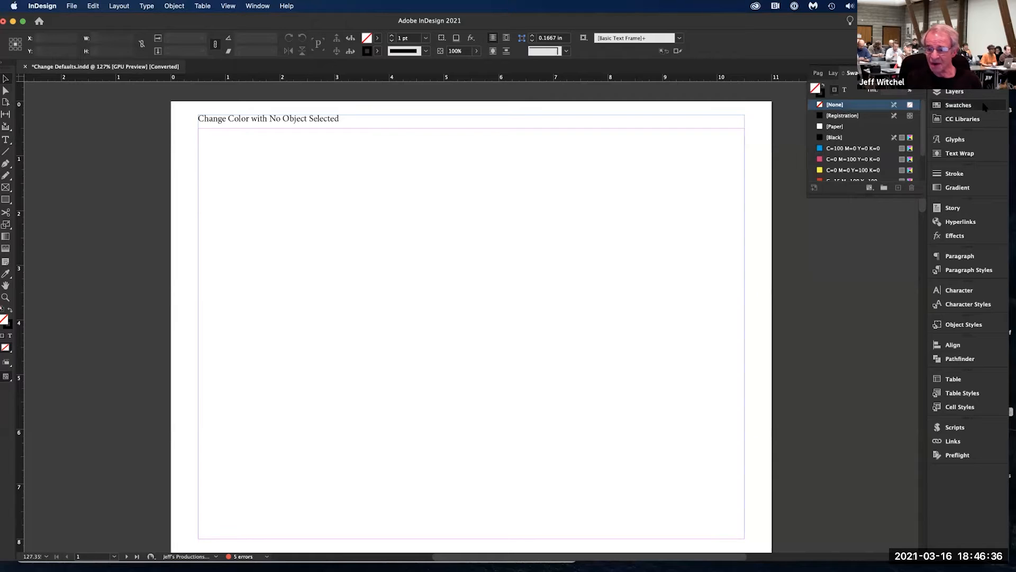
click(823, 151)
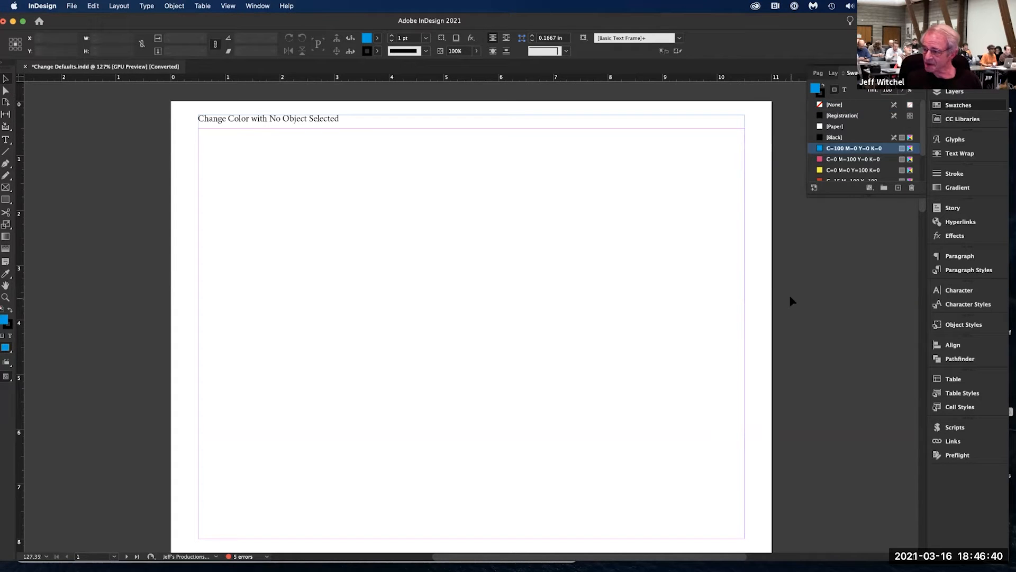
click(6, 200)
drag(154, 205, 403, 437)
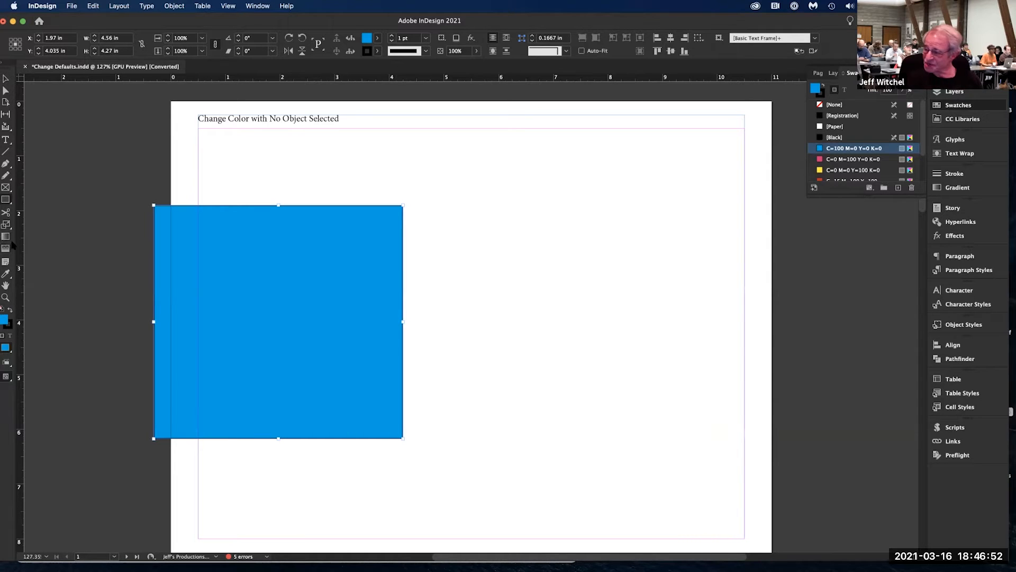
- Close Change Defaults.indd without saving and open 17.Out-of-Proportion Images.indd from the 1E.Out-of-Proportion Images folder
click(24, 66)
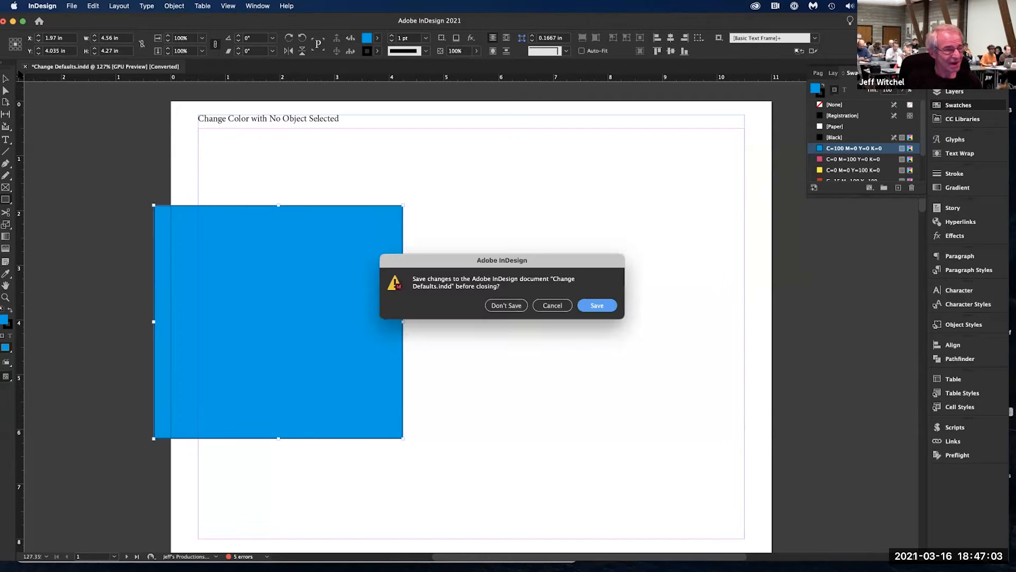
click(507, 306)
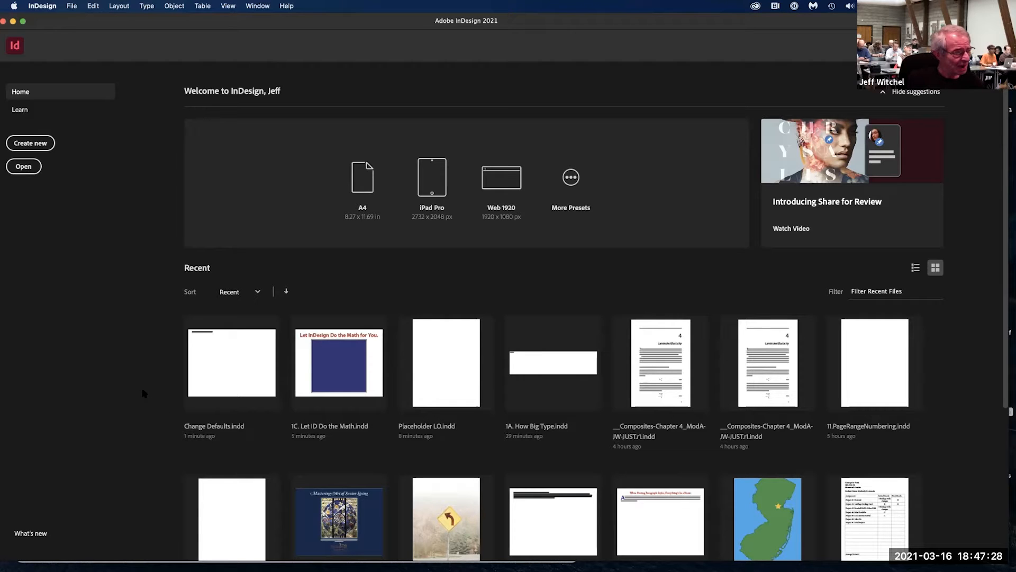
click(36, 165)
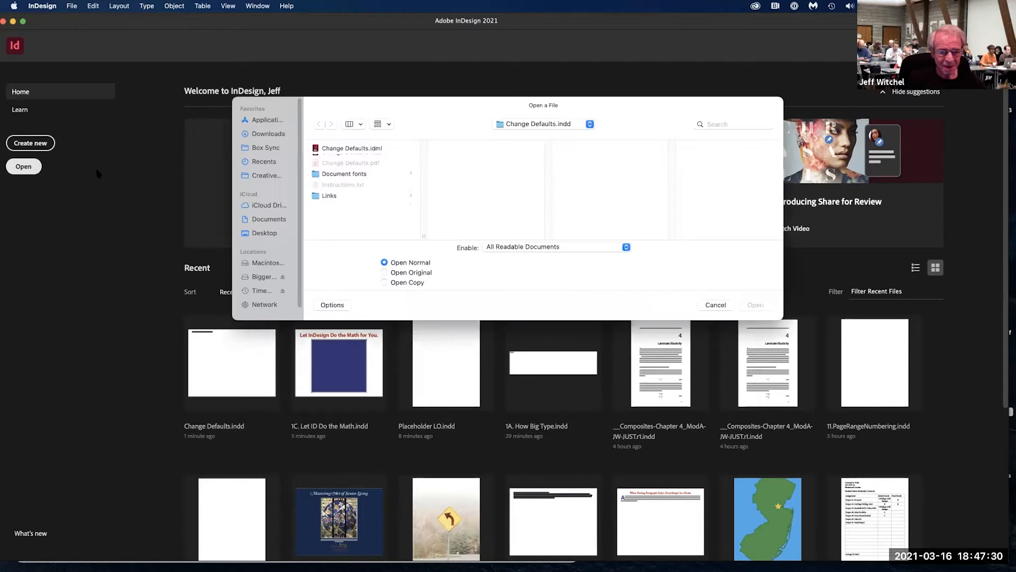
click(503, 123)
click(524, 136)
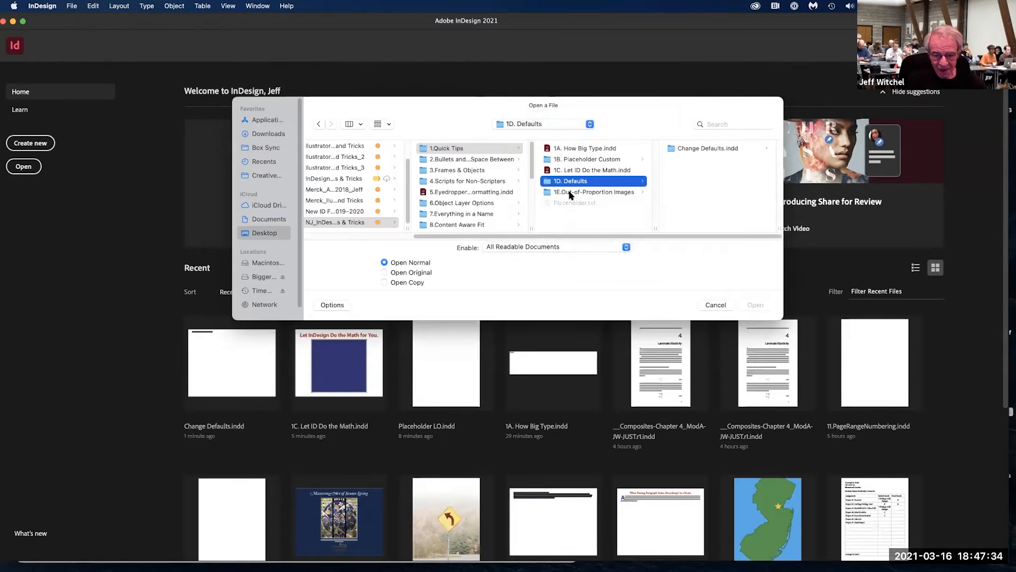
click(570, 193)
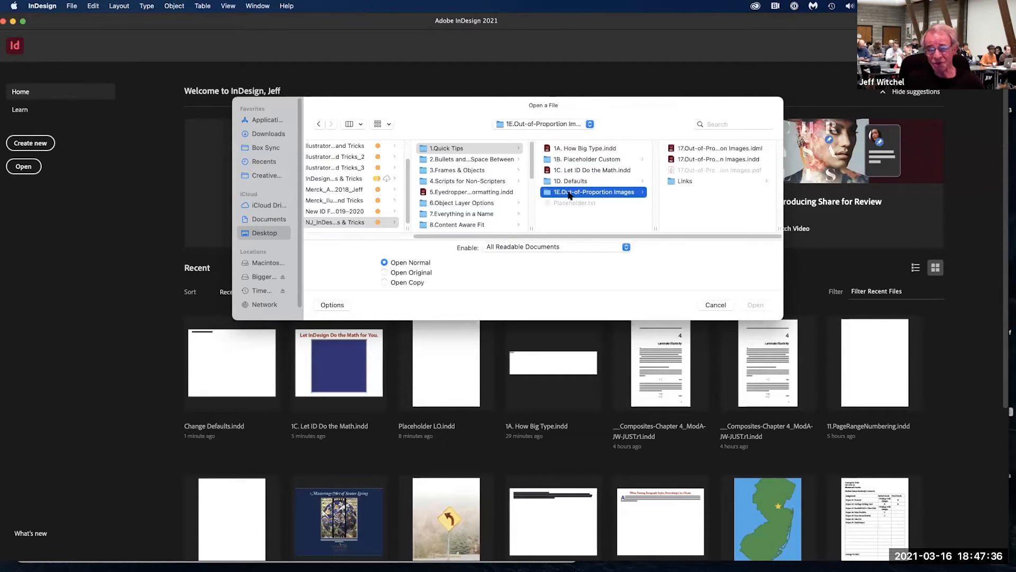
click(699, 159)
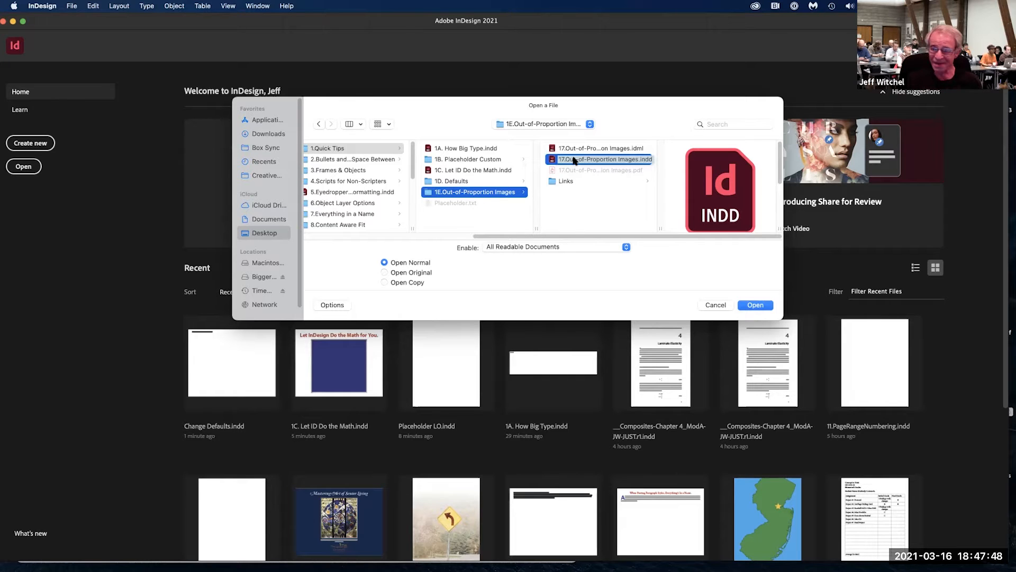
double_click(574, 159)
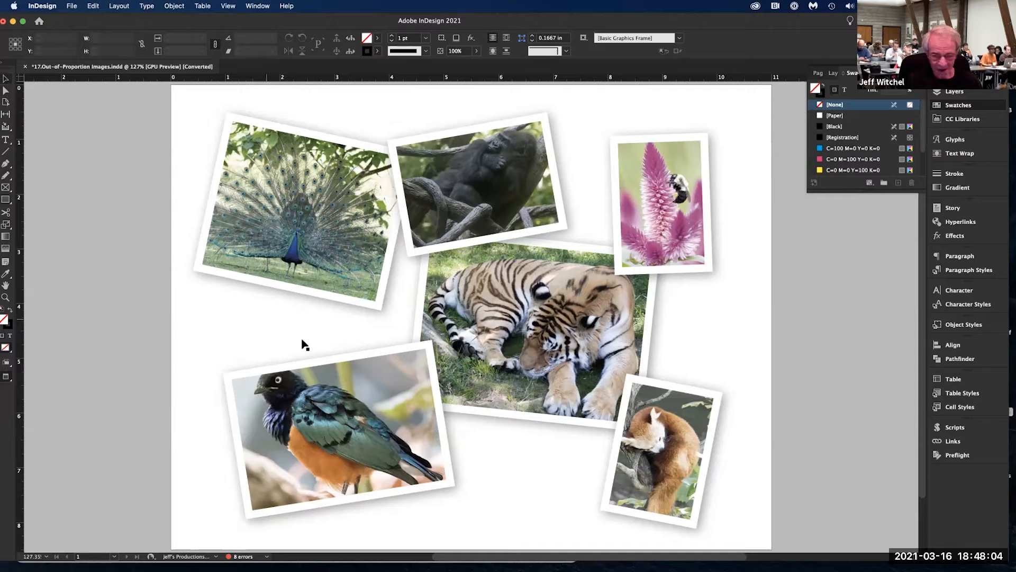
- Find the non-proportional scaling error in Preflight and go to the offending image, _RH_6226.jpg, on page 1
click(956, 455)
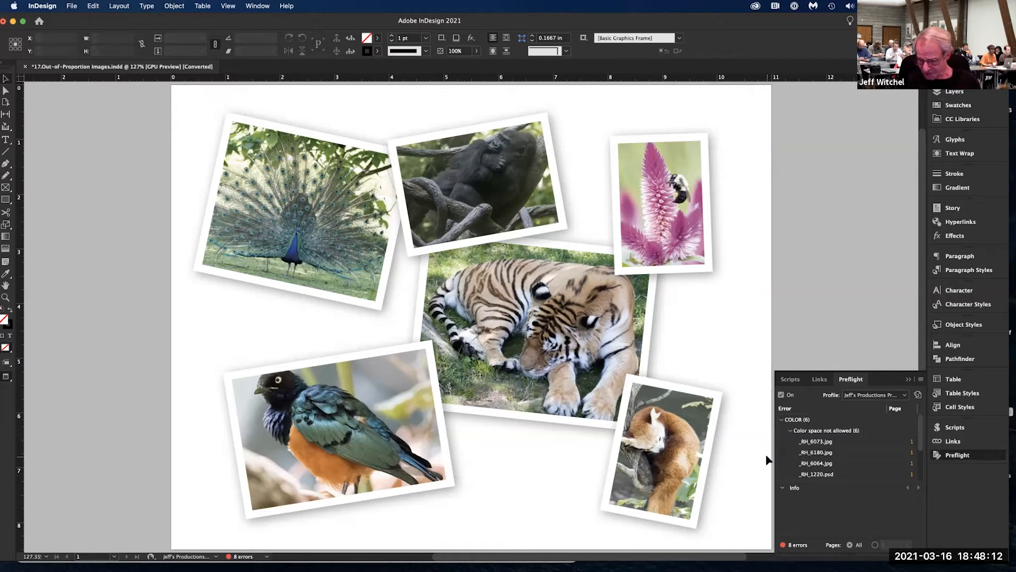
click(790, 431)
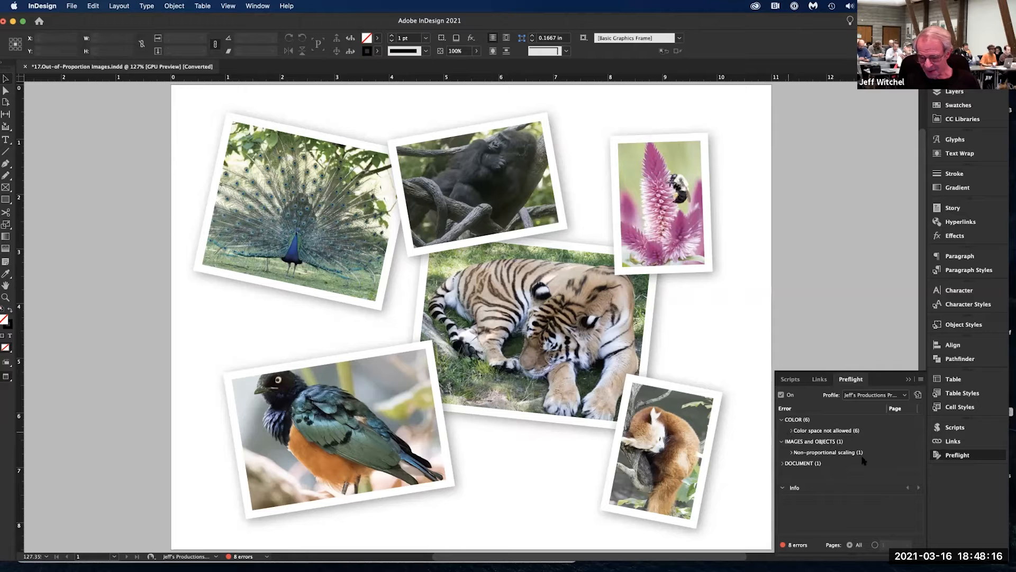
click(793, 454)
click(790, 452)
click(815, 464)
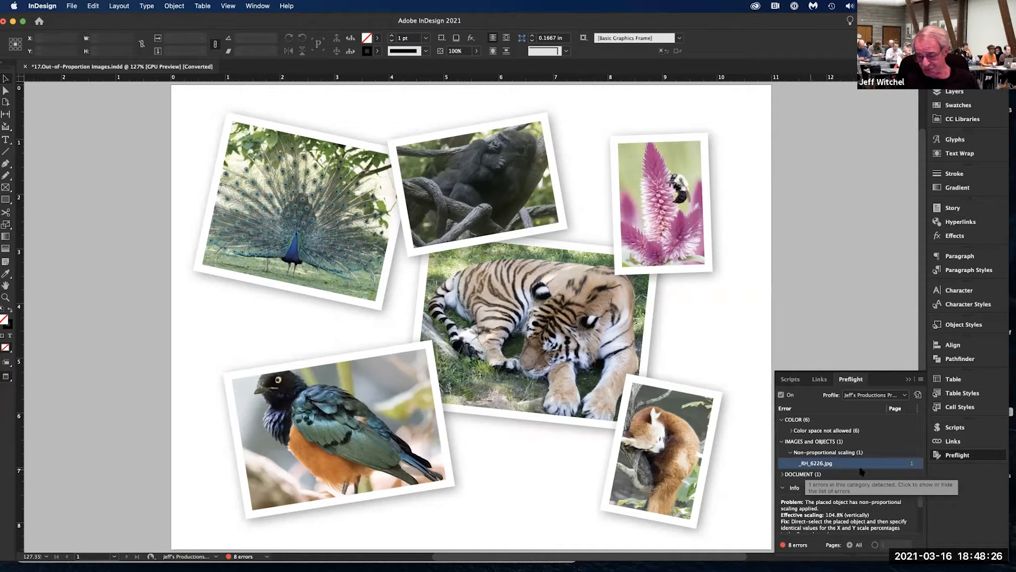
click(912, 465)
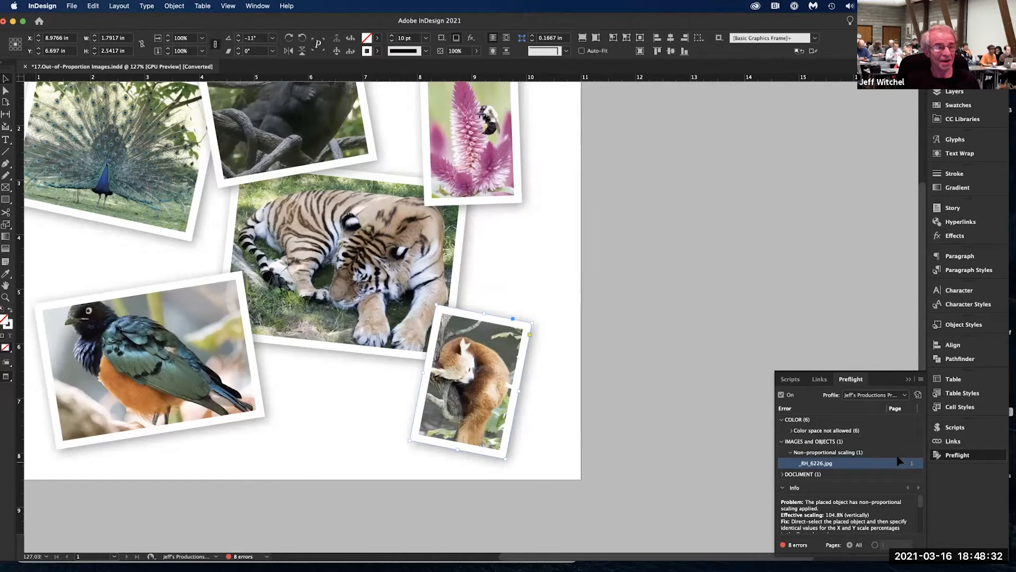
- Select the placed image inside the _RH_6226.jpg frame and set both its X and Y scale to 23%
click(336, 52)
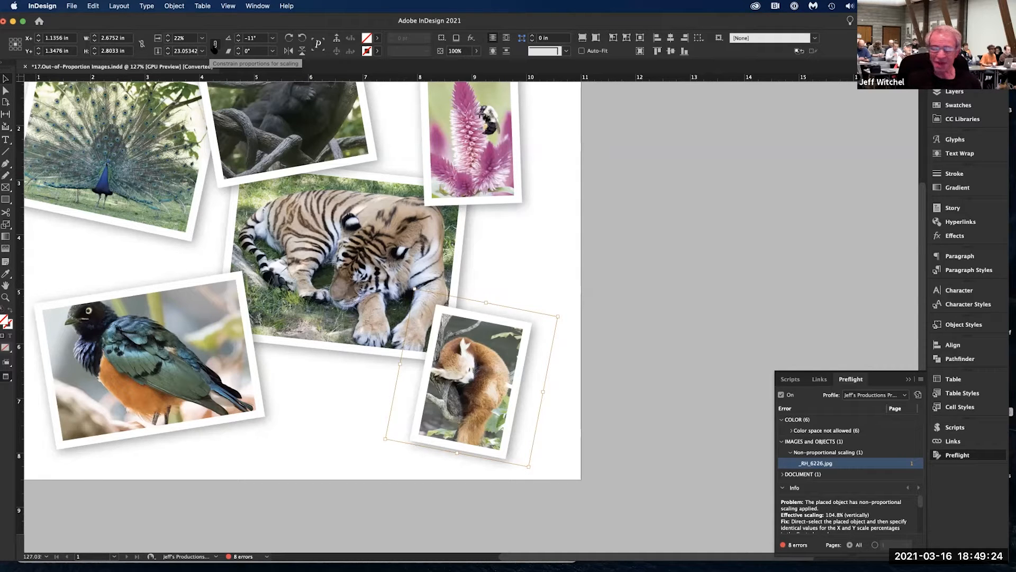
click(167, 53)
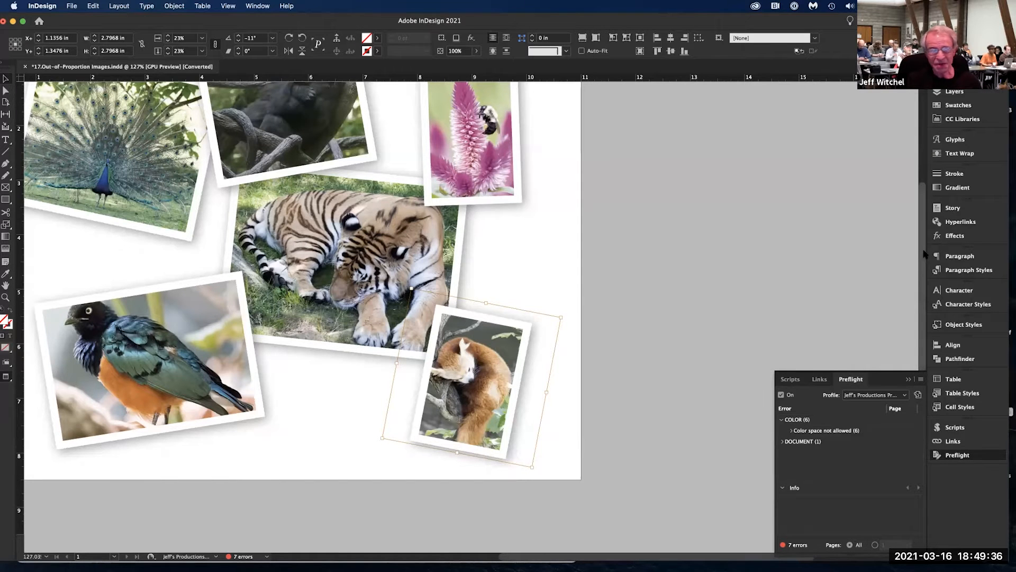
- Close 17.Out-of-Proportion Images.indd without saving the changes
scroll(930, 228, up, 1)
drag(928, 225, 873, 352)
scroll(221, 303, left, 10)
scroll(222, 302, right, 5)
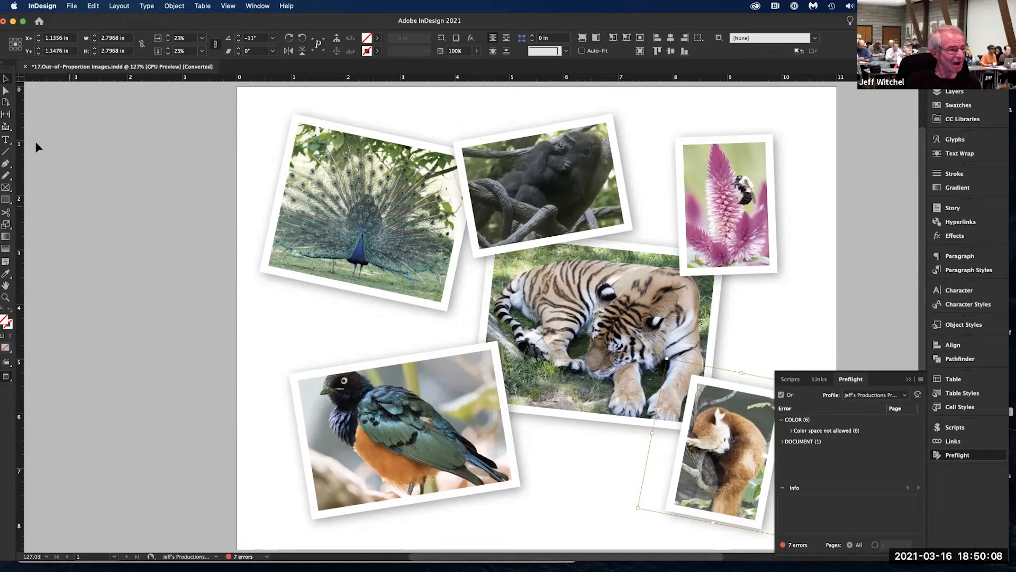
click(25, 67)
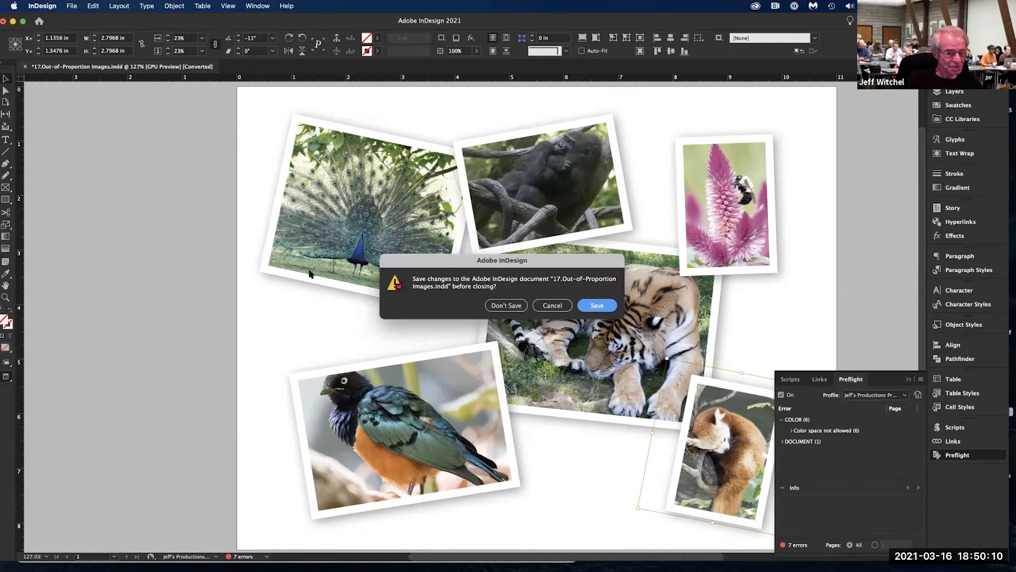
click(513, 305)
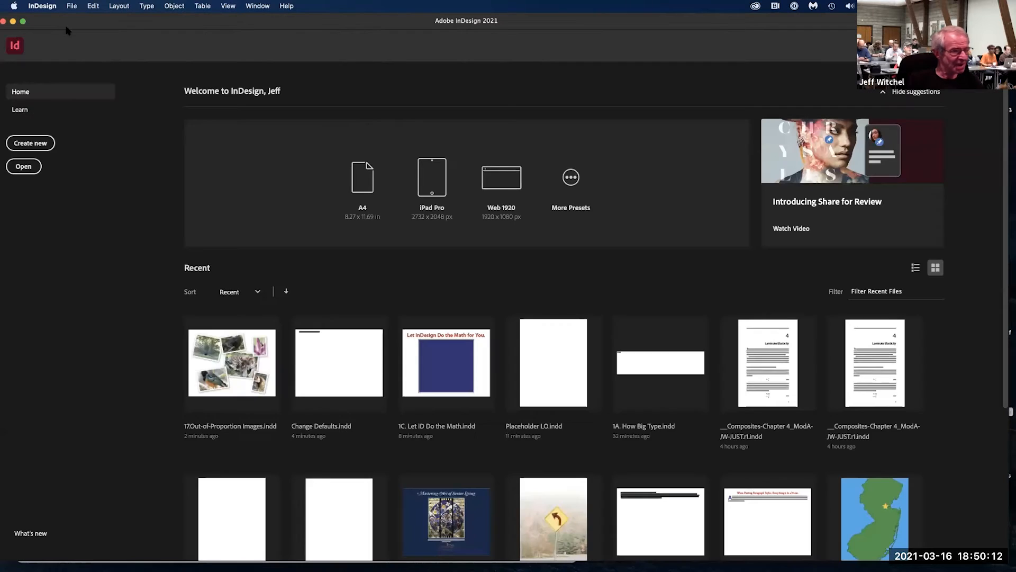
- Open 4.Bullets and Numbering_Space Between.indd from the 2.Bullets and Numbering_Space Between folder
click(24, 166)
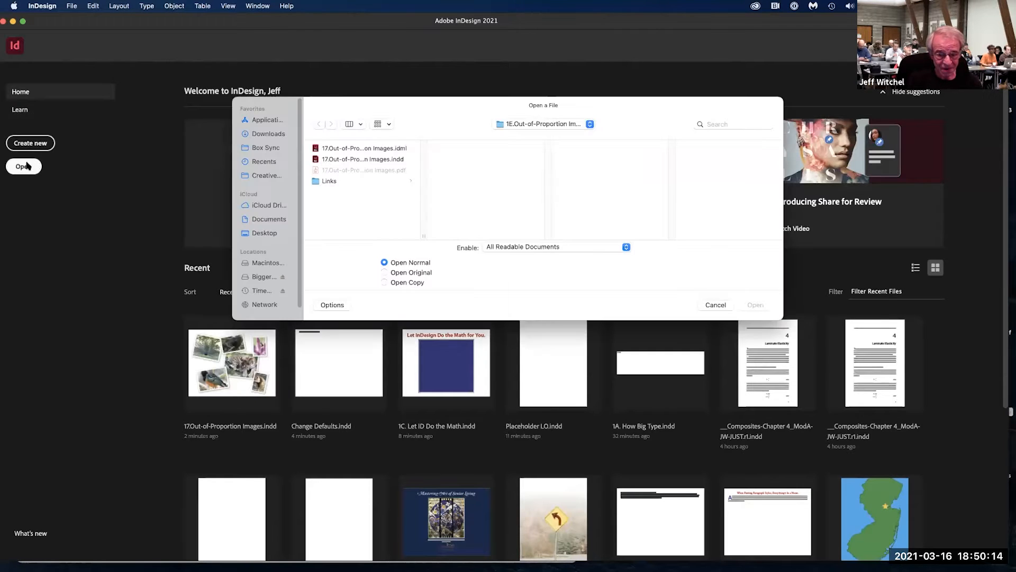
click(511, 124)
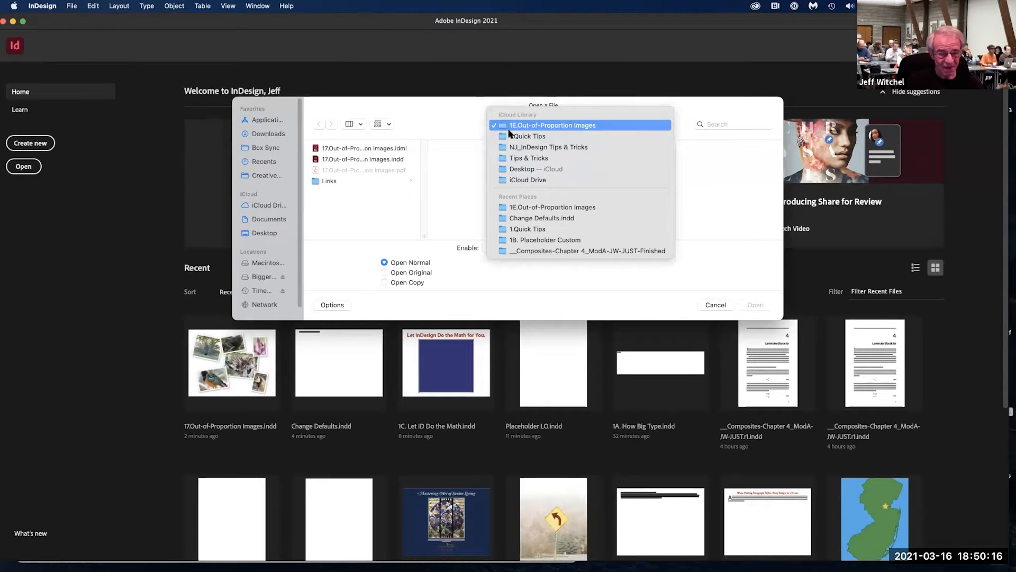
click(527, 136)
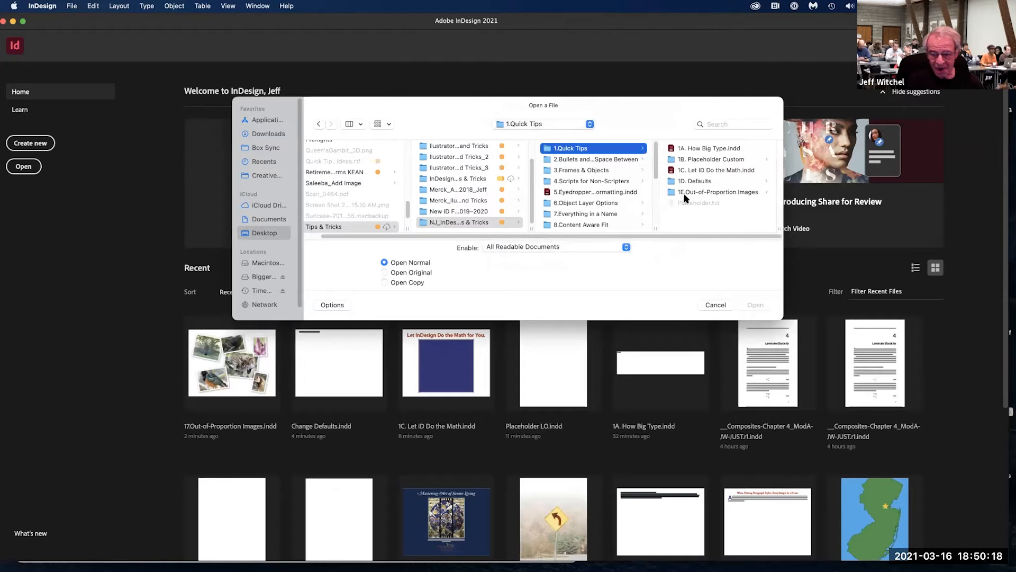
click(557, 160)
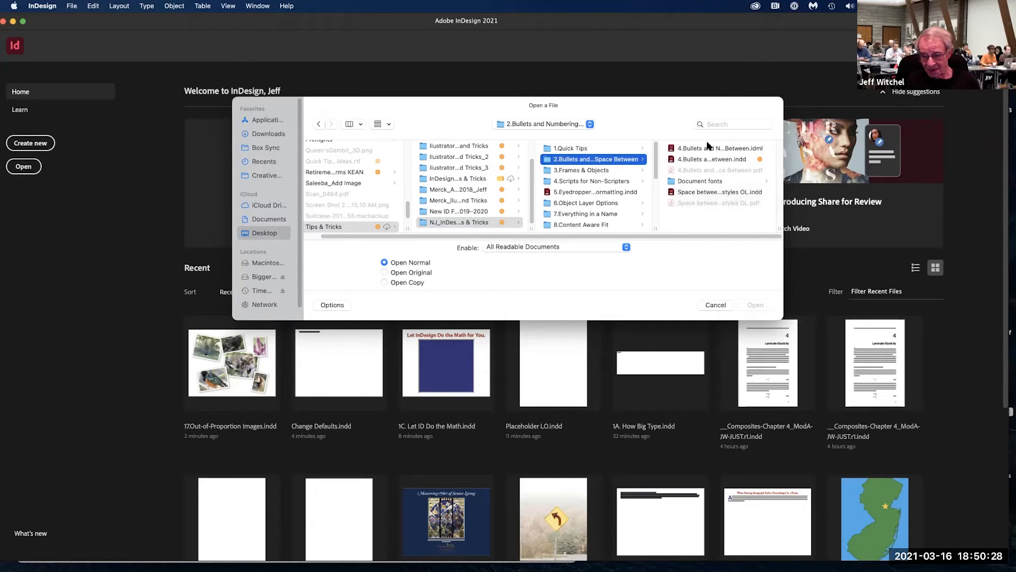
click(704, 159)
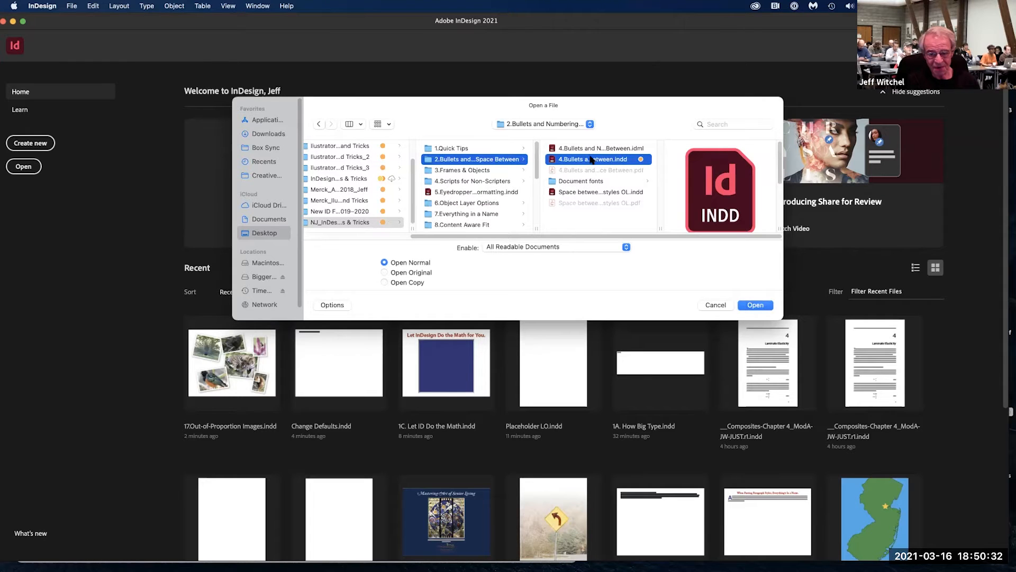
double_click(591, 159)
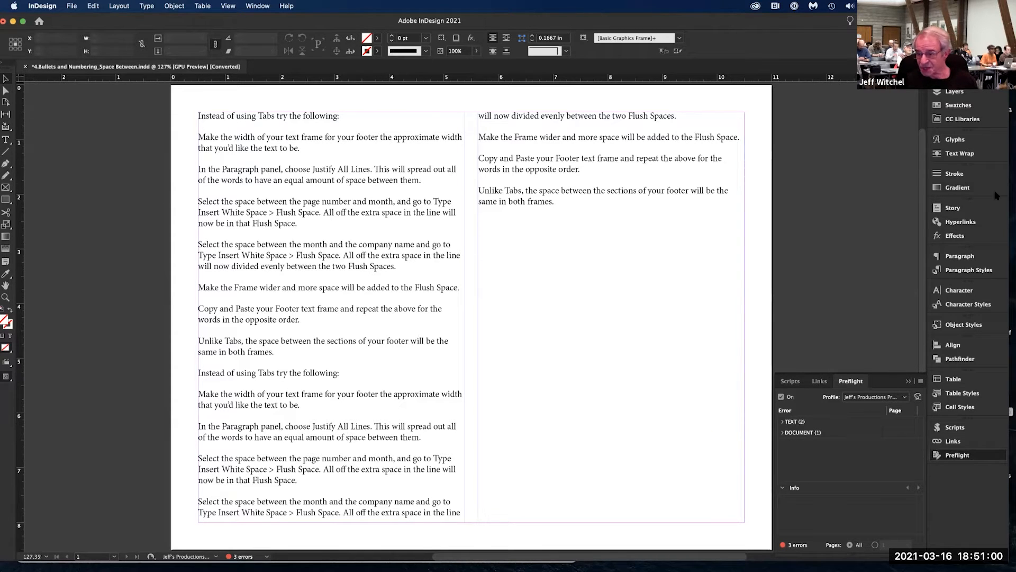
click(959, 256)
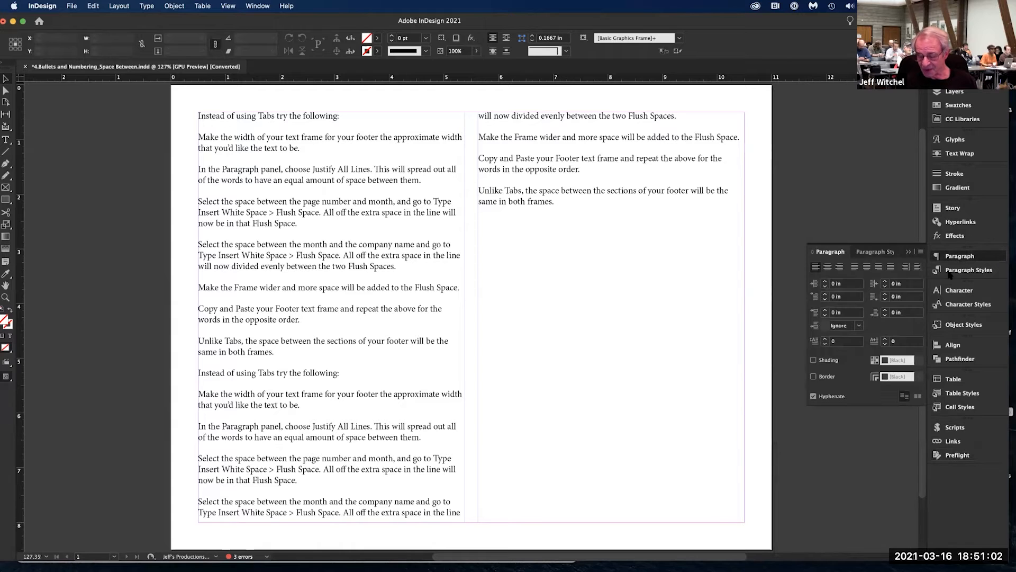
click(919, 252)
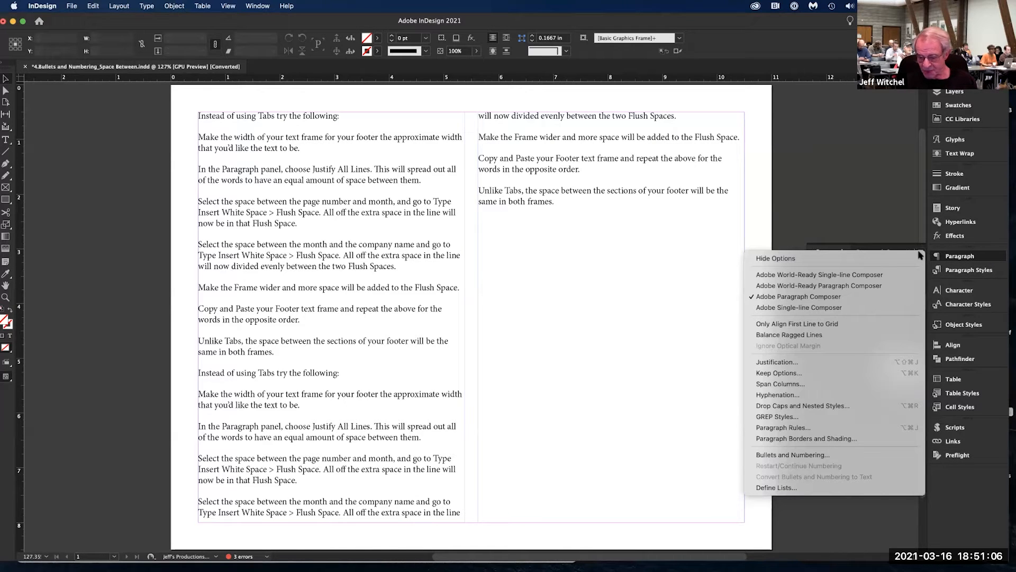
click(867, 454)
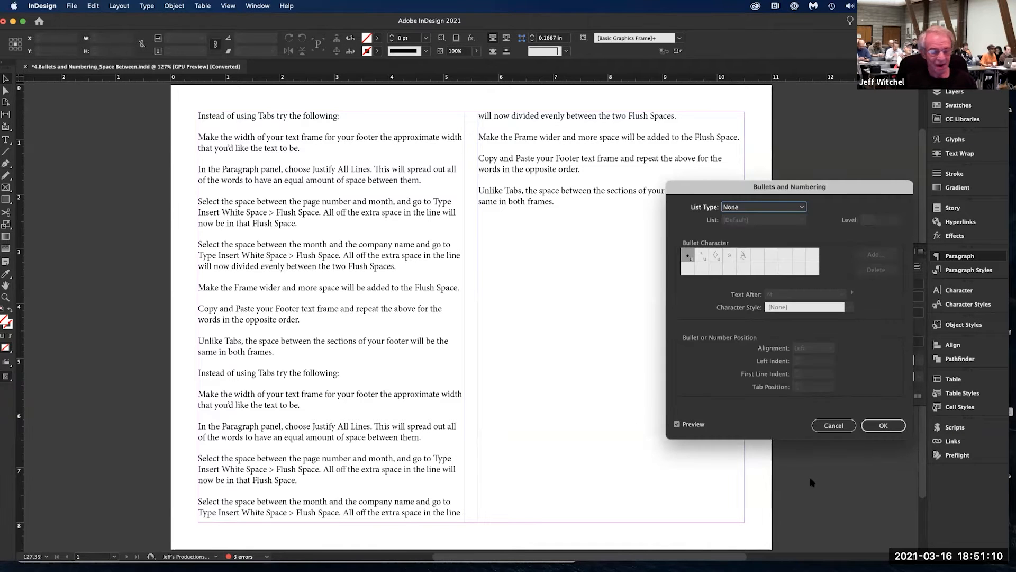
click(838, 425)
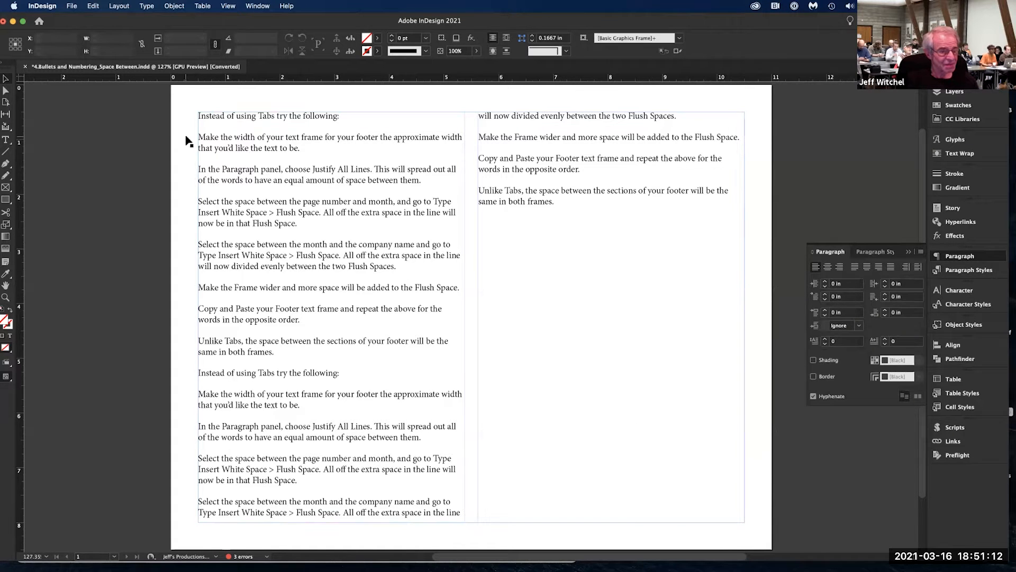
- Select the four paragraphs from "Make the width of your text frame" through the one beginning "Select the space between the month"
click(217, 144)
drag(200, 135, 444, 273)
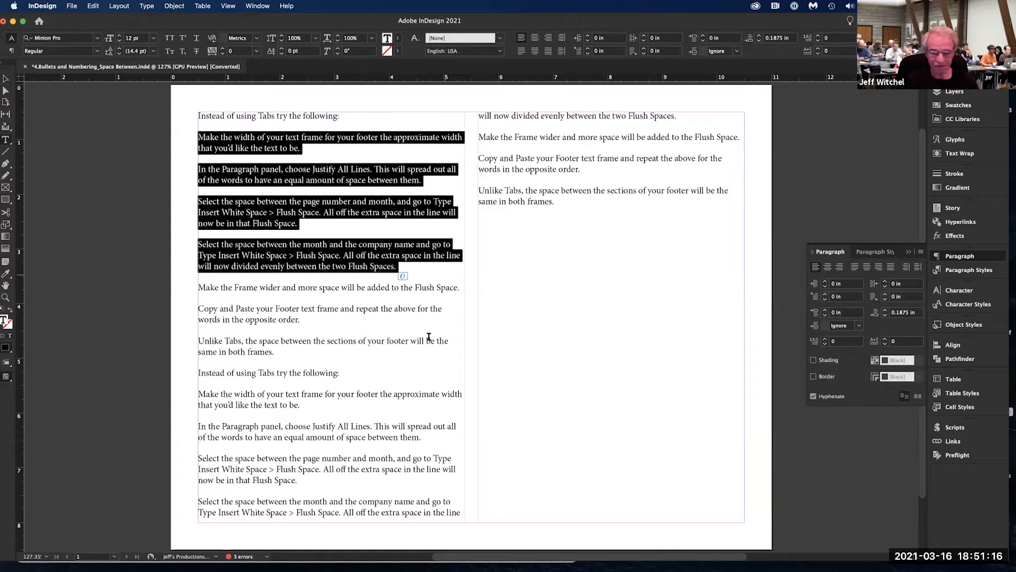
- Try the Bullets list type on the selected paragraphs in the Bullets and Numbering settings, then cancel
click(921, 253)
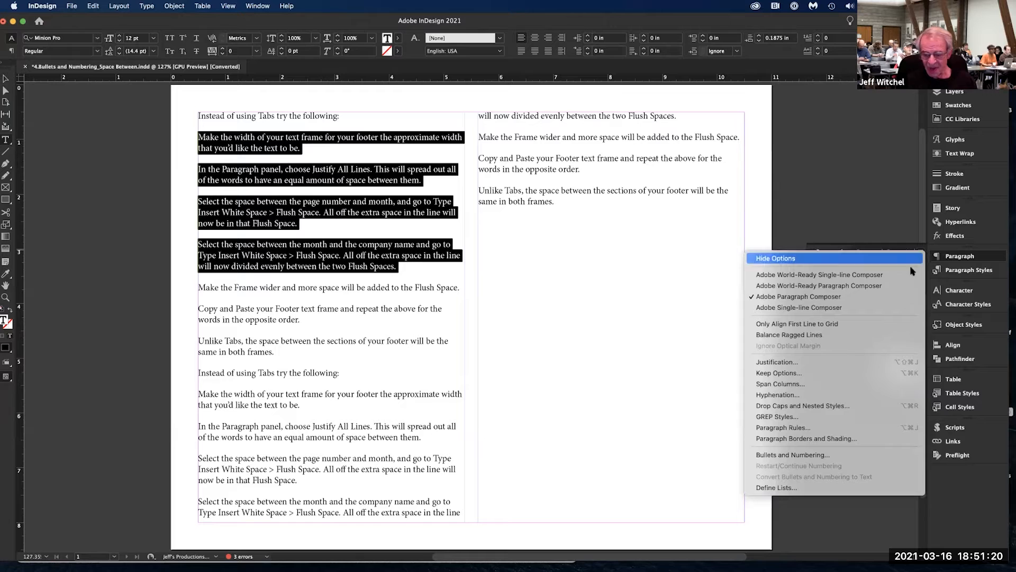
click(811, 454)
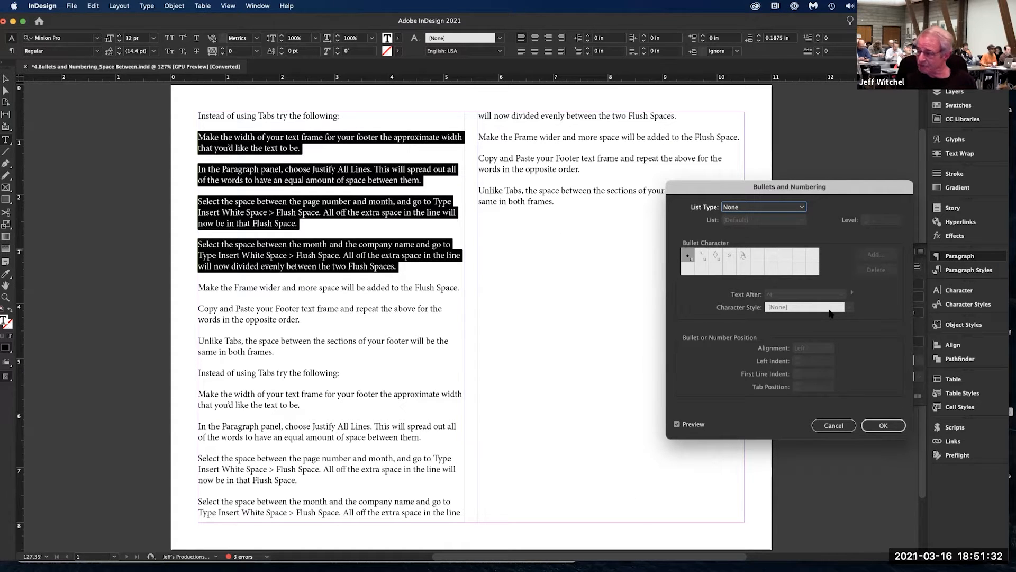
click(758, 207)
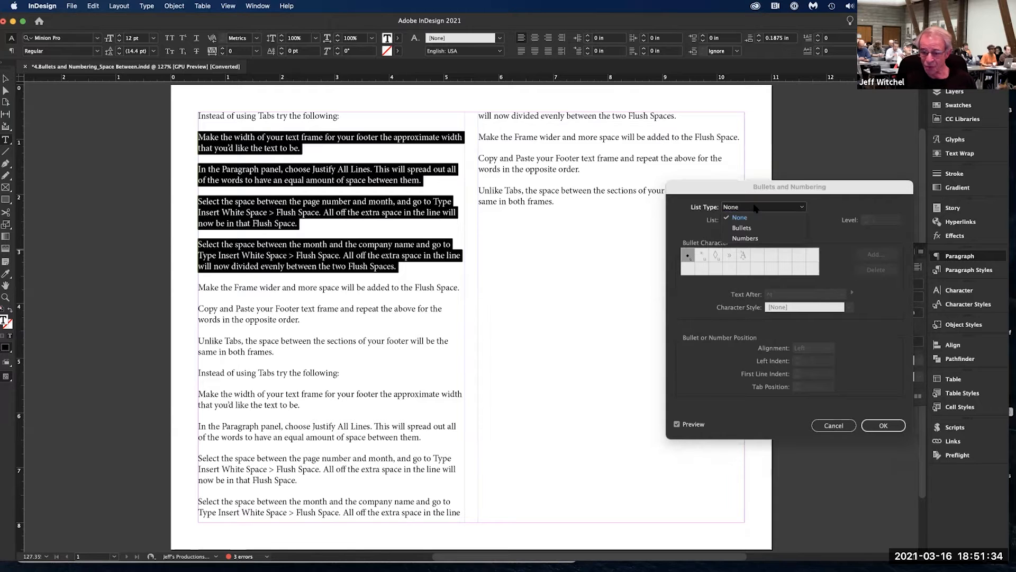
click(751, 228)
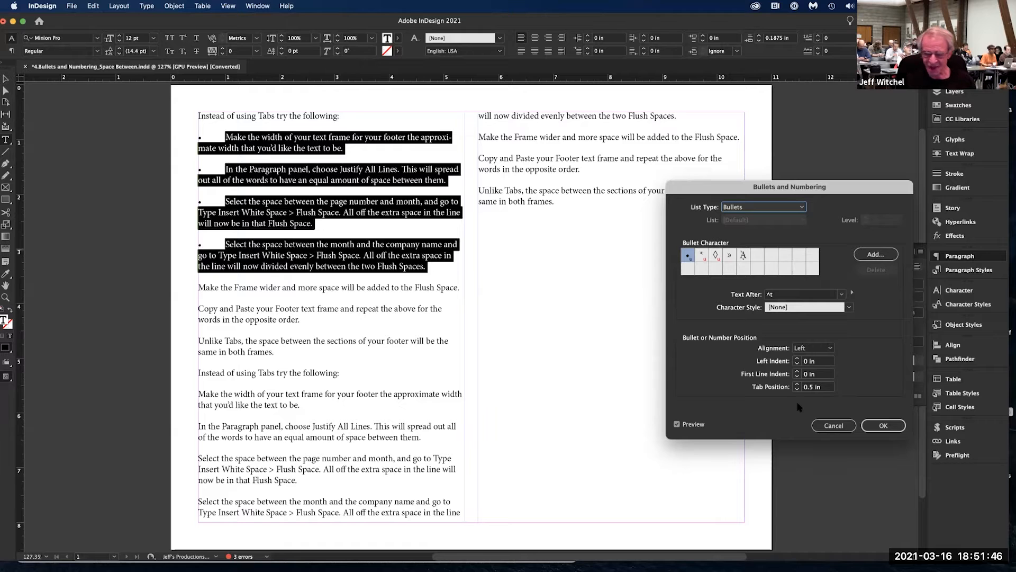
click(818, 425)
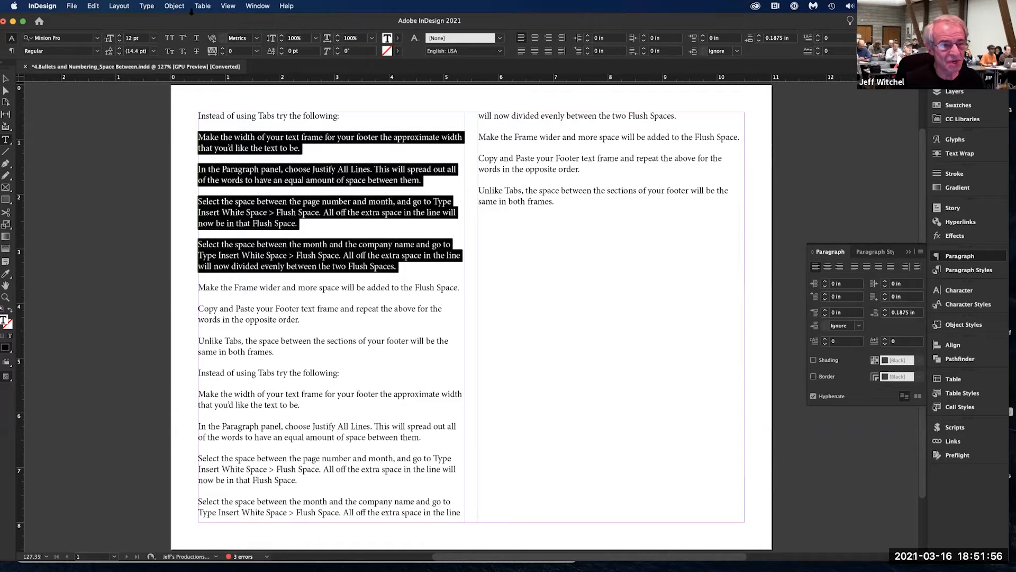
- Turn the four selected paragraphs into a bulleted list with a 0.1875 in left indent and a -0.1875 in first line indent
drag(221, 25, 226, 69)
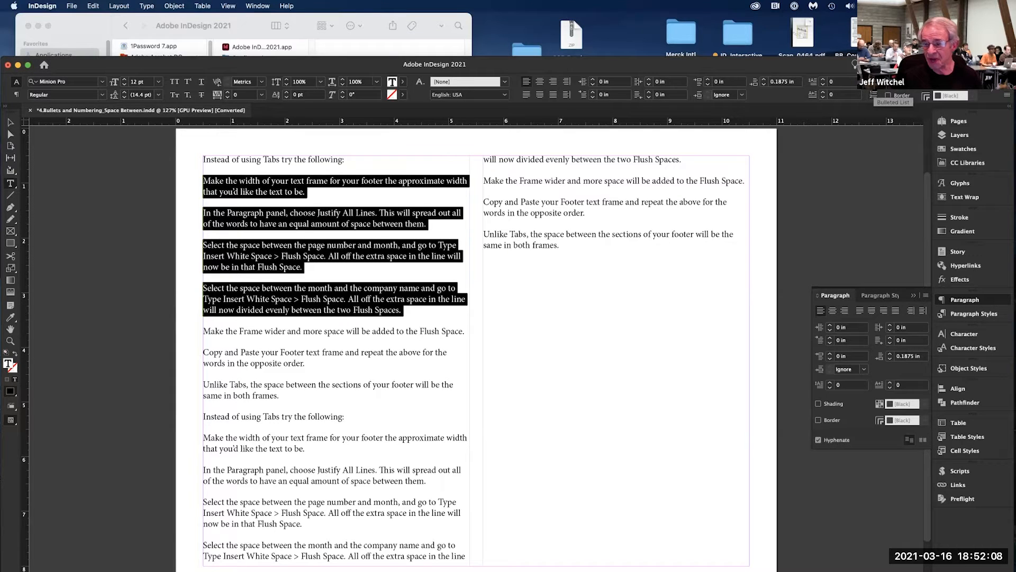
click(874, 95)
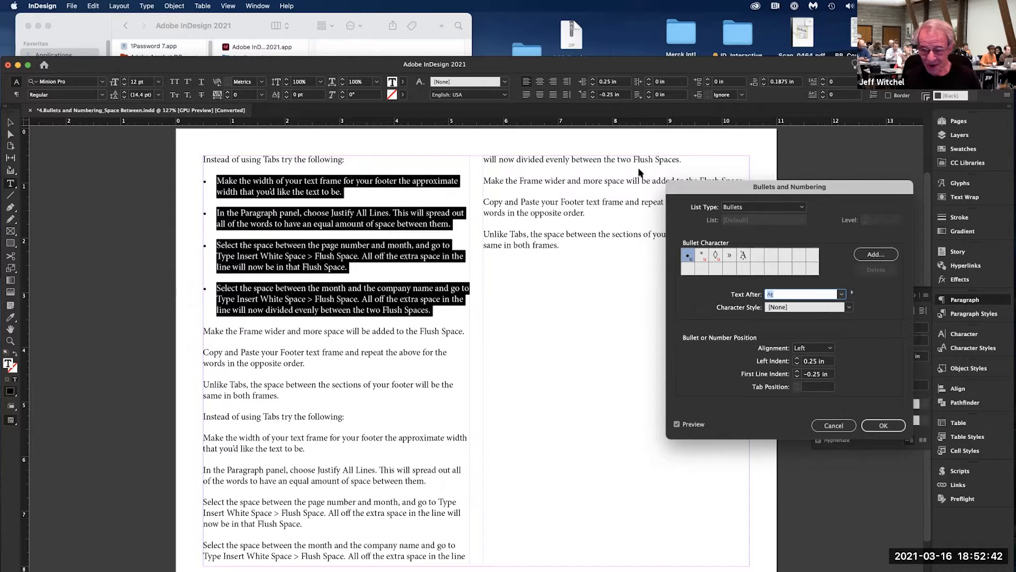
click(797, 376)
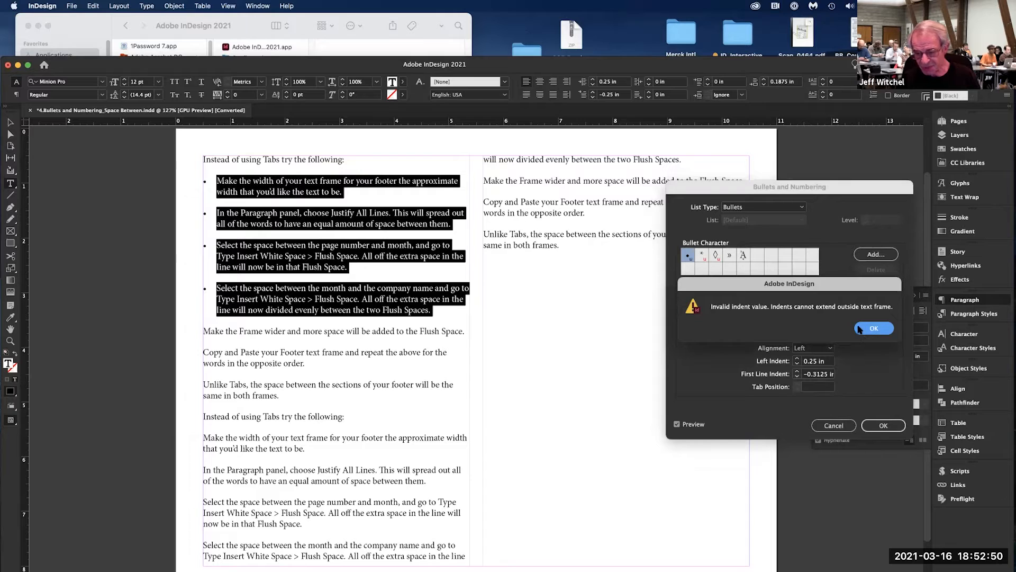
click(870, 327)
click(797, 371)
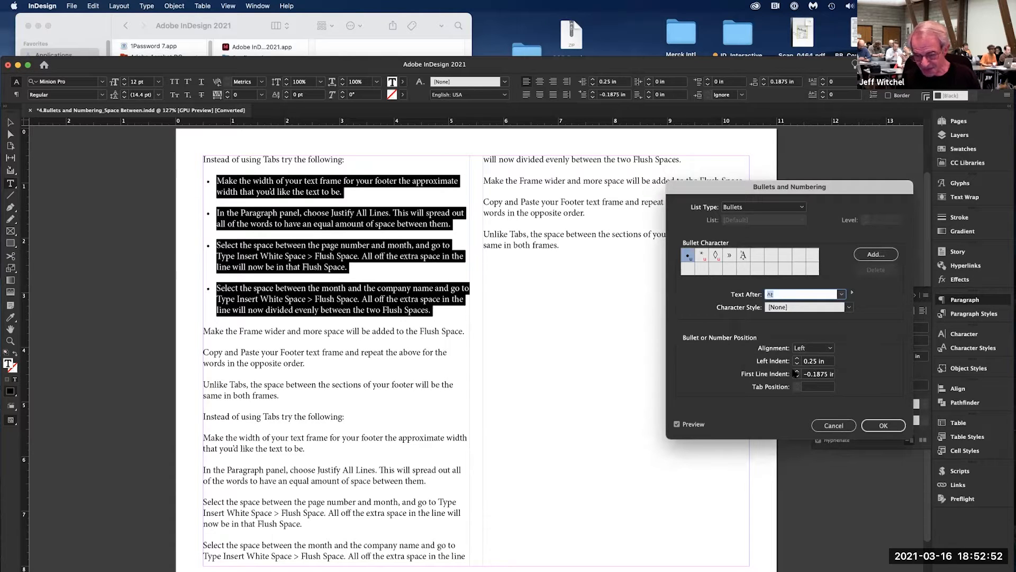
click(797, 364)
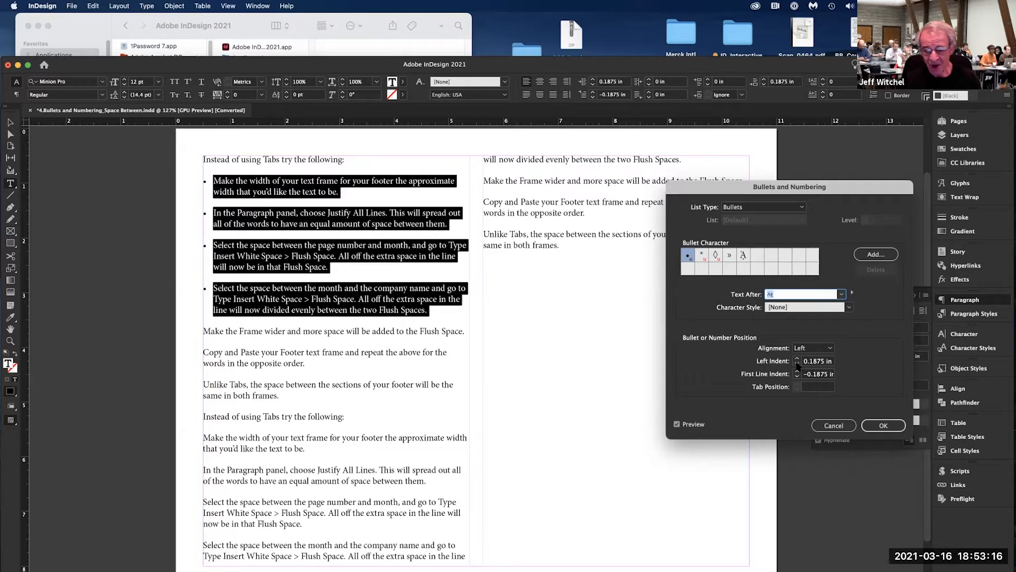
click(880, 427)
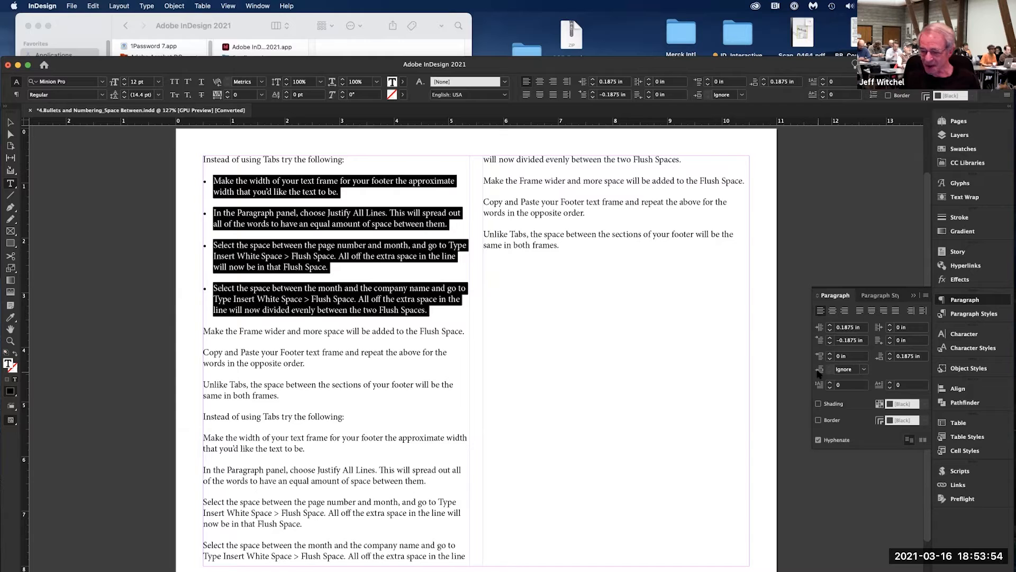
- Set the space between same-style paragraphs to 0.1 in for the selected bulleted list
click(863, 370)
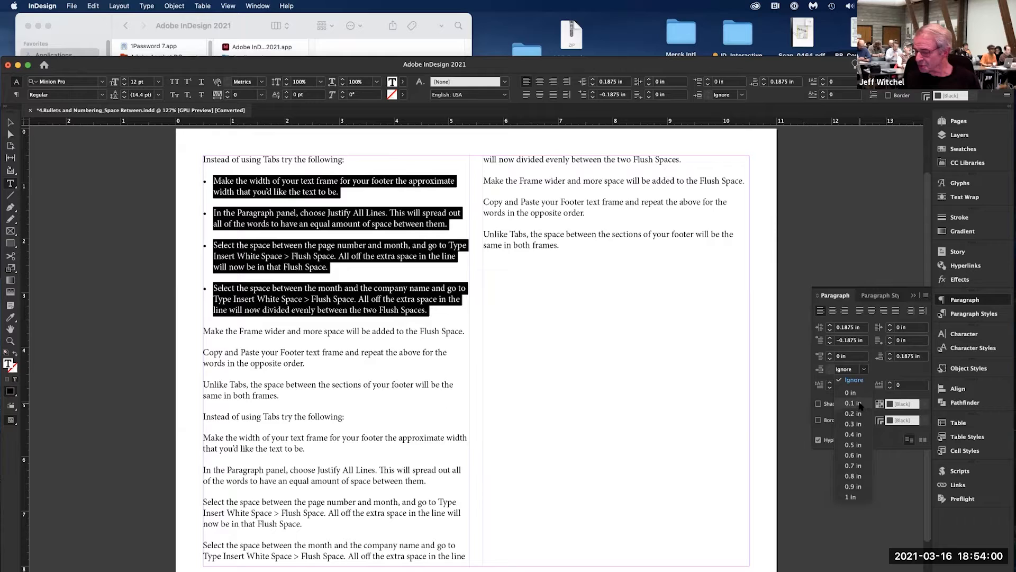
click(852, 404)
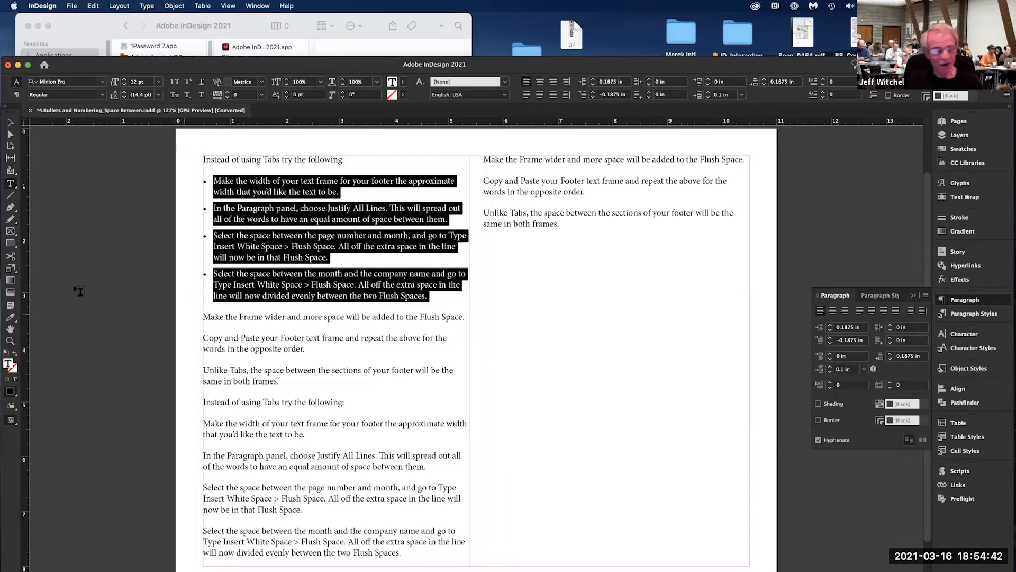
- Close 4.Bullets and Numbering_Space Between.indd without saving and move the application window back up the screen
click(30, 110)
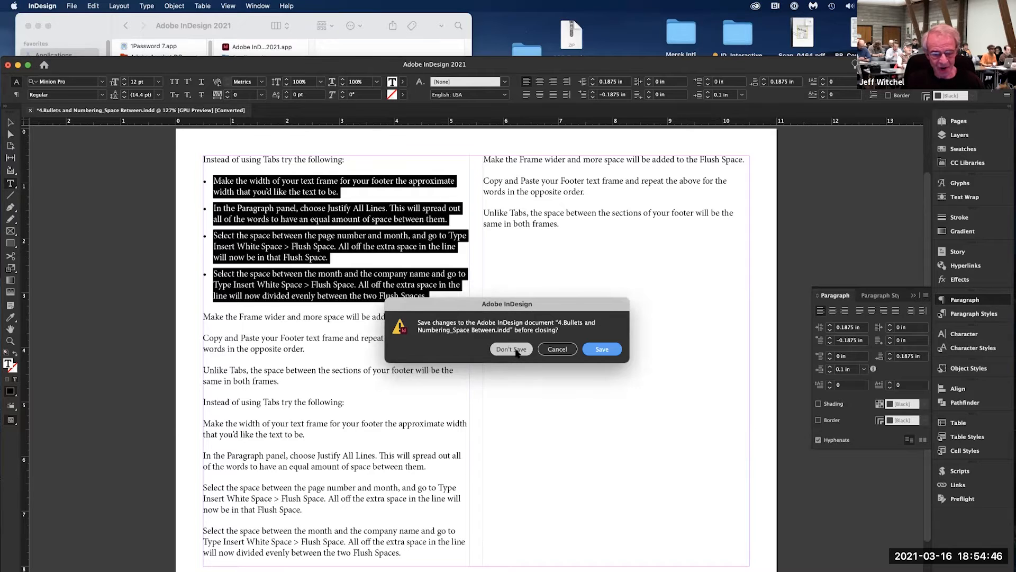
click(514, 350)
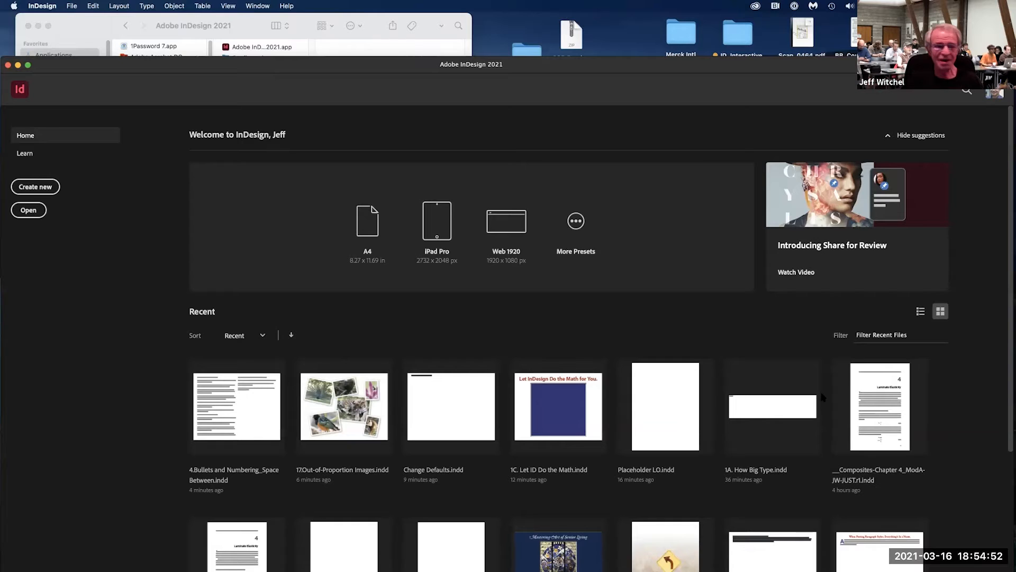
drag(112, 66, 116, 16)
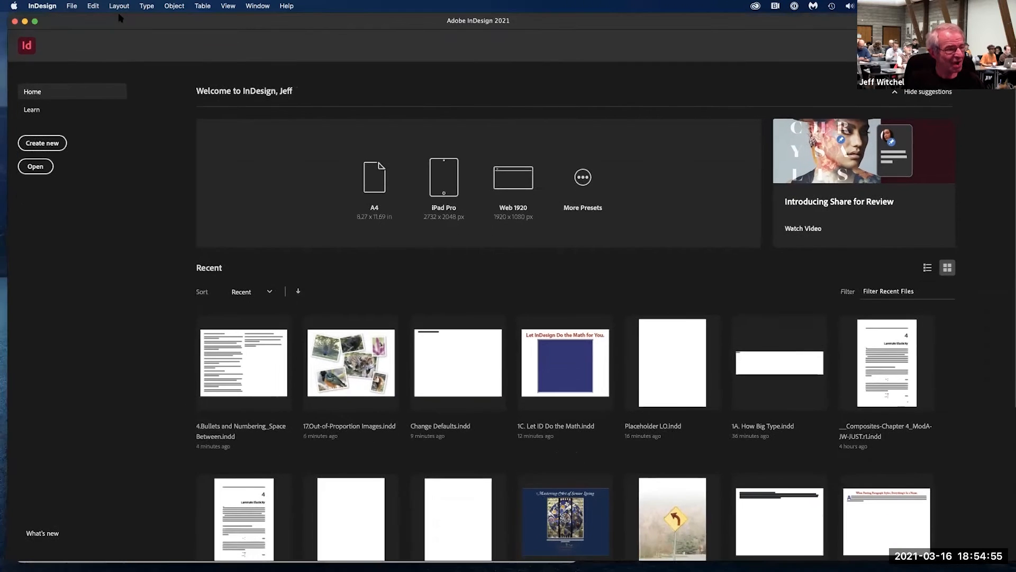
- Open 1-Aa-Grid Set Up.indd from the 3.Frames & Objects folder in NJ_InDesign Tips & Tricks
click(21, 167)
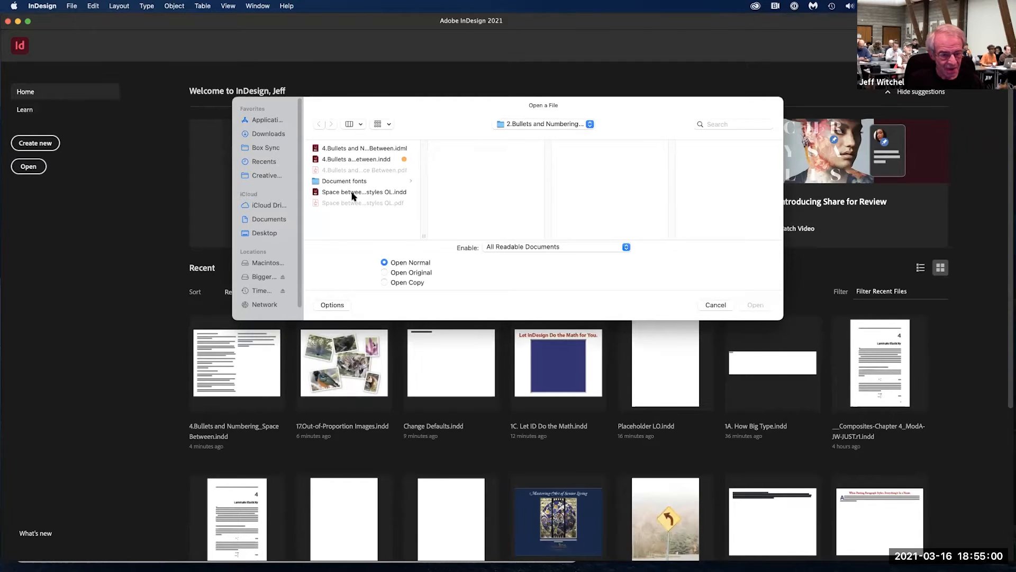
click(533, 126)
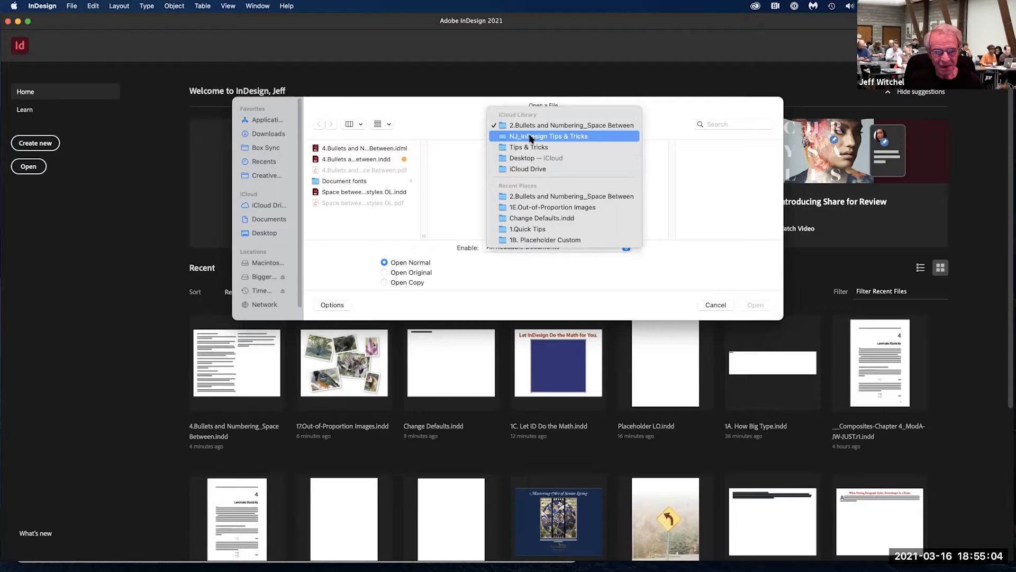
click(529, 136)
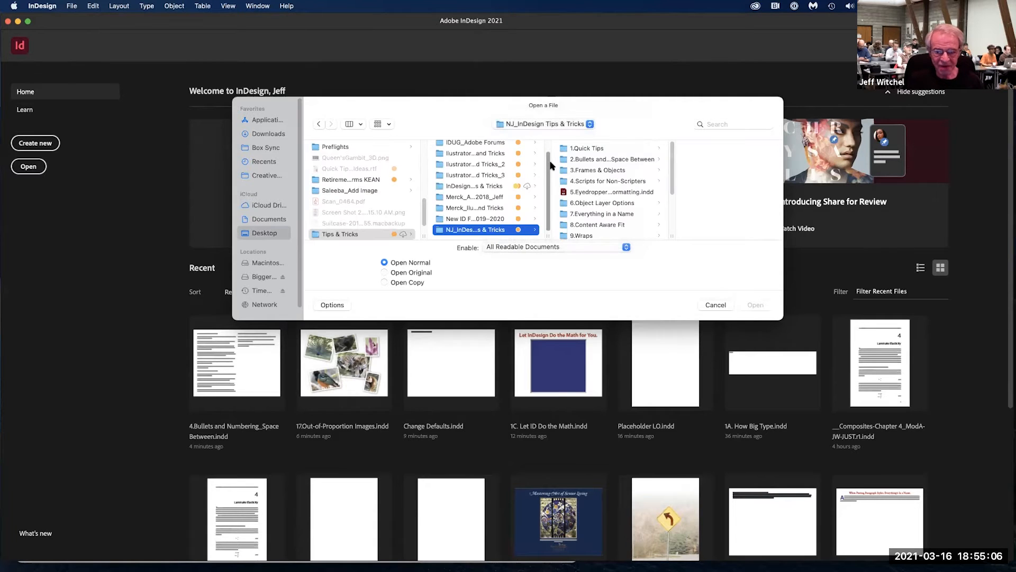
click(576, 170)
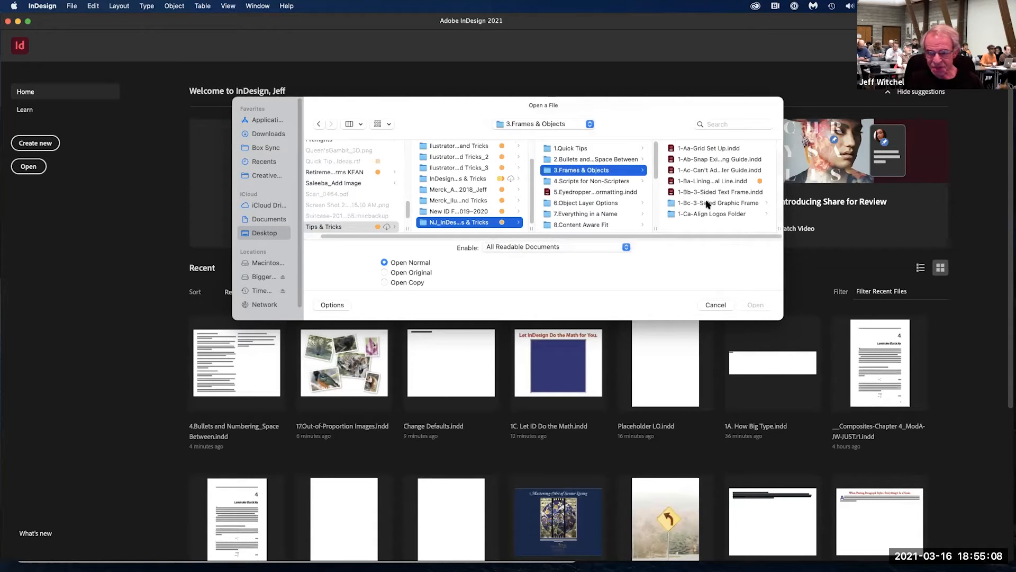
click(688, 149)
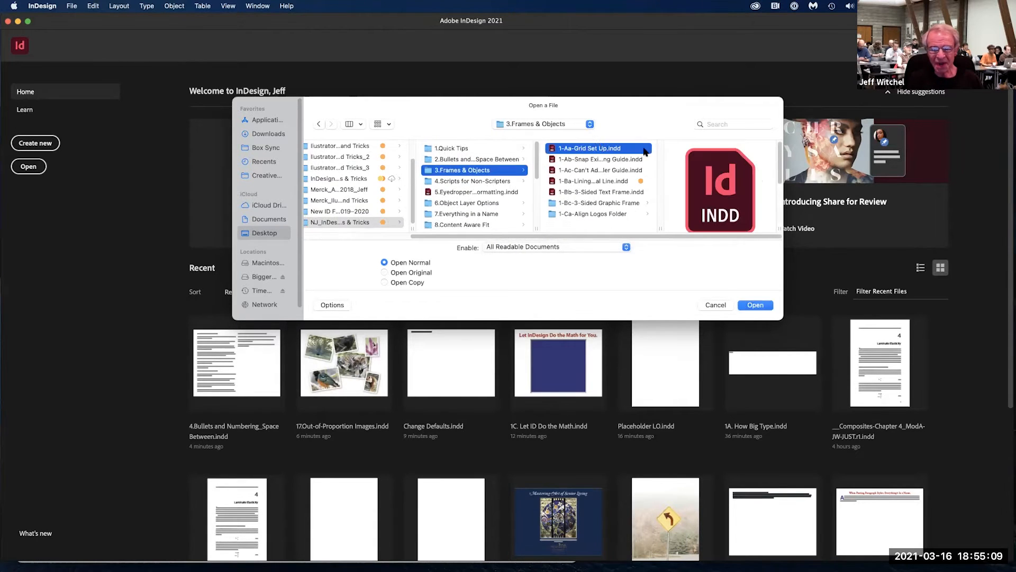
double_click(565, 149)
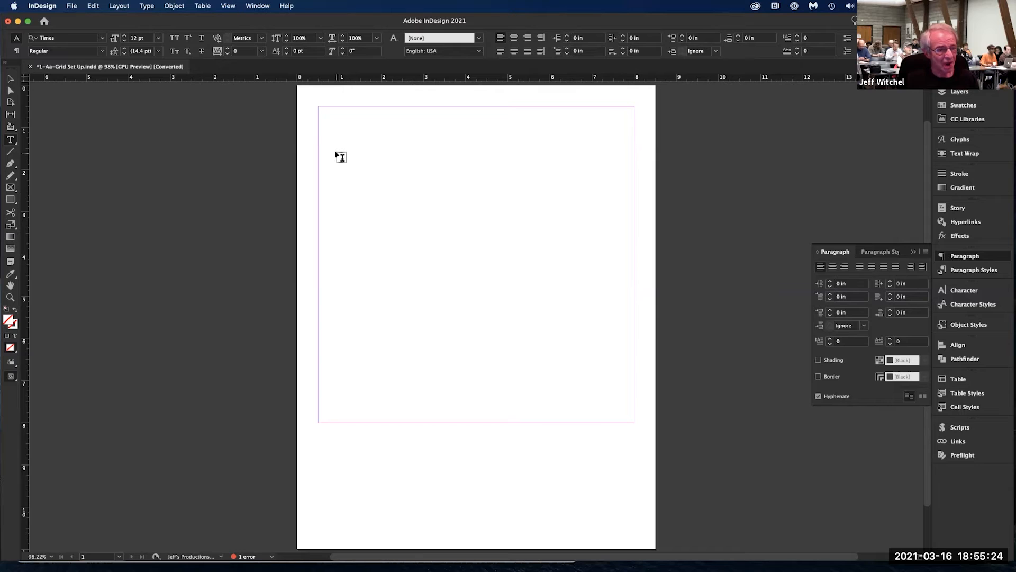
- Create ruler guides with 3 rows and 3 columns fitted to the margins, removing existing ruler guides and previewing the result
click(117, 6)
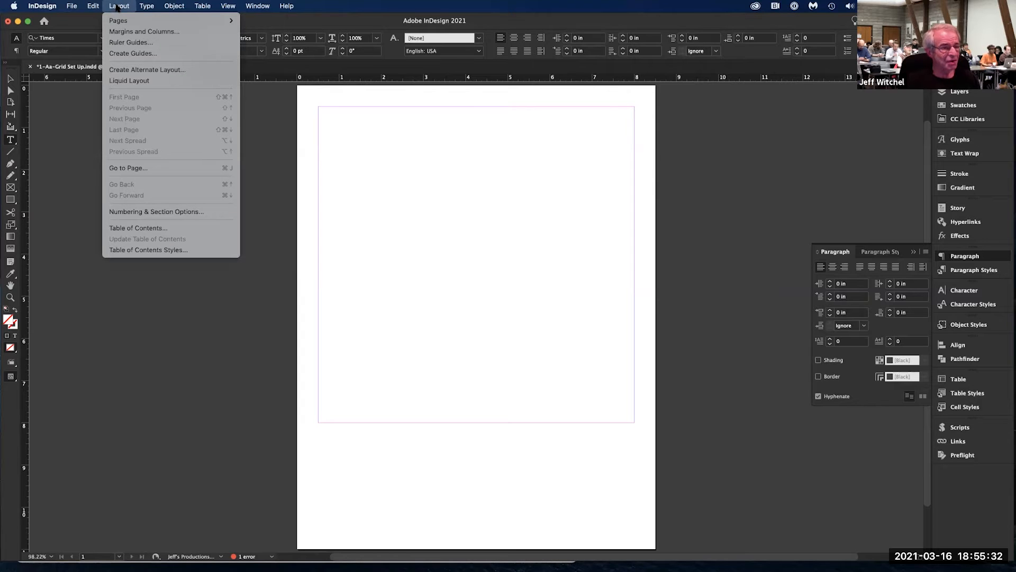
mouse_move(119, 21)
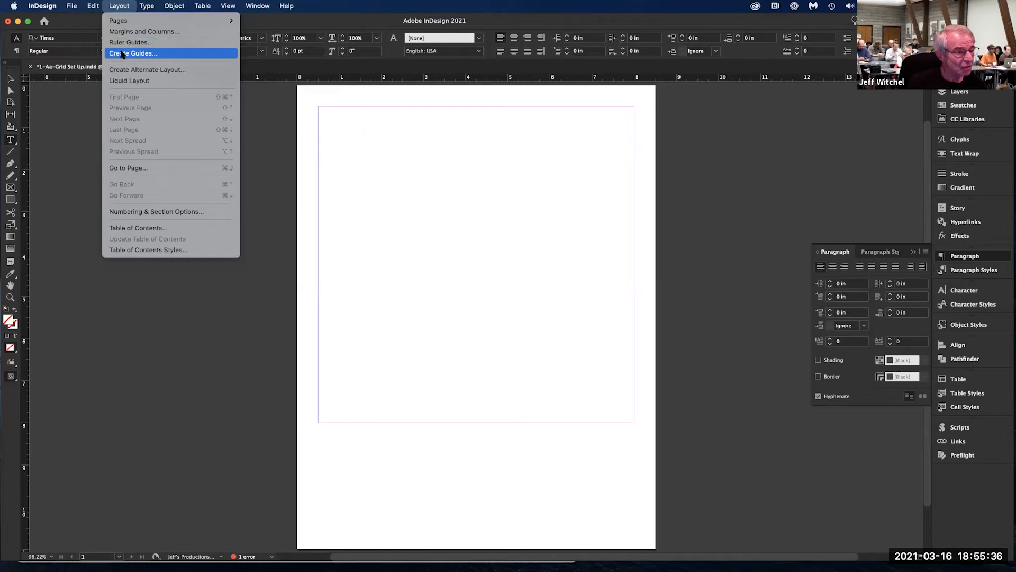
click(121, 53)
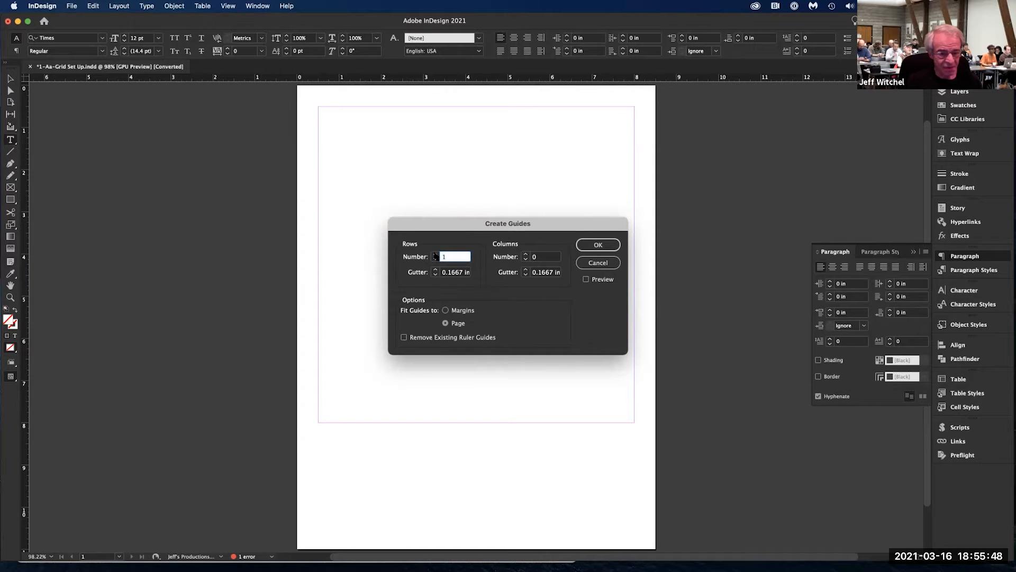
click(525, 254)
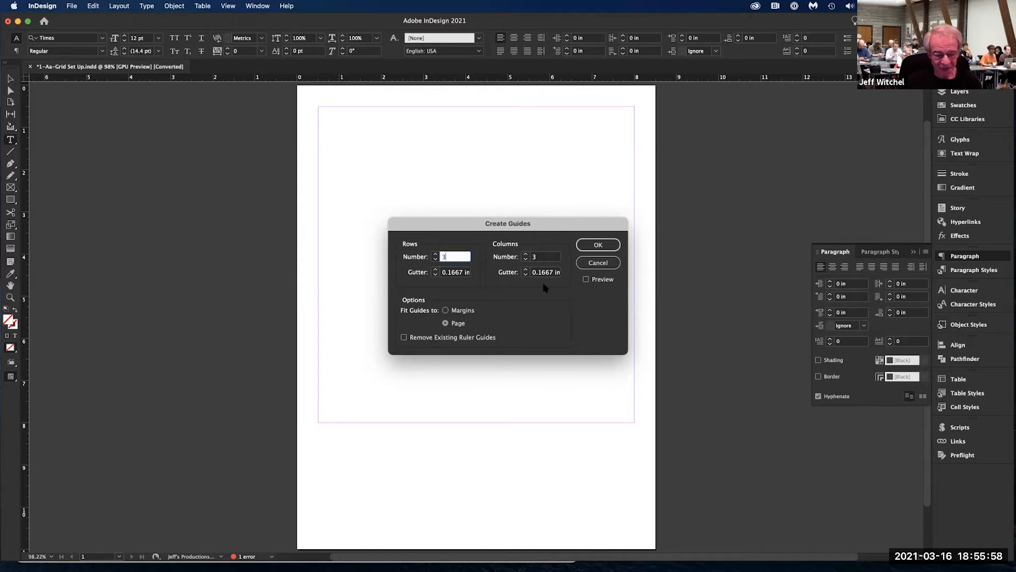
click(446, 311)
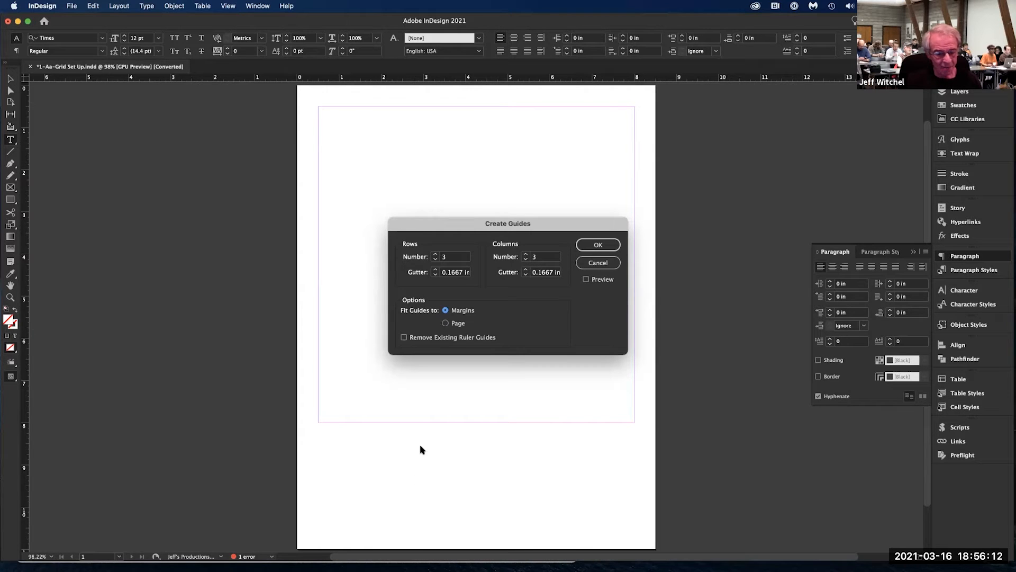
click(404, 337)
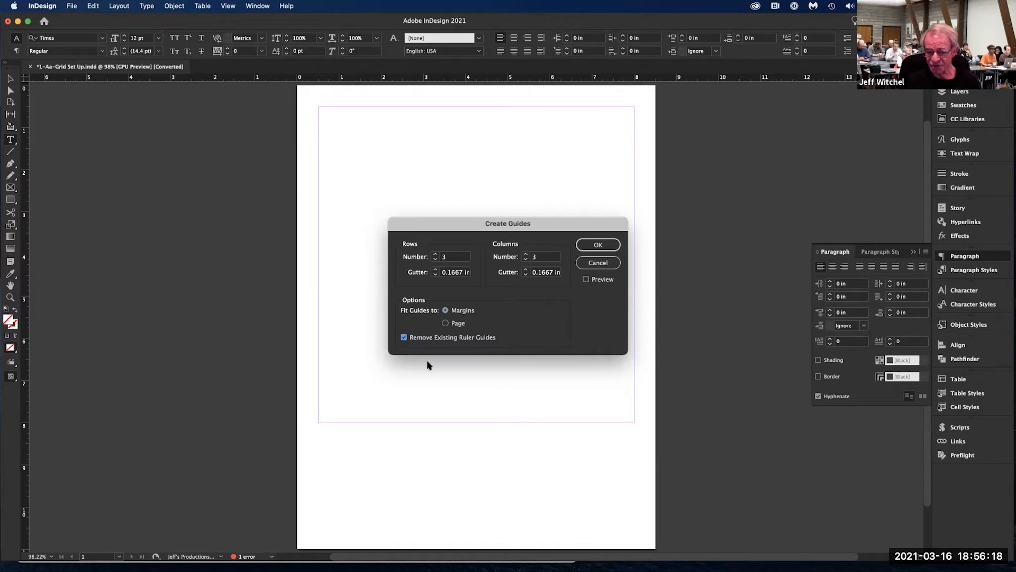
click(586, 279)
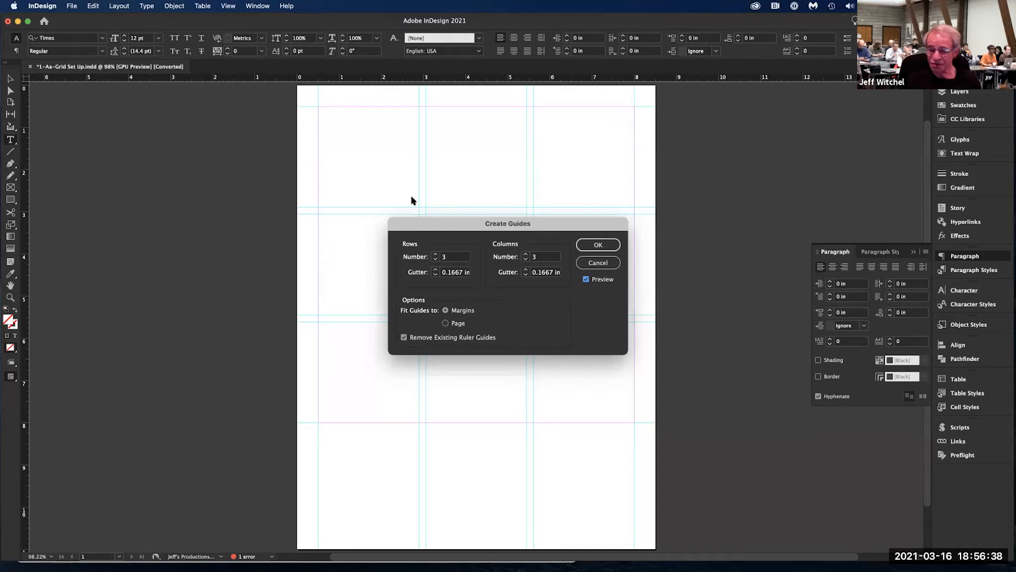
click(596, 245)
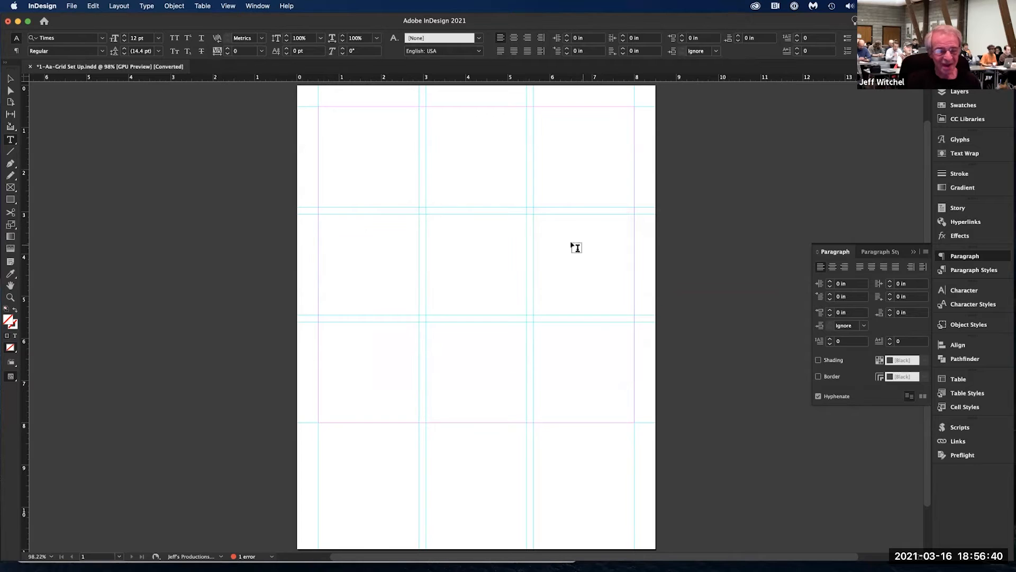
- Close the grid document without saving and open 1-Ab-Snap Existing Guide.indd
click(30, 67)
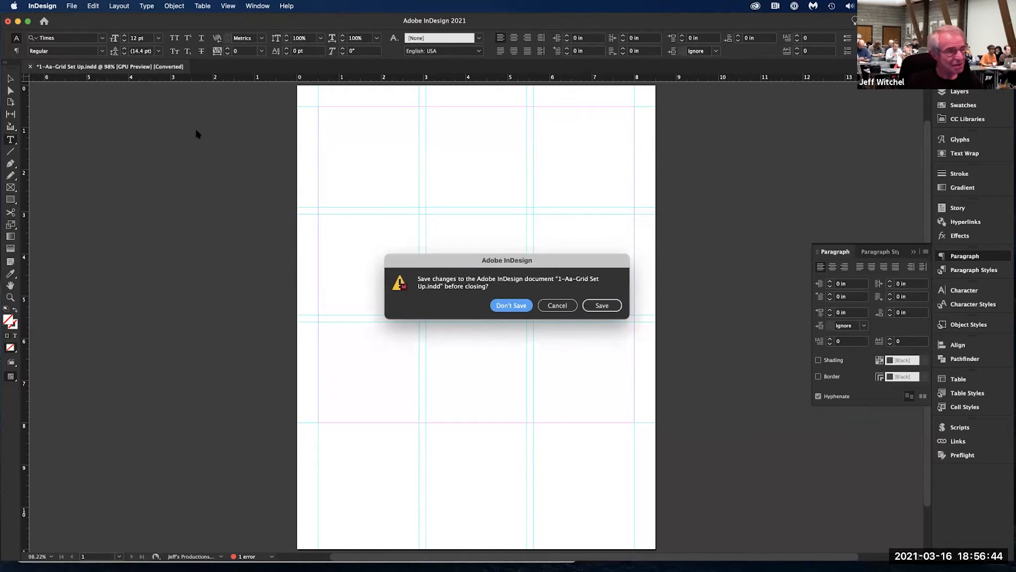
click(512, 305)
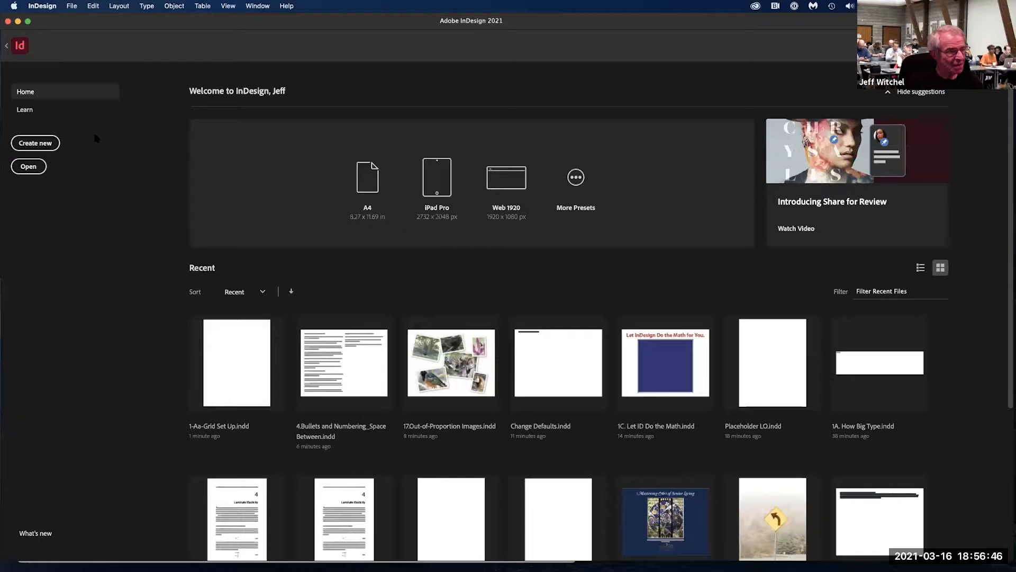
click(30, 167)
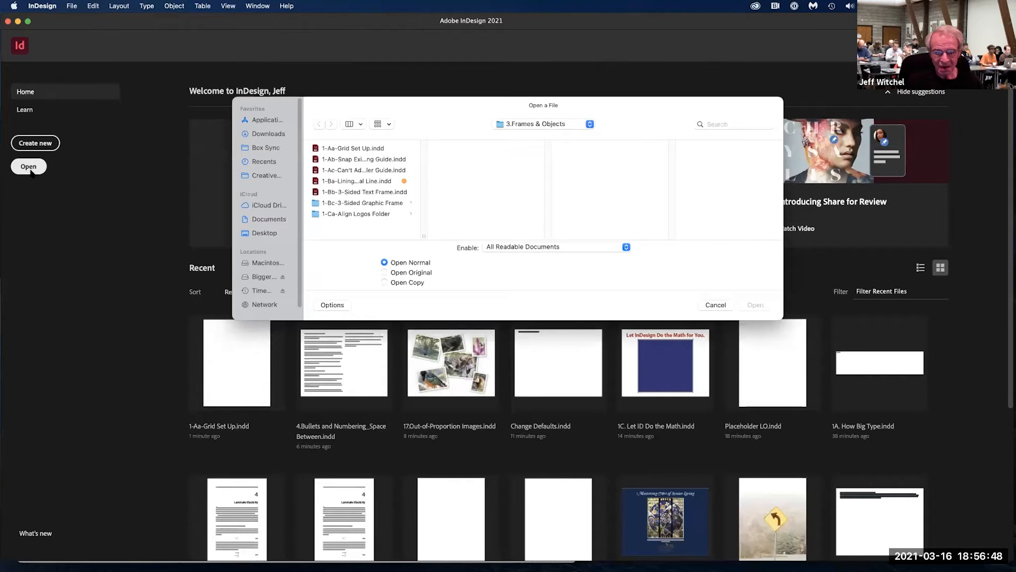
click(318, 159)
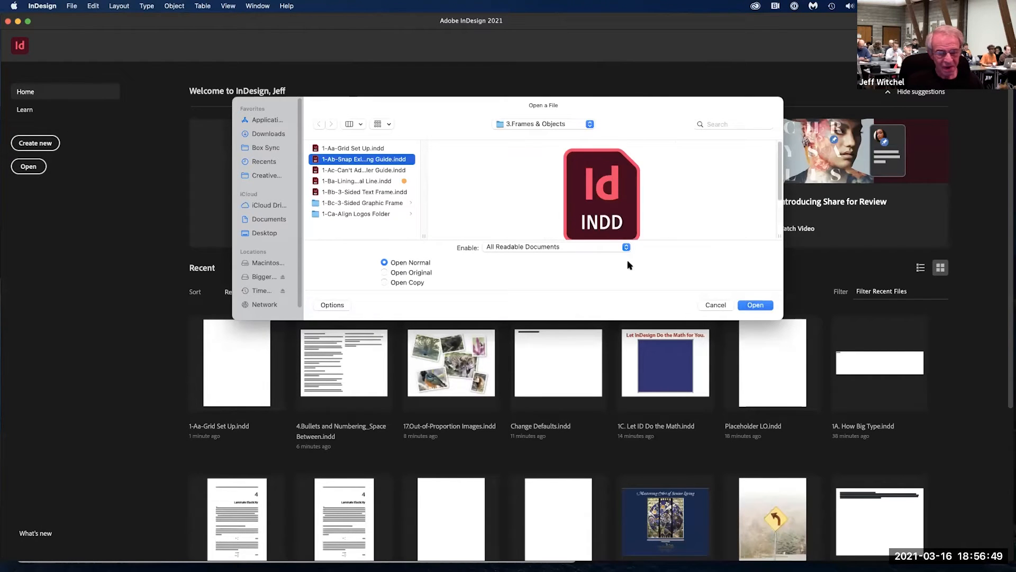
click(755, 305)
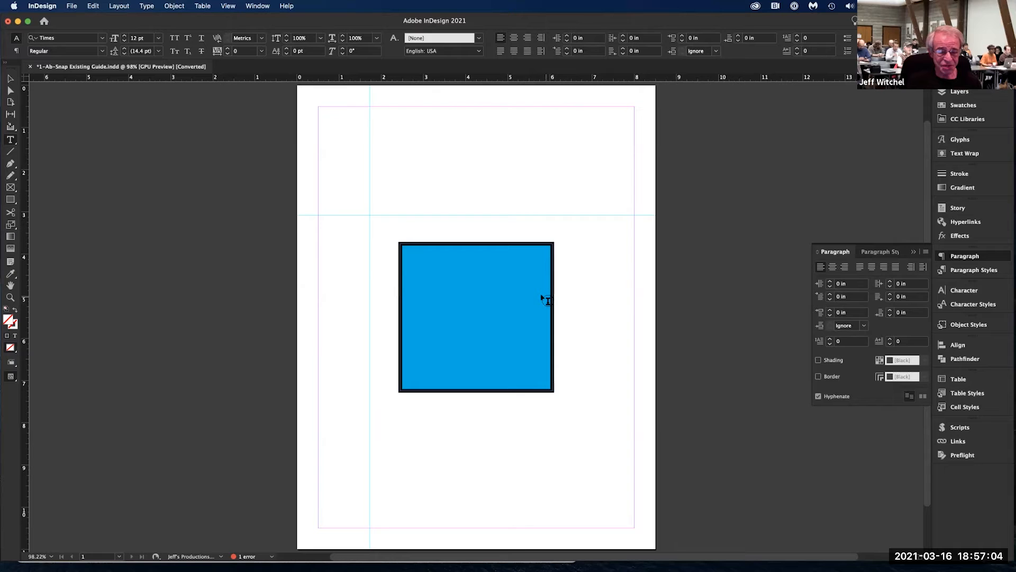
- Use selection marquees to select the blue square, the two ruler guides alone, and the square again
click(10, 78)
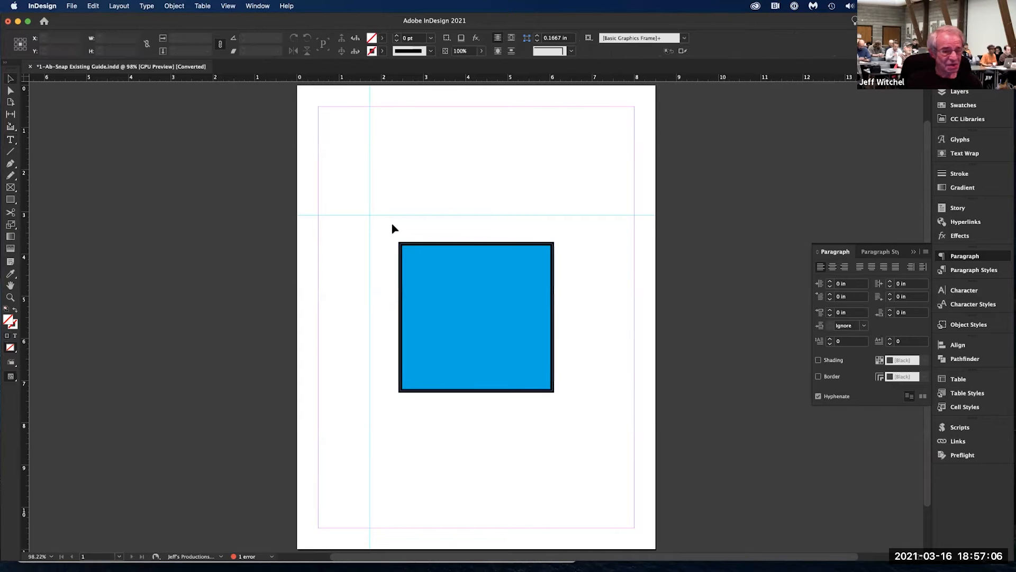
drag(294, 165, 707, 450)
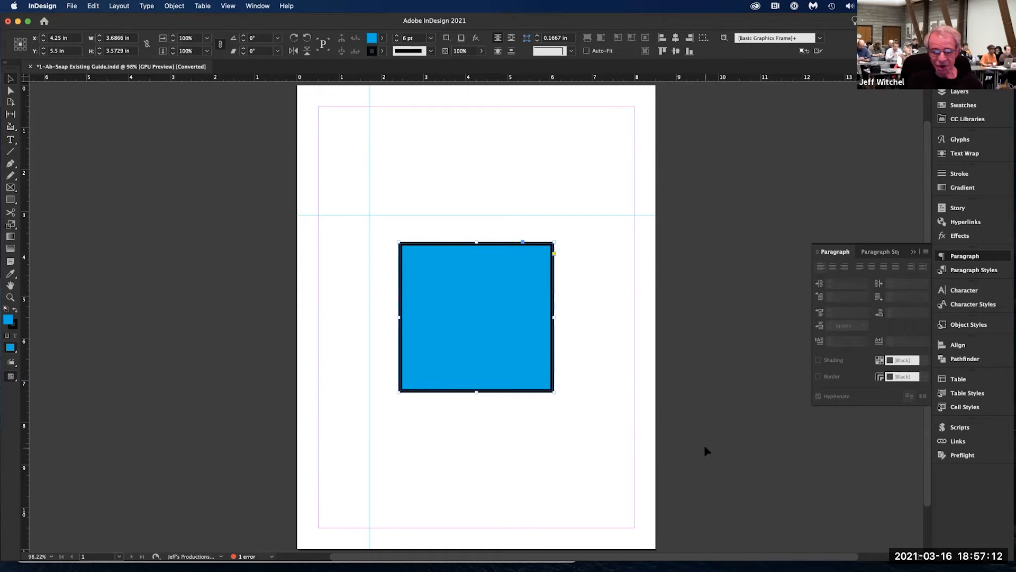
drag(268, 175, 385, 239)
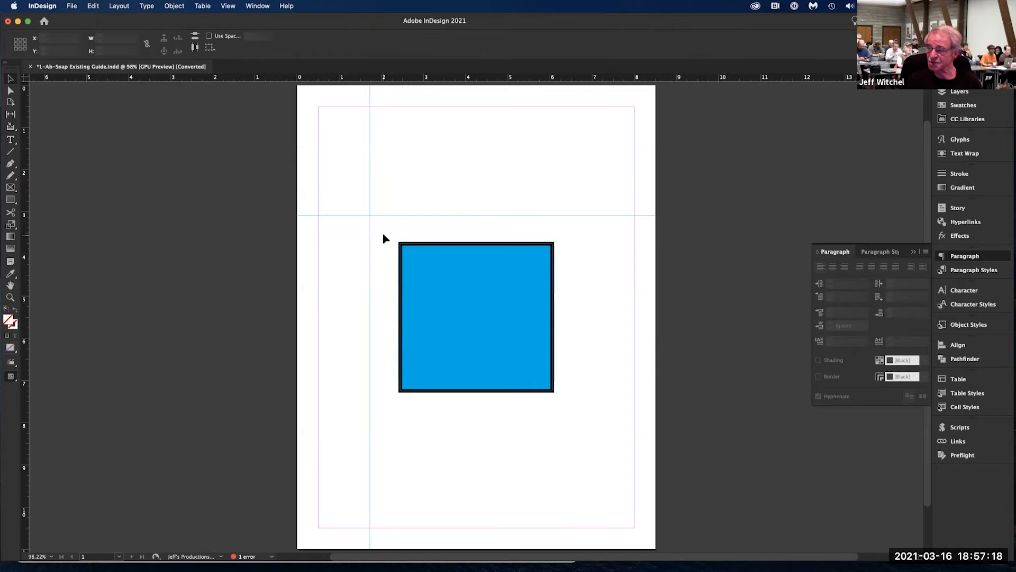
drag(247, 152, 496, 307)
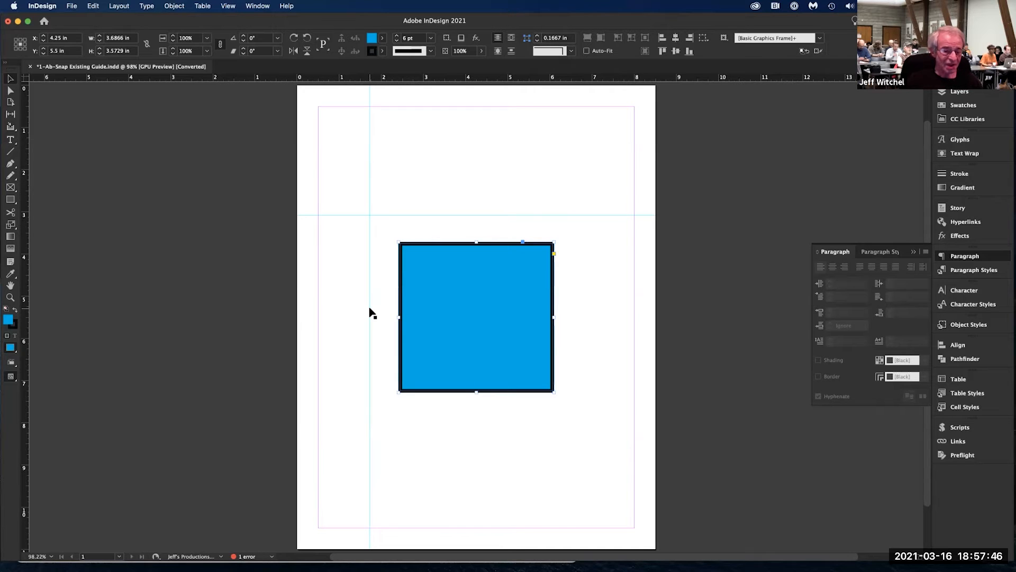
- Snap the vertical guide to the selected blue square's left edge and the horizontal guide to its top edge
drag(369, 308, 370, 308)
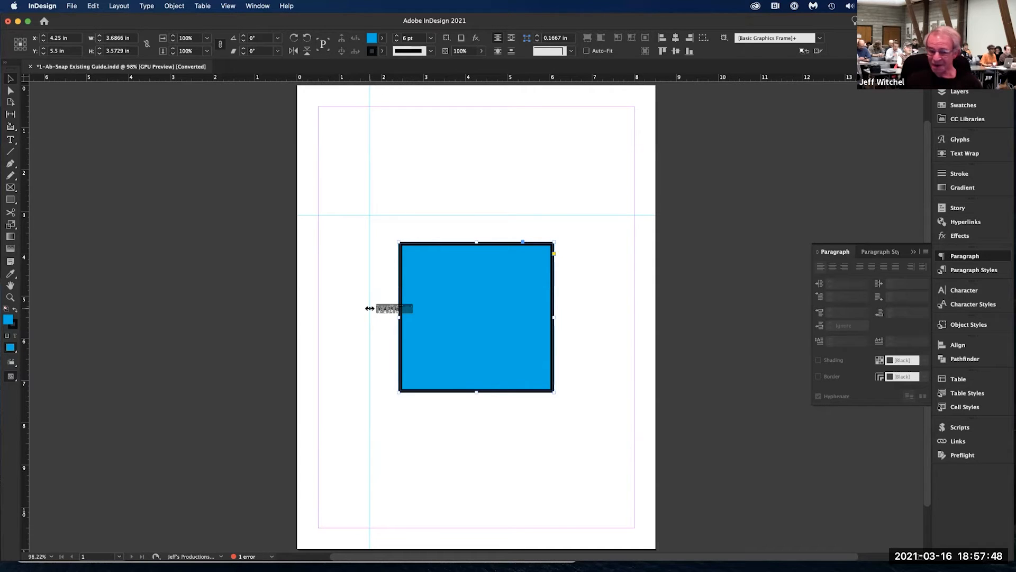
drag(370, 308, 398, 238)
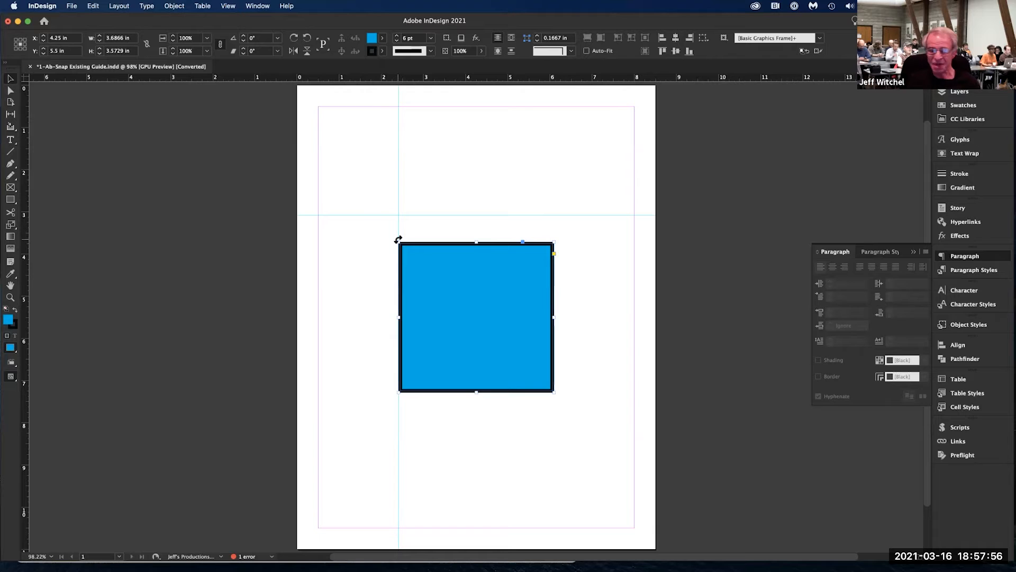
click(380, 215)
click(413, 274)
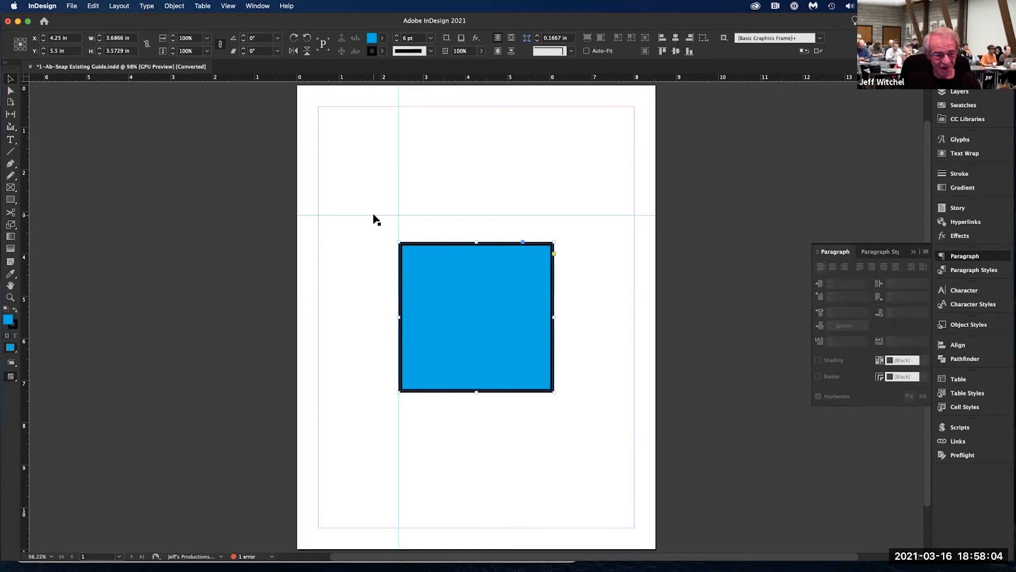
drag(373, 215, 398, 241)
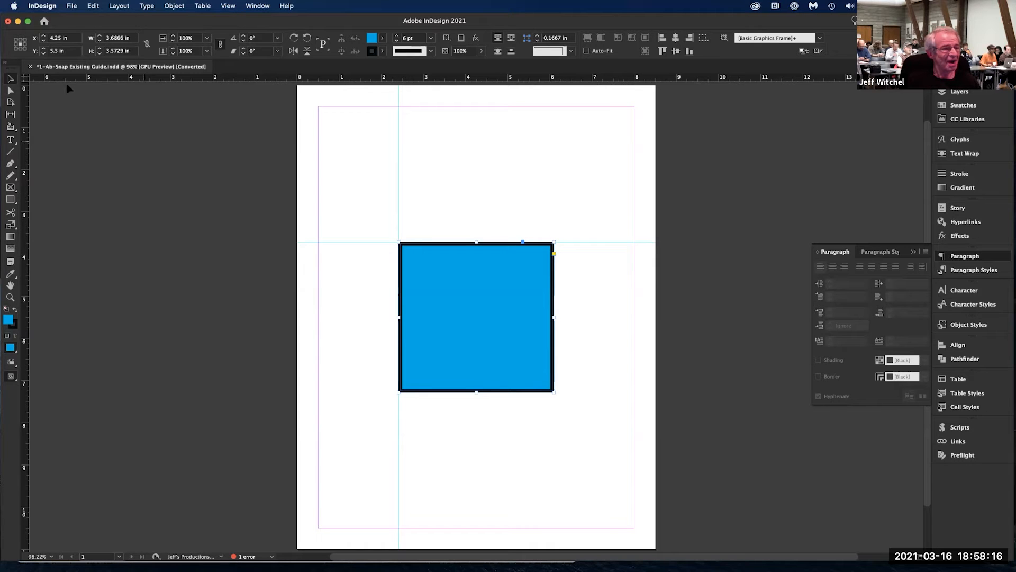
- Close the guide-snapping document without saving and open 1-Ac-Can't Add Ruler Guide.indd
click(30, 67)
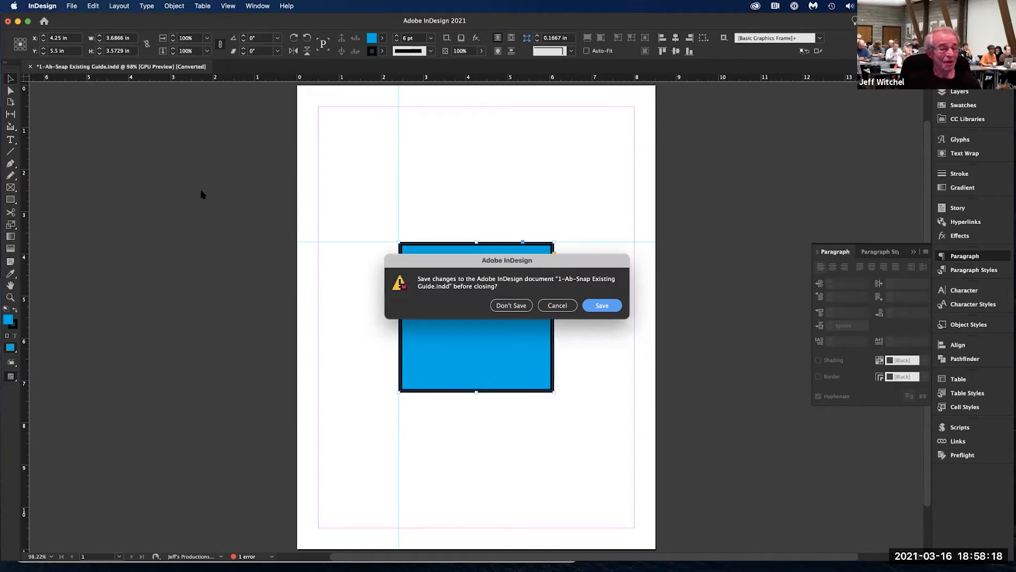
click(509, 304)
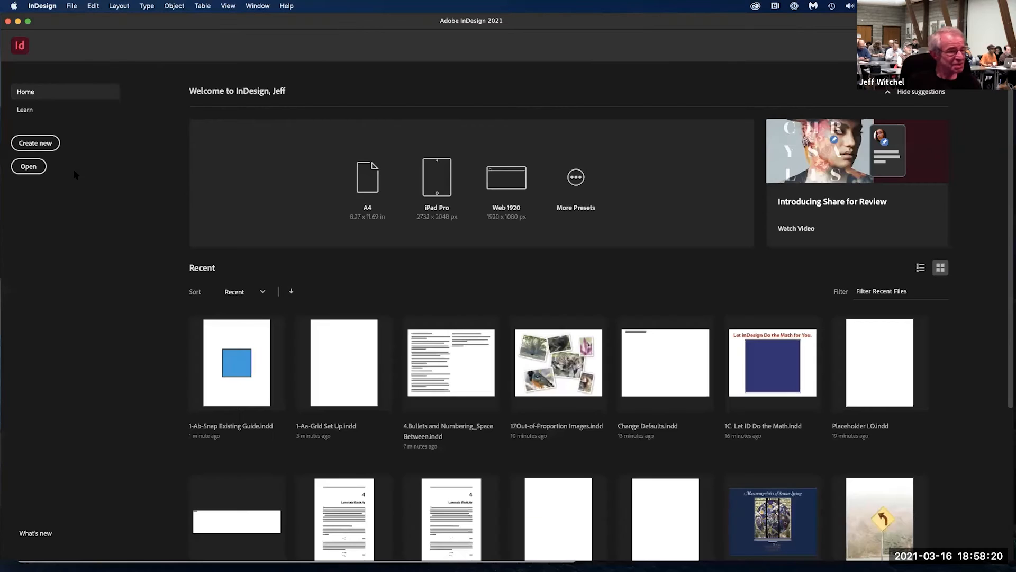
key(super+o)
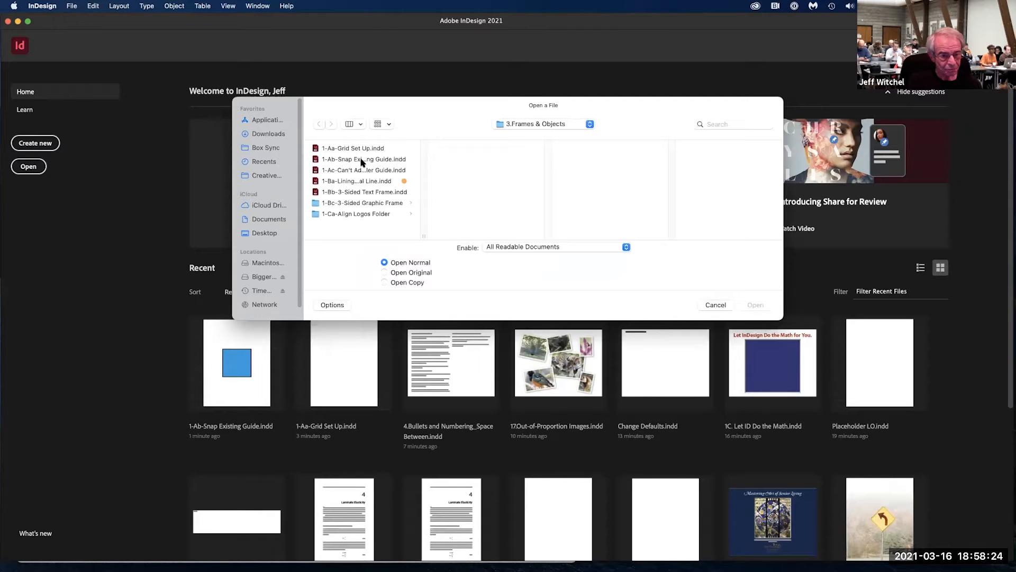
click(361, 172)
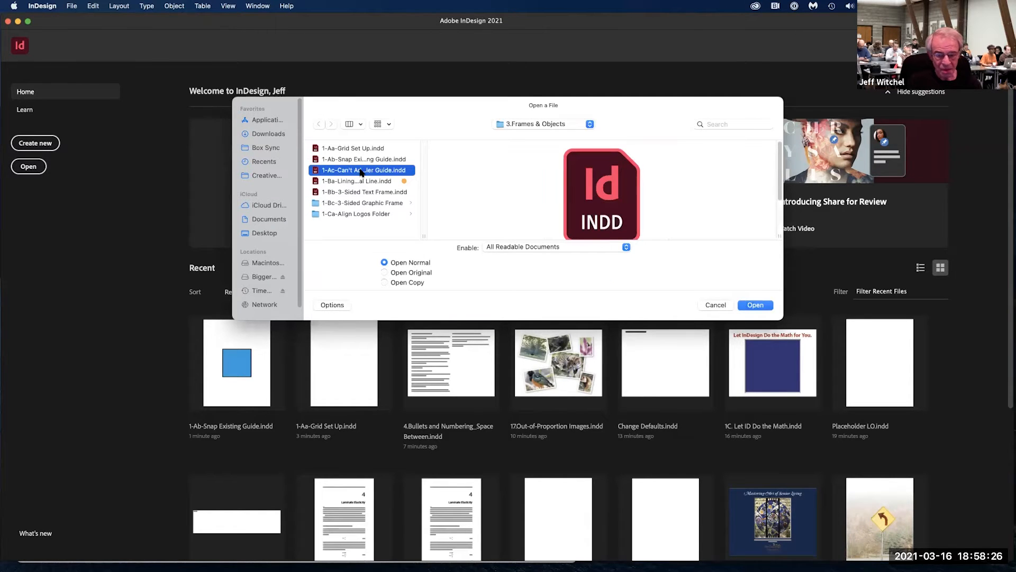
click(362, 172)
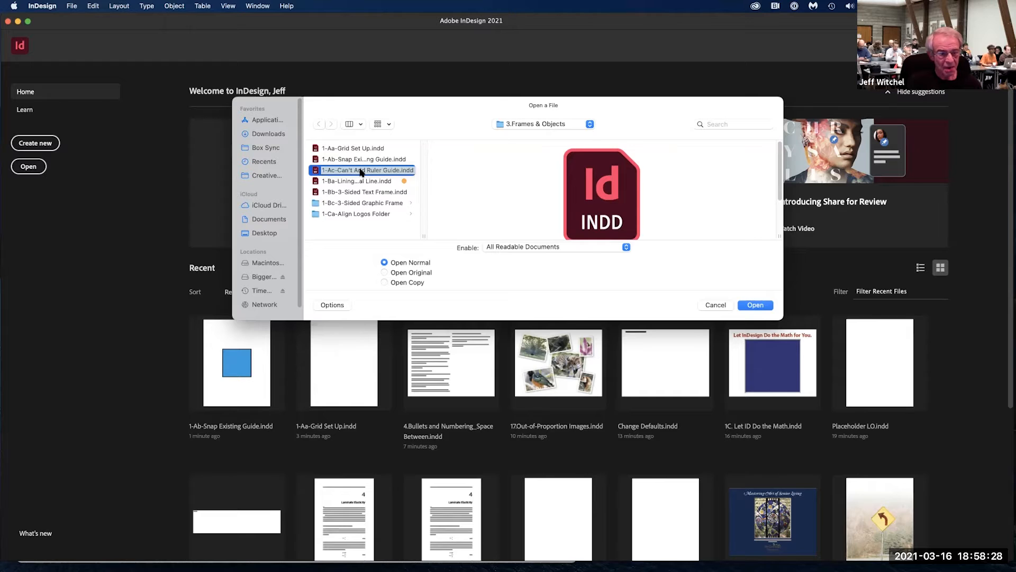
click(748, 307)
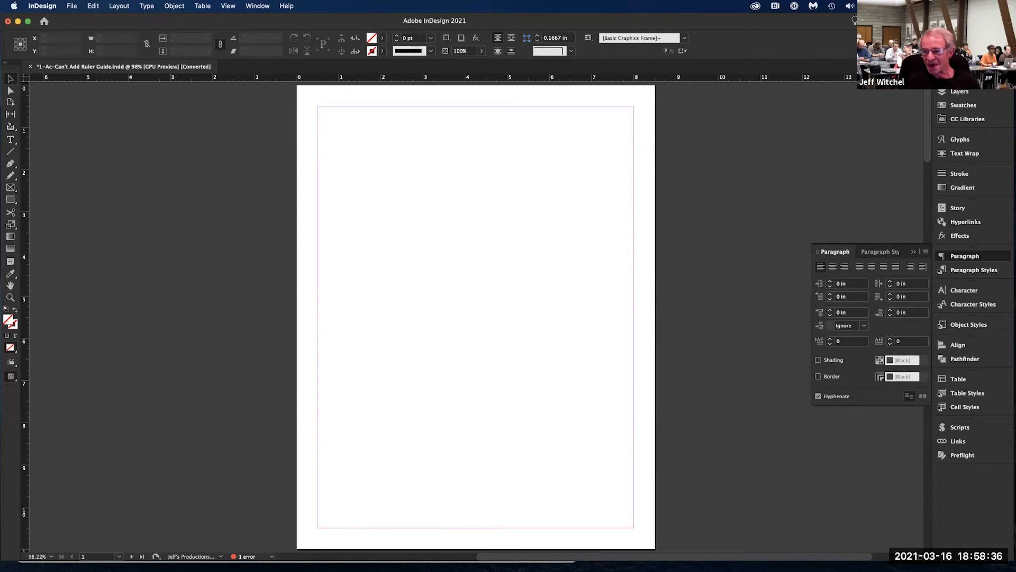
- Examine the document's page and master layout, then collapse the page overview
click(958, 77)
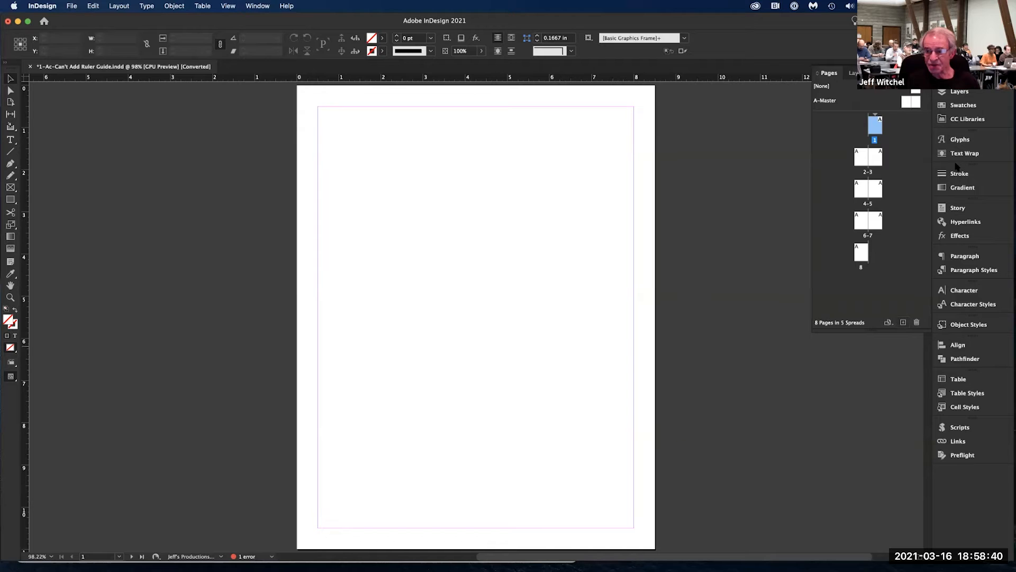
click(914, 73)
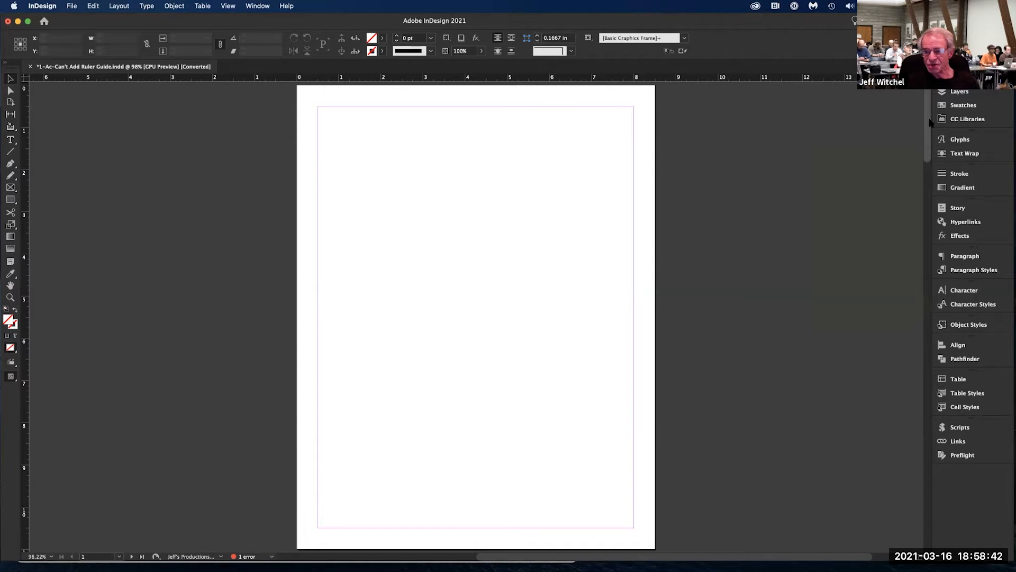
- On the page 5 spread, try adding a horizontal guide before activating it, and after activating it place one at 2.18 in on the right-hand page
drag(927, 128, 925, 310)
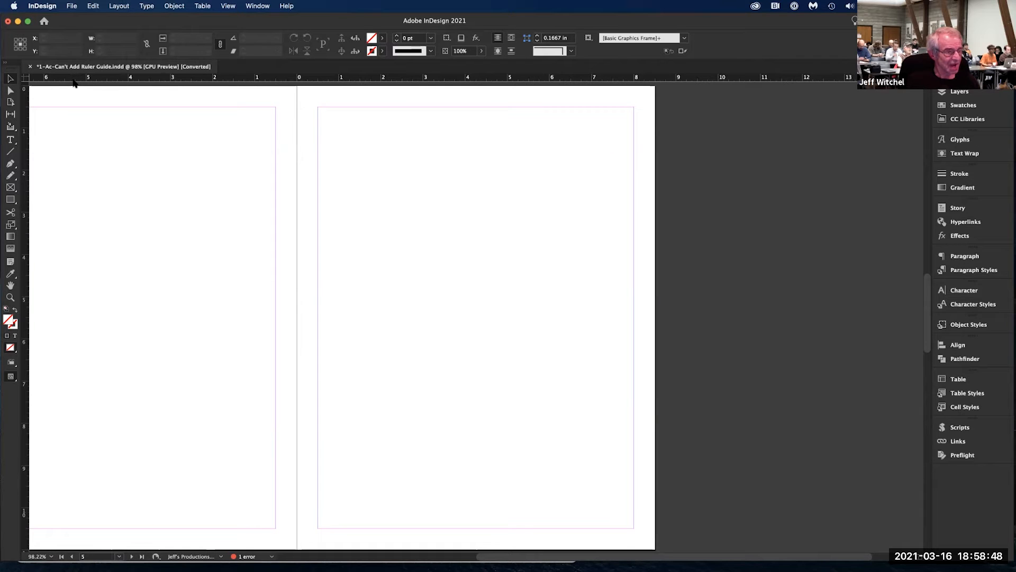
drag(75, 79, 86, 196)
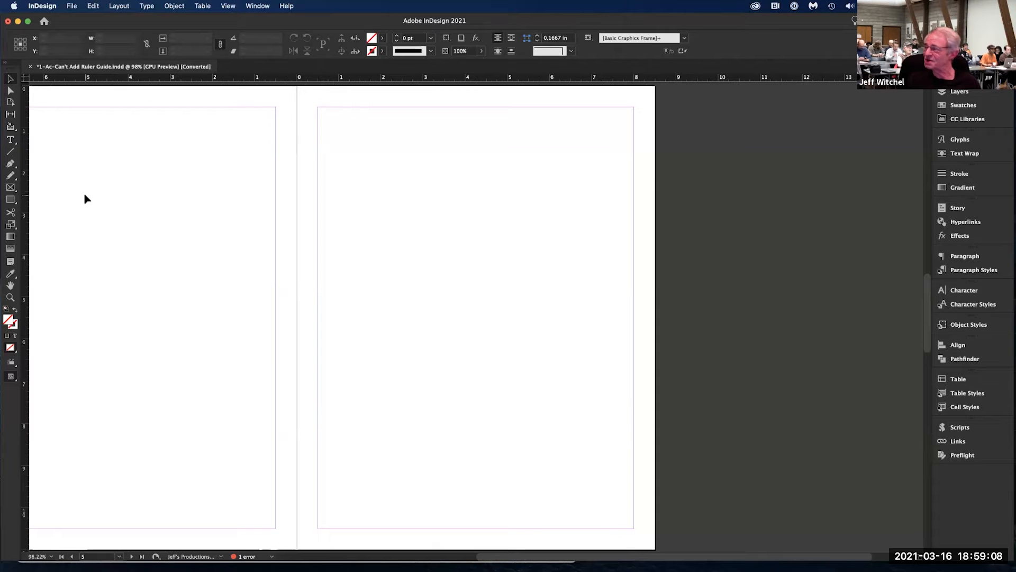
click(267, 229)
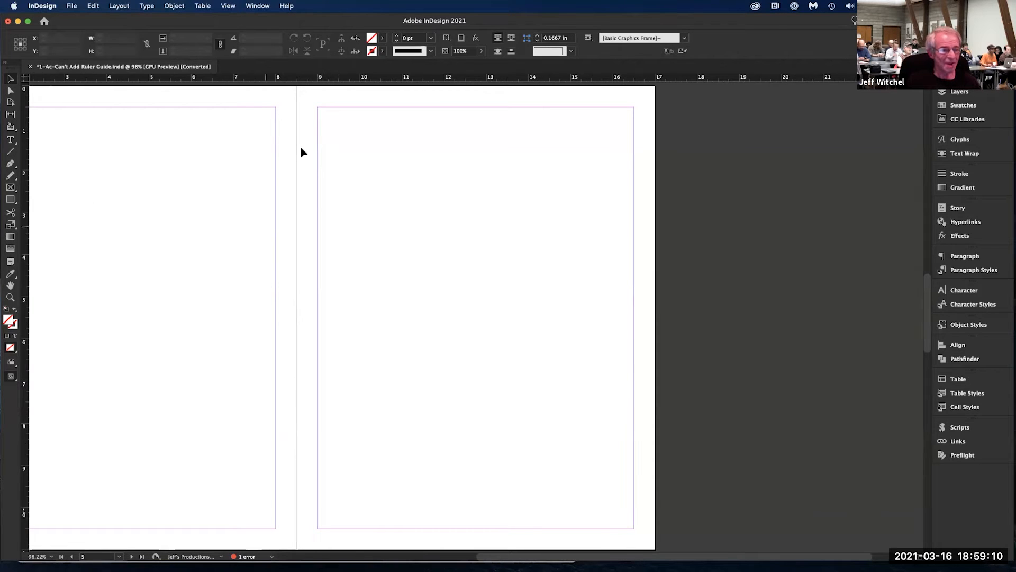
drag(311, 79, 317, 178)
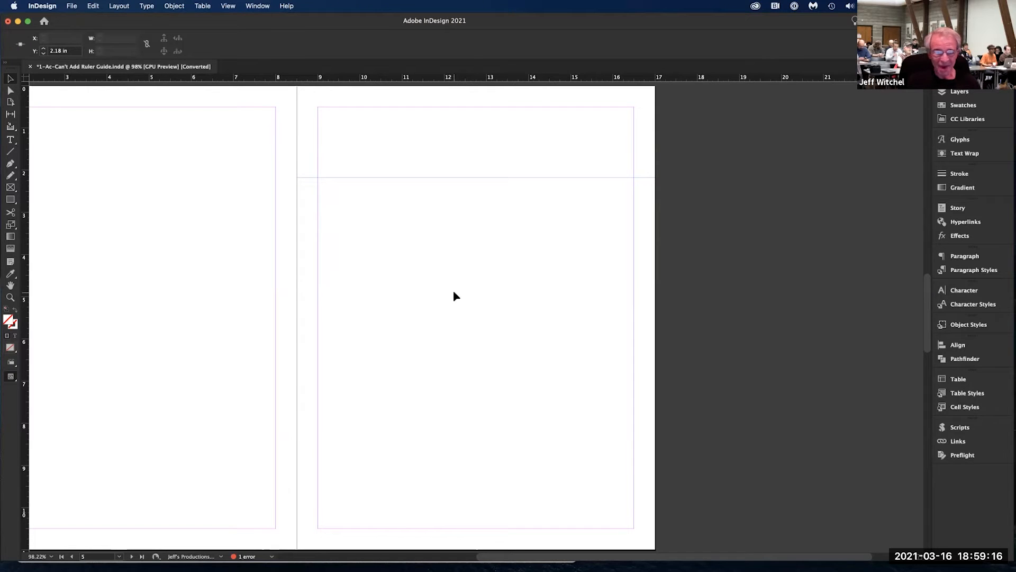
drag(928, 306, 904, 311)
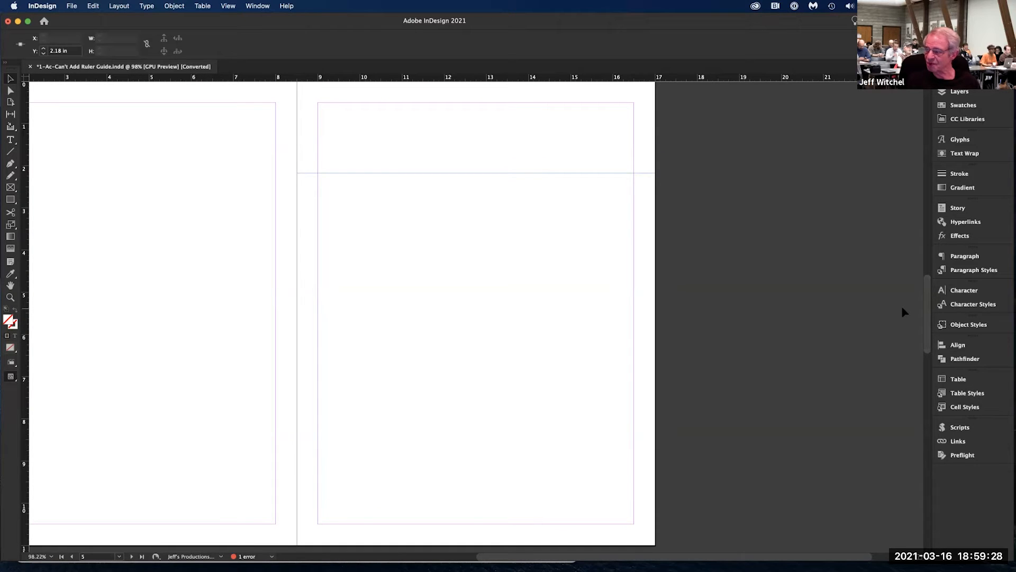
click(403, 320)
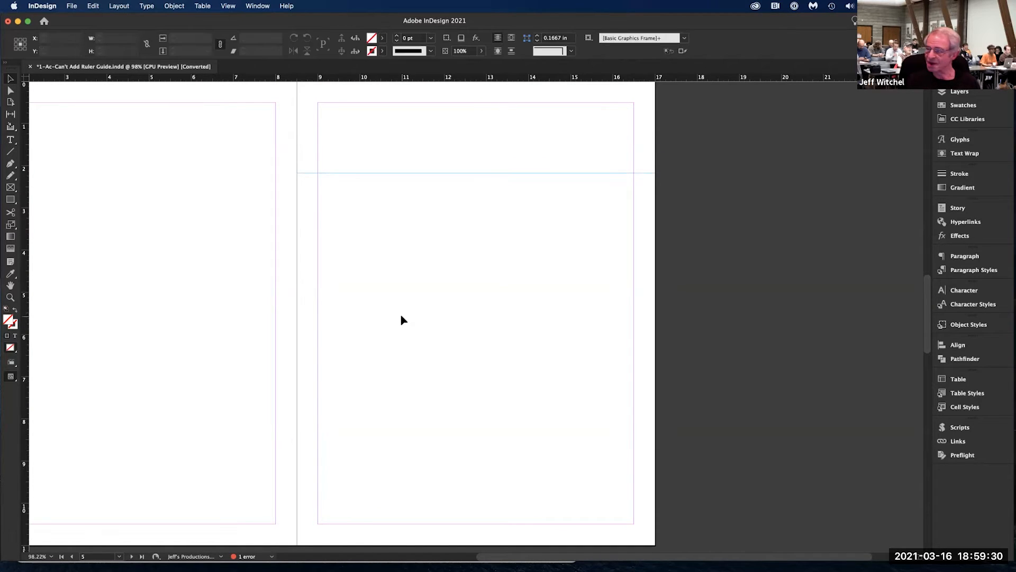
- Close the ruler-guide document without saving and open 1-Ba-Lining Up Vertical Line.indd
click(30, 67)
click(513, 306)
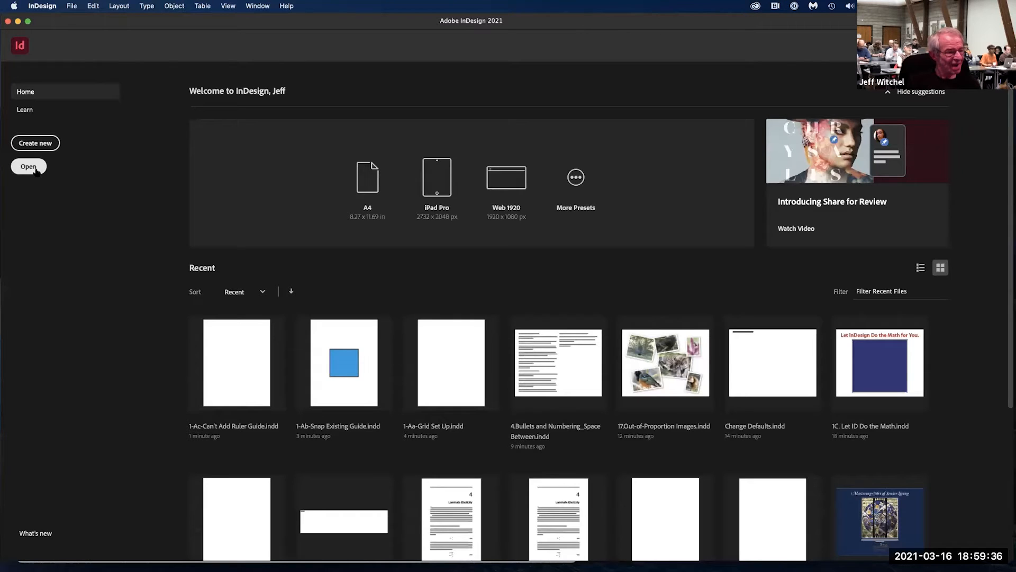
click(37, 169)
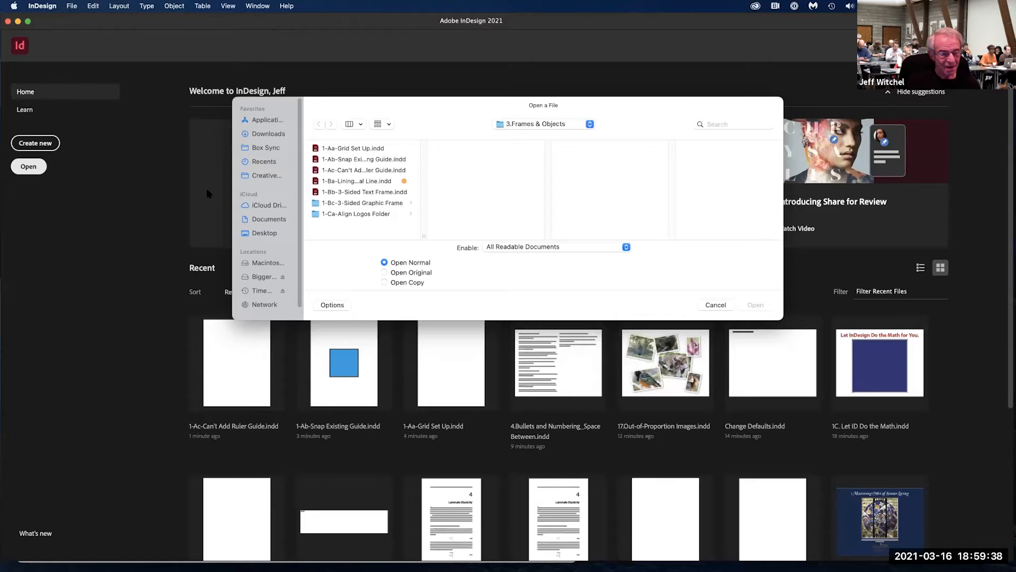
click(331, 182)
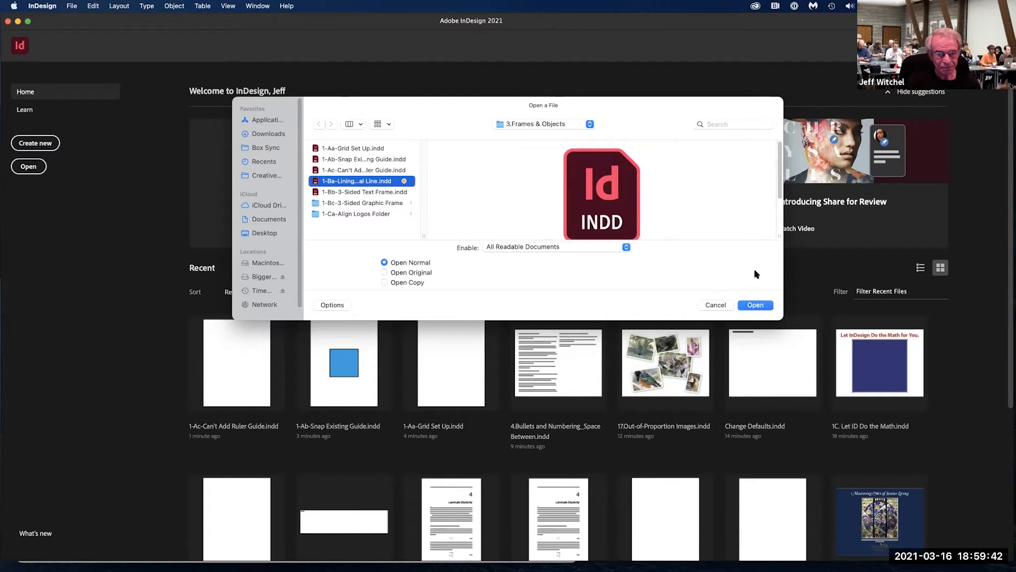
click(755, 305)
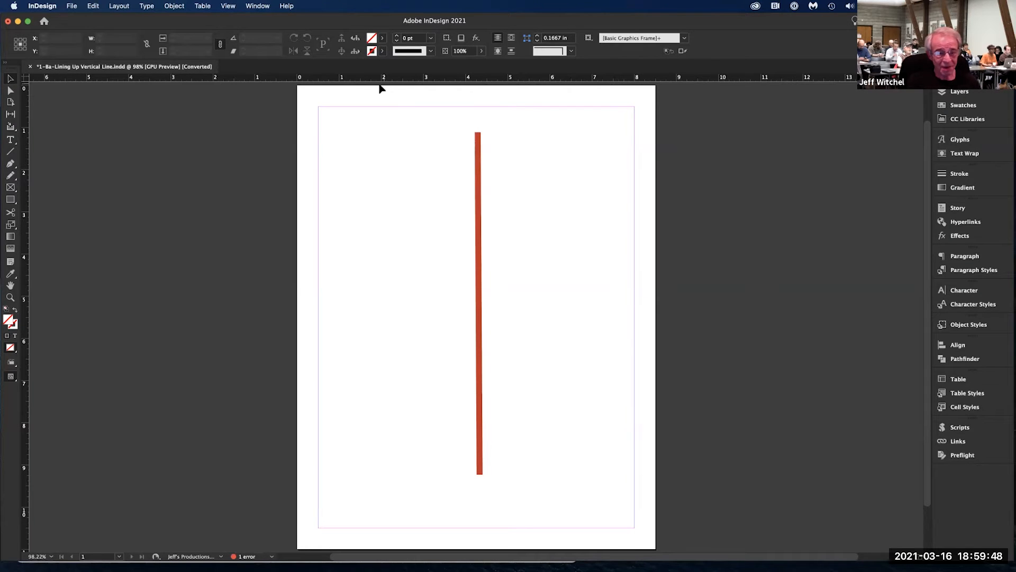
- Inspect the slanted red line up close and straighten it with Pathfinder's conversion to a vertical or horizontal line
click(479, 168)
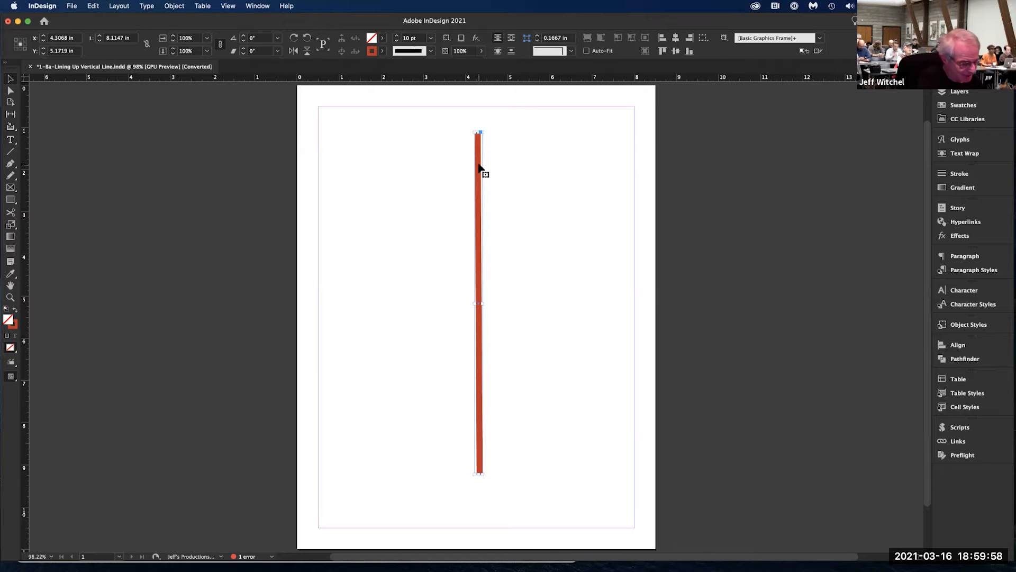
click(10, 298)
drag(452, 125, 519, 291)
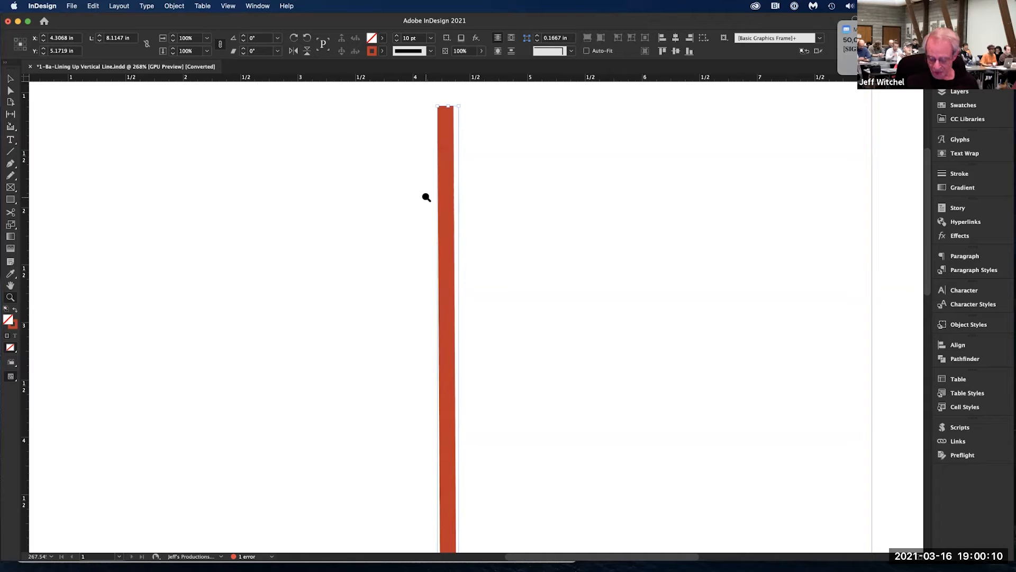
key(super+0)
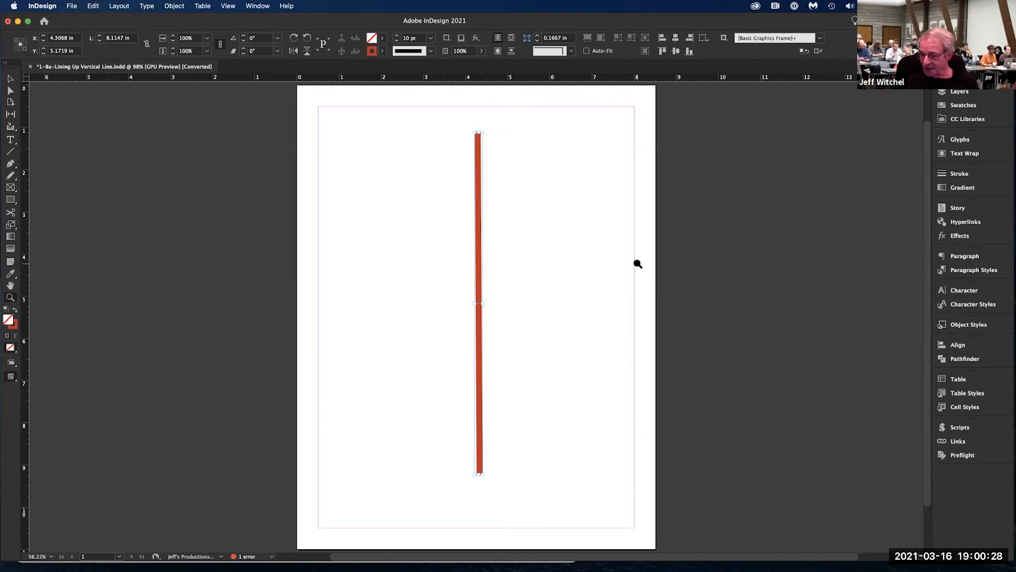
click(954, 359)
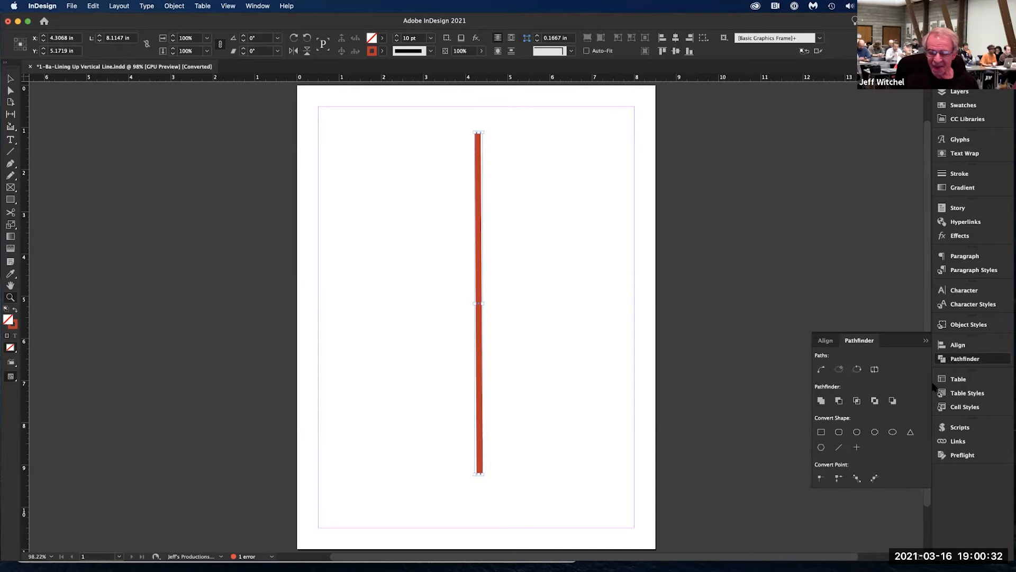
click(856, 448)
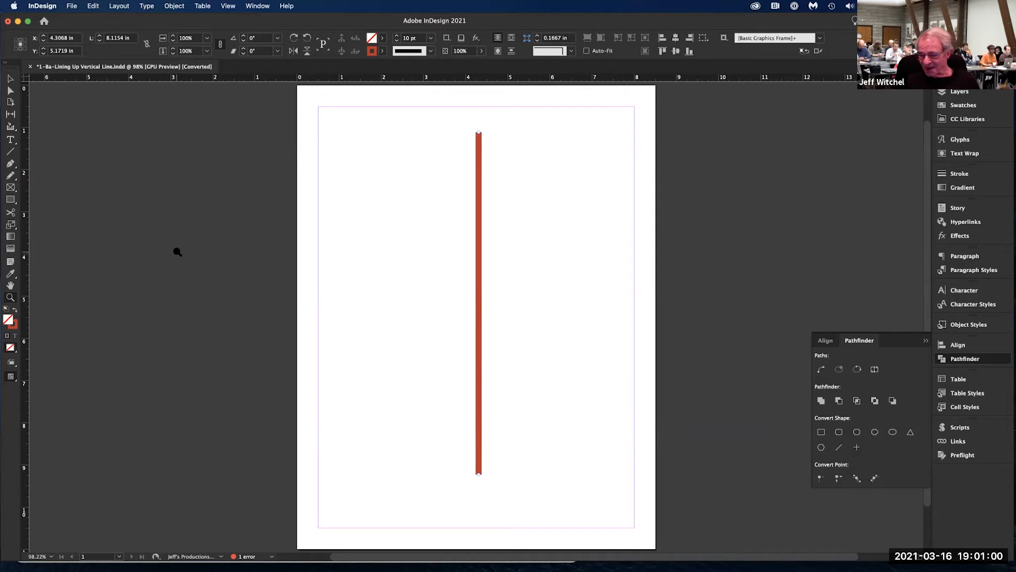
- Close the vertical-line document without saving and open 1-Bb-3-Sided Text Frame.indd
click(30, 66)
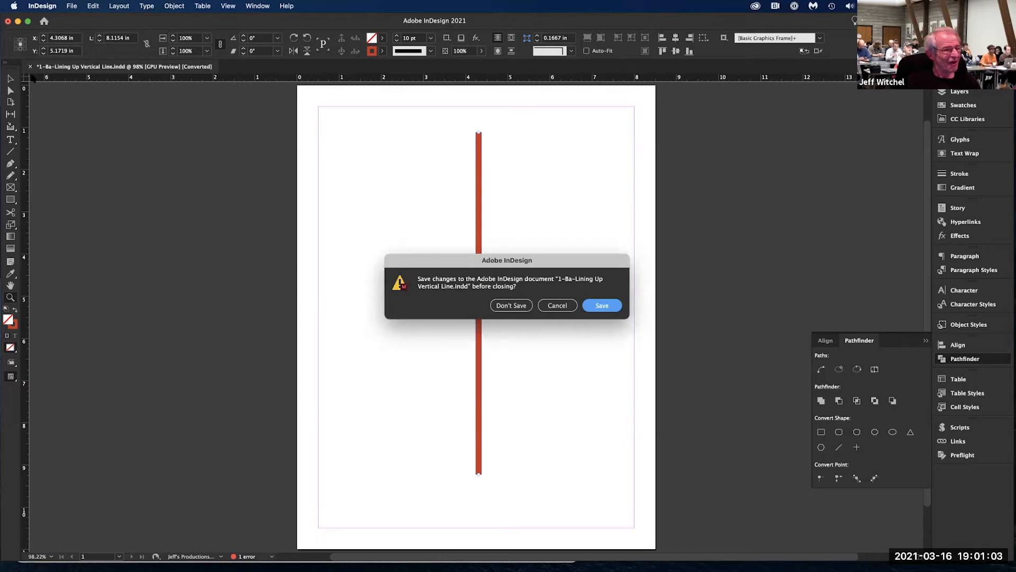
click(495, 305)
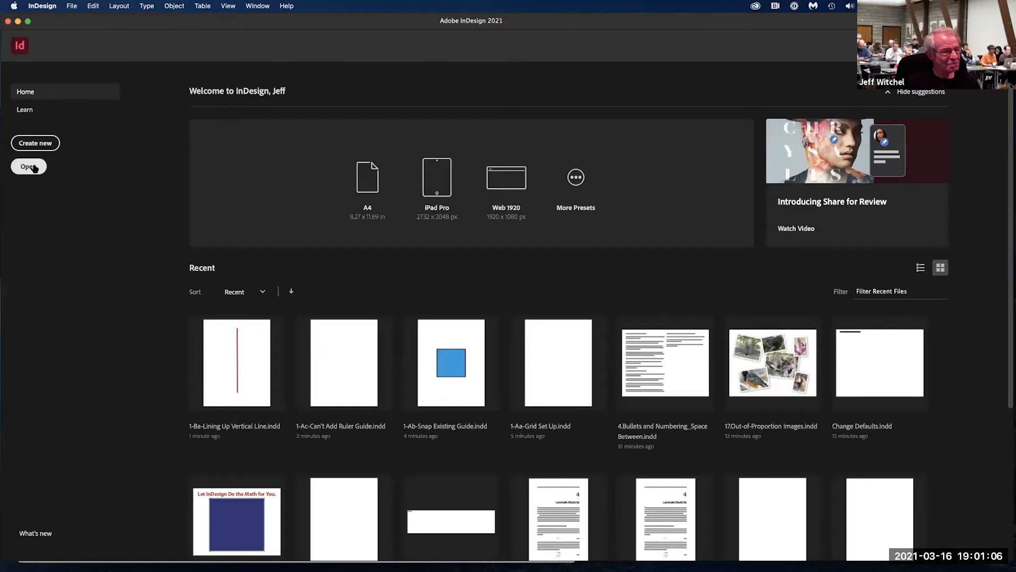
click(29, 166)
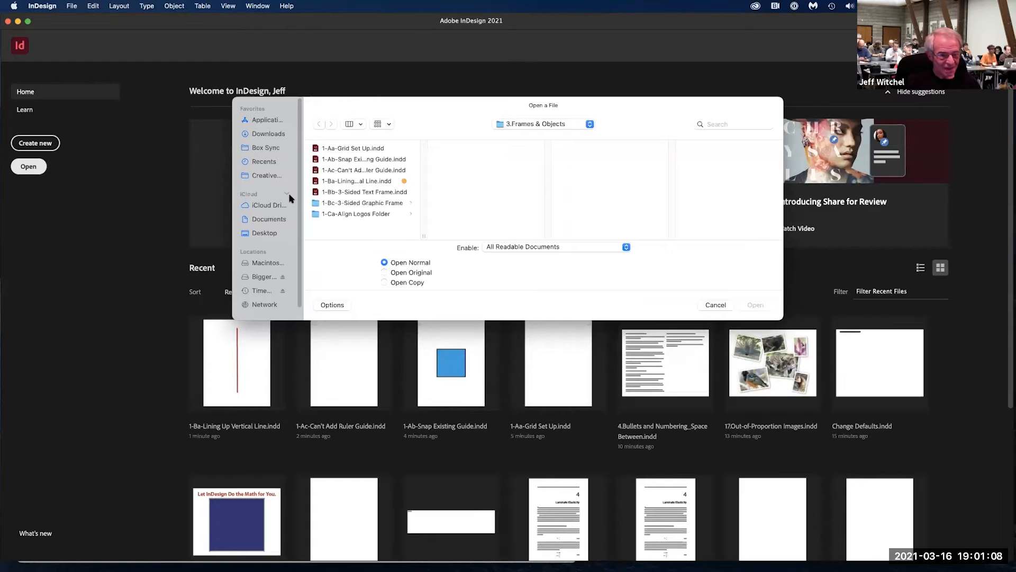
click(345, 193)
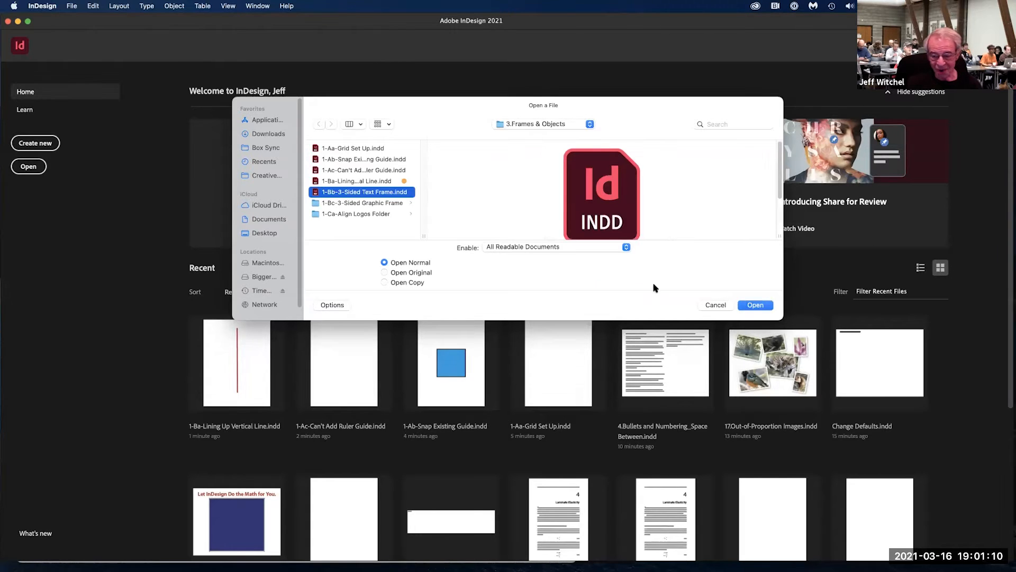
click(741, 306)
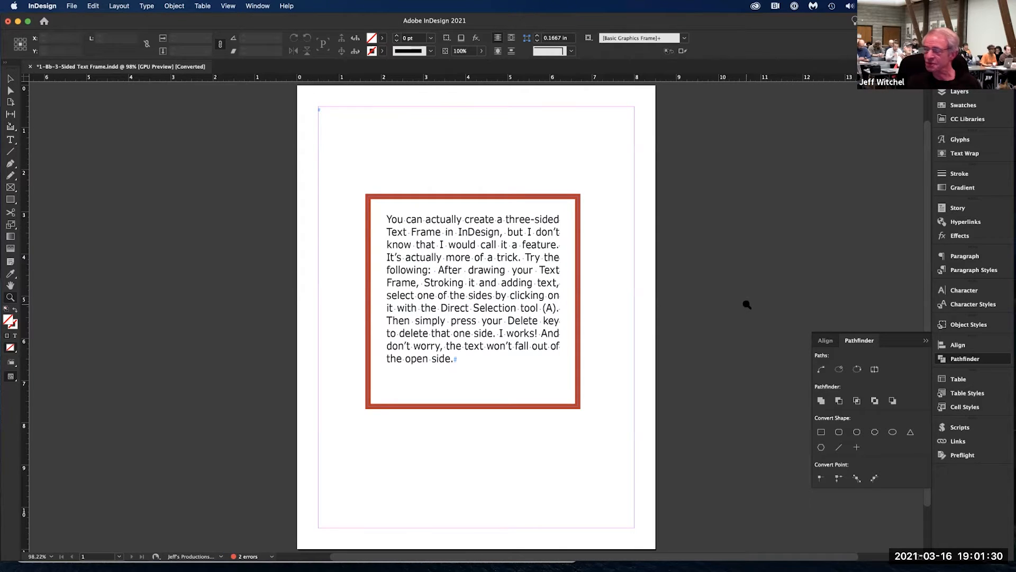
- Delete the right side of the red-stroked text frame with the Direct Selection tool, leaving three sides
click(11, 92)
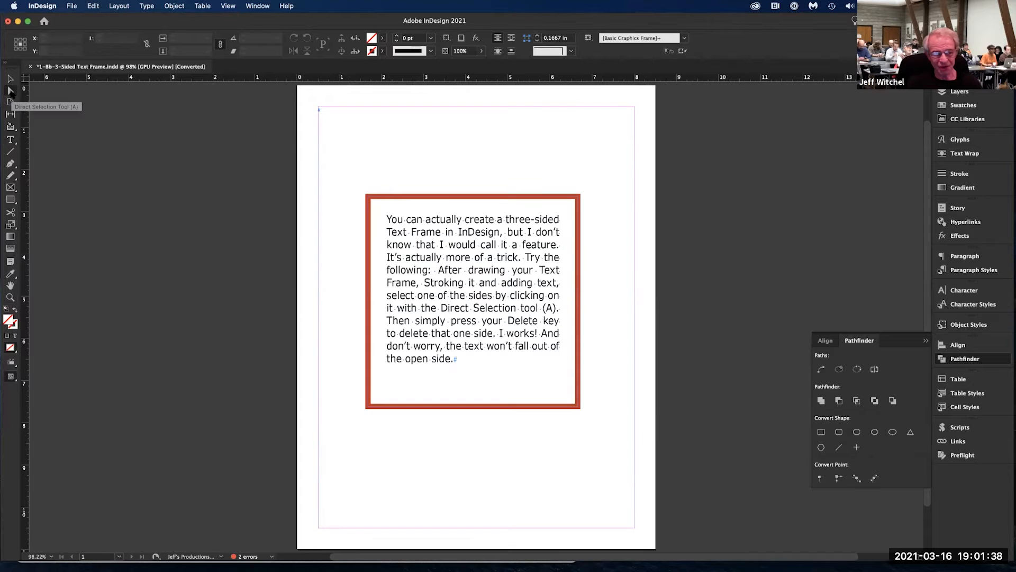
click(579, 312)
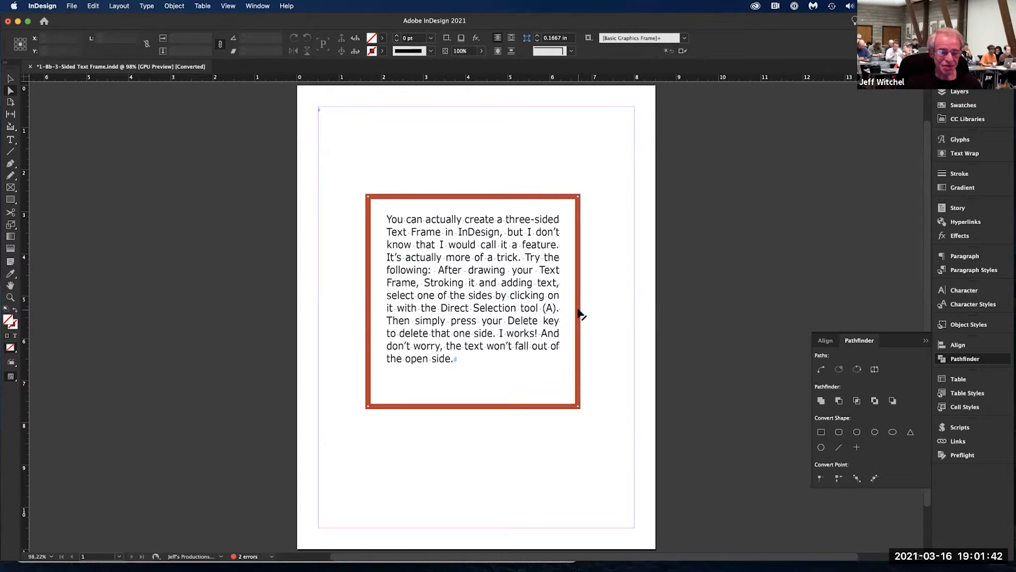
click(579, 312)
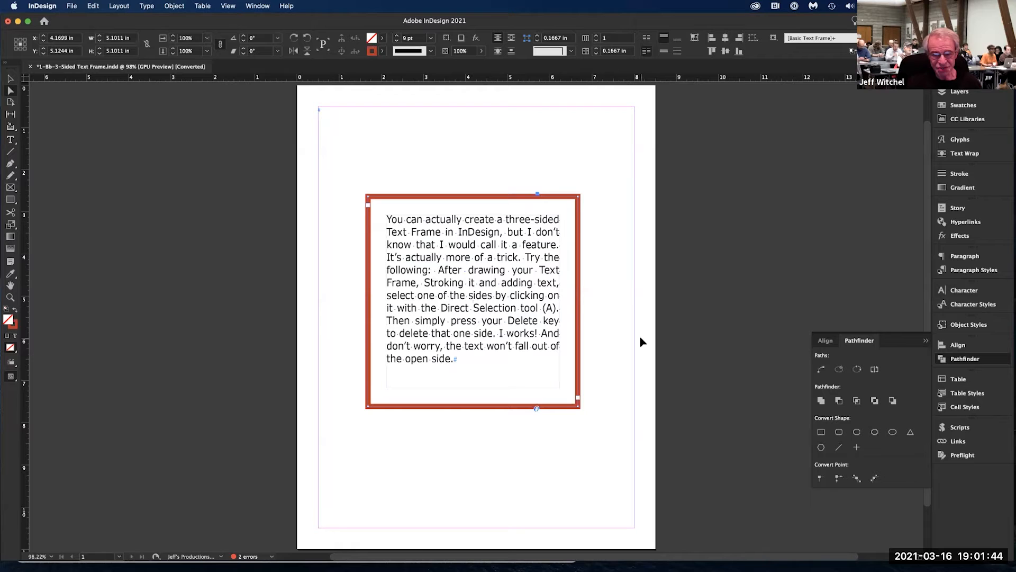
key(Delete)
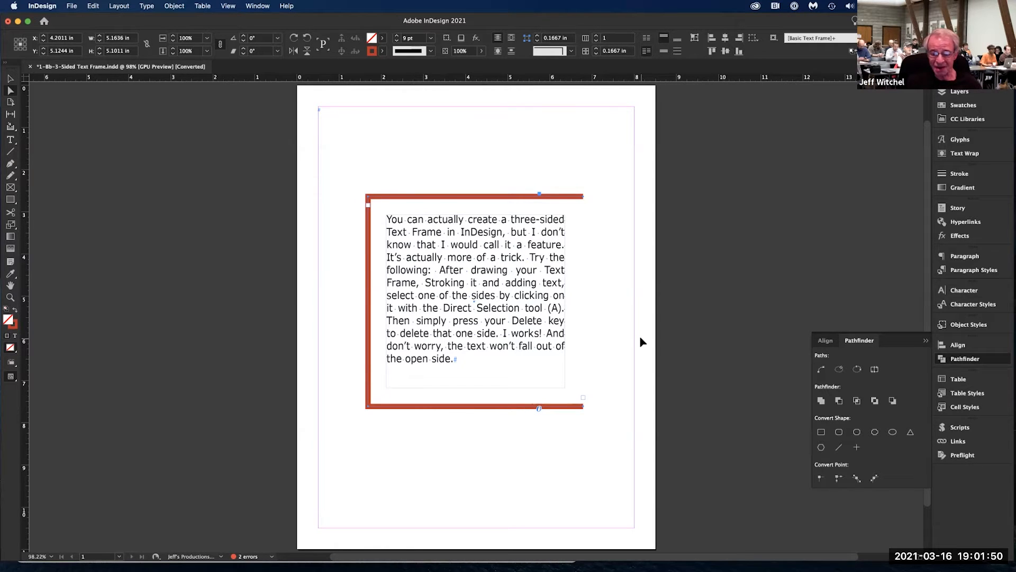
- Delete the open text frame's lower-right anchor point as well, and undo the deletions to restore the full four-sided frame
click(586, 412)
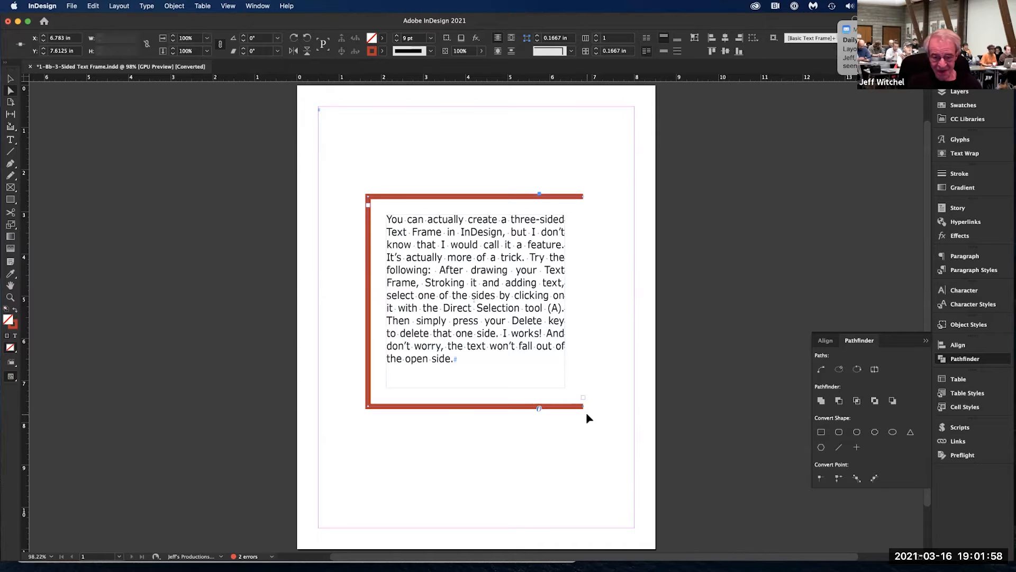
key(Delete)
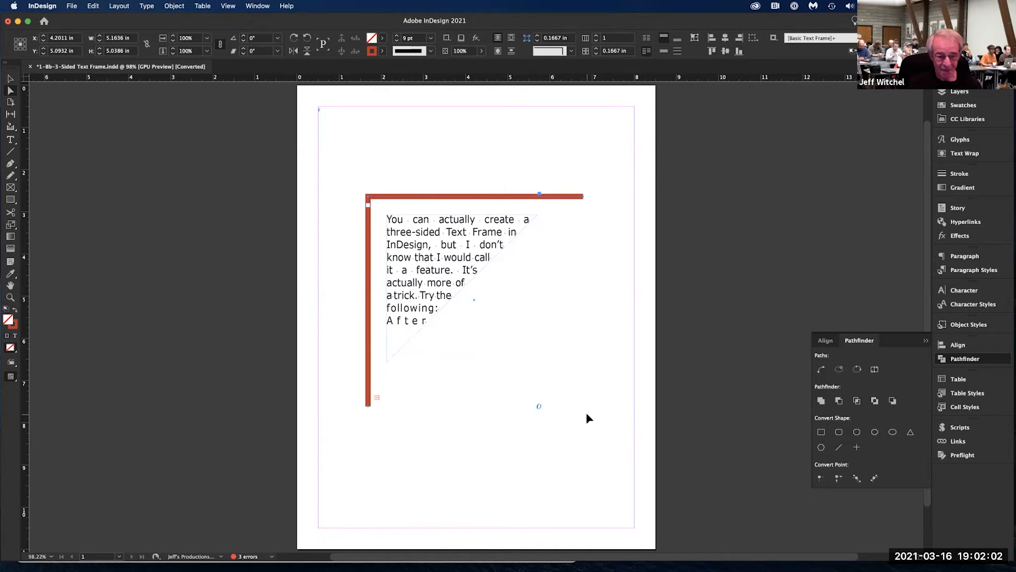
key(super+z)
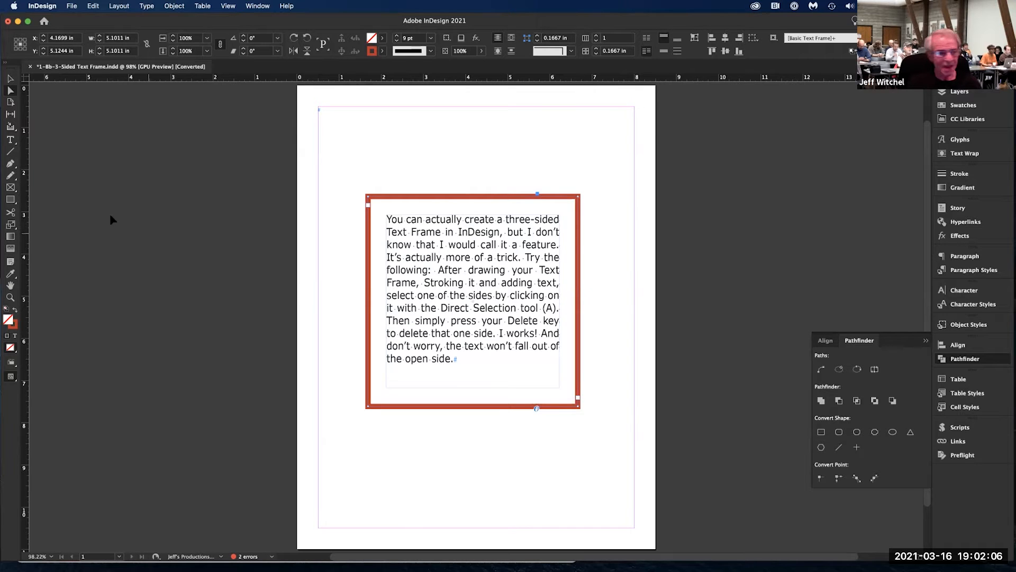
- Close the text-frame document without saving and open 2-Cb-3-Side Graphic Frame.indd from the 1-Bc-3-Sided Graphic Frame folder
click(31, 66)
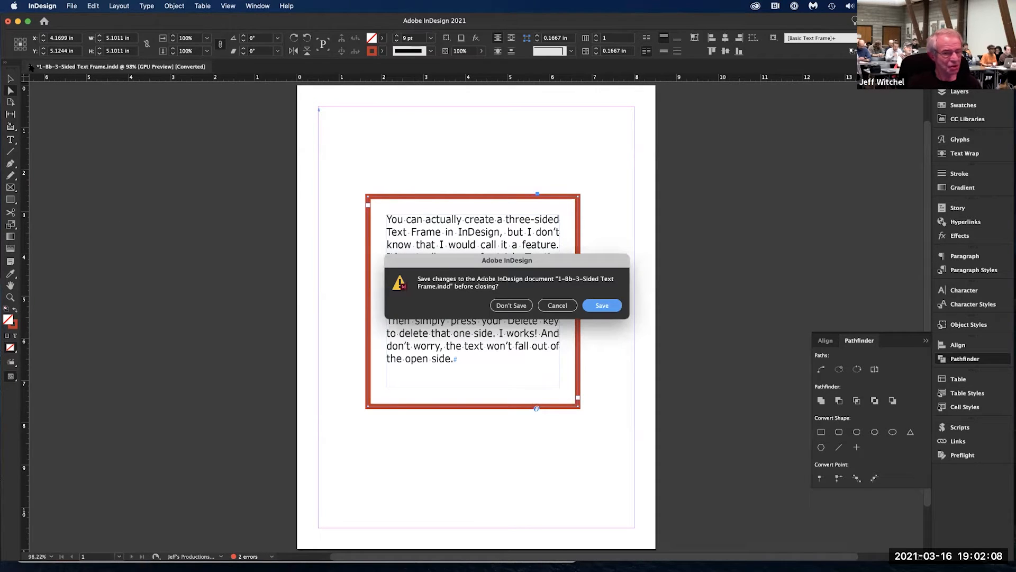
click(511, 306)
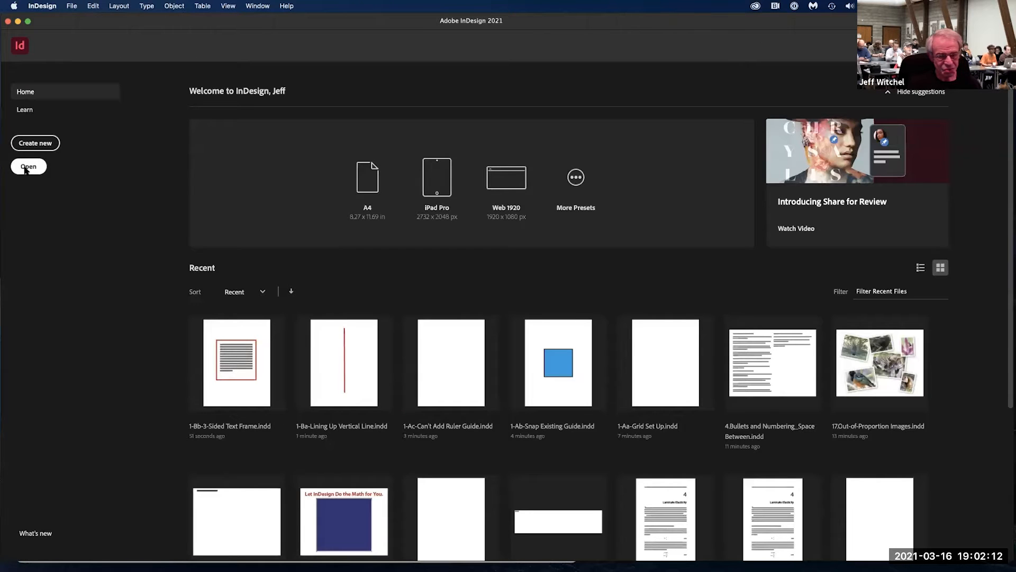
click(26, 167)
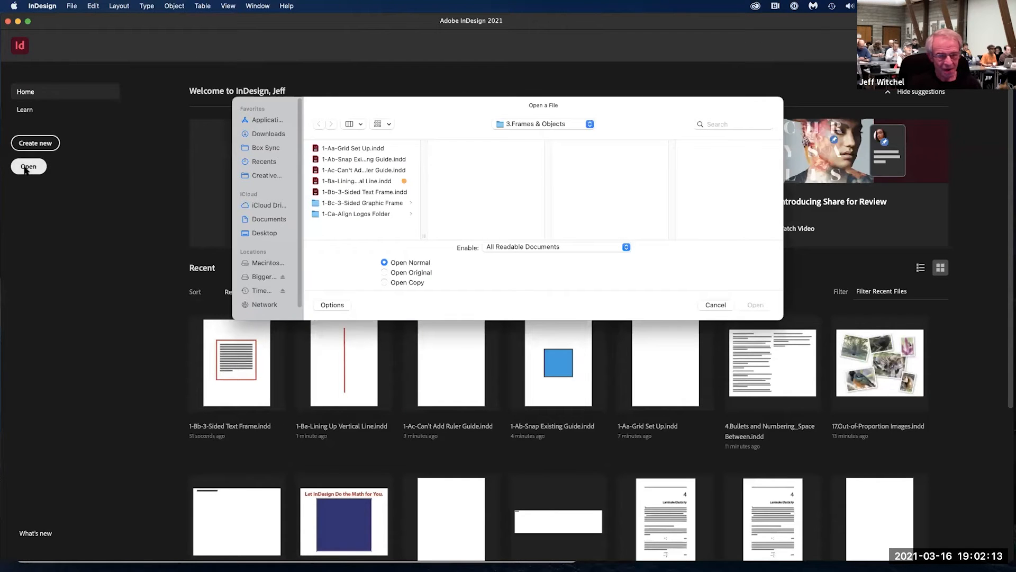
click(339, 203)
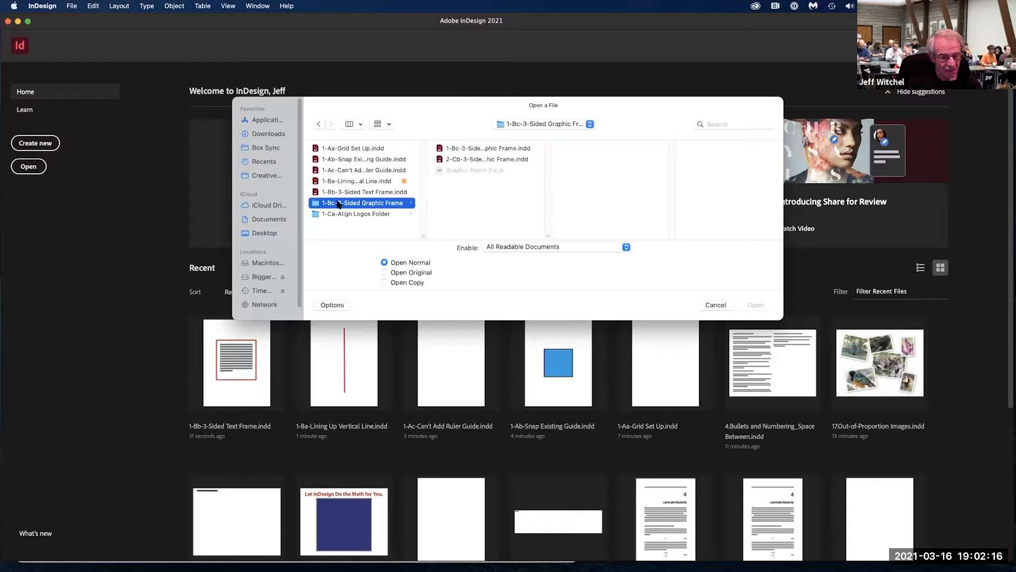
click(492, 159)
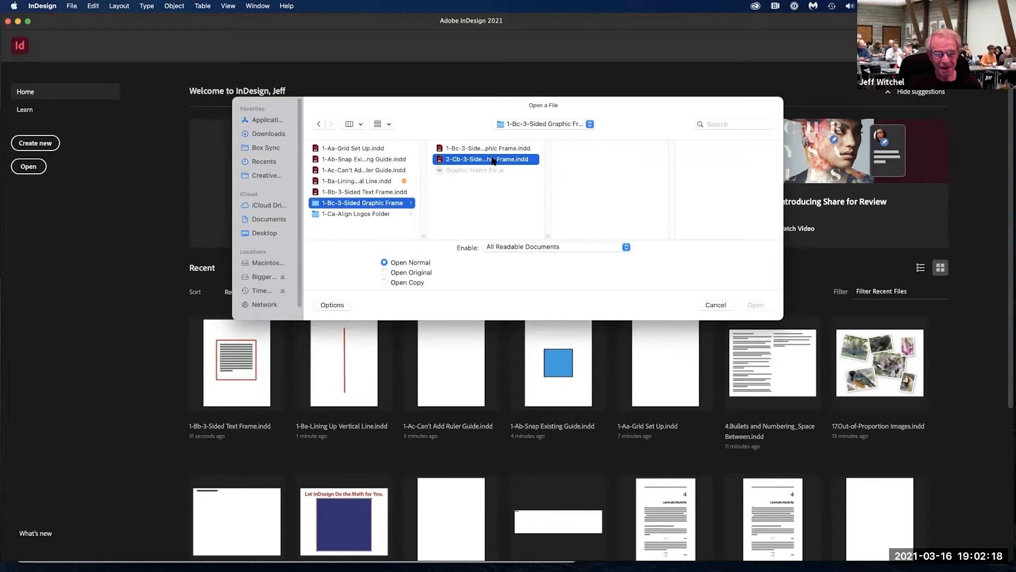
click(756, 305)
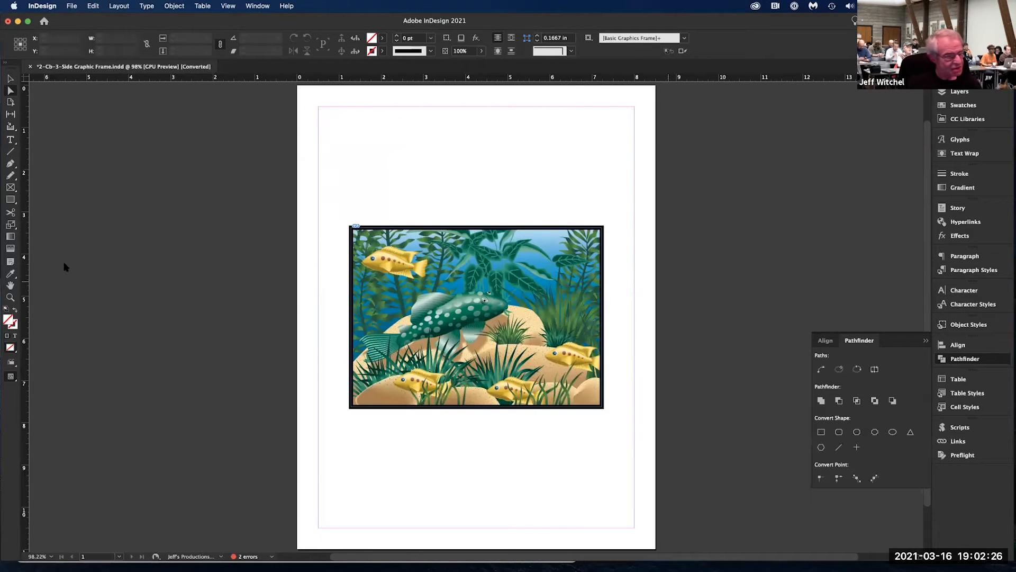
- Try to delete the right side of the fish graphic's frame with the Direct Selection tool, and undo the deletion
click(10, 297)
drag(333, 212, 631, 435)
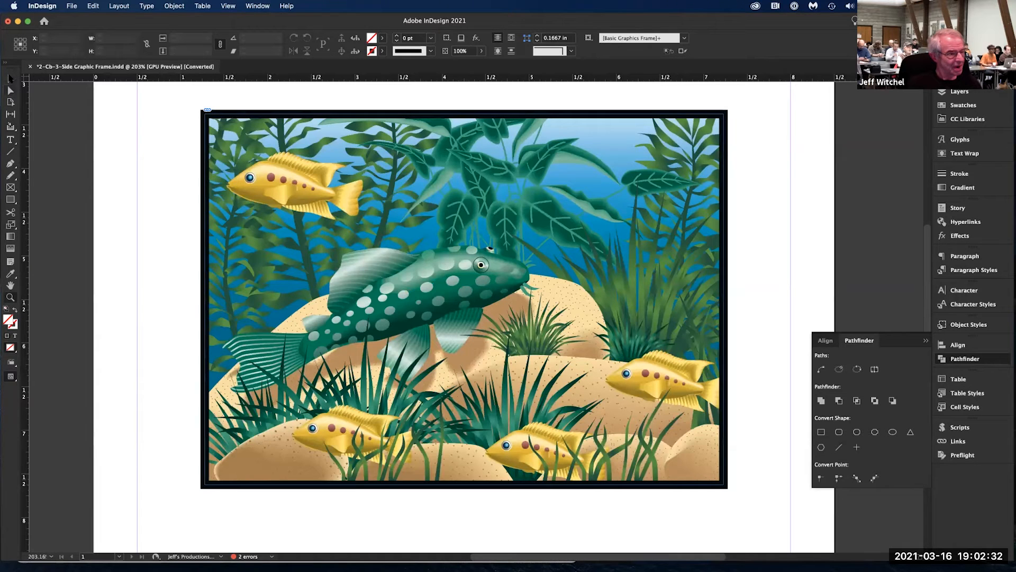
click(9, 80)
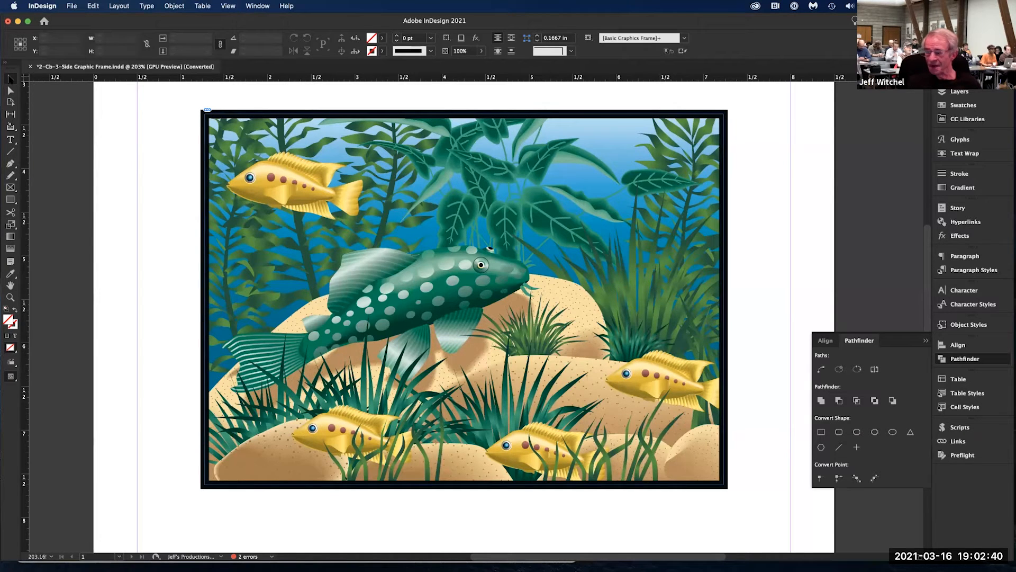
click(11, 91)
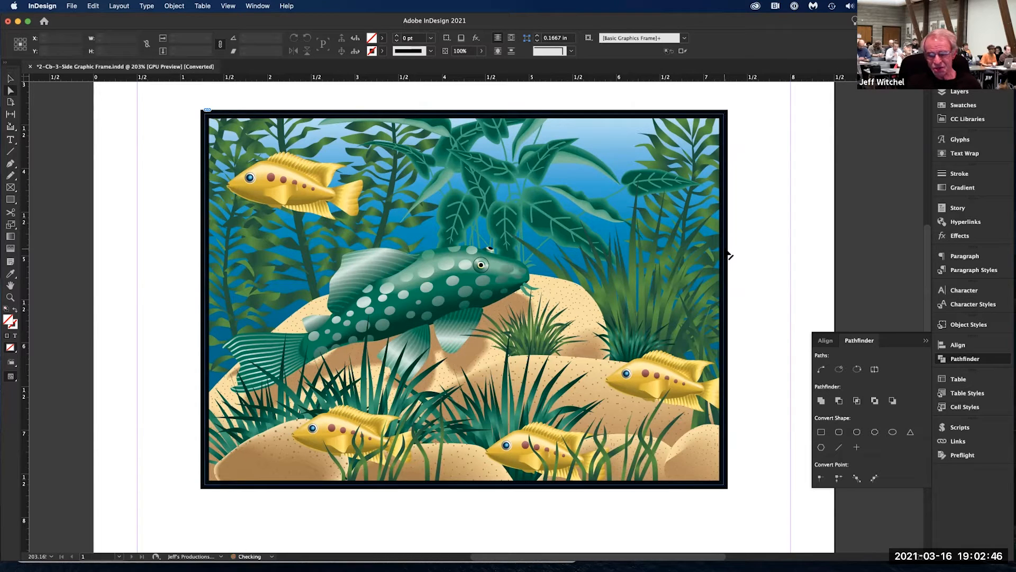
click(728, 256)
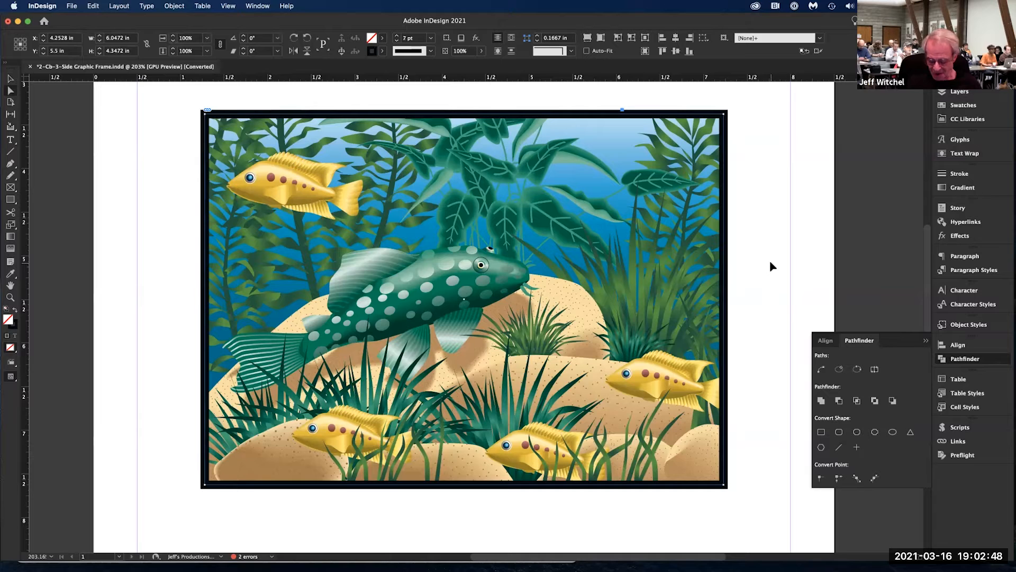
key(Delete)
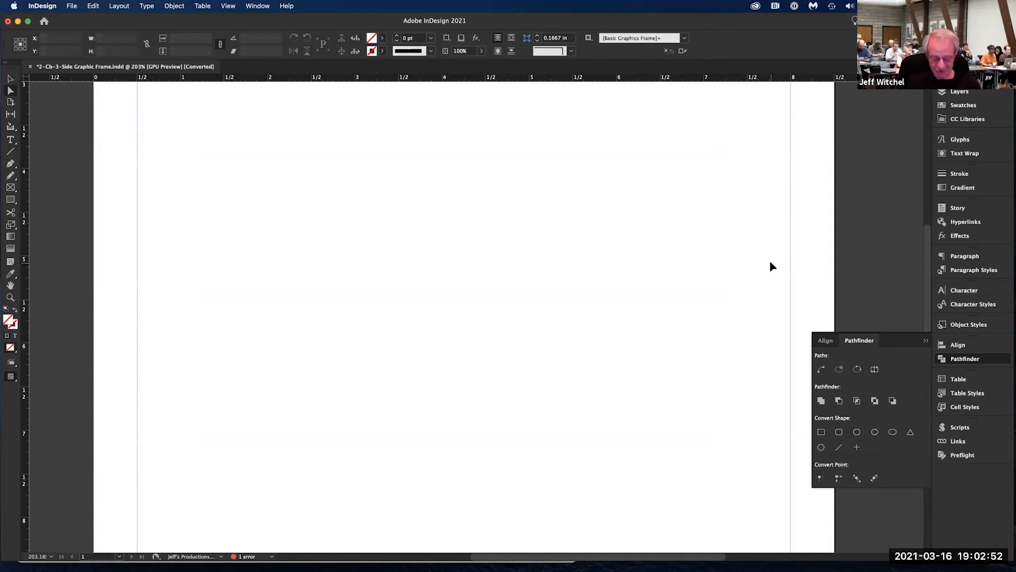
key(super+z)
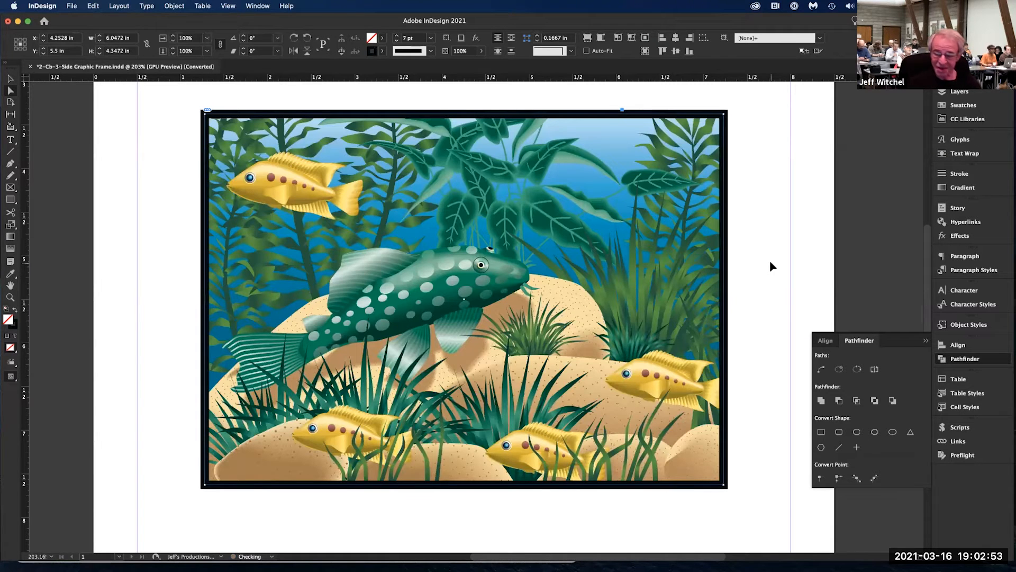
- Reselect only the right segment of the fish graphic's frame and delete it, leaving three stroked sides
click(731, 268)
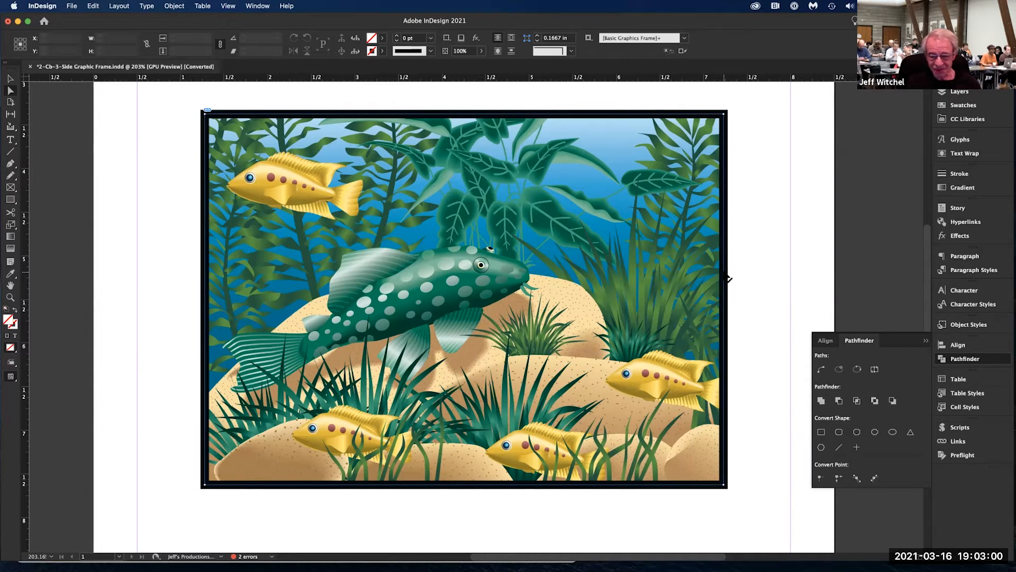
click(728, 278)
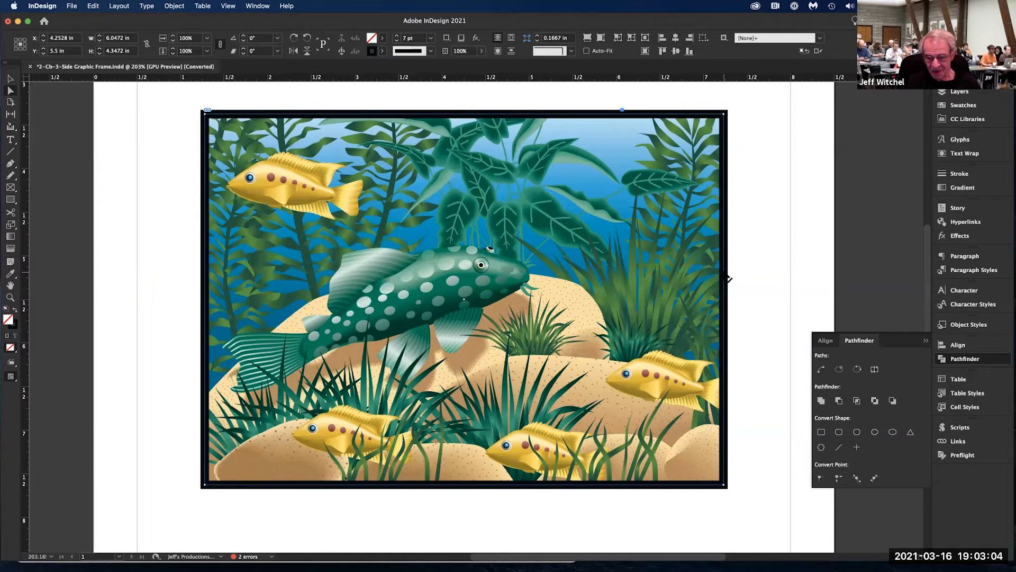
drag(729, 278, 726, 275)
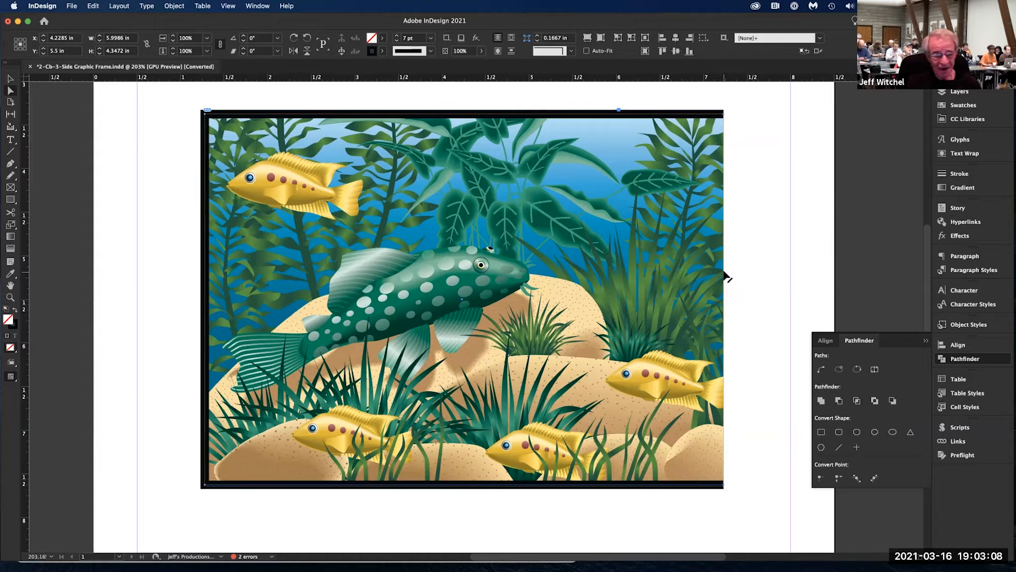
- Delete the open graphic frame's lower-right and lower-left anchor points, leaving only its top side
click(723, 511)
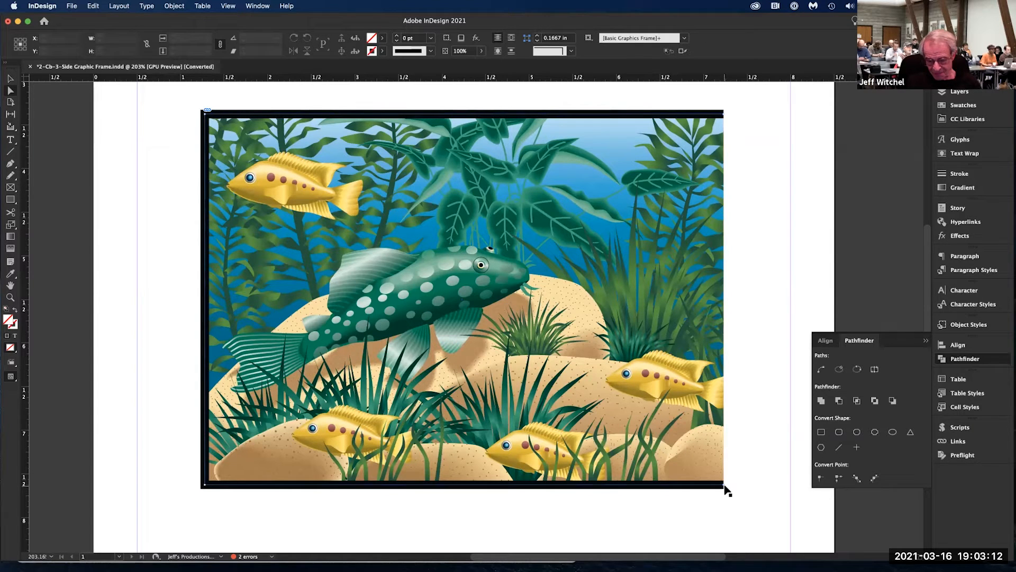
click(723, 489)
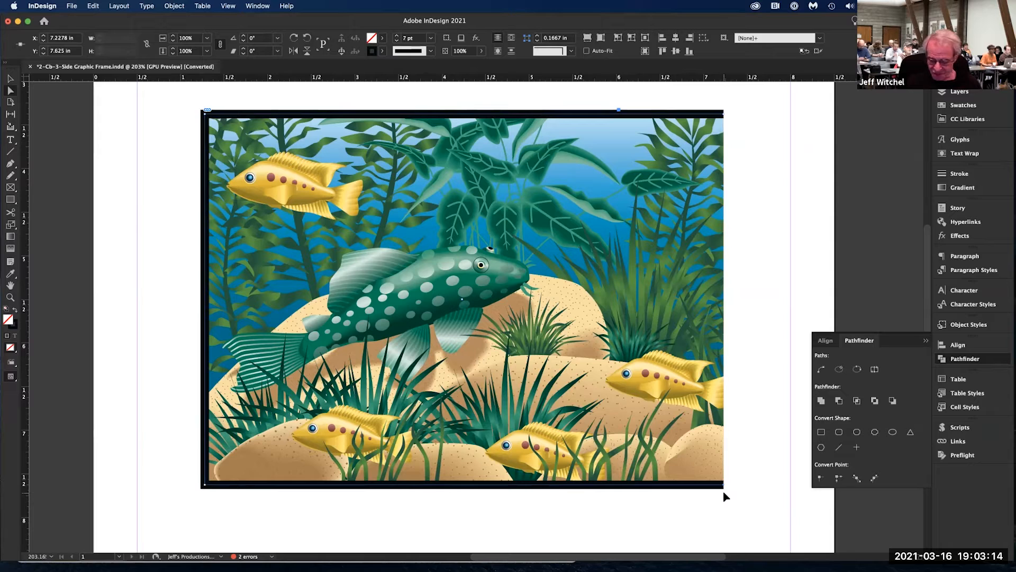
key(Delete)
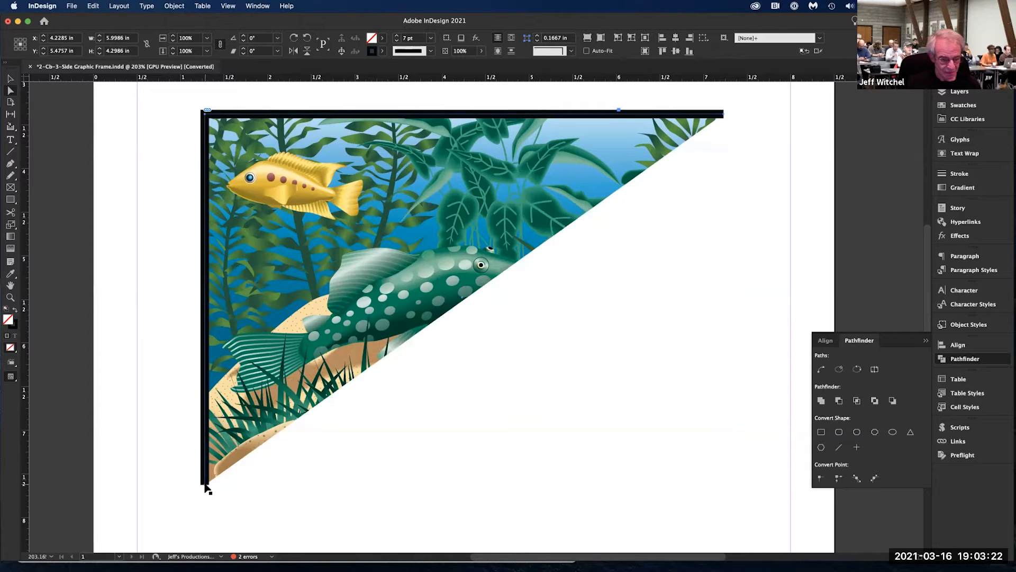
click(212, 516)
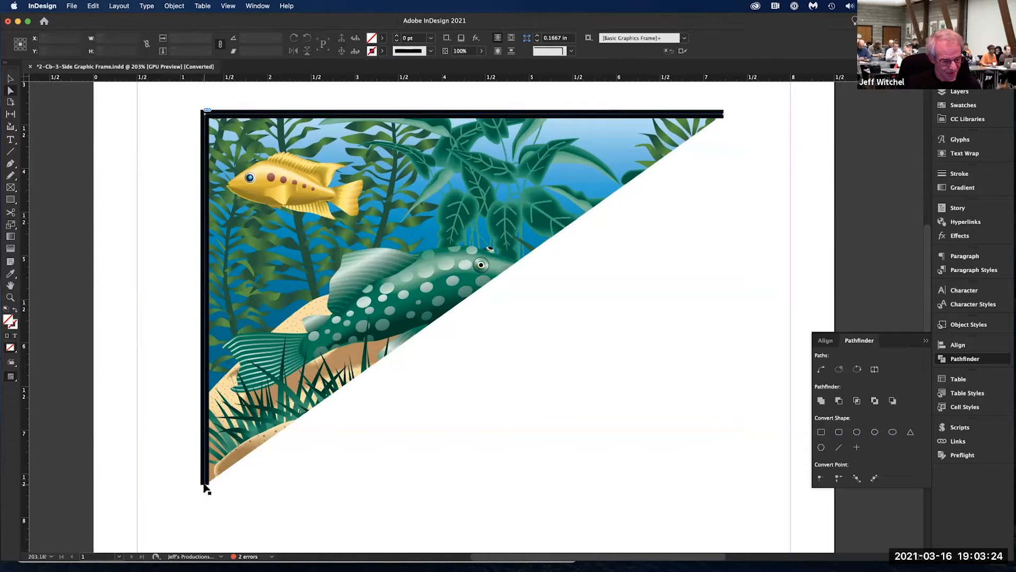
click(205, 484)
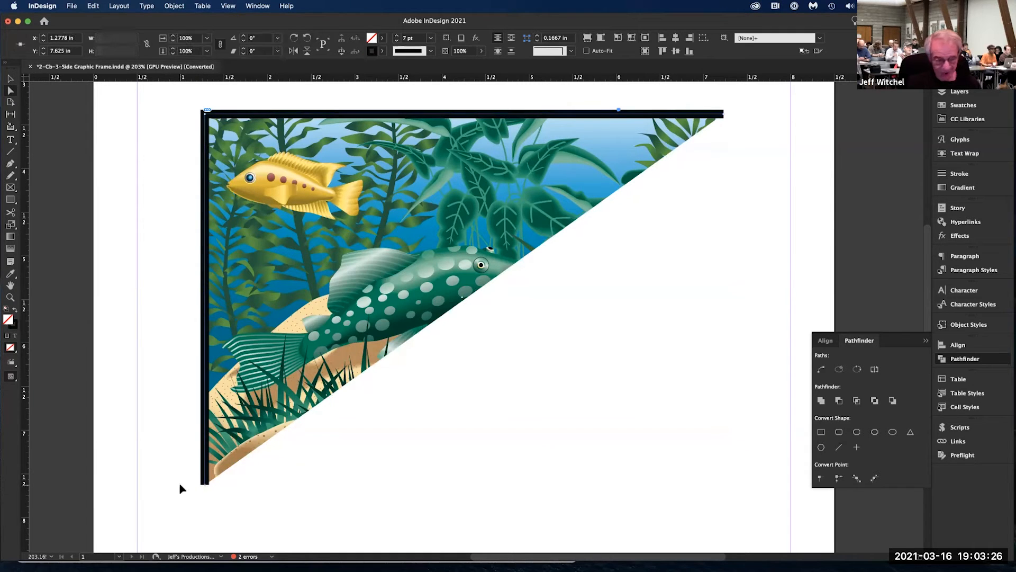
key(BackSpace)
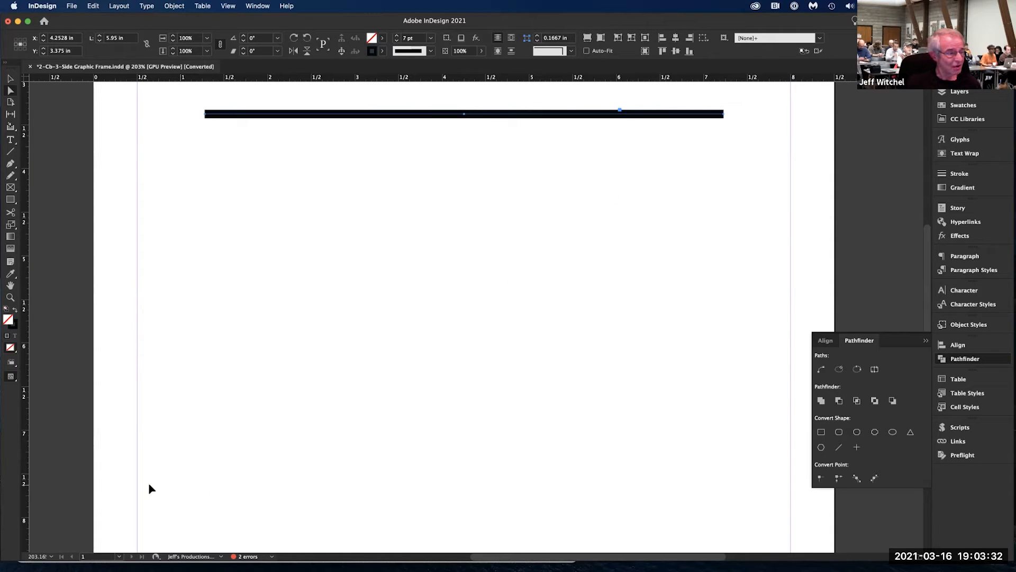
- Extend the remaining top line from its right end with the Pen tool, adding two lower corners and closing the path into a four-sided frame
click(10, 164)
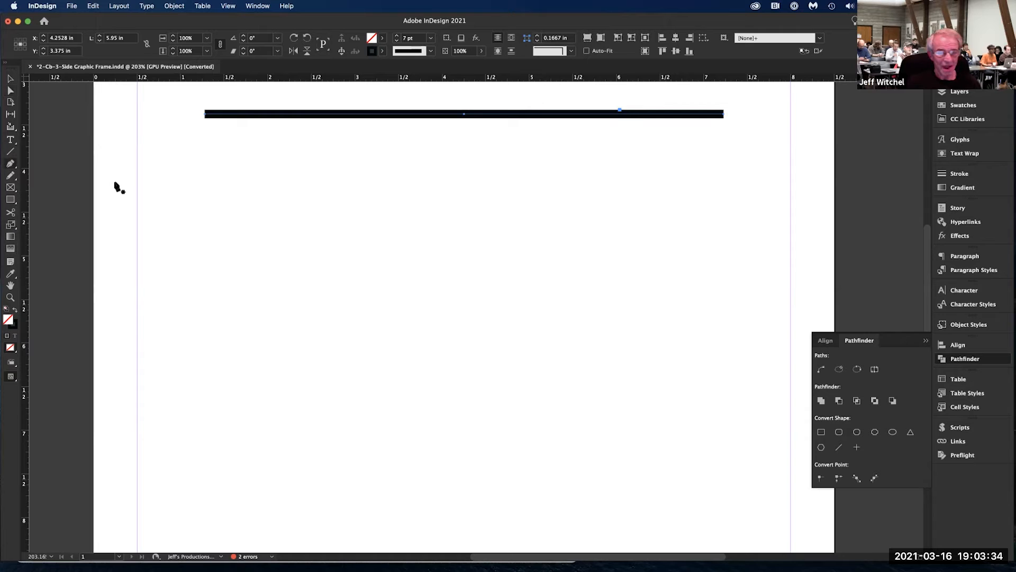
click(725, 114)
click(727, 455)
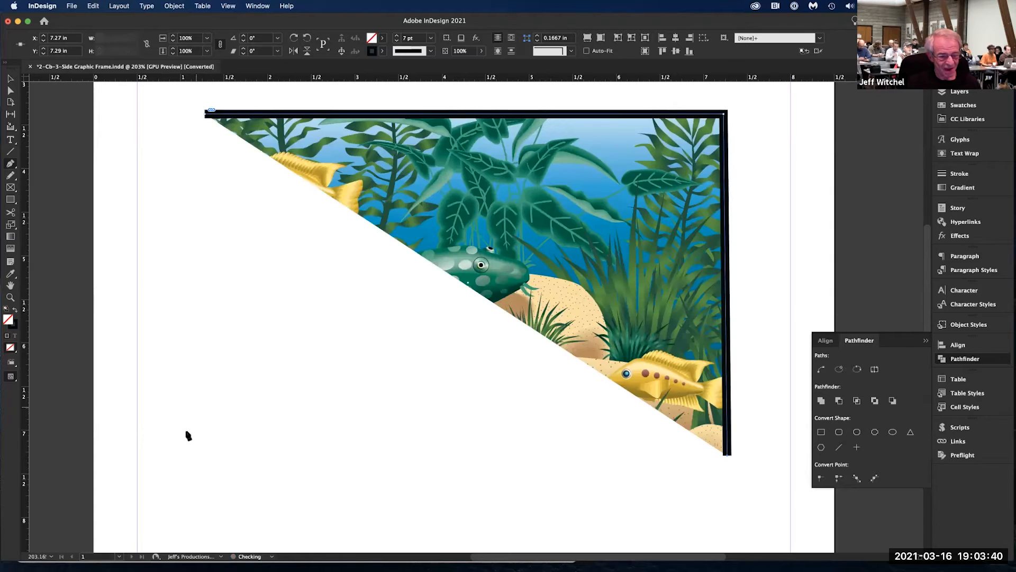
click(191, 430)
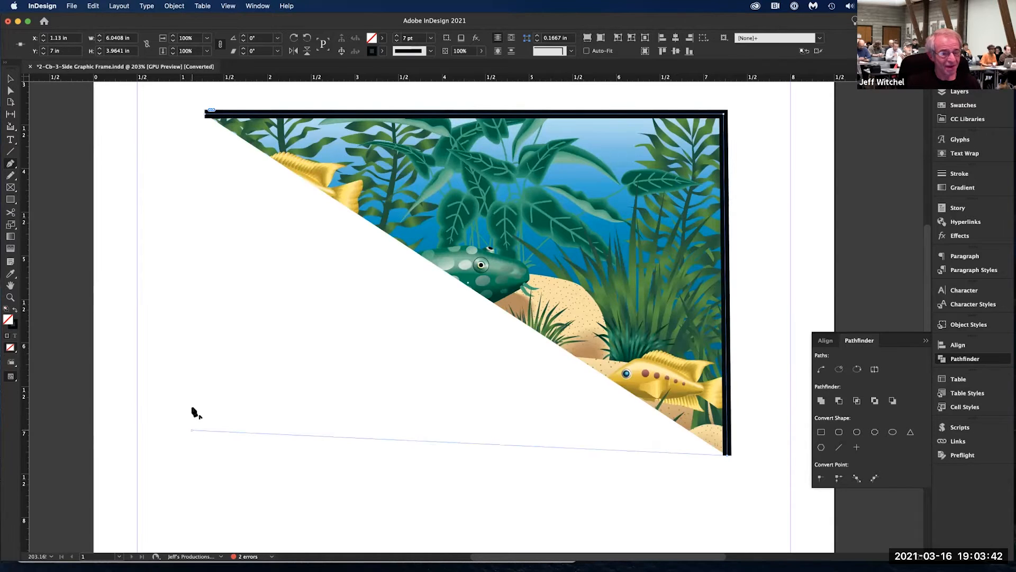
click(205, 114)
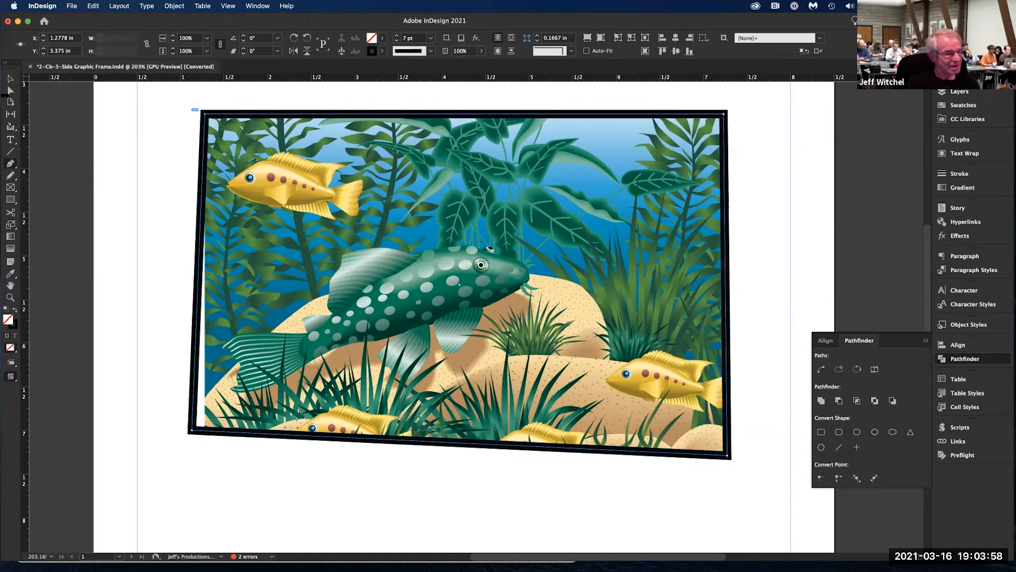
- Close the graphic-frame document without saving and reopen 2-Cb-3-Side Graphic Frame.indd from the 1-Bc-3-Sided Graphic Frame folder
click(30, 67)
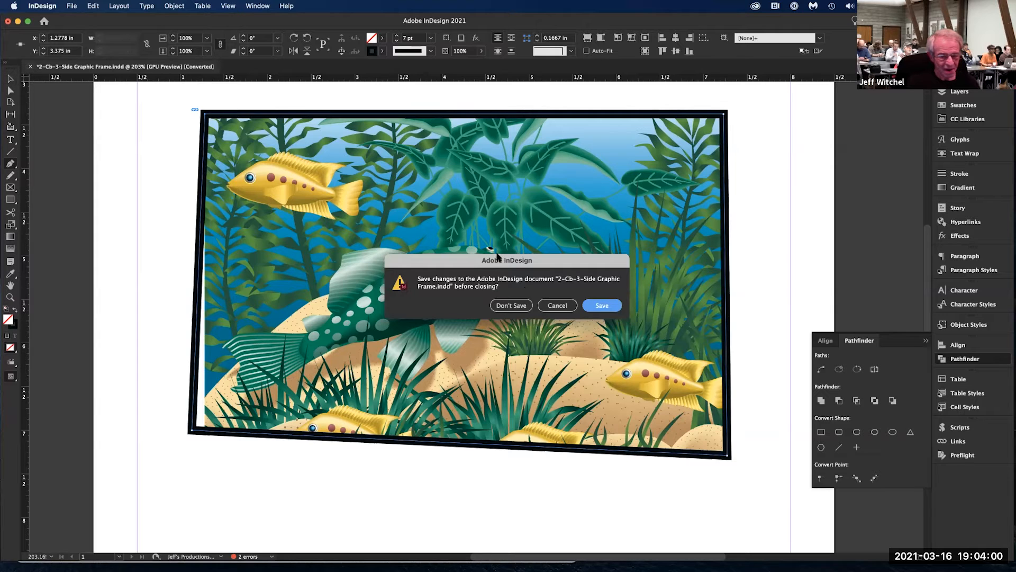
click(516, 304)
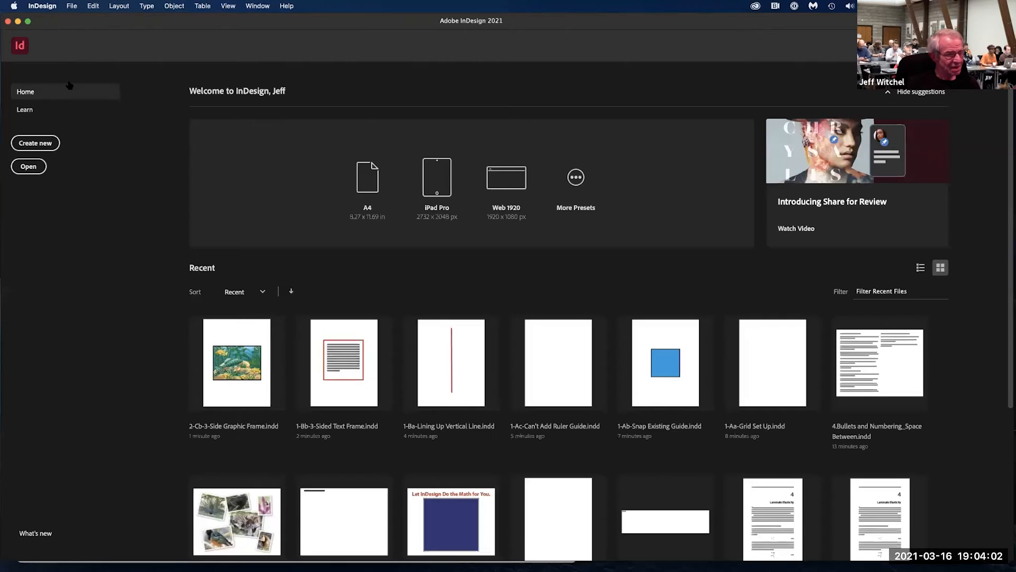
click(30, 167)
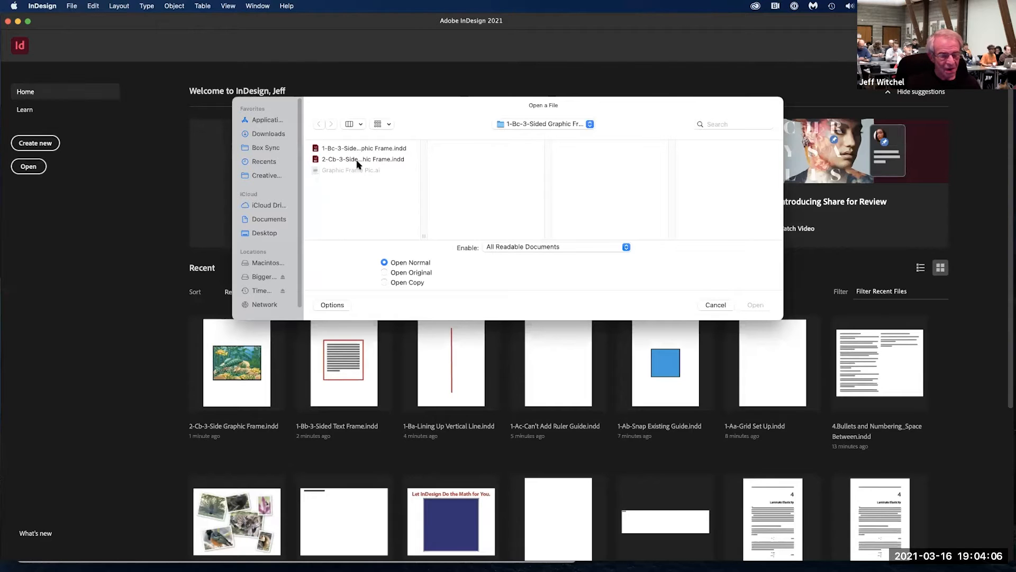
click(542, 125)
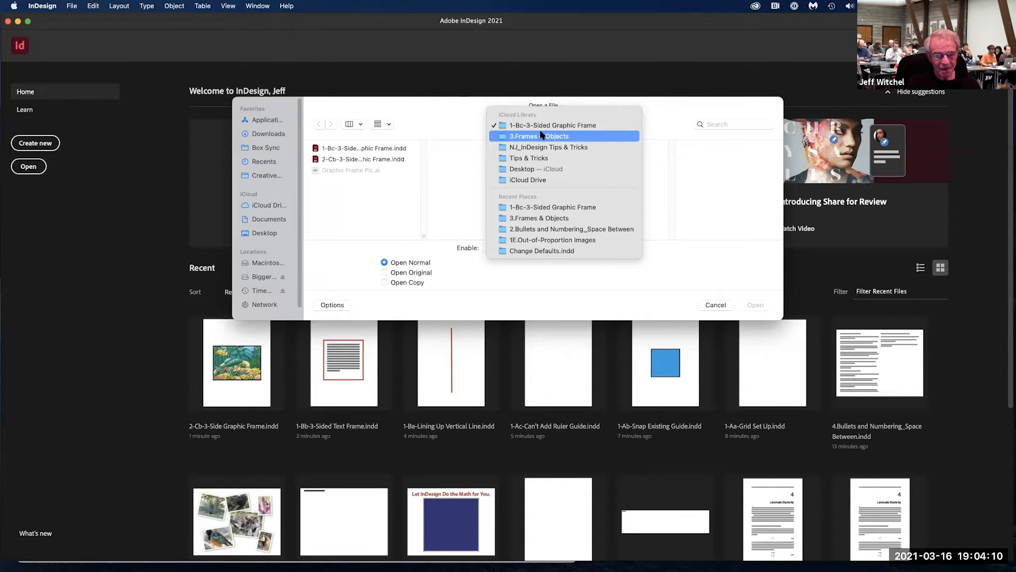
click(542, 136)
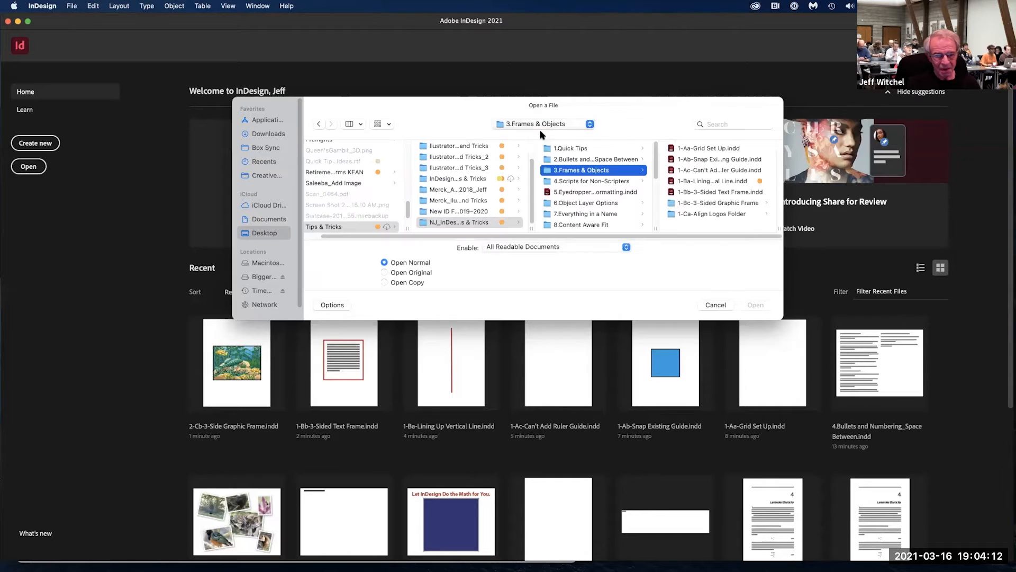
click(690, 204)
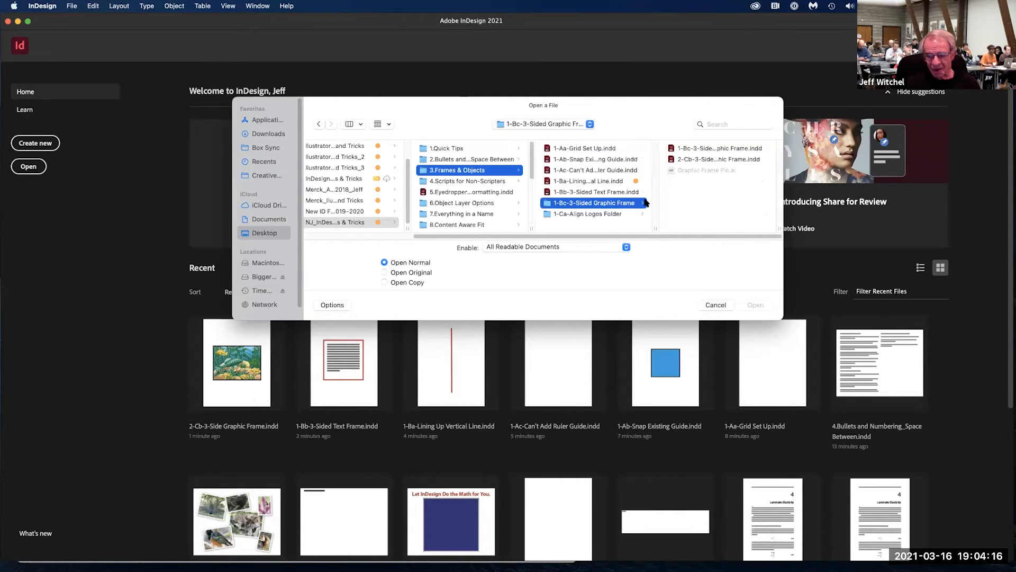
click(681, 160)
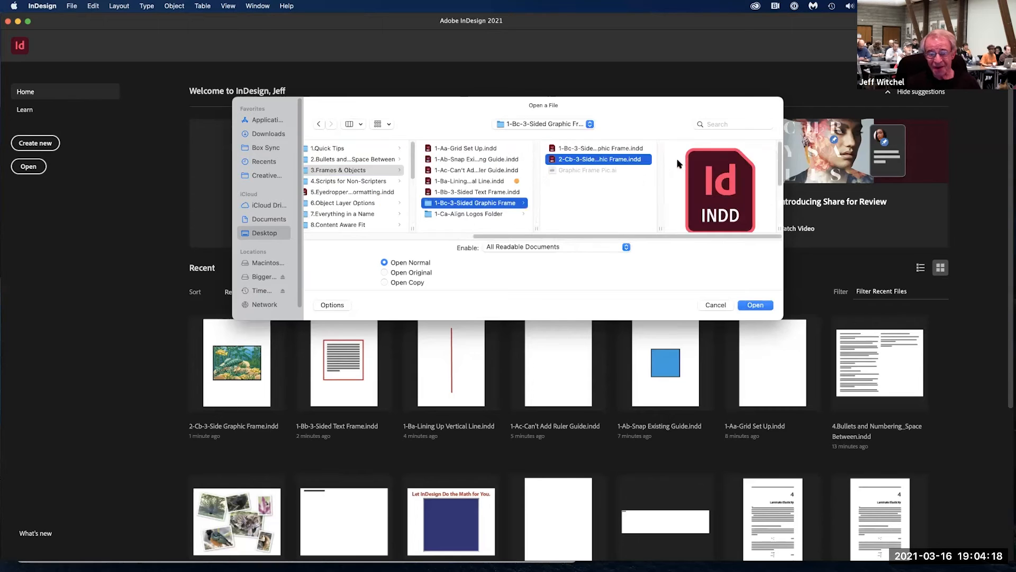
double_click(608, 159)
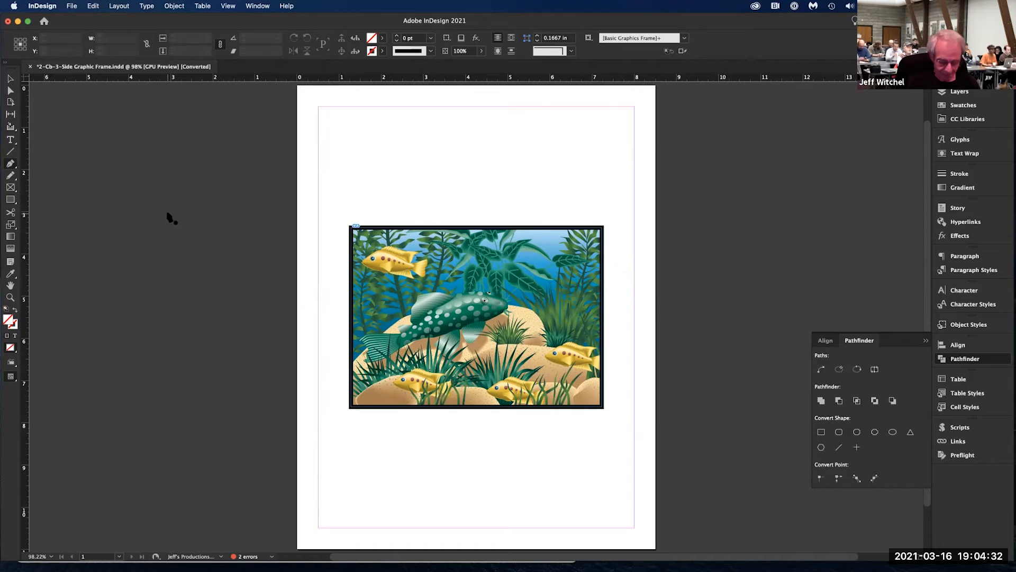
- Cut the graphic frame's top and bottom edges near the middle with Scissors, move the right piece about 0.79 in right, and display the document's links
key(c)
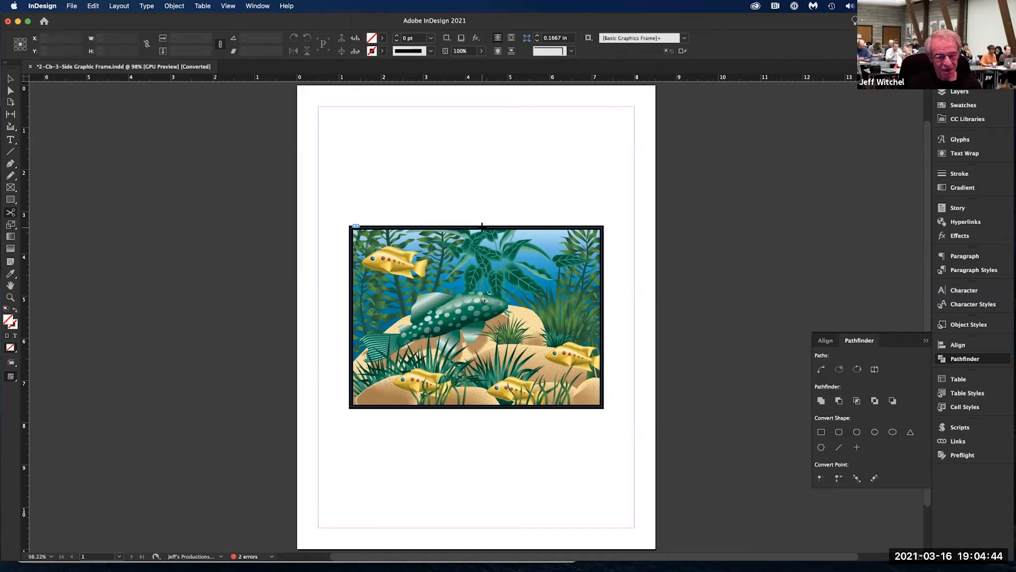
click(482, 228)
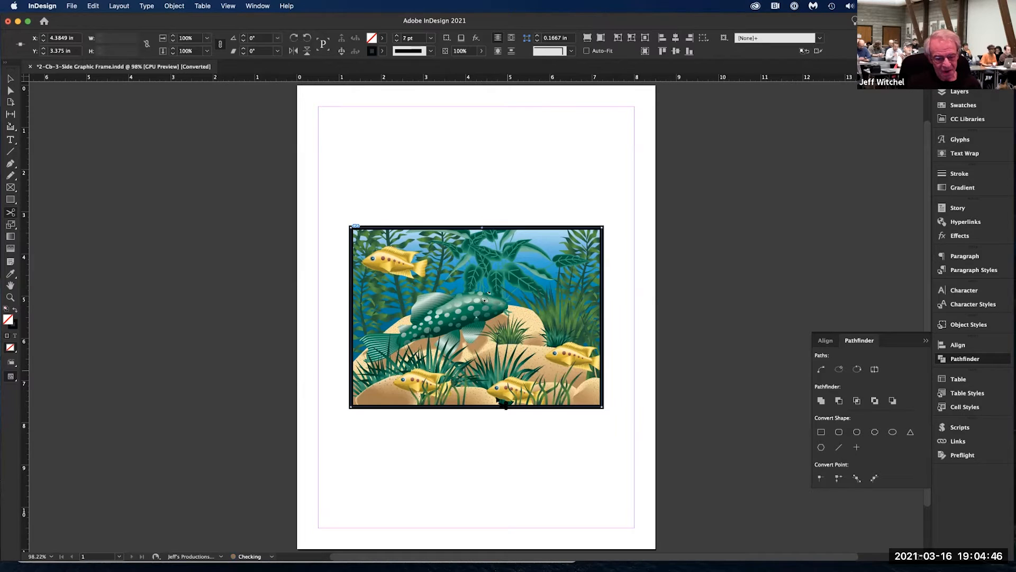
click(499, 407)
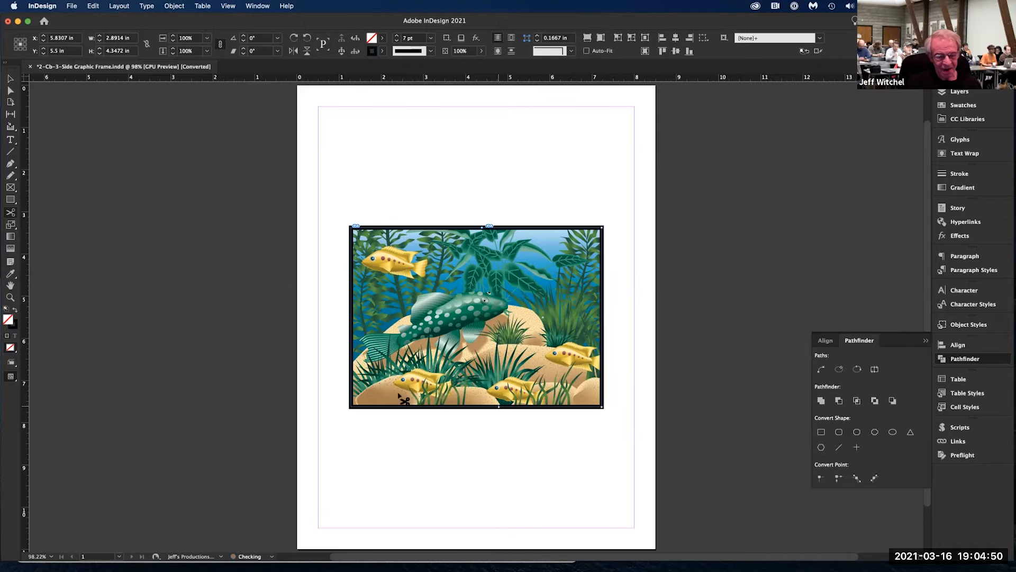
click(10, 80)
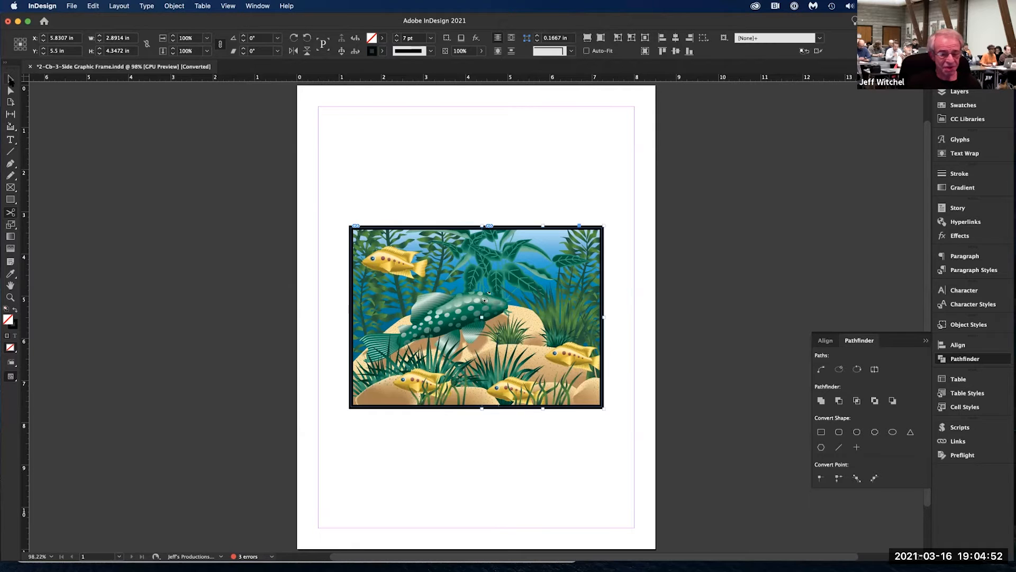
drag(537, 267, 570, 267)
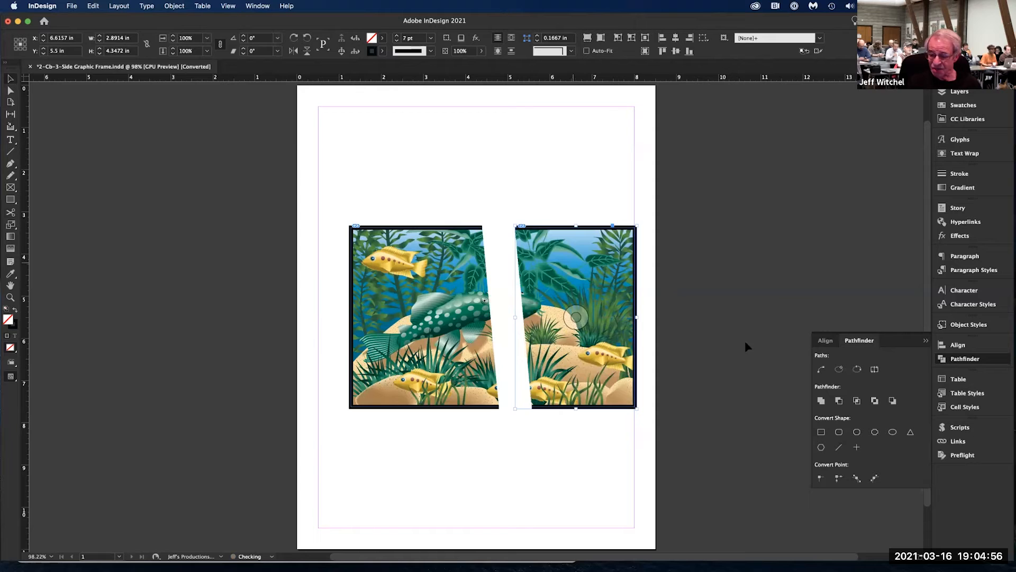
click(957, 445)
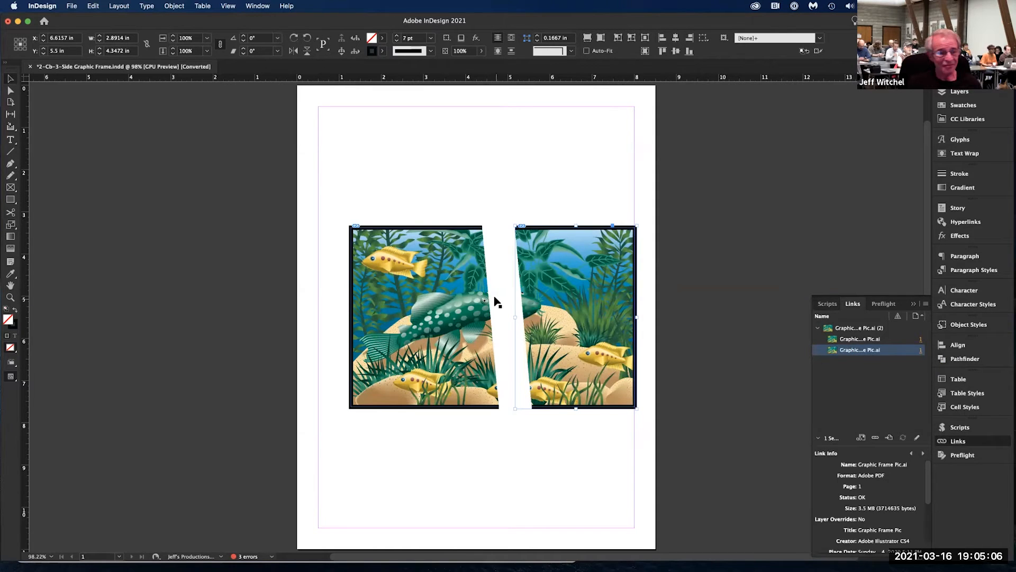
- Close the split graphic-frame document without saving and return to the home screen
click(30, 66)
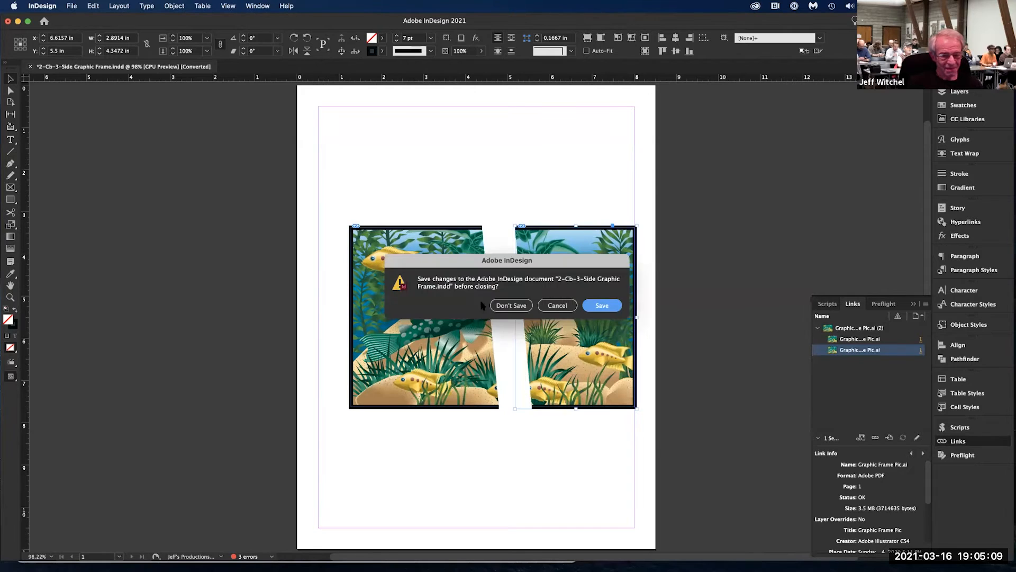
click(511, 306)
click(44, 21)
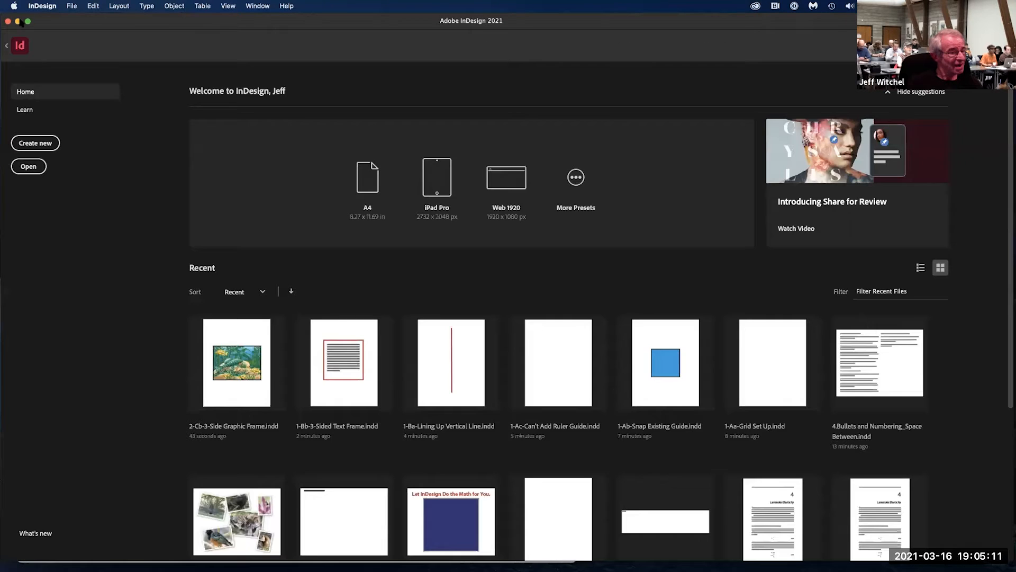
- Open 1-Ca-Align Logos.indd from the 1-Ca-Align Logos Folder inside 3.Frames & Objects
click(29, 167)
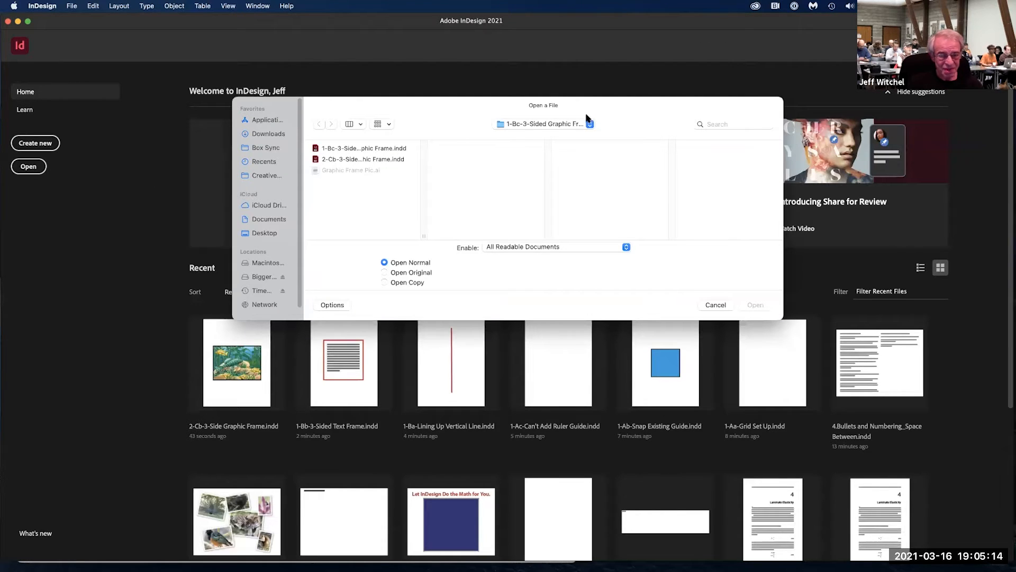
click(540, 127)
click(540, 134)
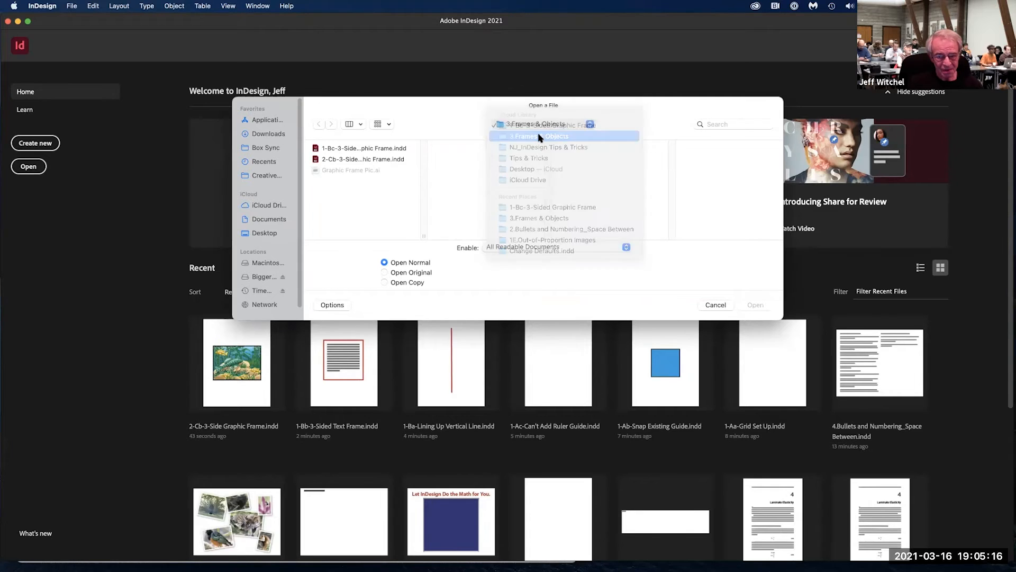
click(695, 214)
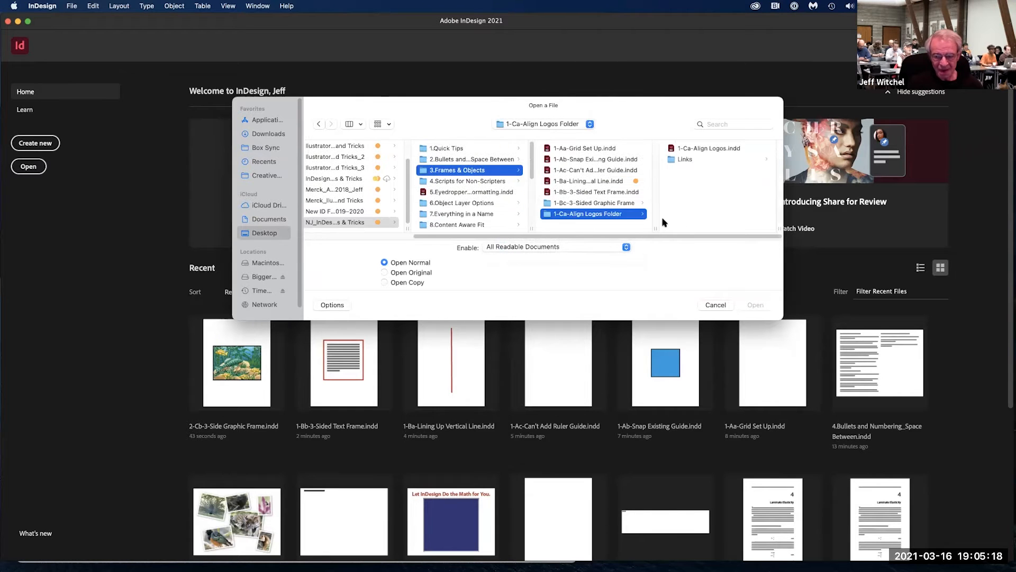
double_click(679, 149)
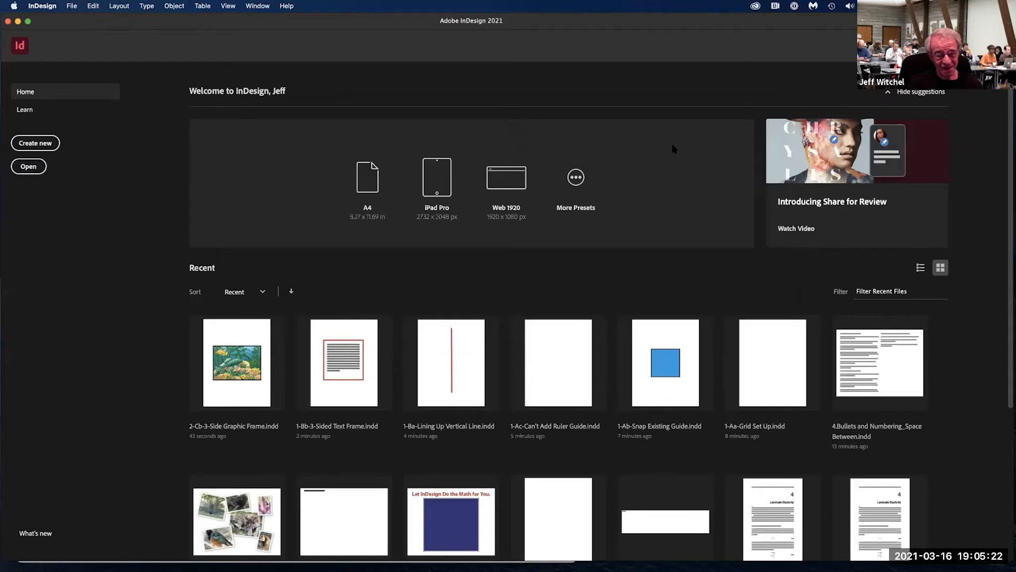
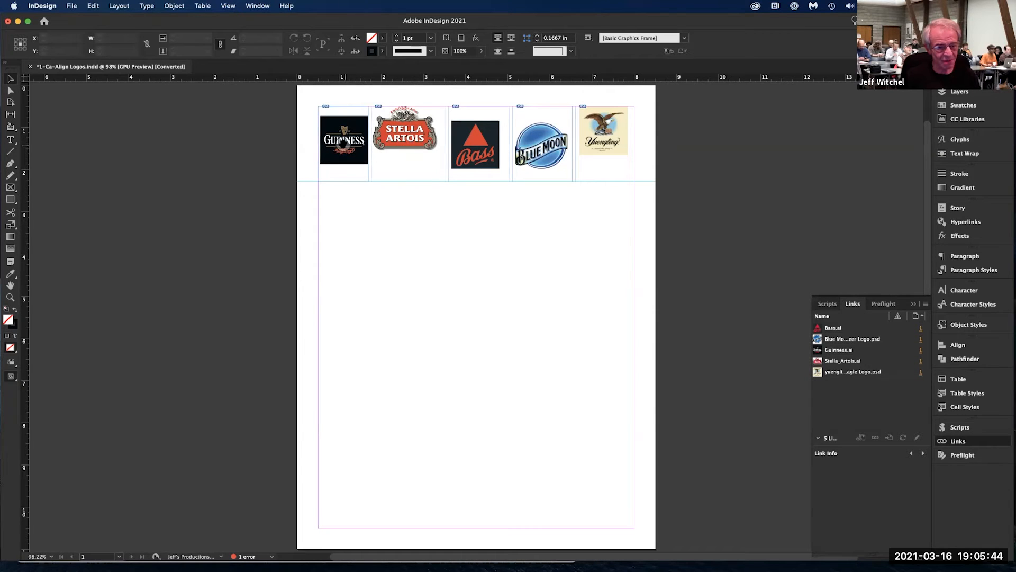
- Align the top edges of the five logo images inside their frames and distribute the horizontal spacing between them evenly
click(343, 142)
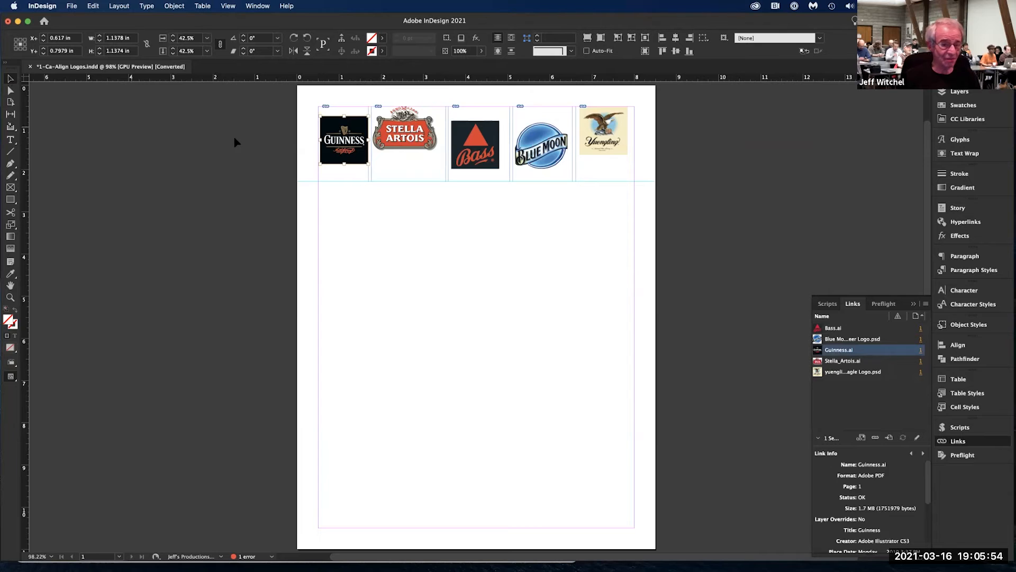
drag(272, 102, 682, 211)
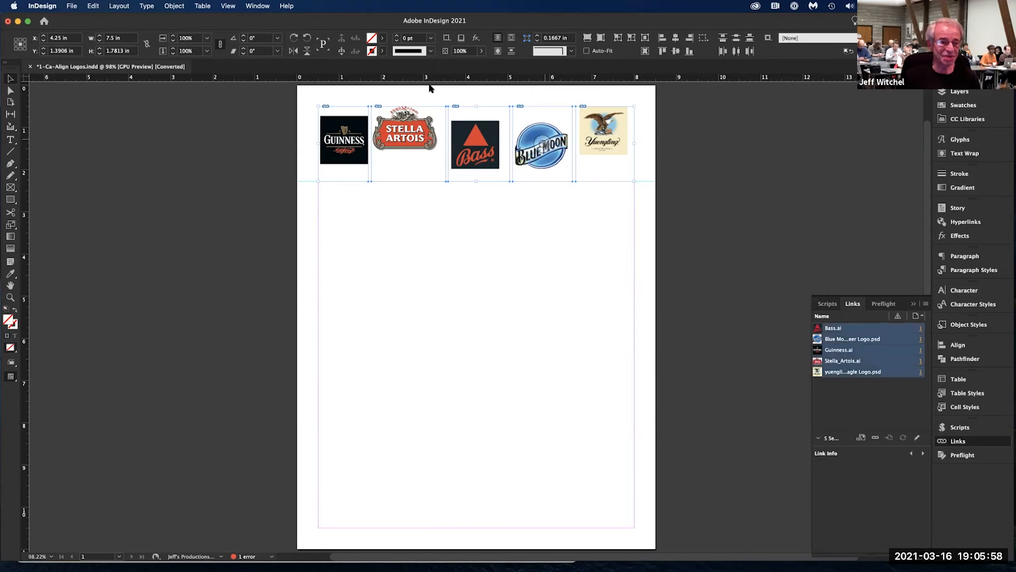
click(342, 55)
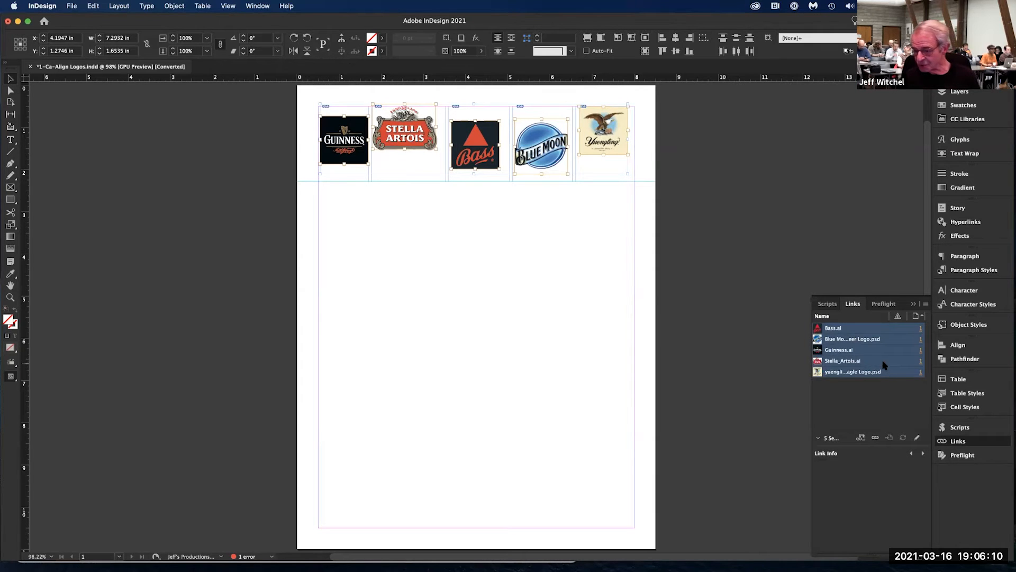
click(962, 345)
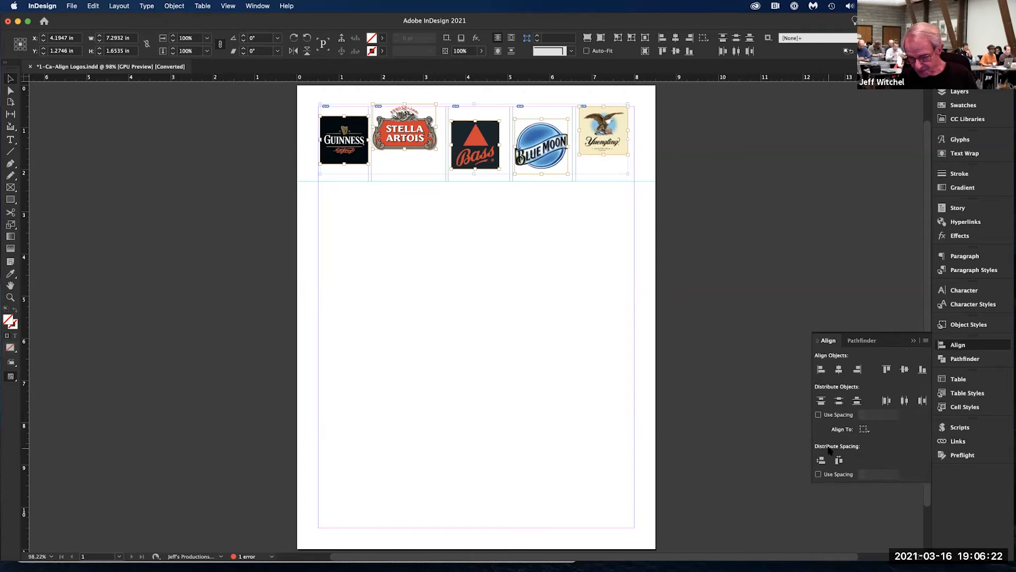
click(864, 430)
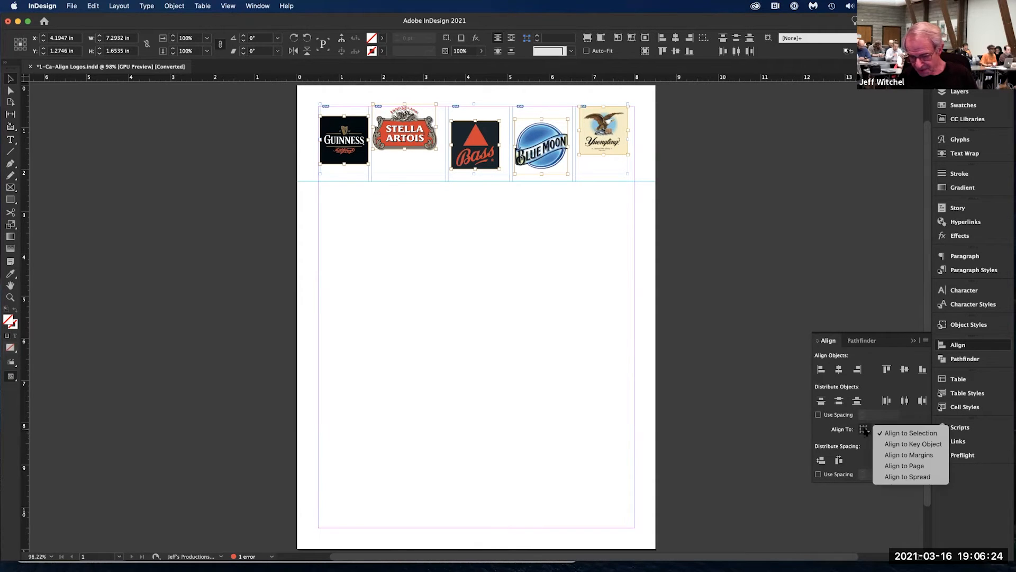
click(864, 431)
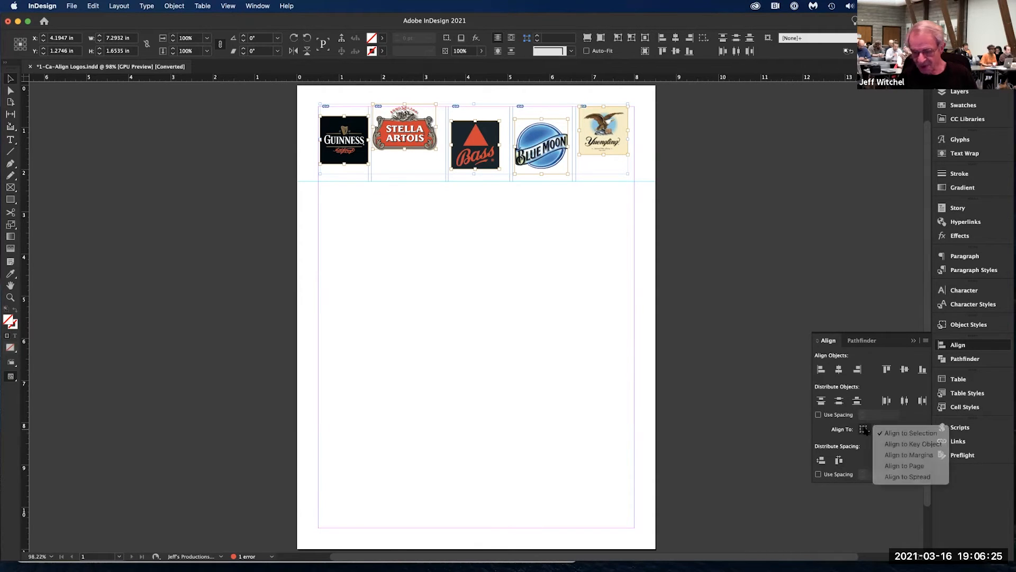
click(888, 370)
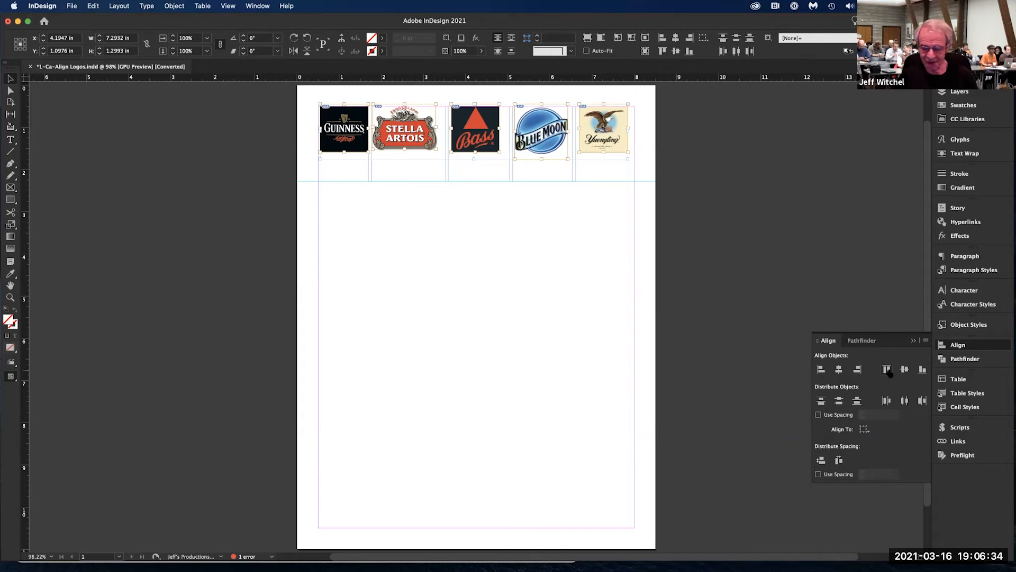
click(839, 460)
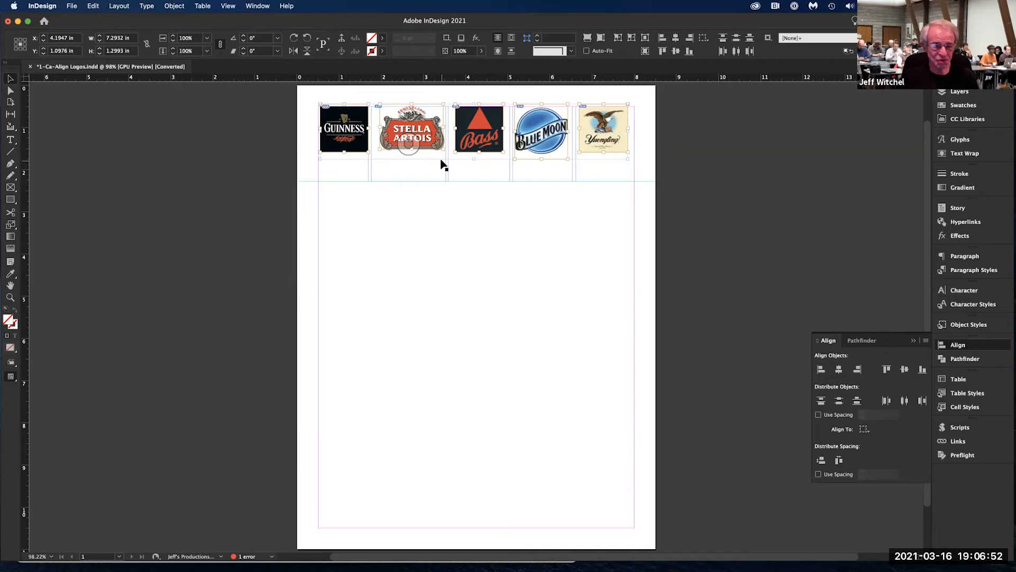
- Switch the screen mode to Preview and deselect the logos
click(11, 376)
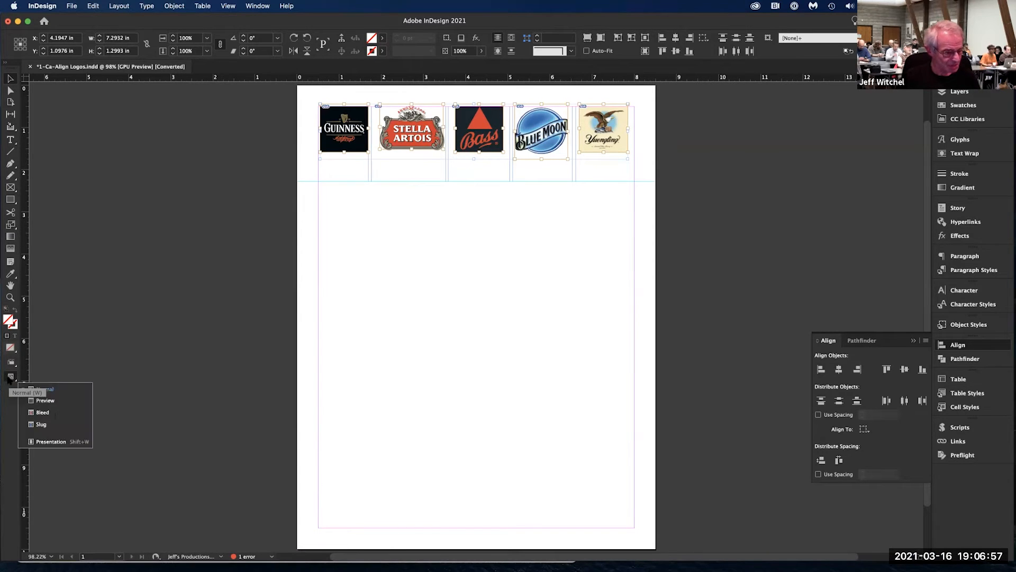
click(42, 401)
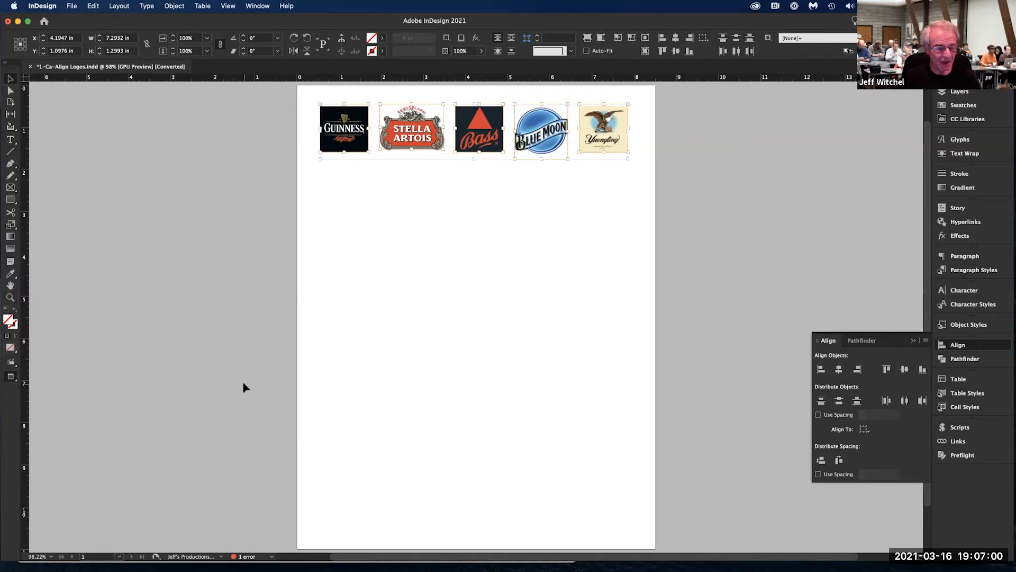
click(341, 392)
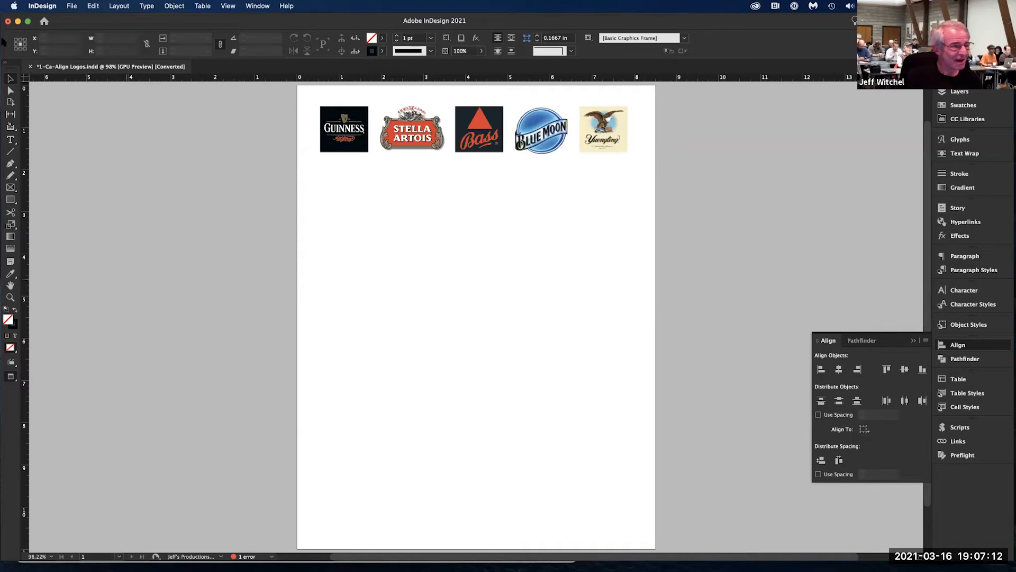
- Close the logo document without saving and open 4.Scripts for Non-Scripters.r2.indd from the 4.Scripts for Non-Scripters folder
click(30, 67)
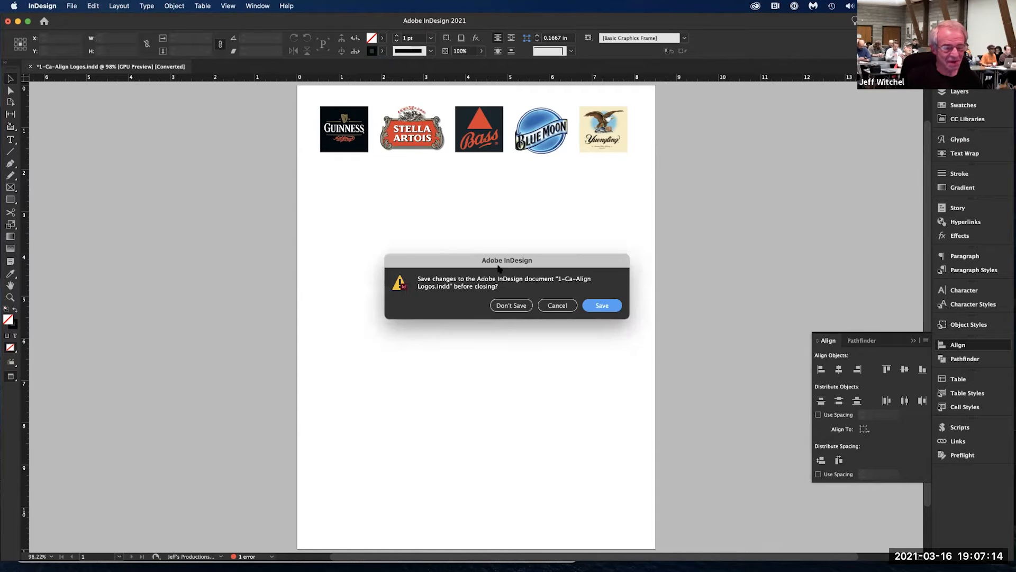
click(521, 304)
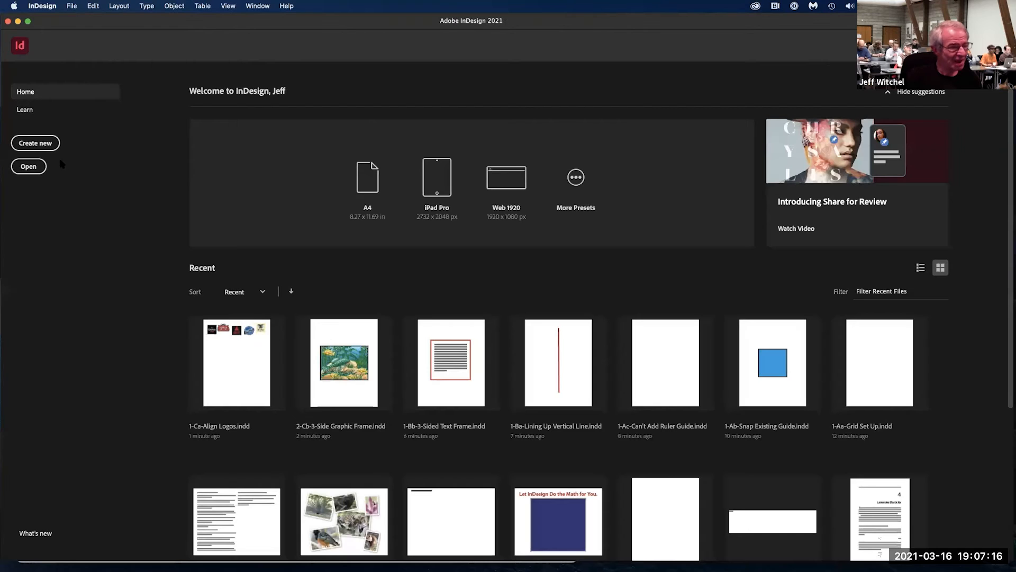
click(42, 166)
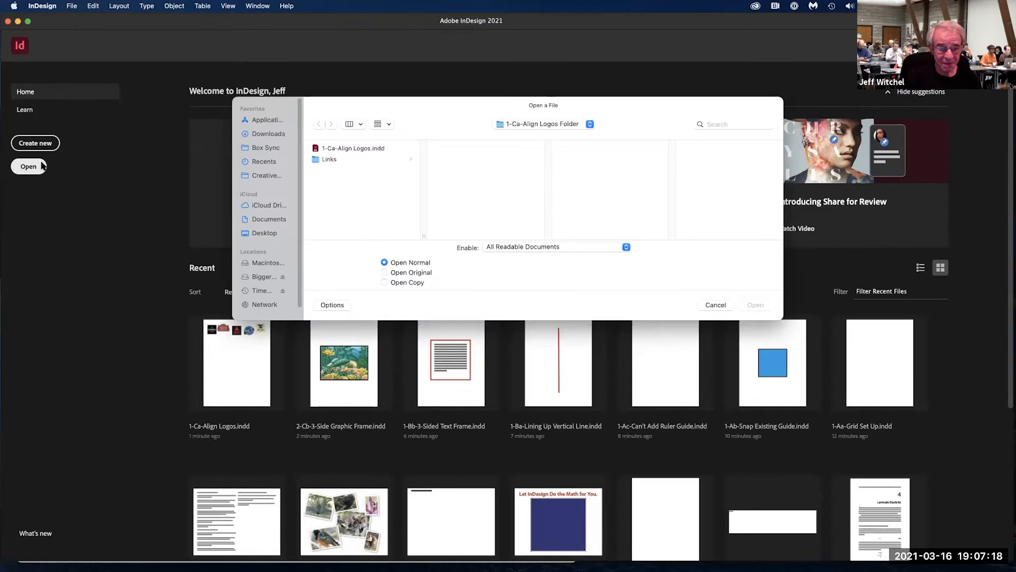
click(527, 124)
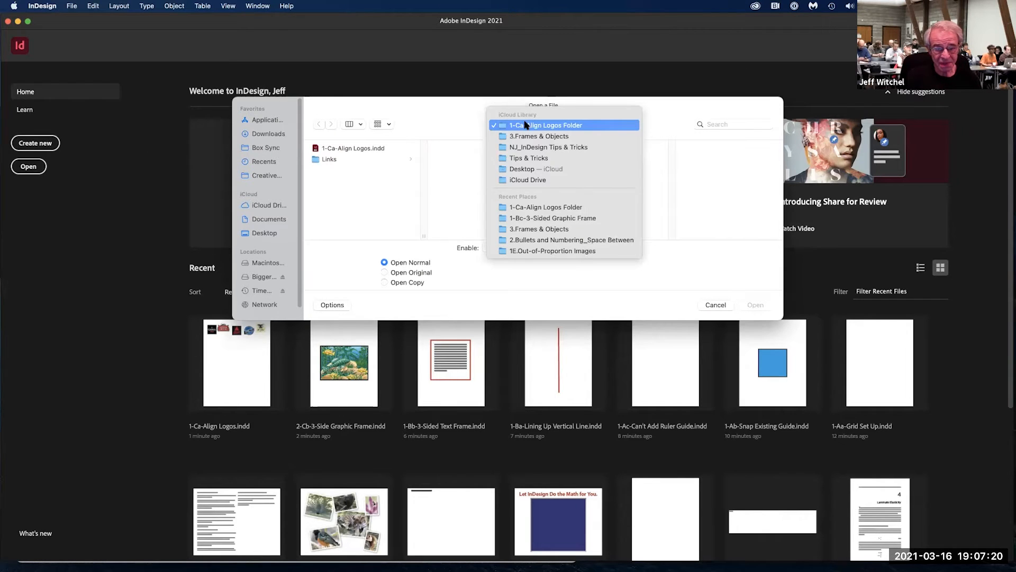
click(526, 137)
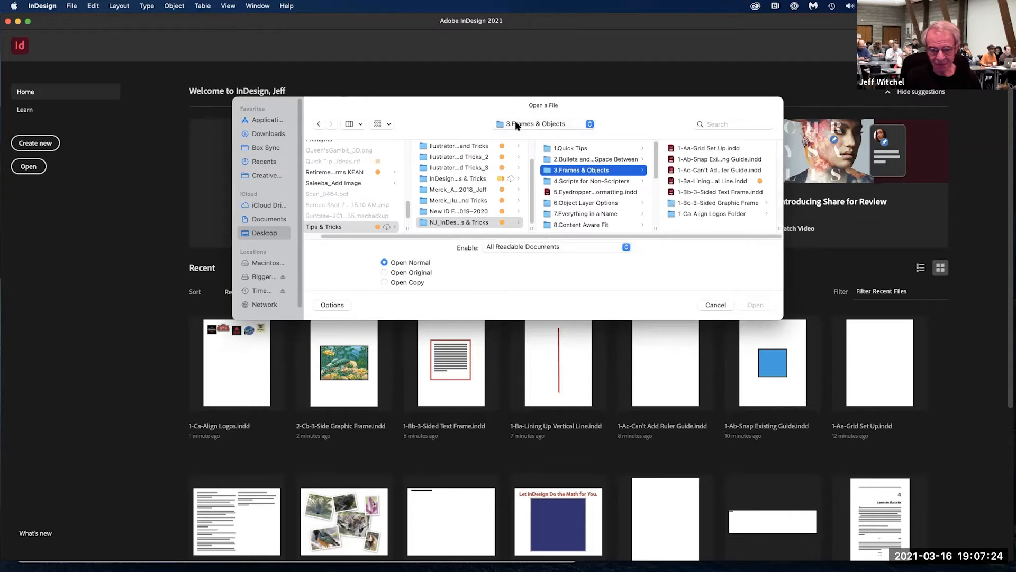
click(562, 182)
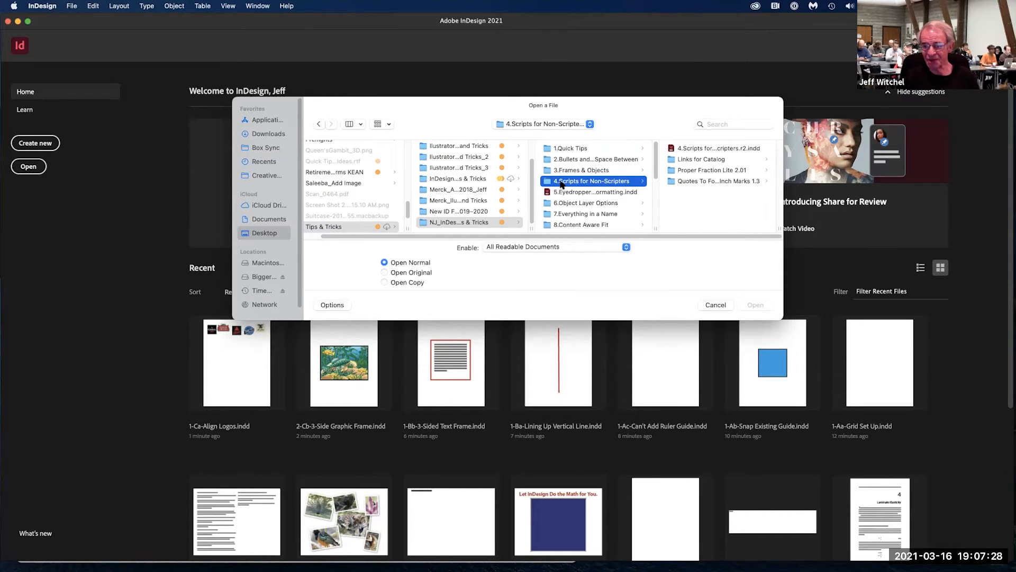
click(697, 151)
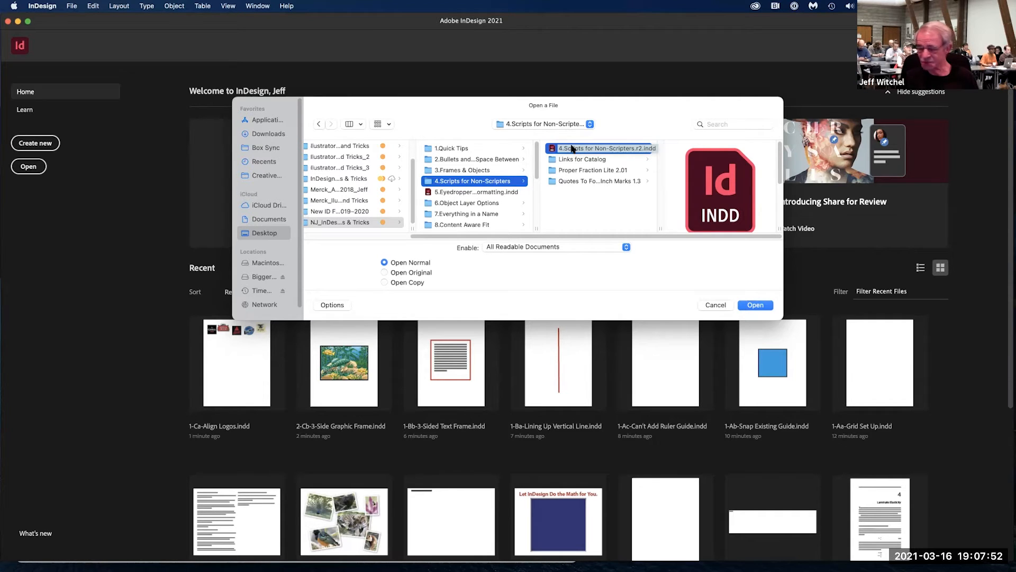
double_click(551, 150)
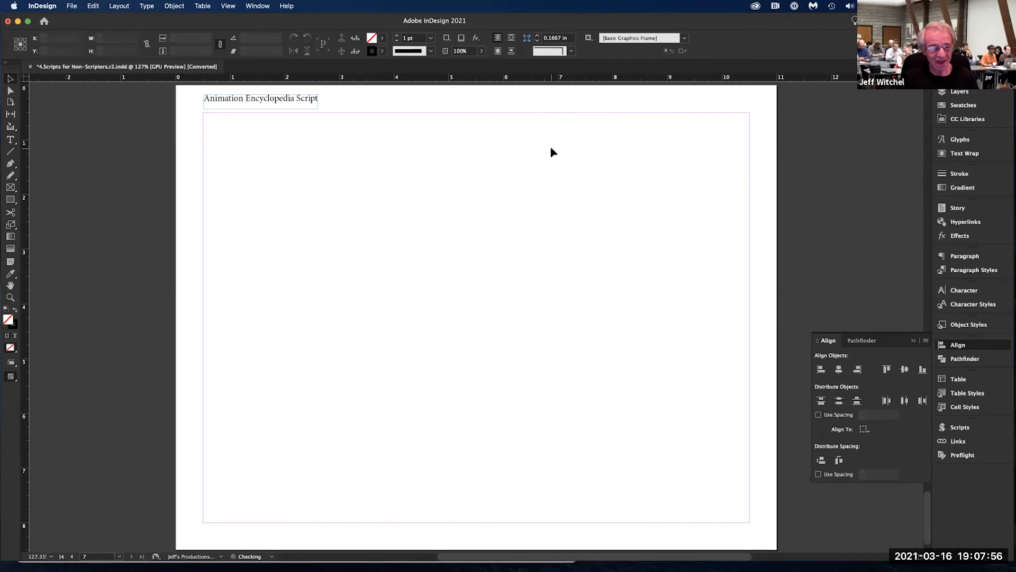
- Go to the Add Guides page at the start of the document and select all four red frames
scroll(551, 152, up, 15)
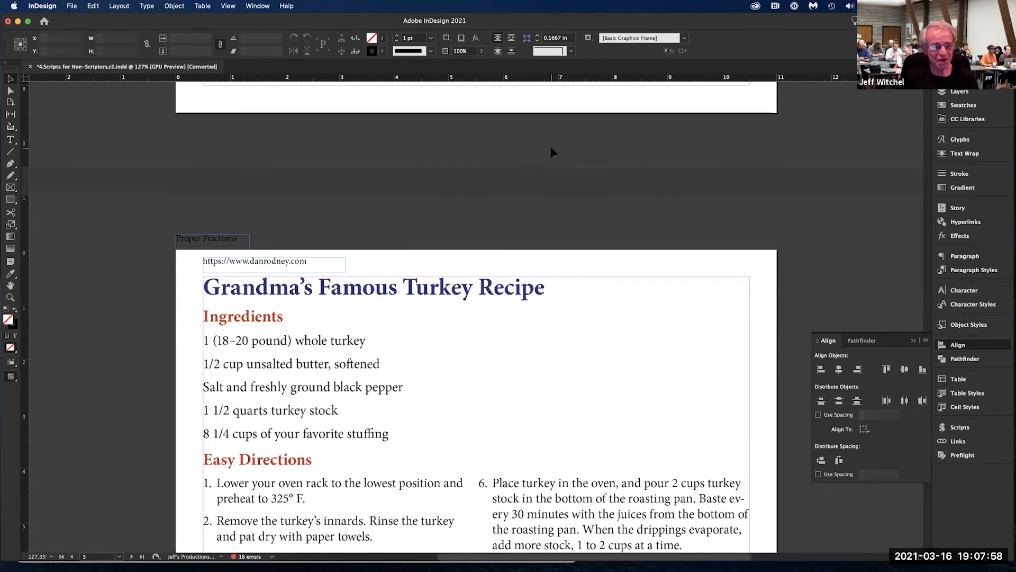
scroll(552, 153, up, 20)
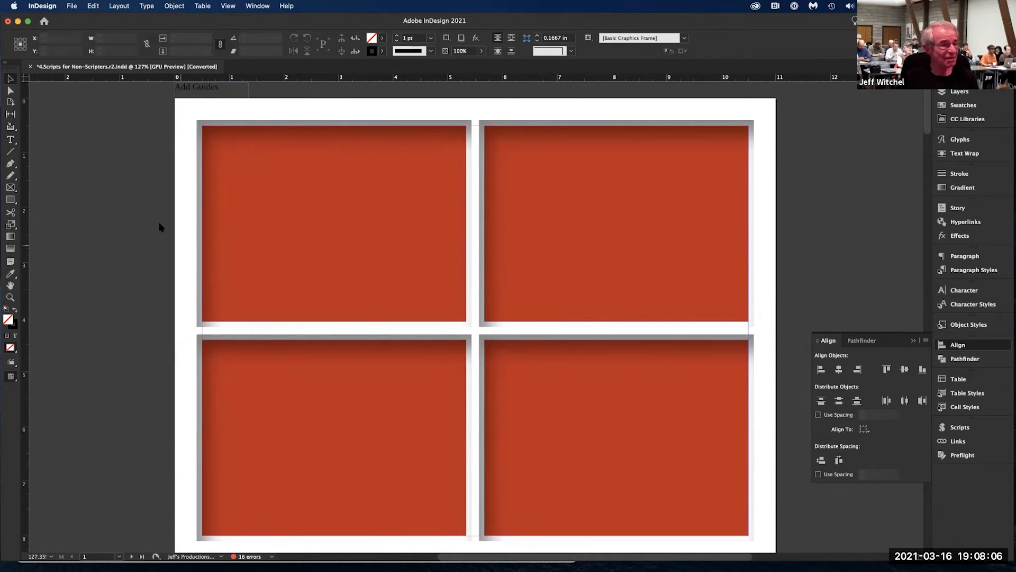
click(123, 5)
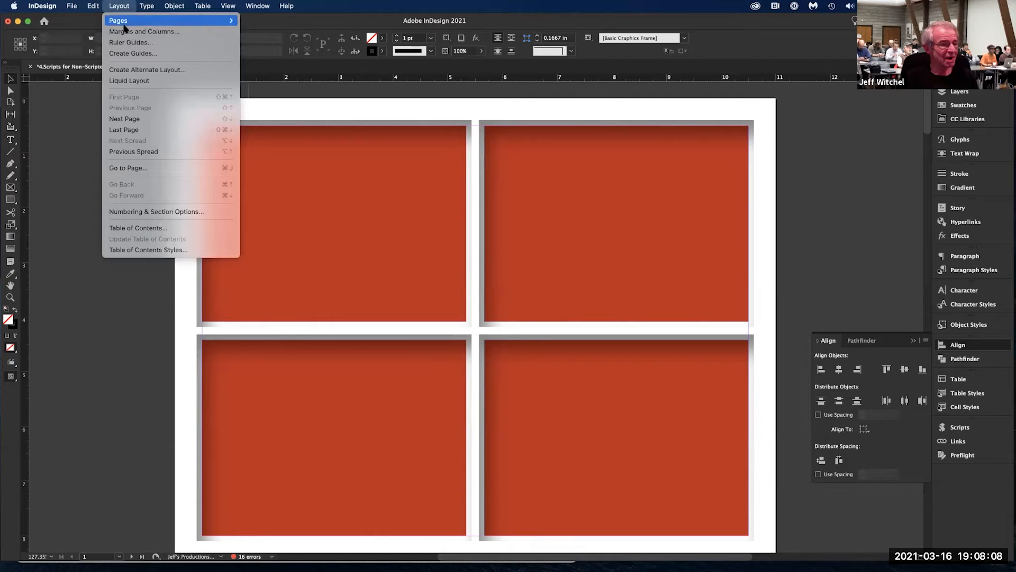
click(125, 53)
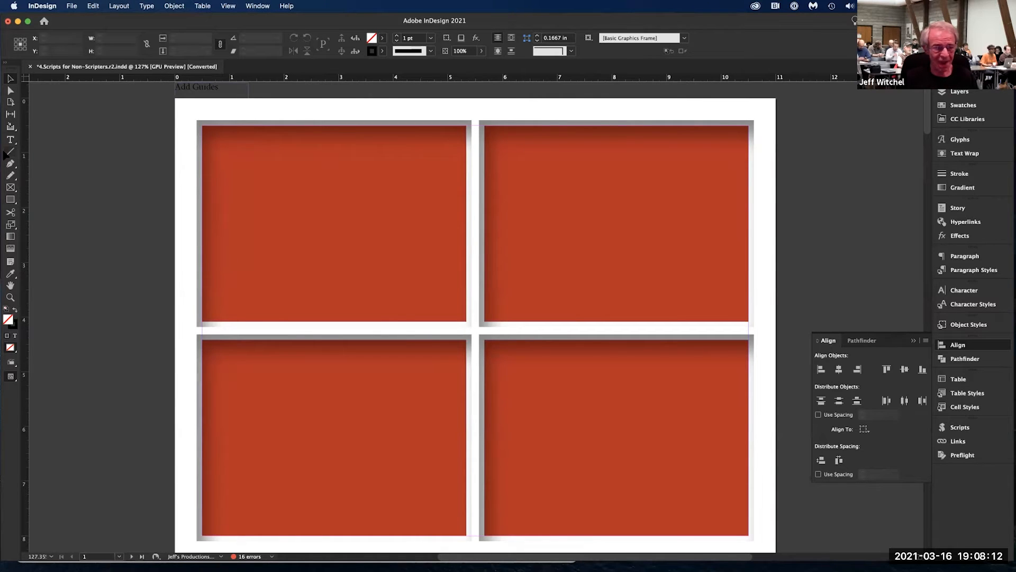
drag(180, 116, 772, 463)
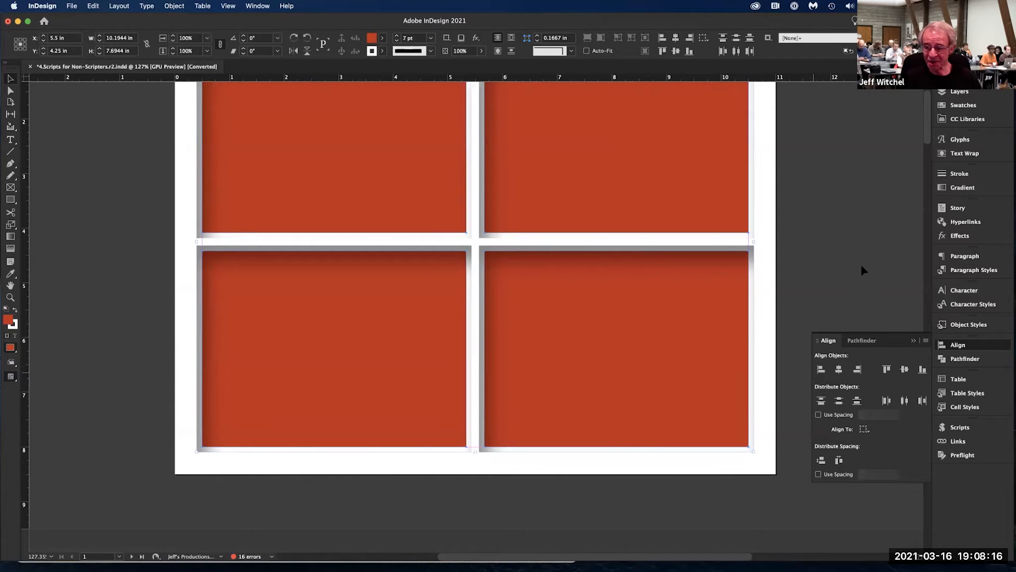
scroll(927, 123, up, 5)
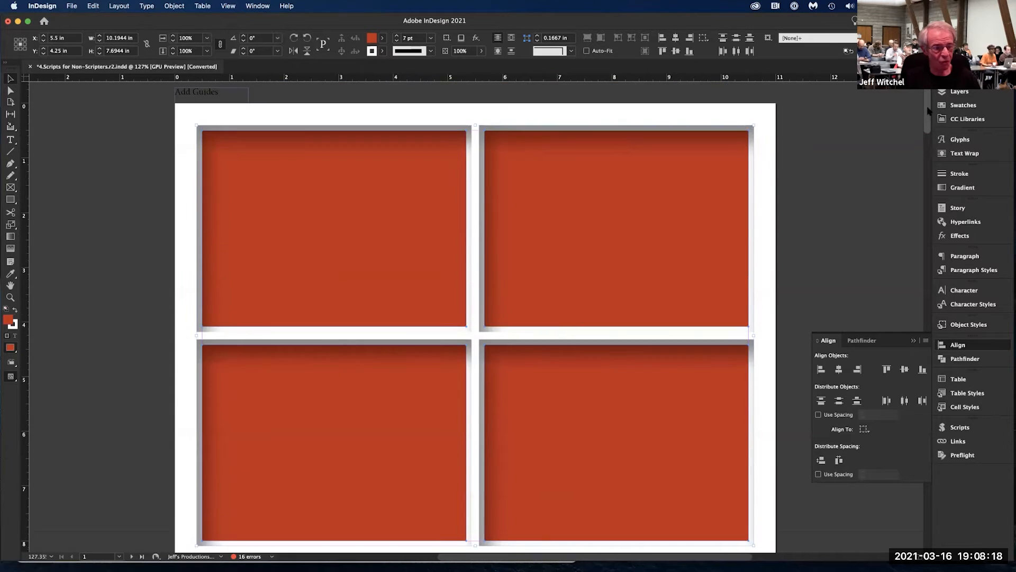
scroll(926, 115, down, 2)
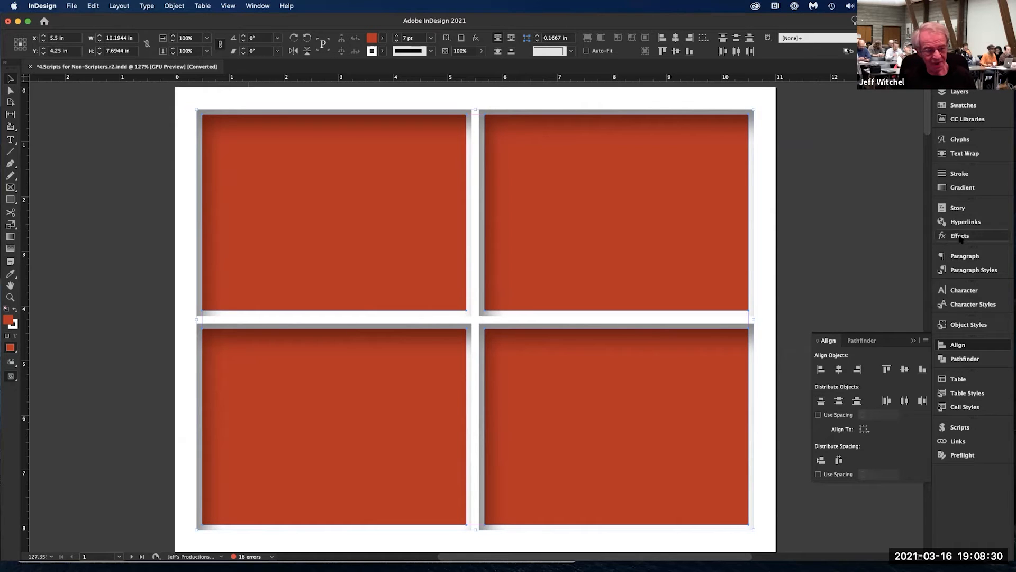
- Show the sample JavaScript scripts by expanding Application, Samples and JavaScript in the list of scripts
click(959, 427)
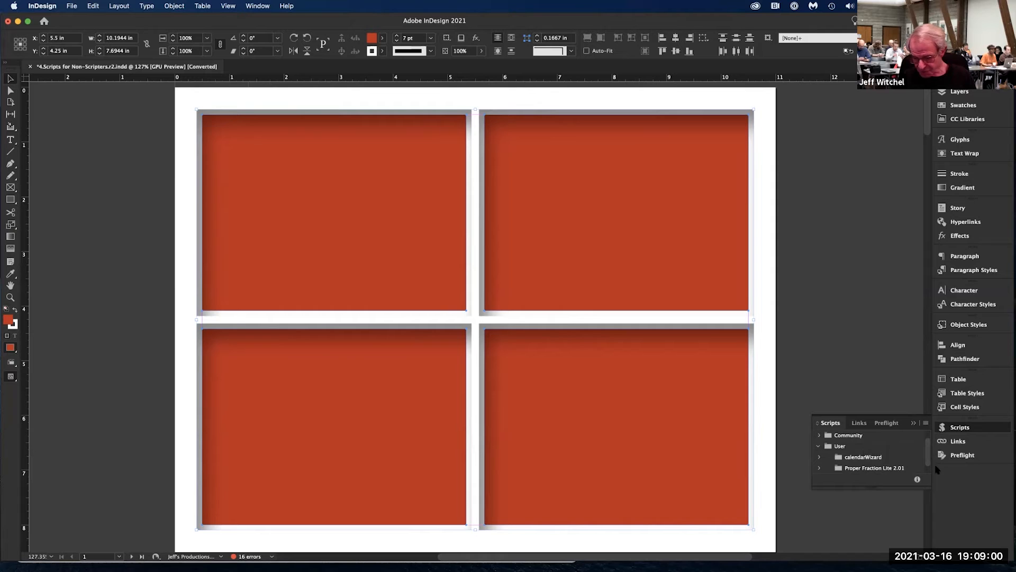
scroll(928, 448, up, 1)
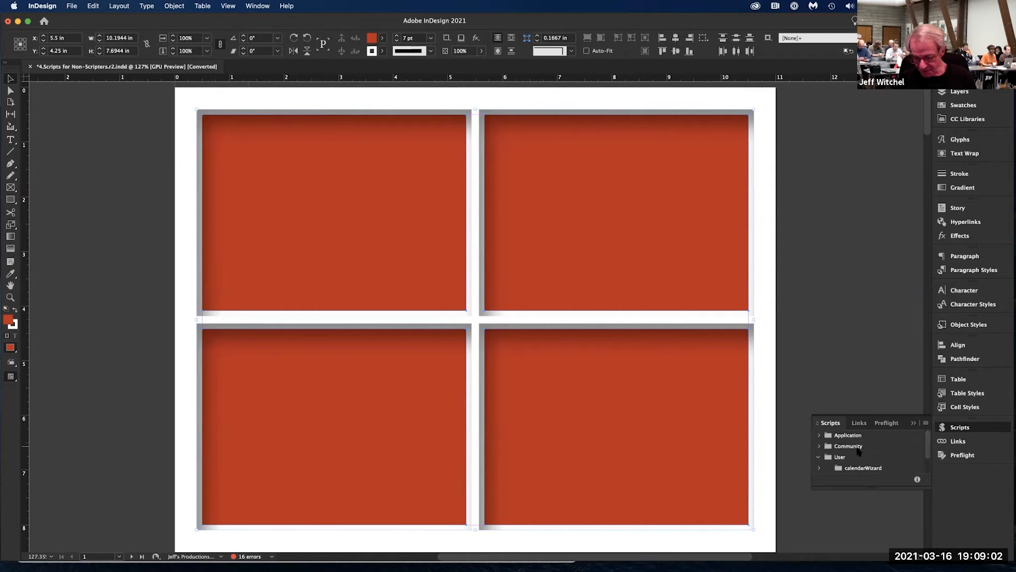
click(842, 435)
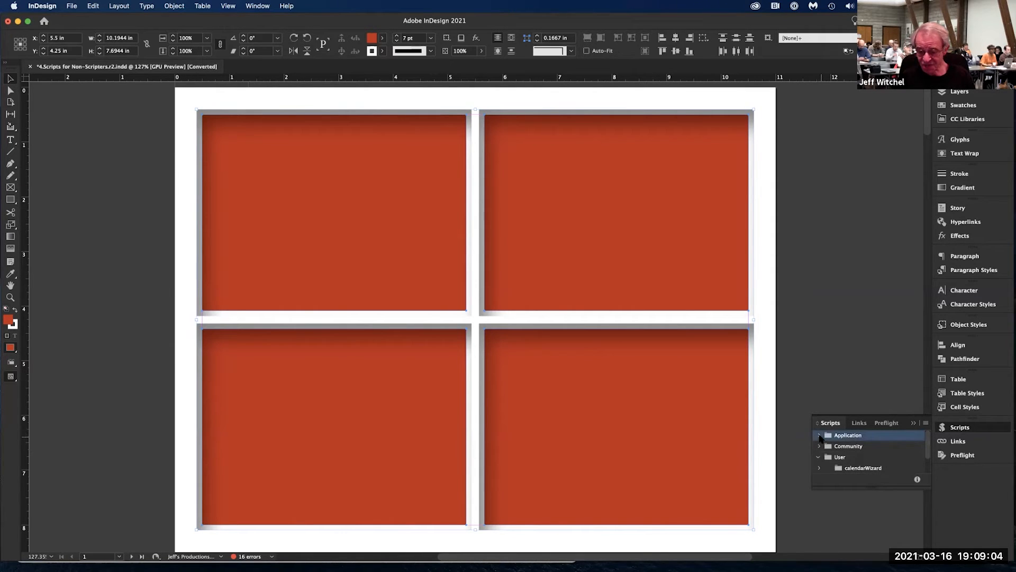
click(820, 436)
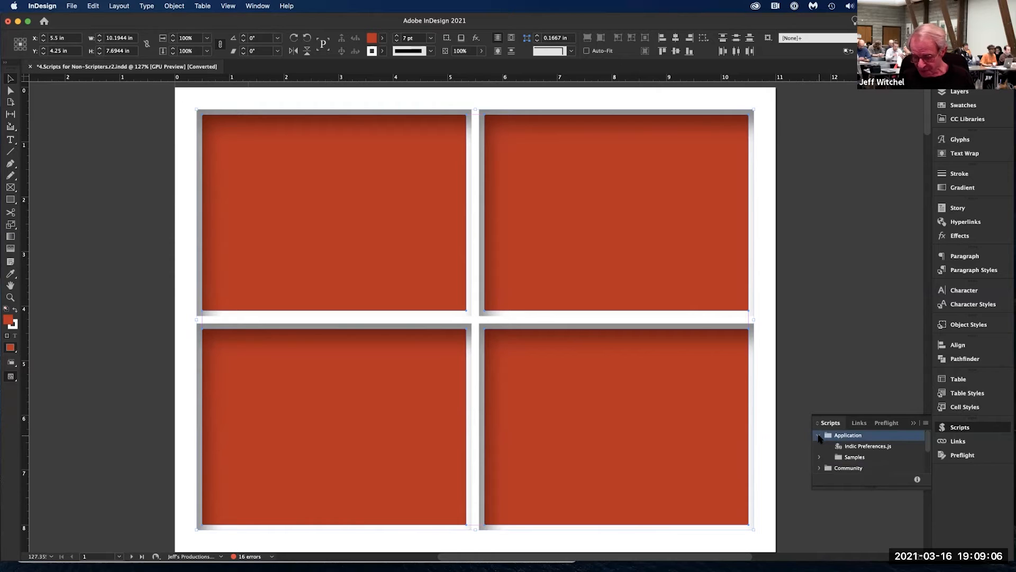
click(819, 457)
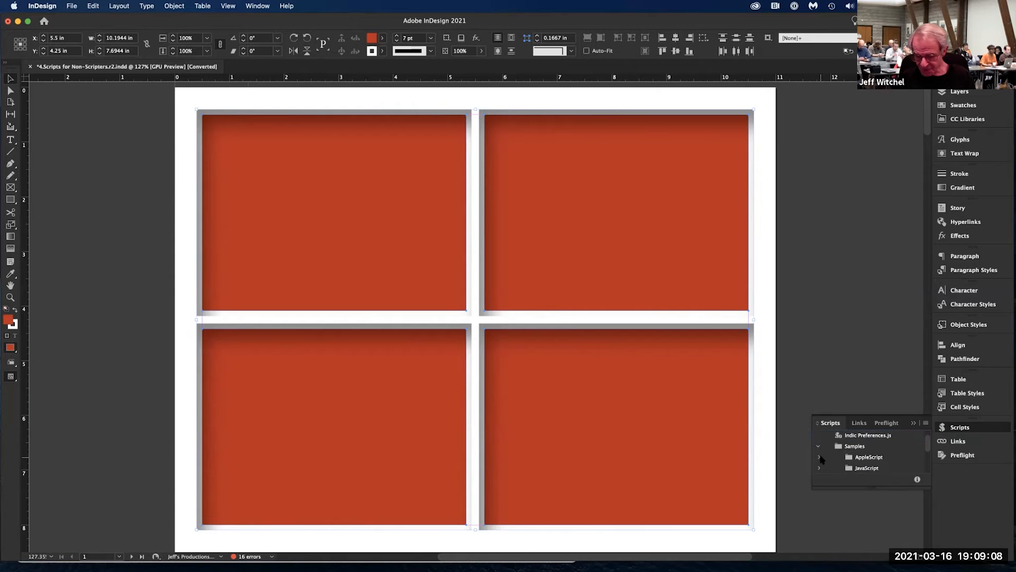
scroll(868, 462, down, 1)
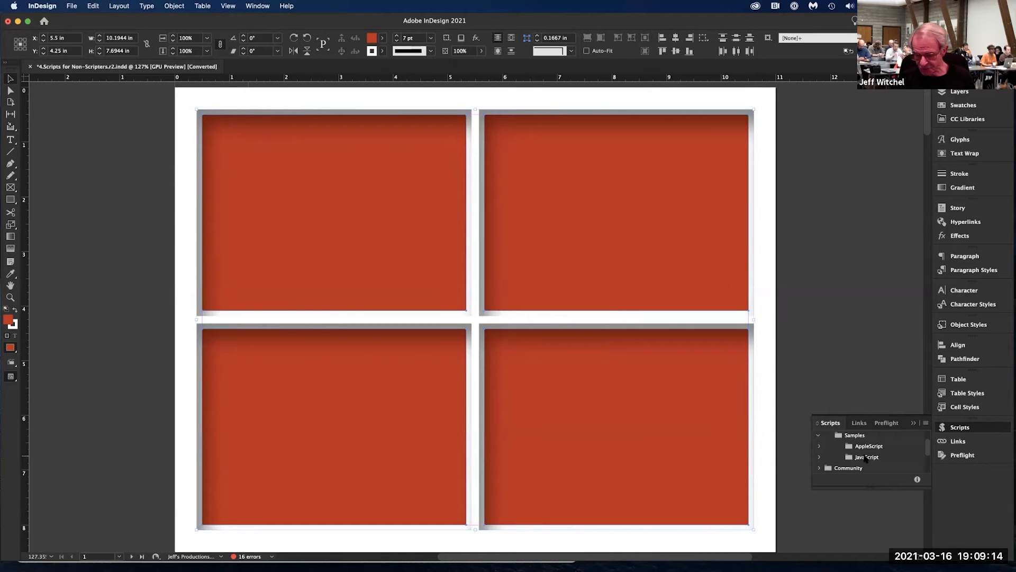
click(866, 458)
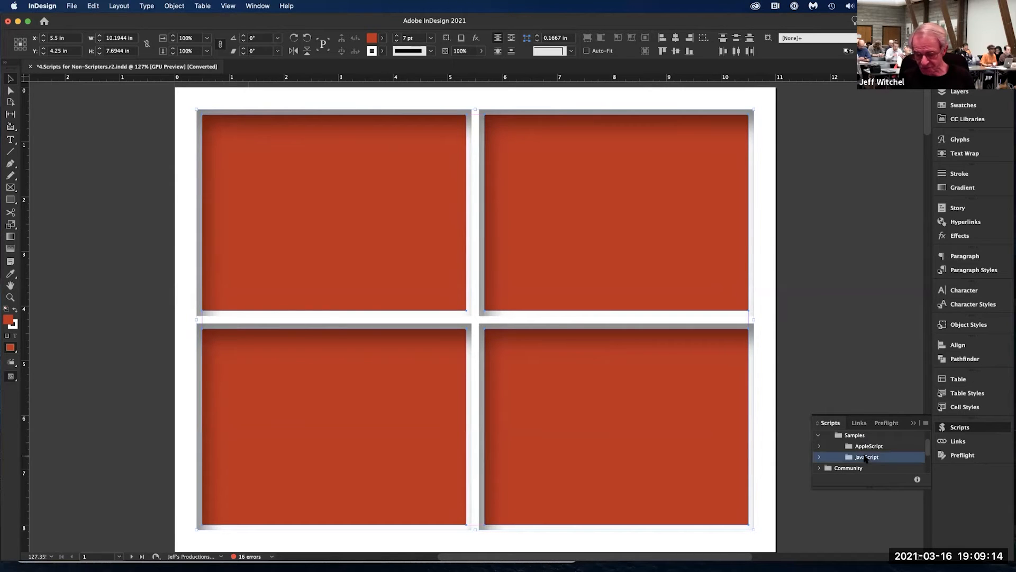
click(820, 457)
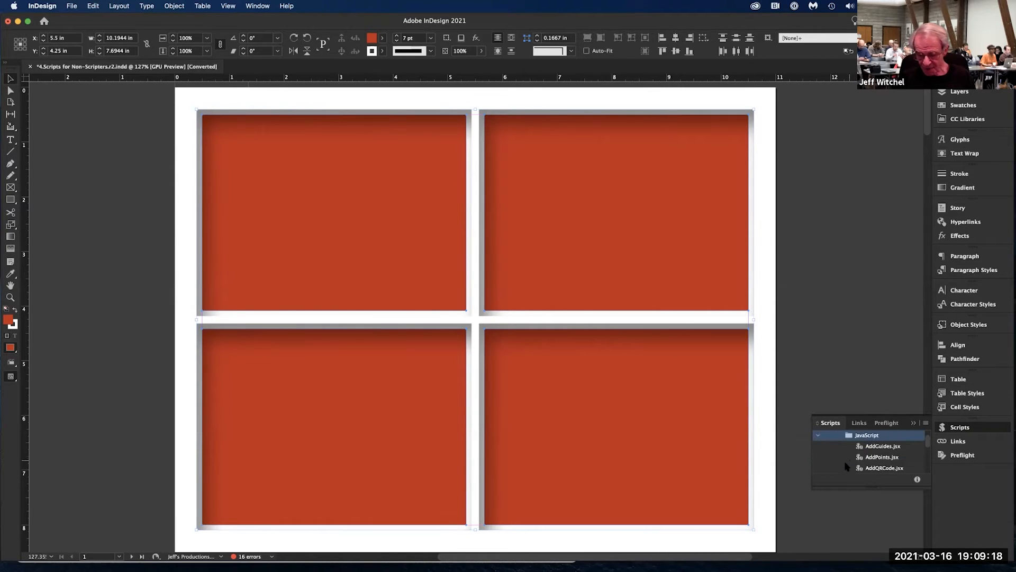
- Enlarge the script list and look through the JavaScript samples as far as MakeGrid.jsx, returning to the start of the folder
drag(871, 482, 864, 559)
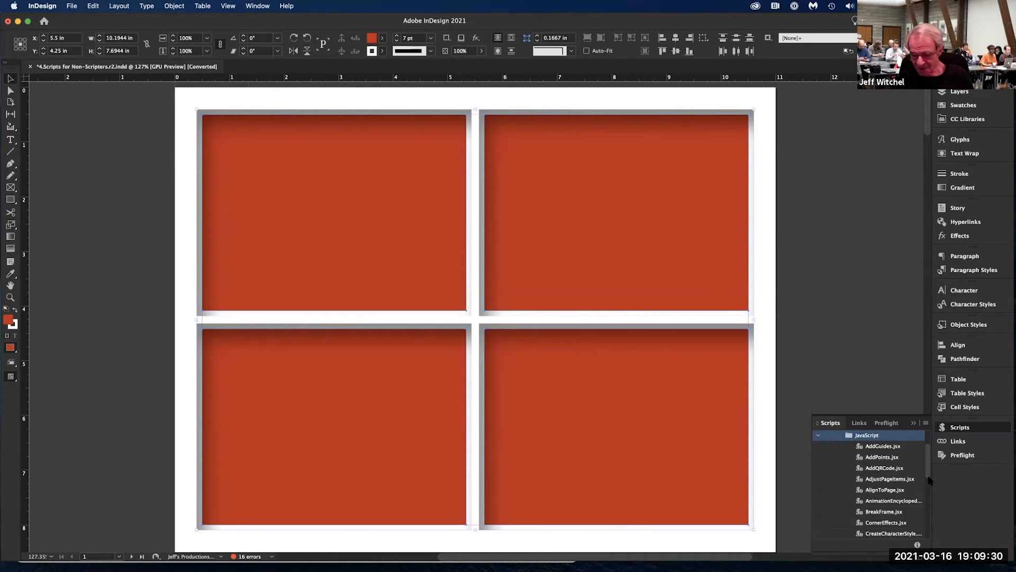
drag(930, 479, 930, 504)
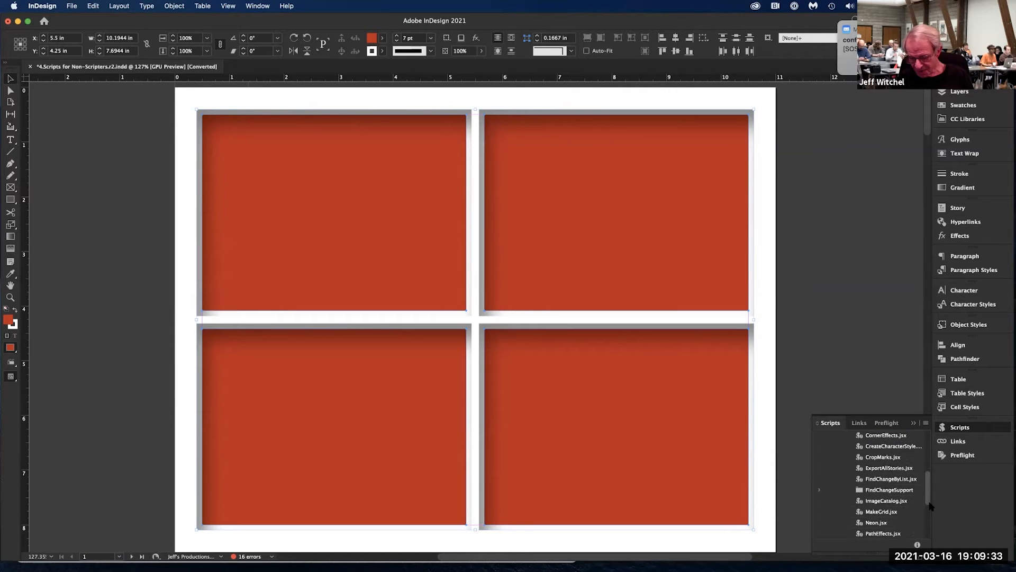
click(882, 512)
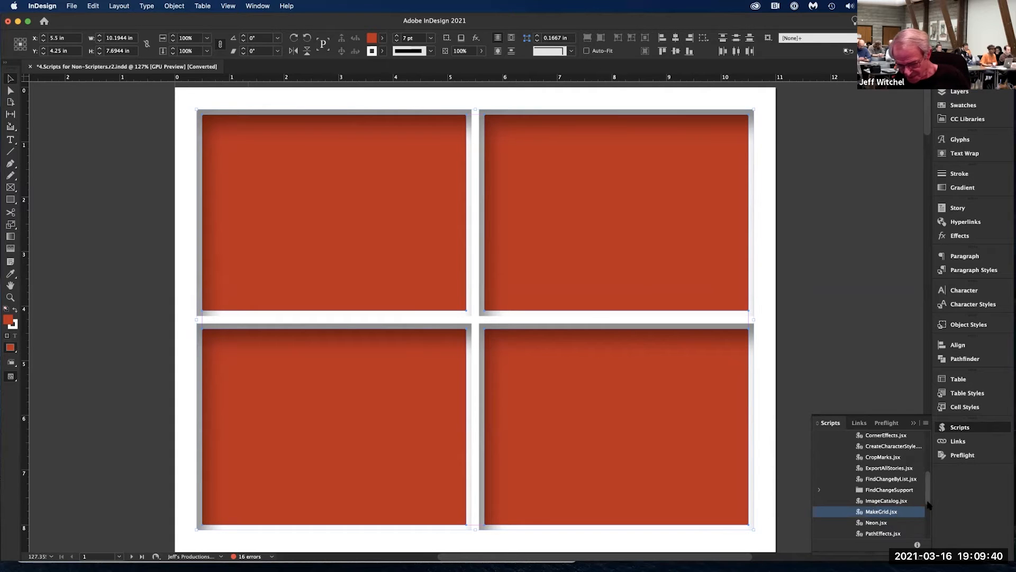
scroll(928, 504, up, 1)
drag(927, 502, 927, 472)
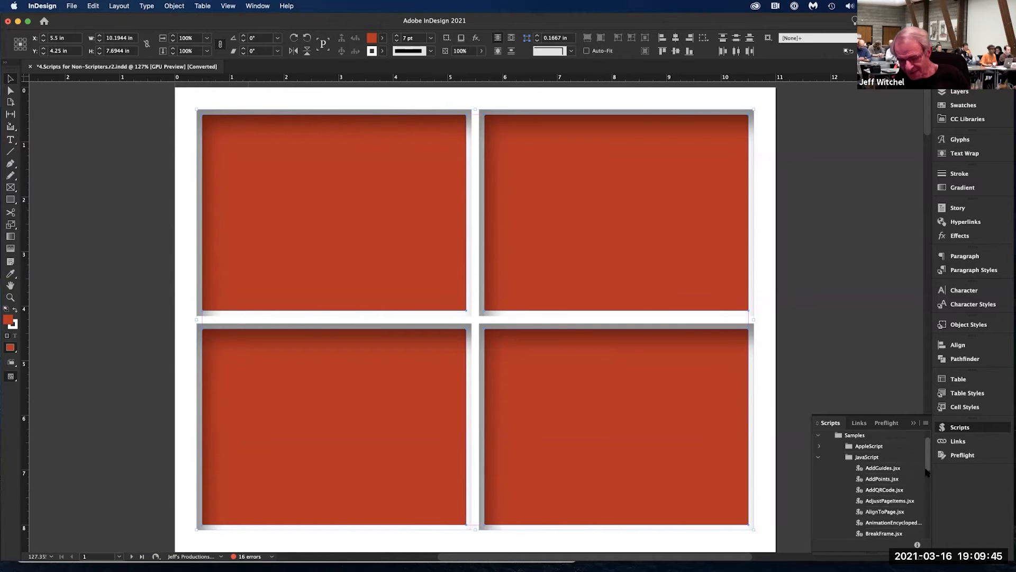
- Run AddGuides.jsx on the four frames, adding guides at each object's top, left, bottom and right but not its horizontal or vertical center
click(885, 470)
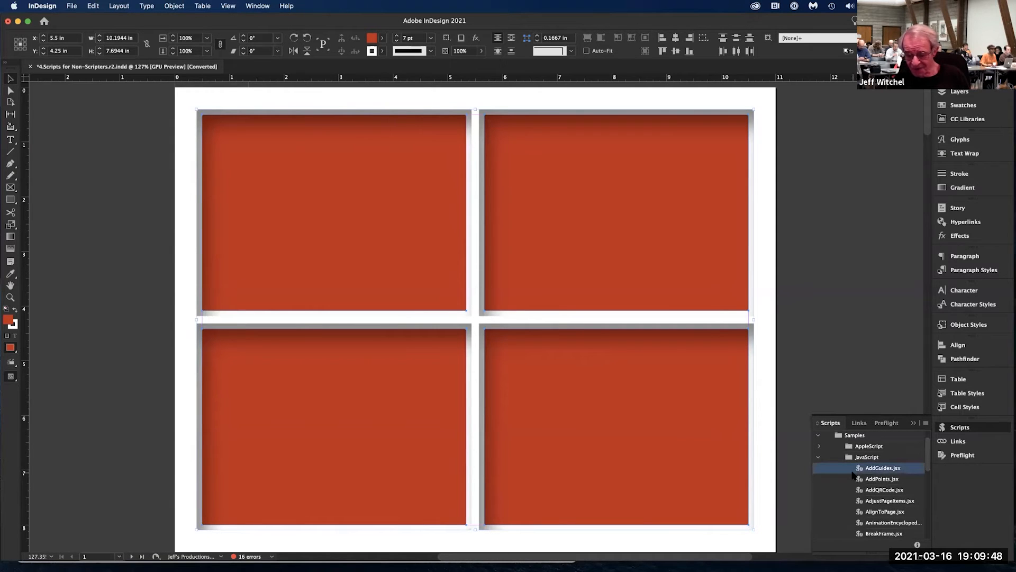
double_click(881, 469)
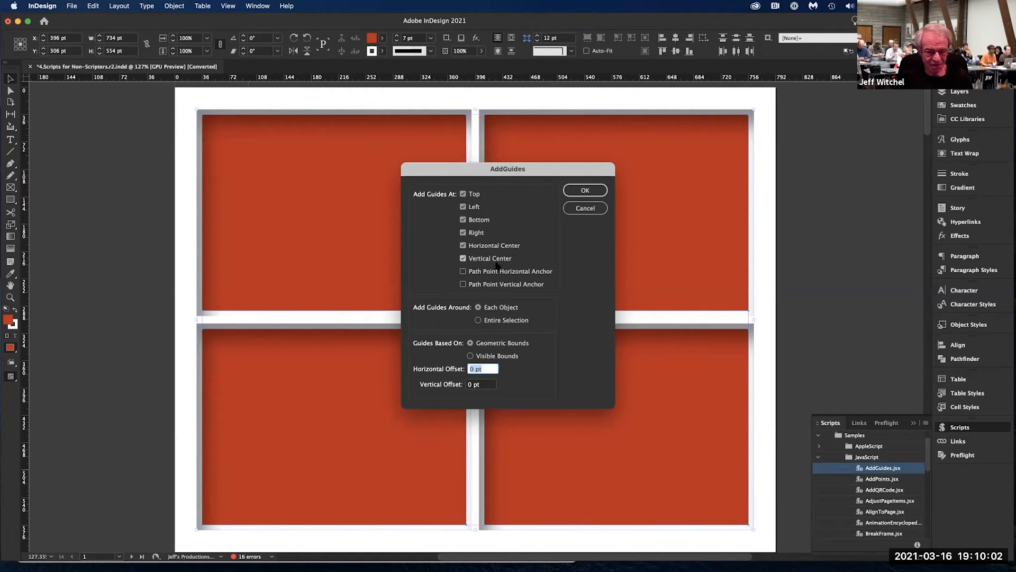
click(463, 245)
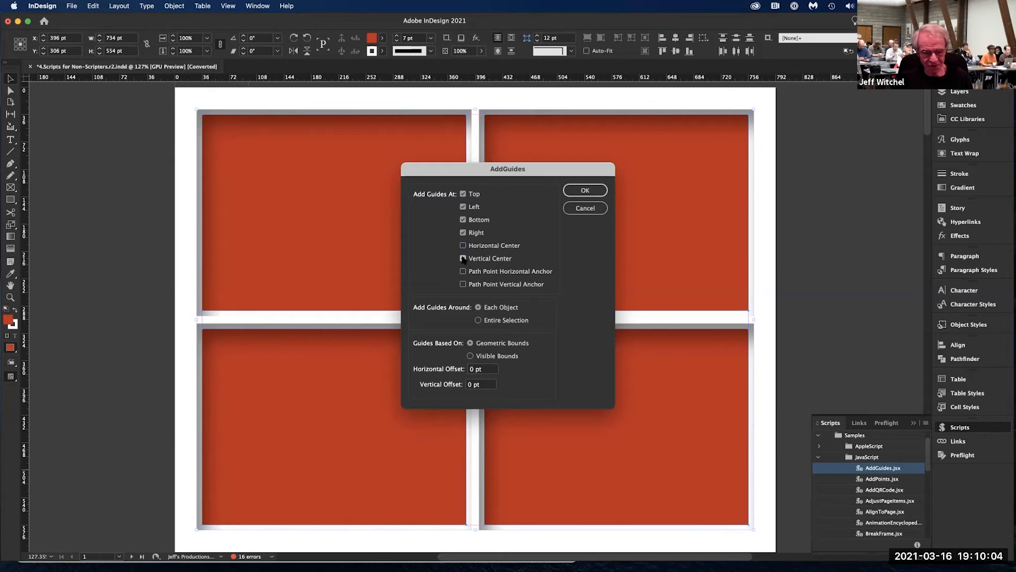
click(463, 258)
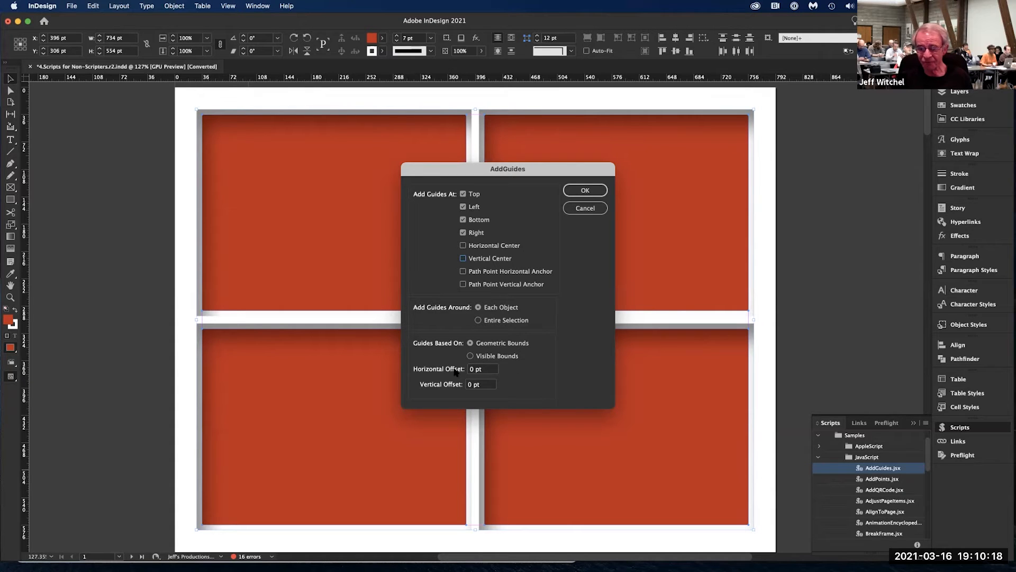
click(585, 191)
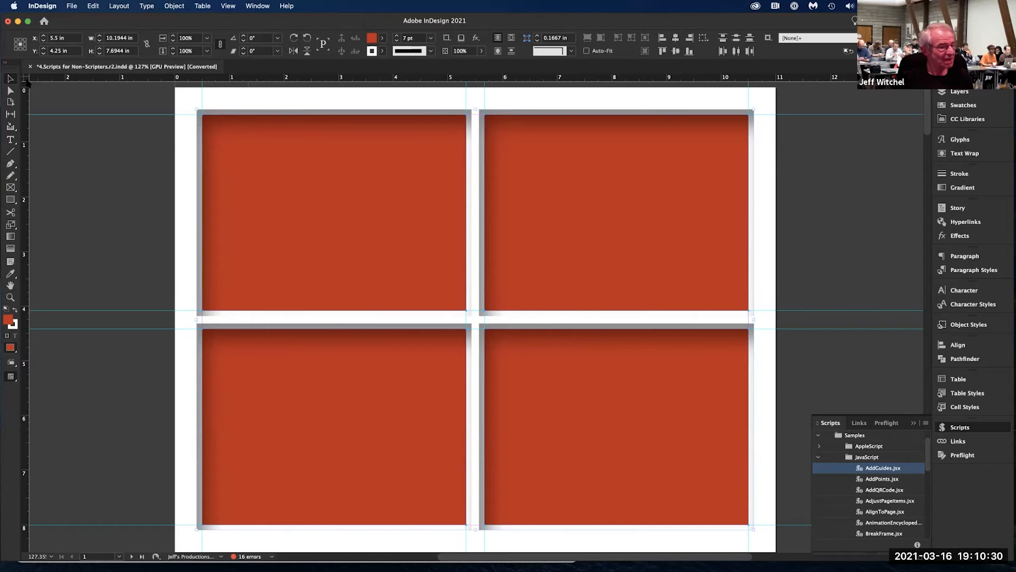
- Go to the ImageCatalog.jsx page and run the ImageCatalog.jsx script with Links for Catalog as the image folder
scroll(227, 215, down, 10)
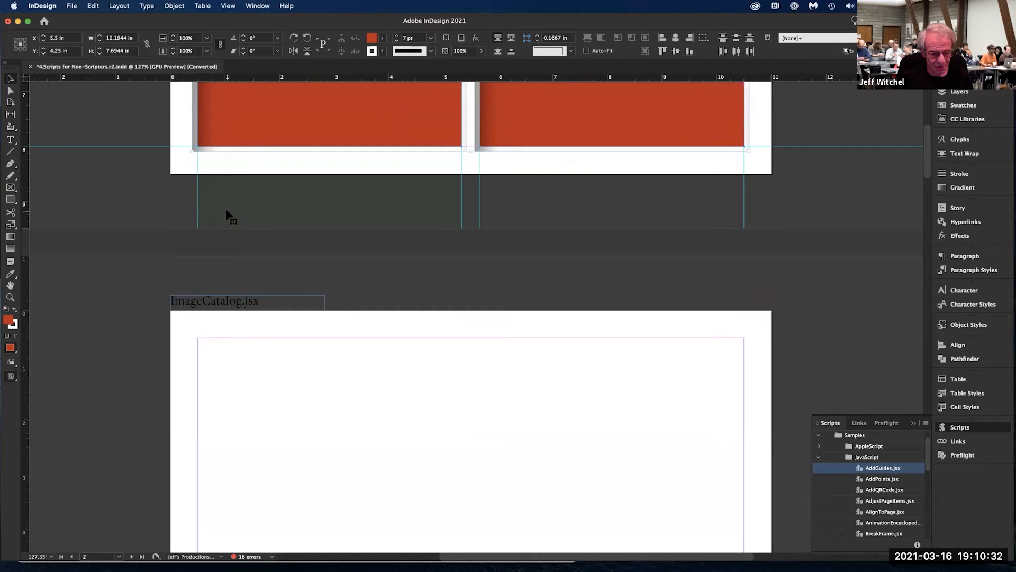
scroll(227, 216, down, 5)
scroll(227, 216, right, 1)
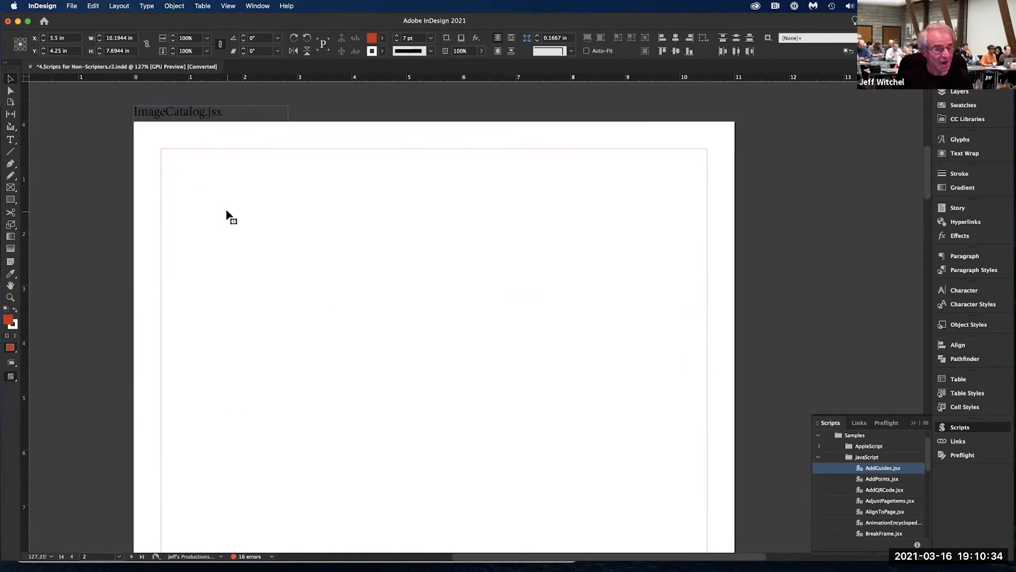
scroll(228, 216, down, 1)
scroll(228, 216, right, 1)
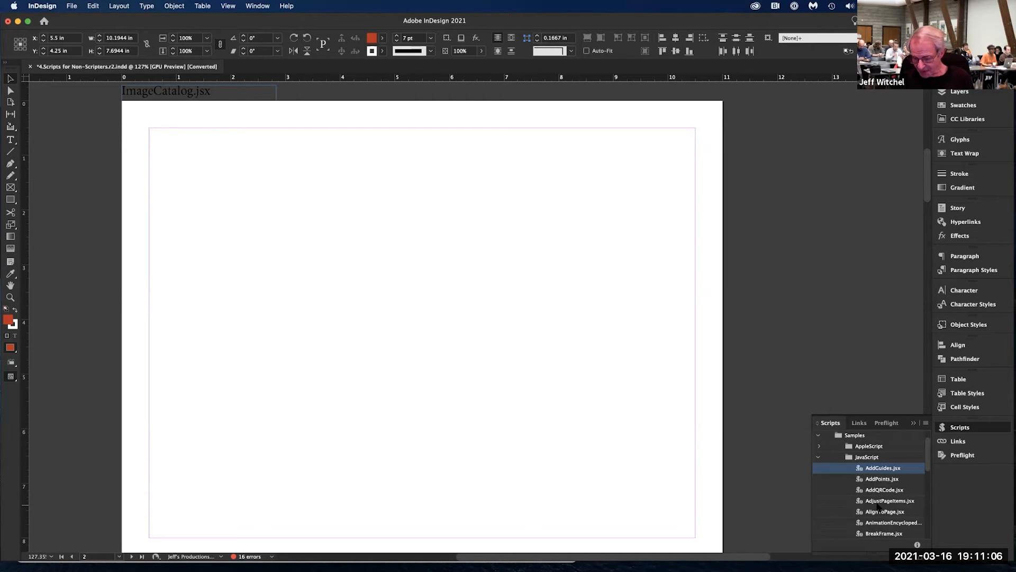
scroll(878, 506, down, 5)
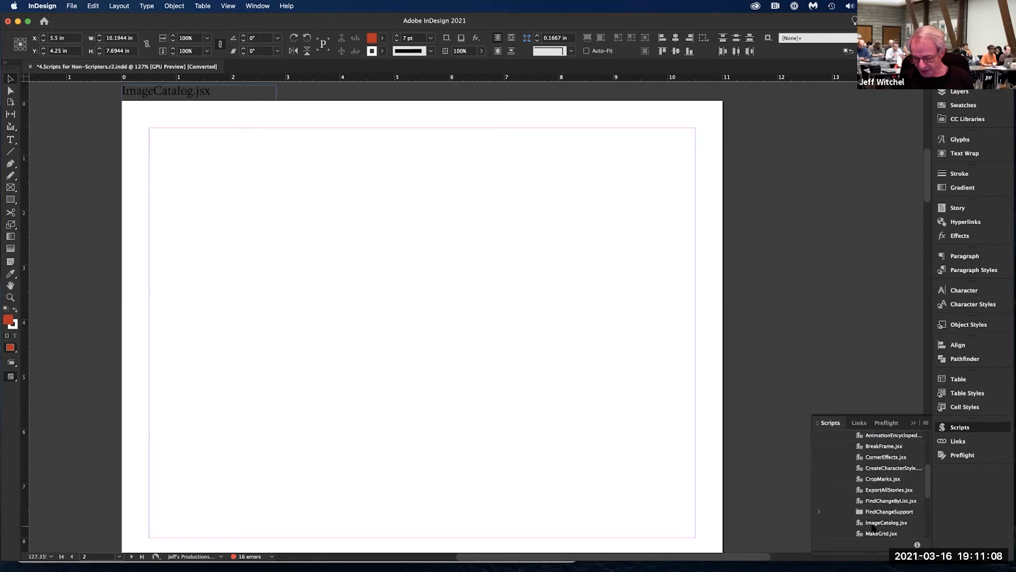
click(875, 525)
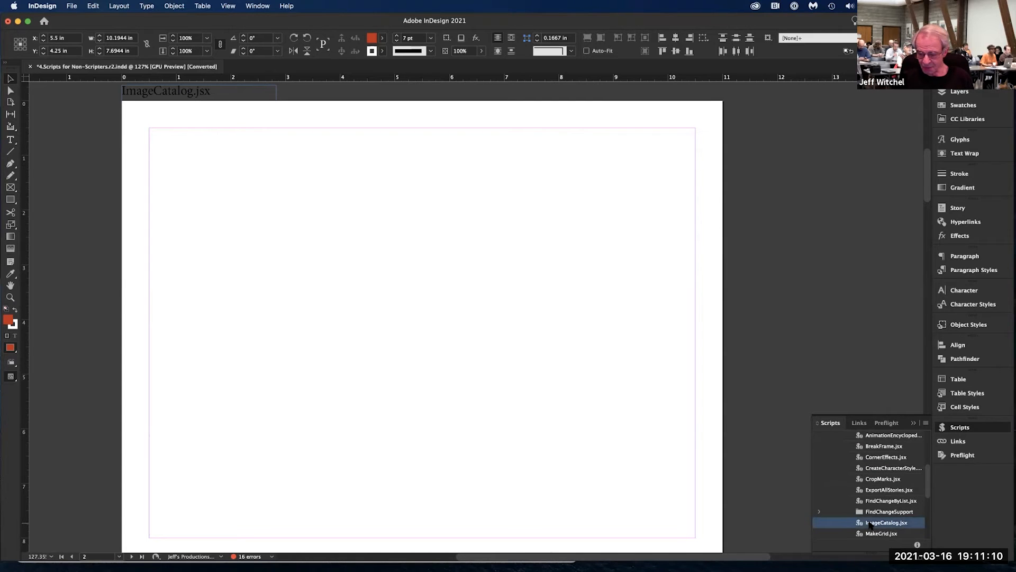
double_click(870, 524)
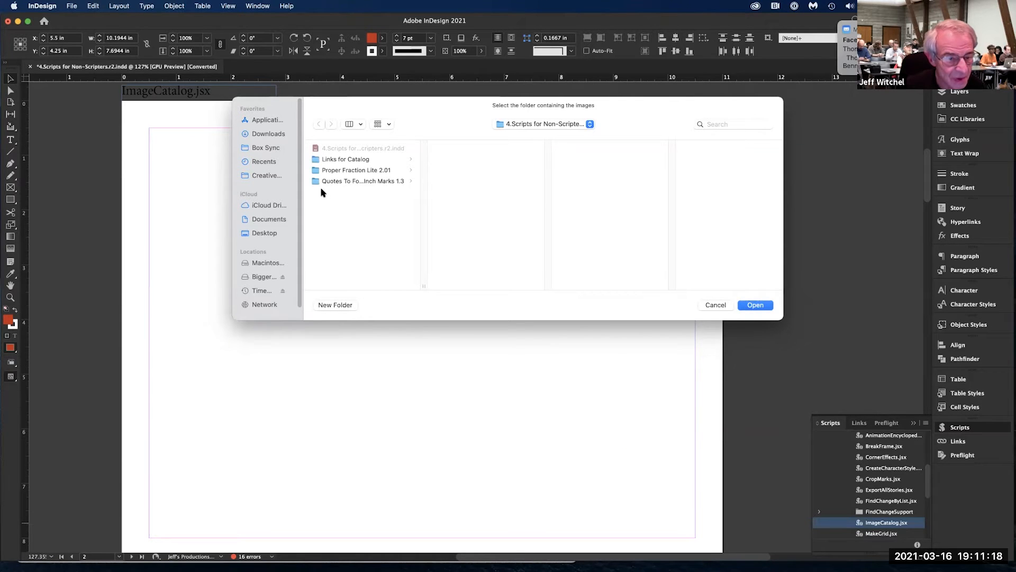
click(321, 160)
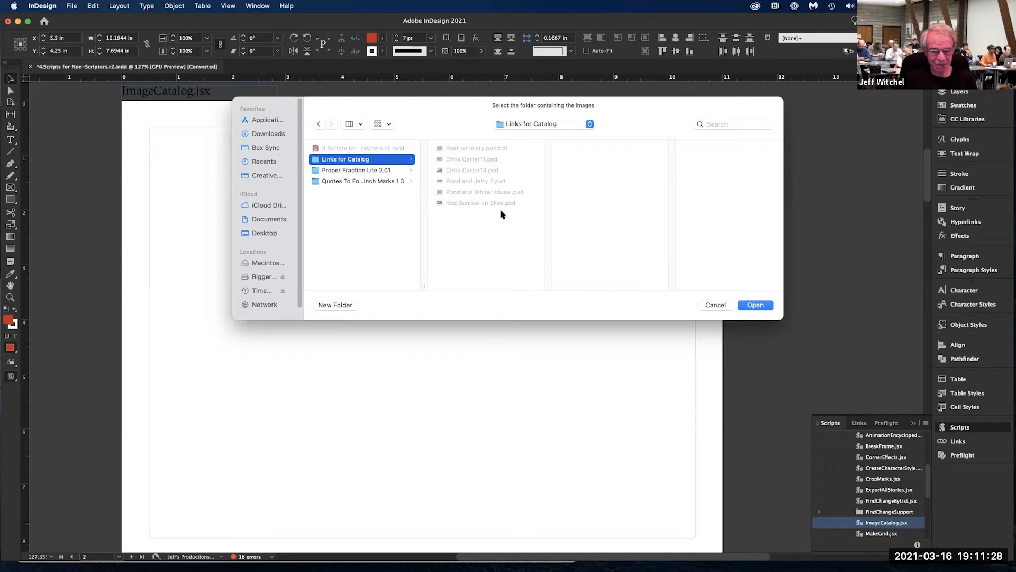
click(755, 305)
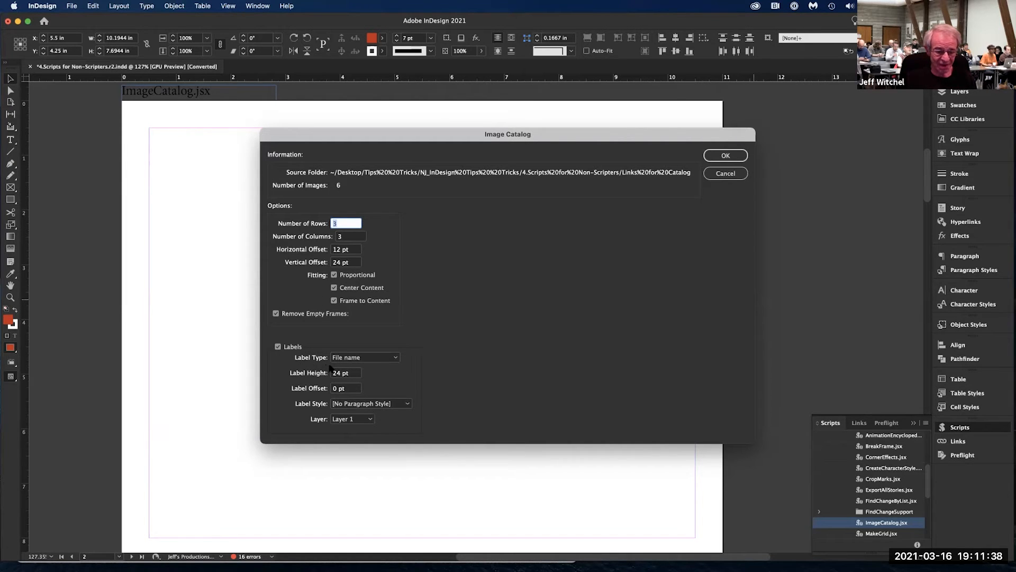
- Generate the image catalog with 3 rows, 3 columns and file names as labels
click(396, 358)
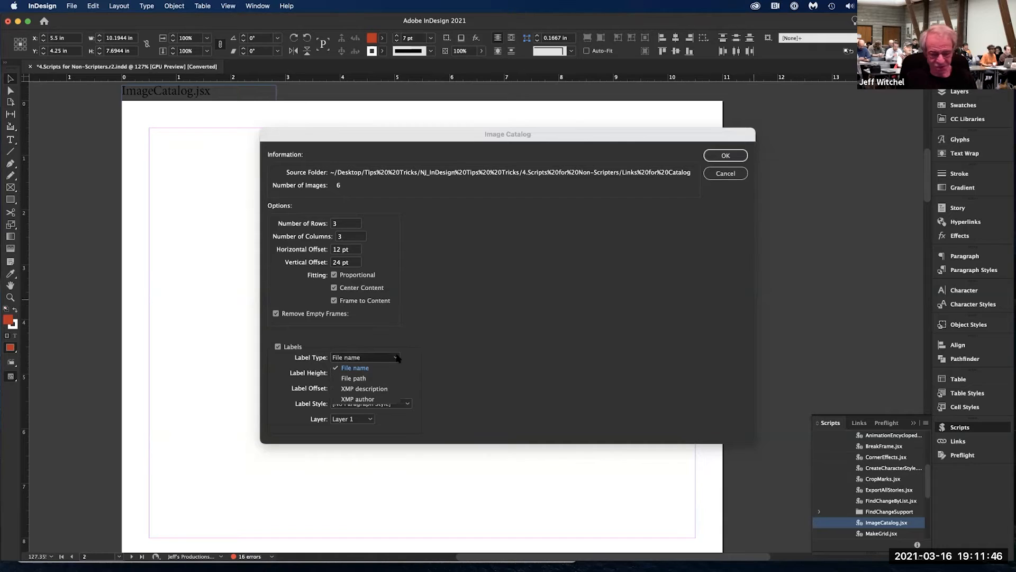
click(388, 337)
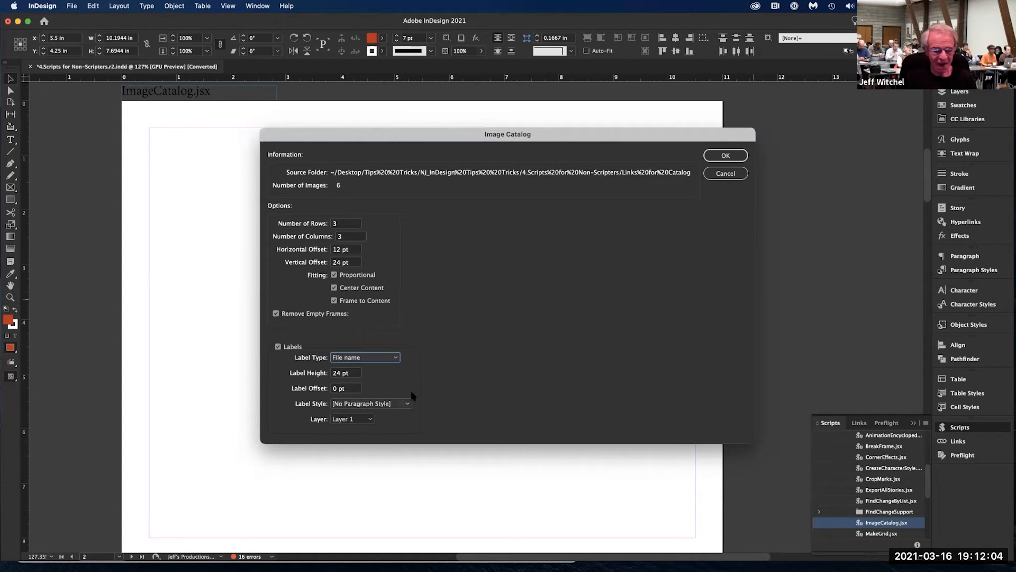
click(733, 157)
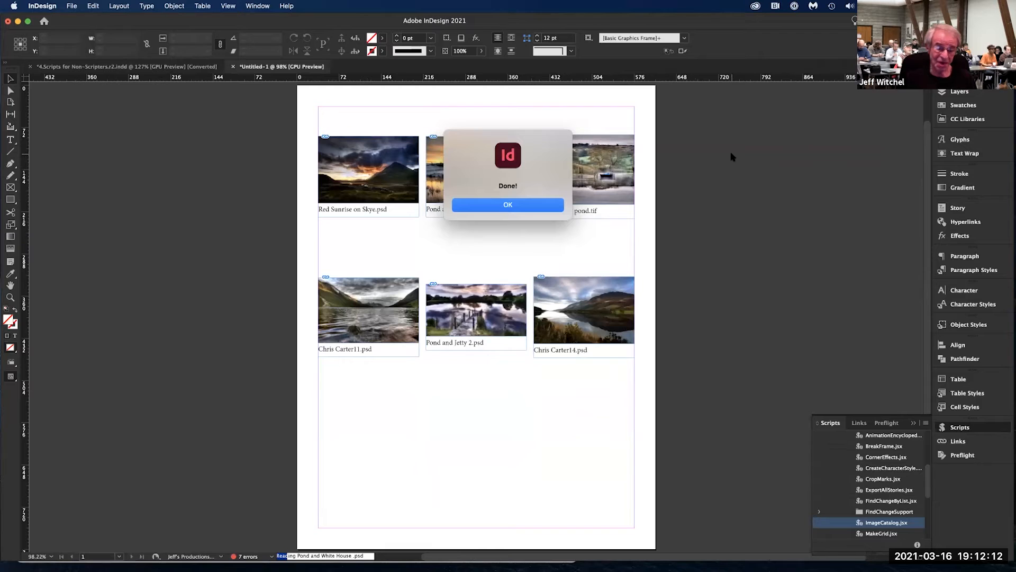
click(495, 205)
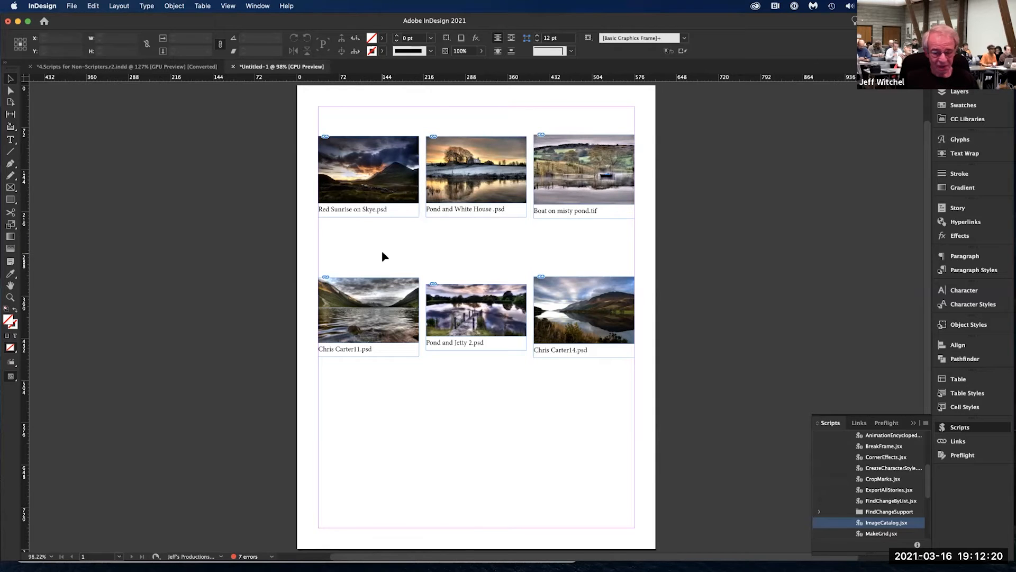
- Review the generated catalog page and close that document without saving
scroll(382, 251, down, 3)
scroll(382, 251, up, 5)
click(233, 67)
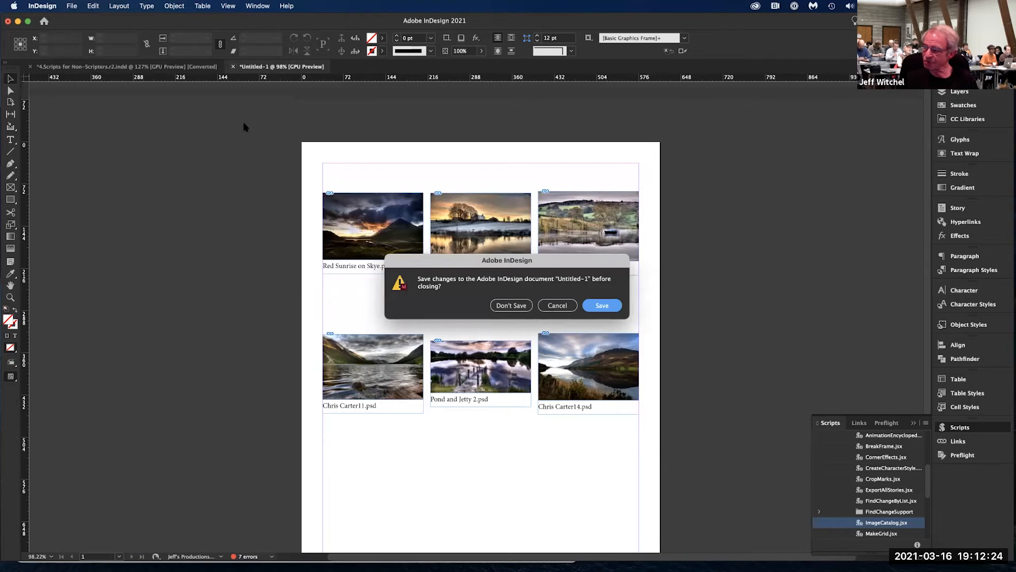
click(498, 306)
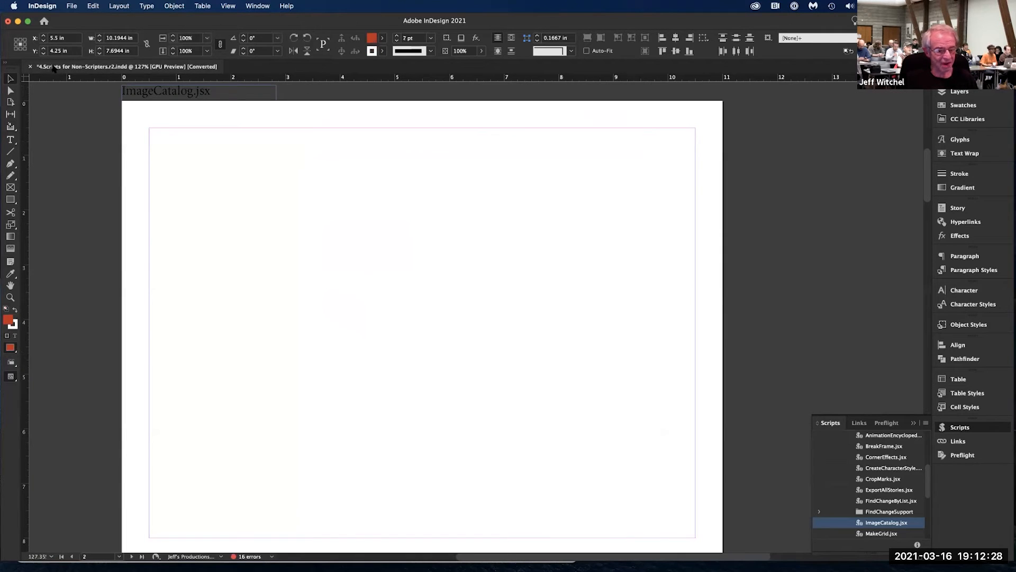
- Run the MakeGrid script on the large blue rectangle to split it into 3 rows and 3 columns
scroll(229, 287, down, 5)
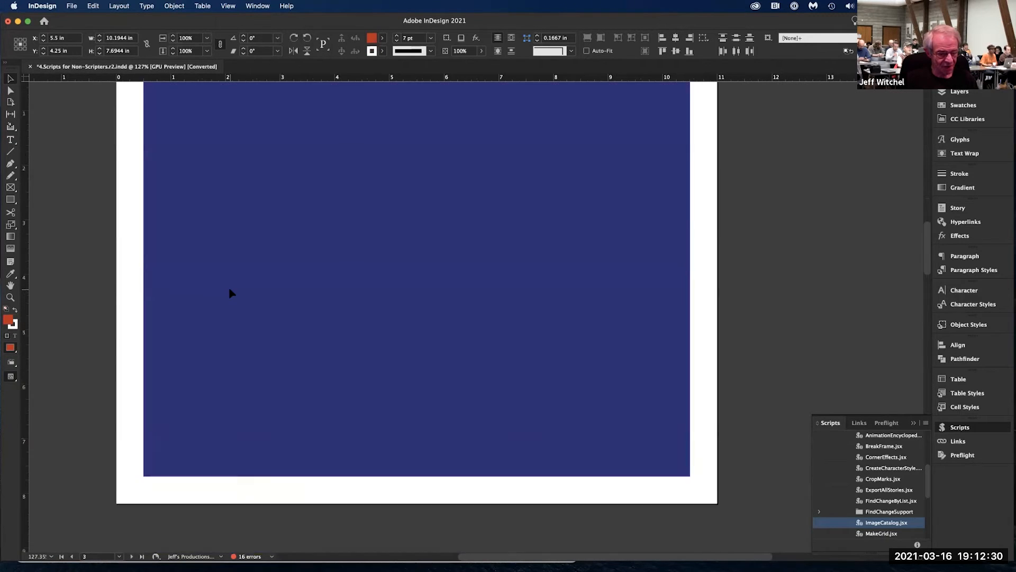
scroll(229, 289, up, 5)
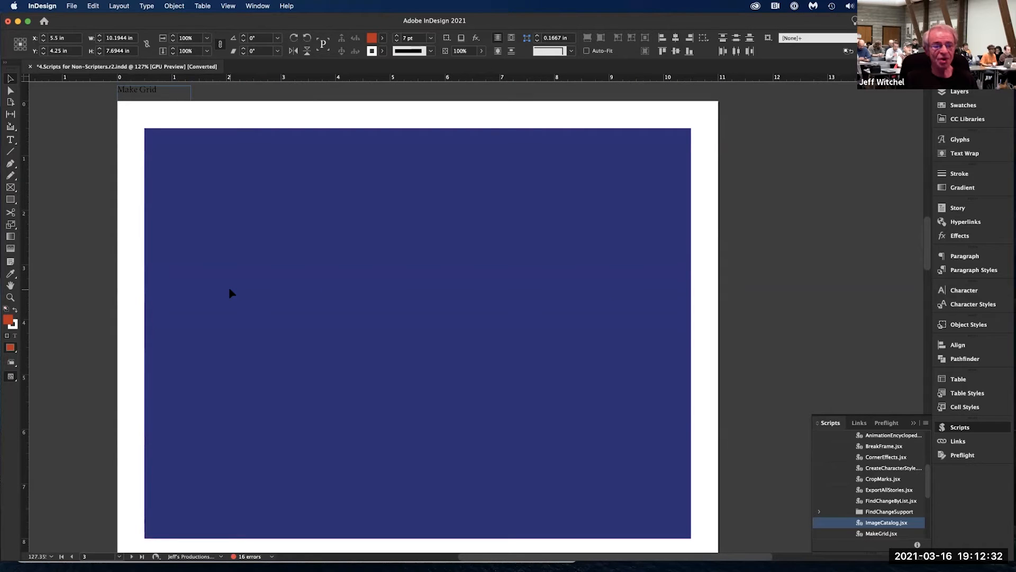
click(229, 290)
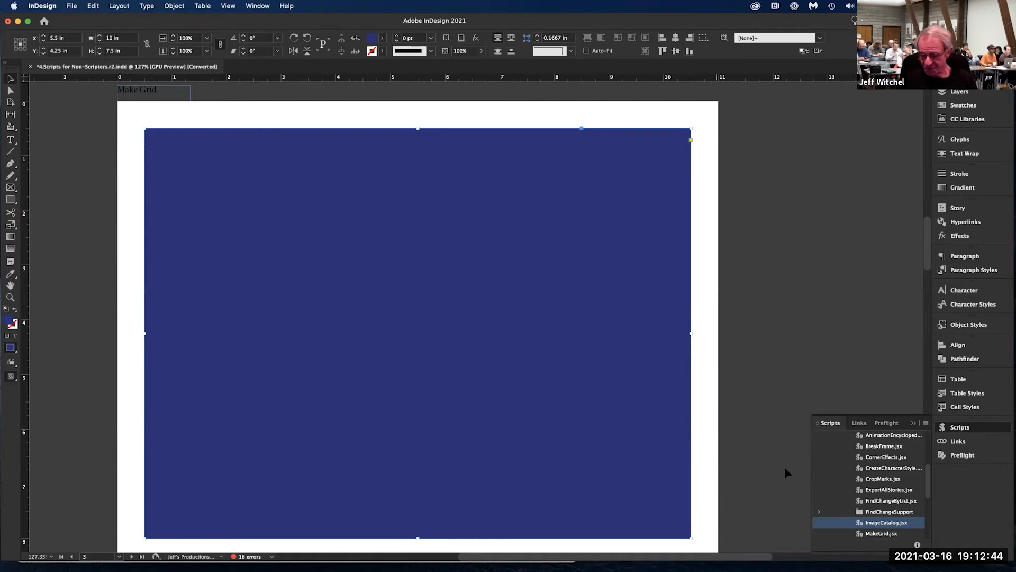
click(870, 534)
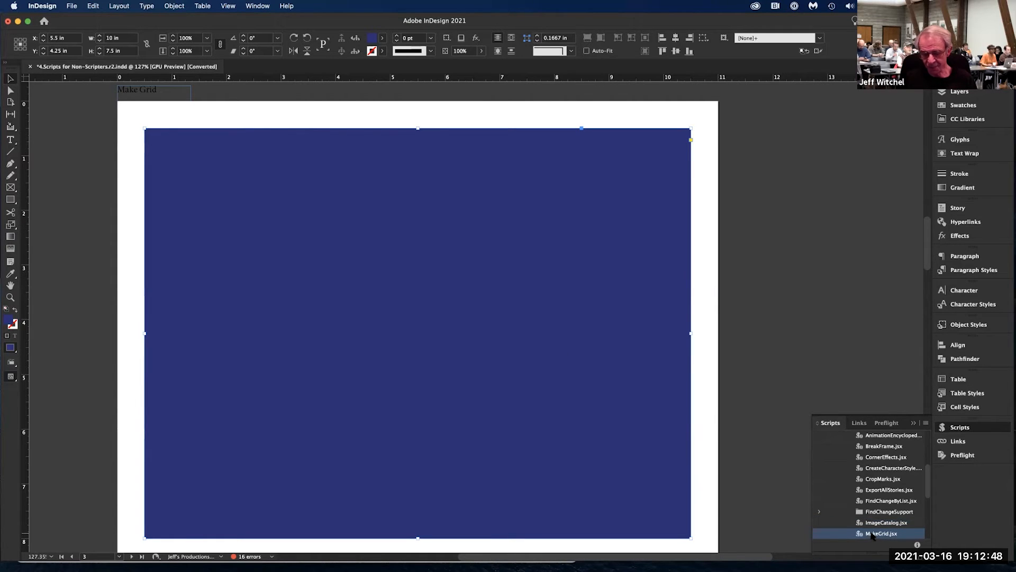
double_click(872, 534)
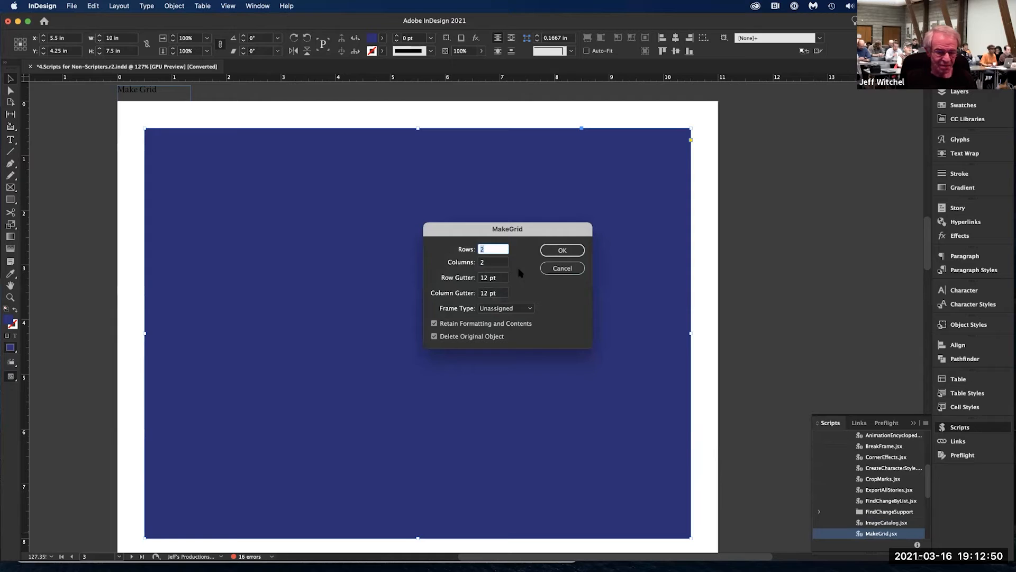
text(2)
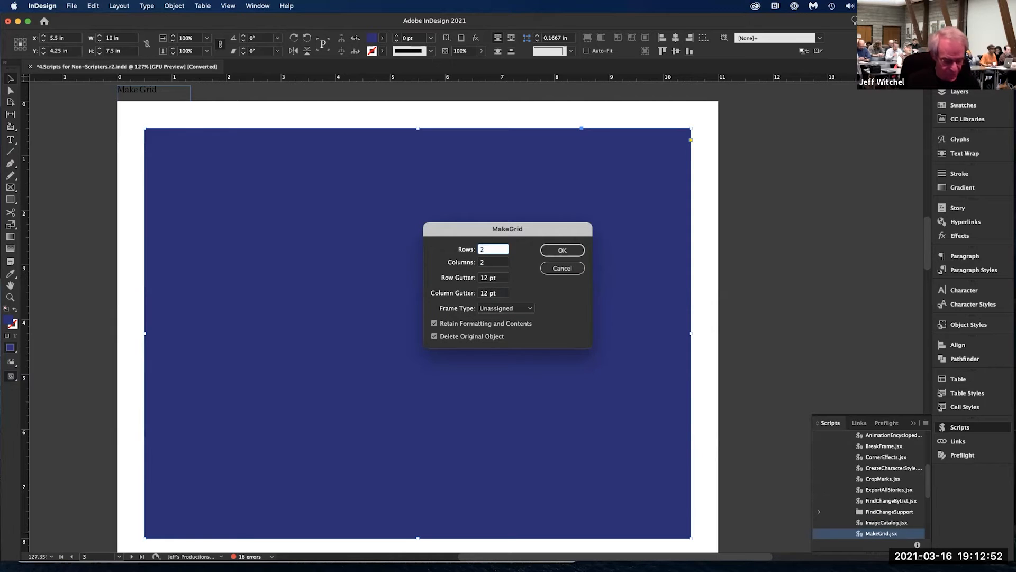
key(BackSpace)
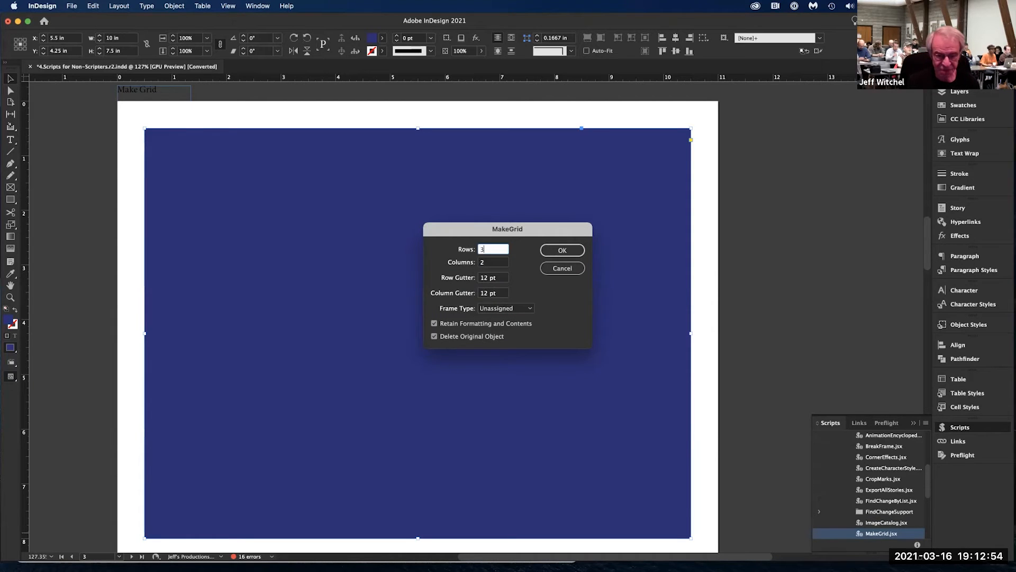
key(Tab)
text(3)
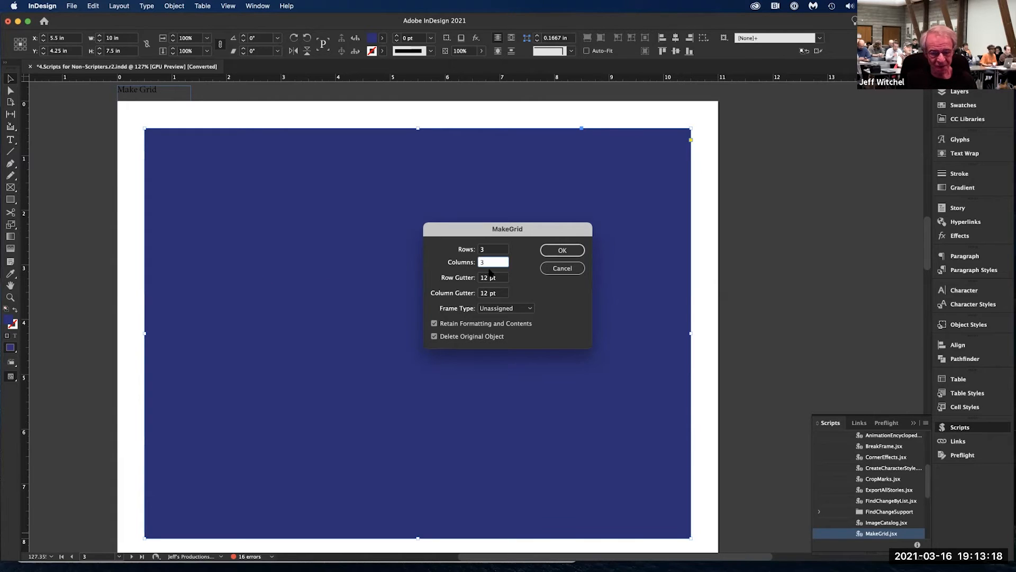
click(551, 256)
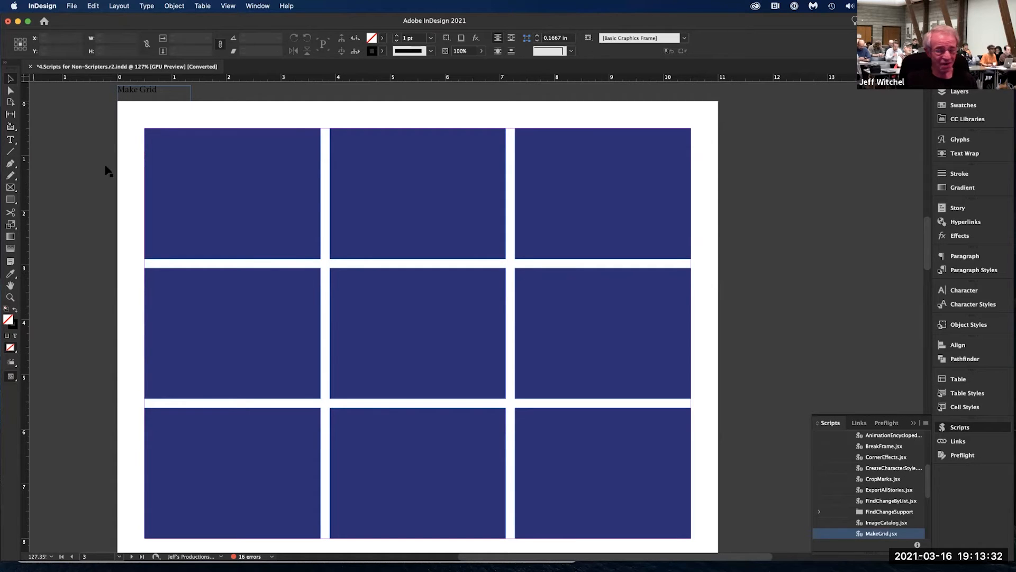
- Run the SortParagraphs script on the whole three-column list of names, using the Ignore Formatting (faster) sort method
scroll(317, 276, down, 10)
scroll(318, 276, down, 5)
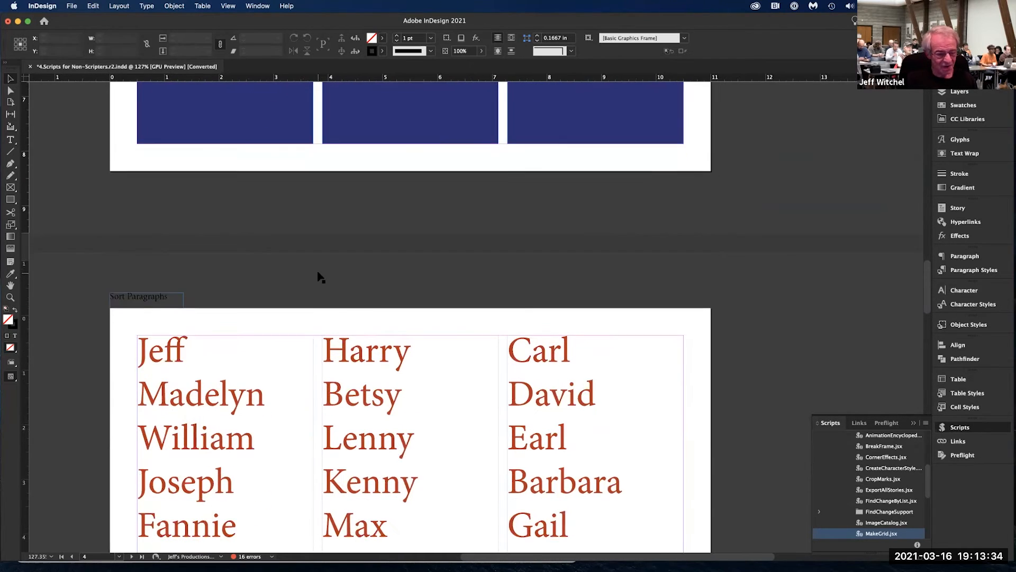
scroll(317, 277, up, 1)
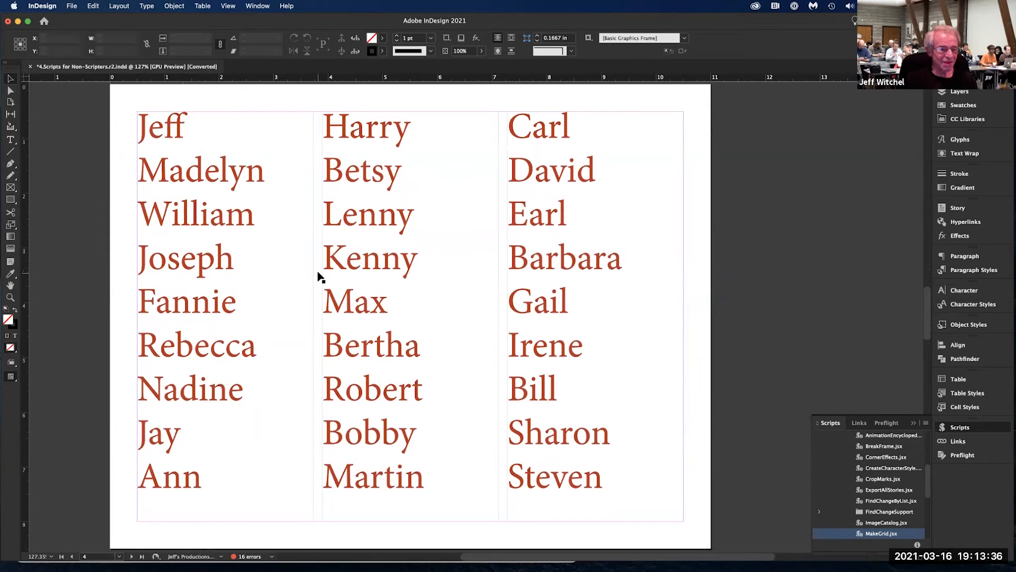
double_click(147, 132)
drag(139, 132, 669, 492)
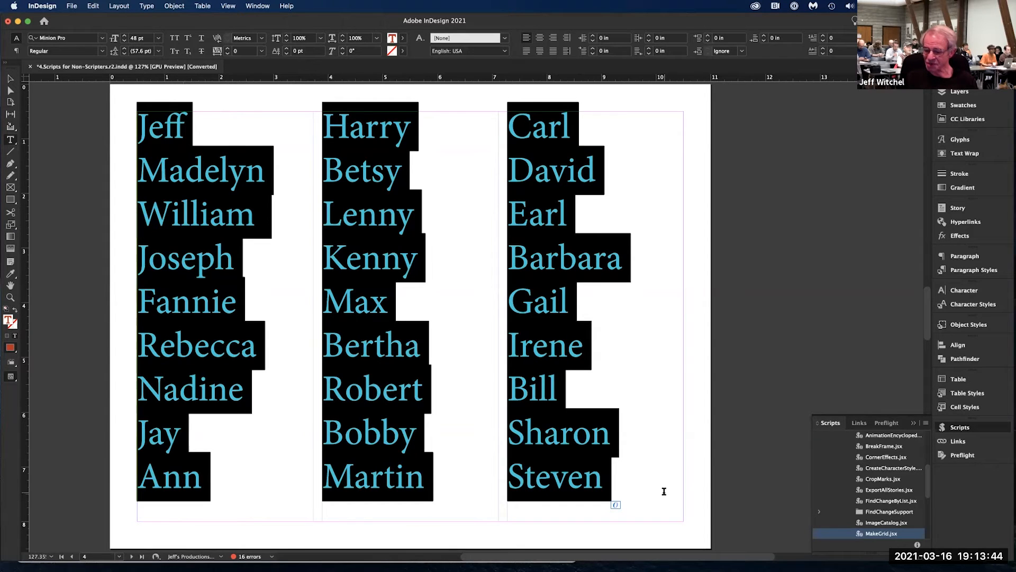
scroll(536, 413, up, 1)
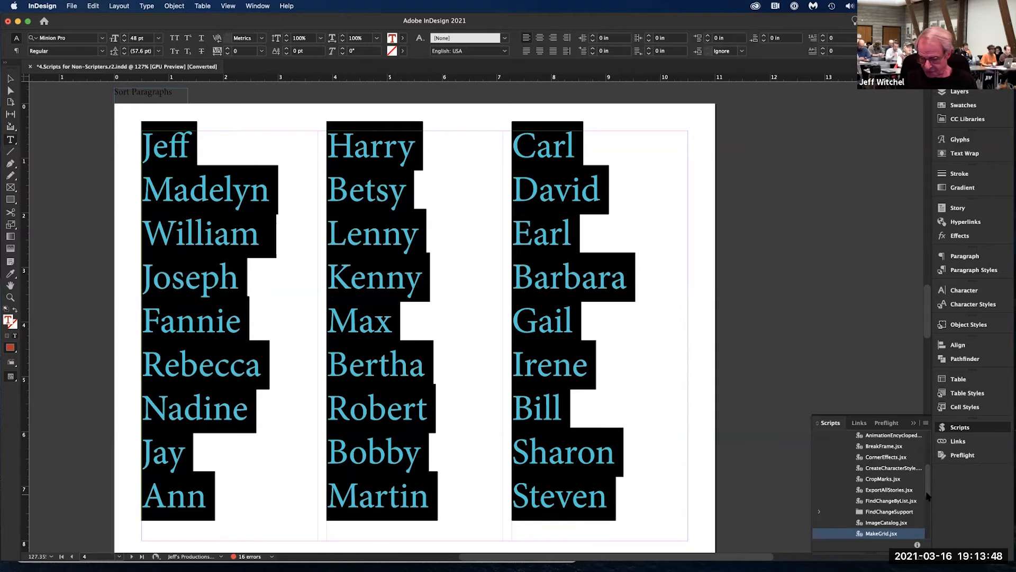
drag(929, 498, 929, 516)
click(886, 511)
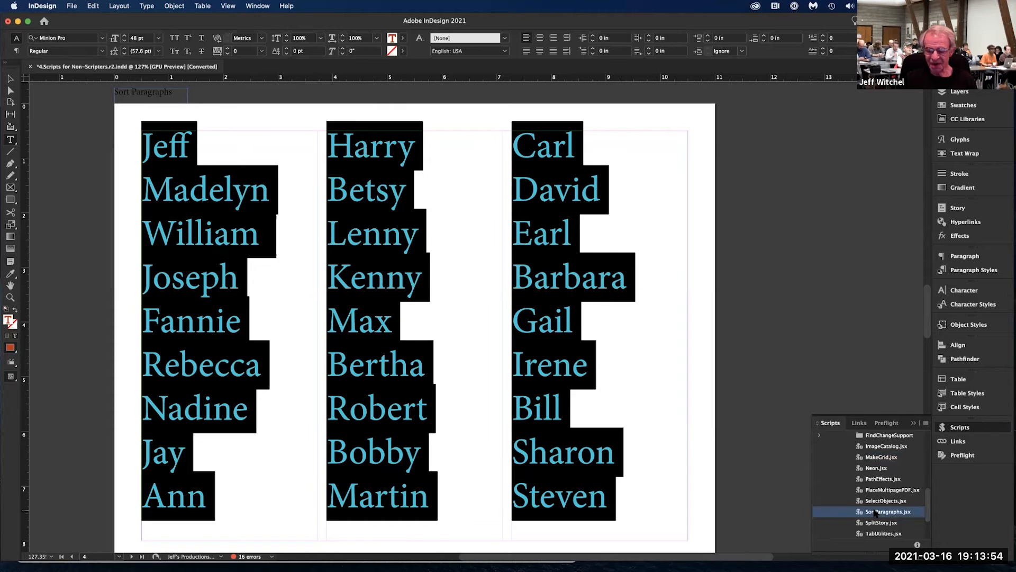
double_click(874, 511)
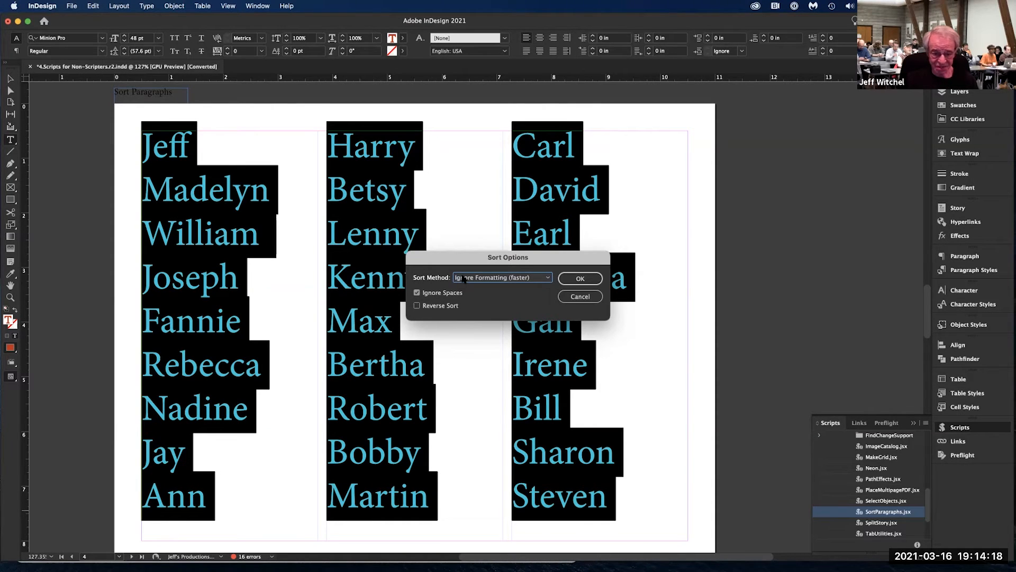
click(567, 279)
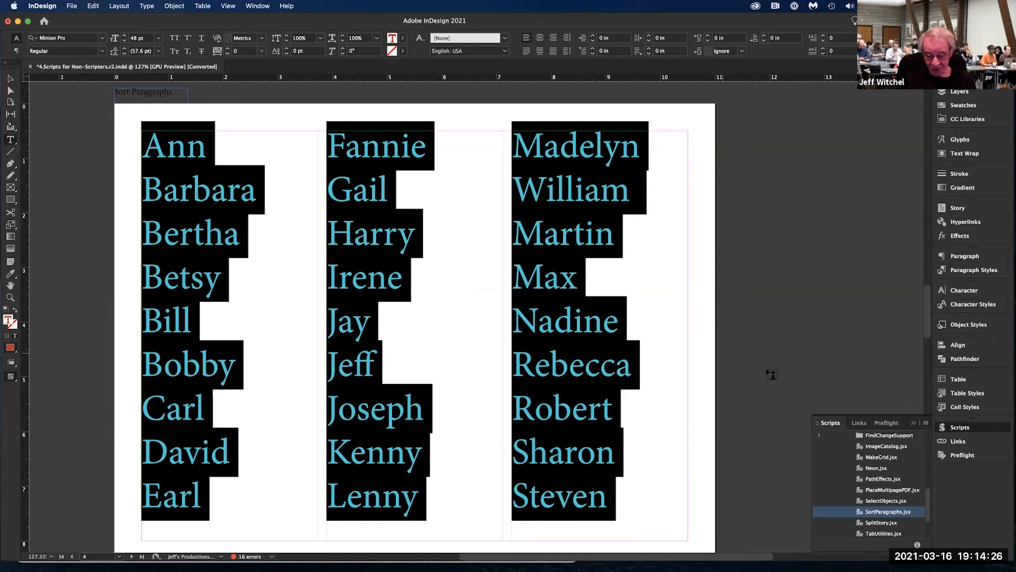
- Convert the 1/2 in the unsalted butter line of the turkey recipe with the user script Proper Fraction Lite 2.01
scroll(472, 306, down, 1)
scroll(472, 306, down, 10)
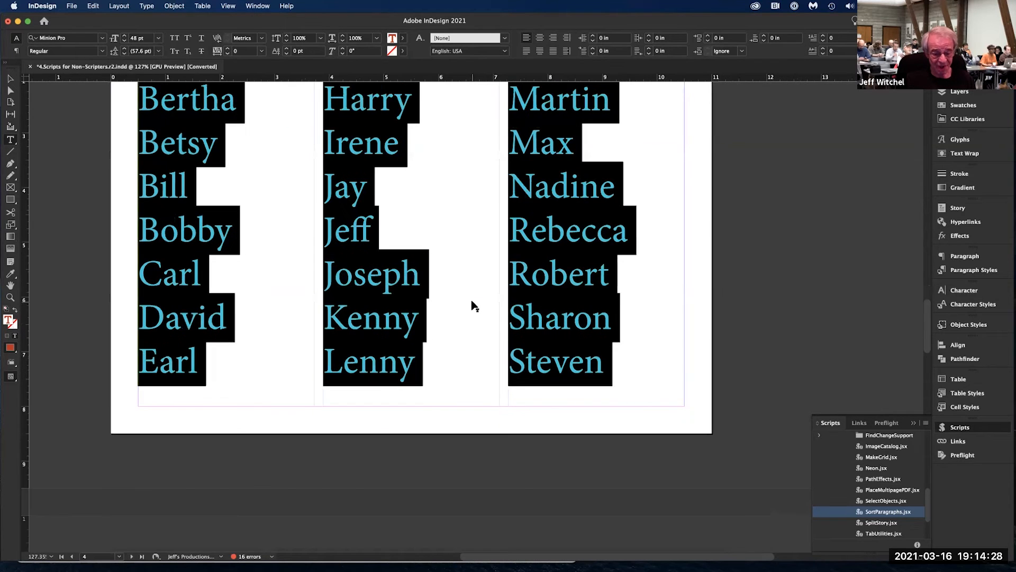
scroll(472, 306, down, 5)
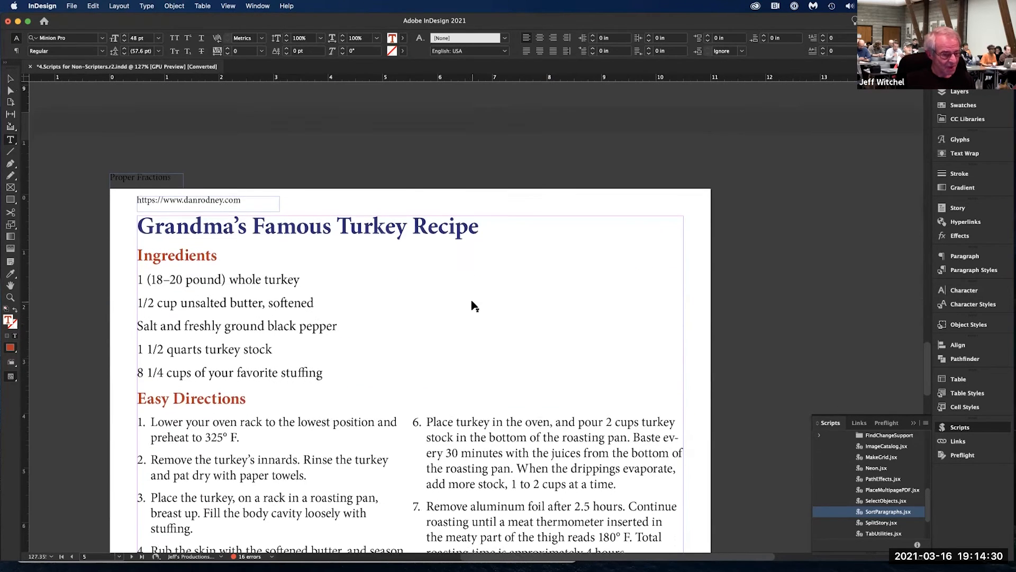
scroll(472, 306, up, 2)
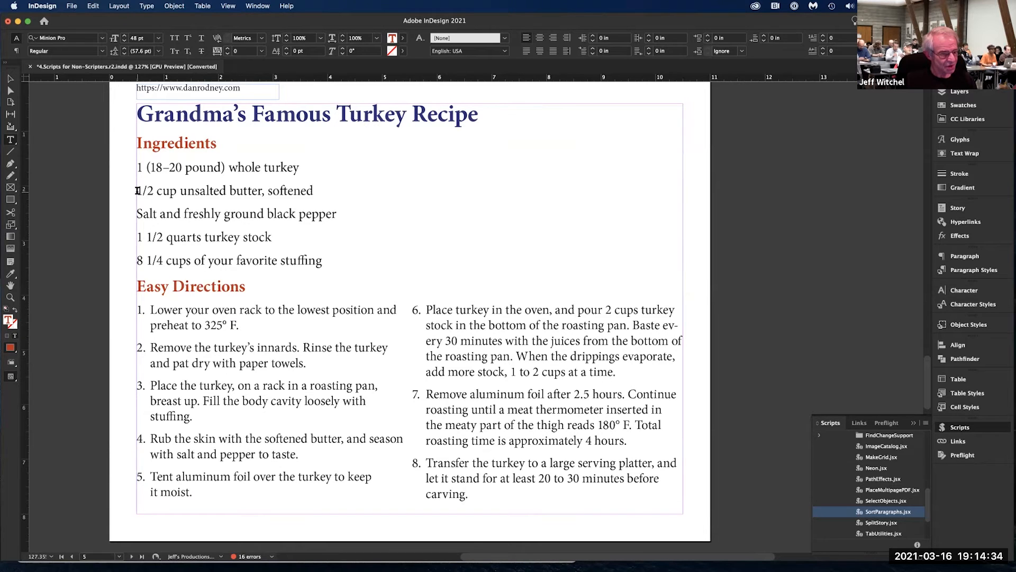
drag(137, 191, 152, 193)
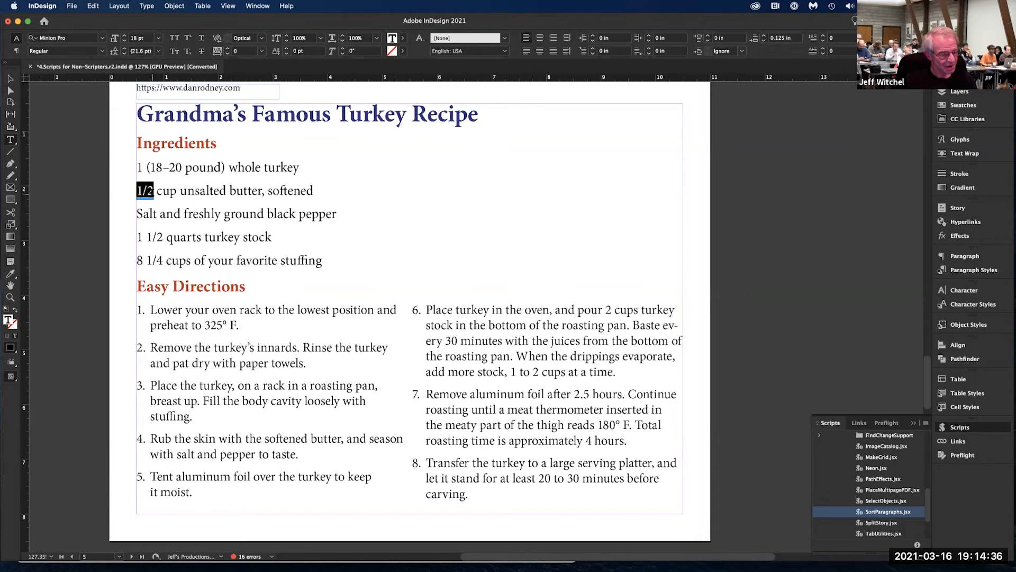
click(109, 195)
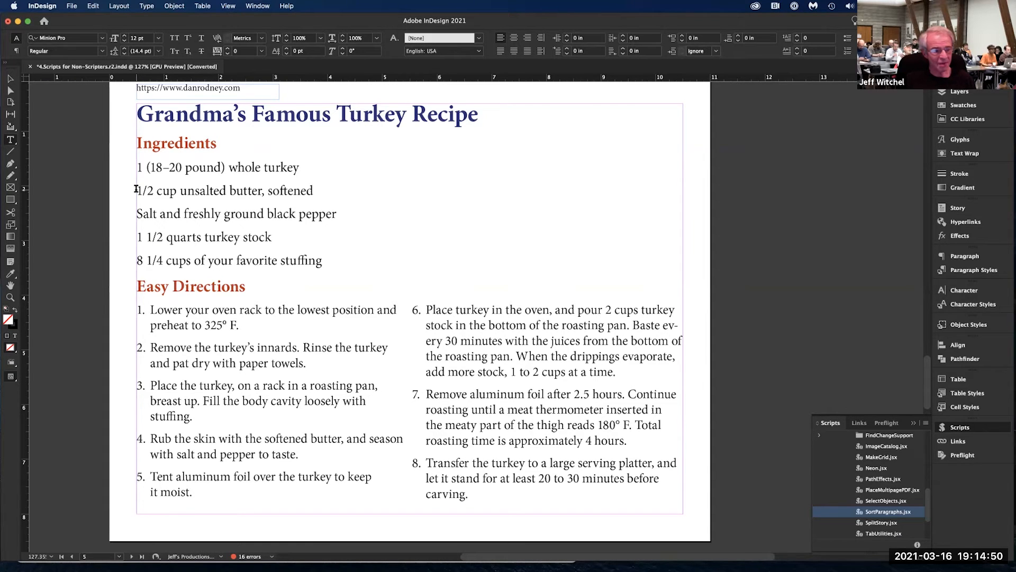
drag(136, 188, 154, 190)
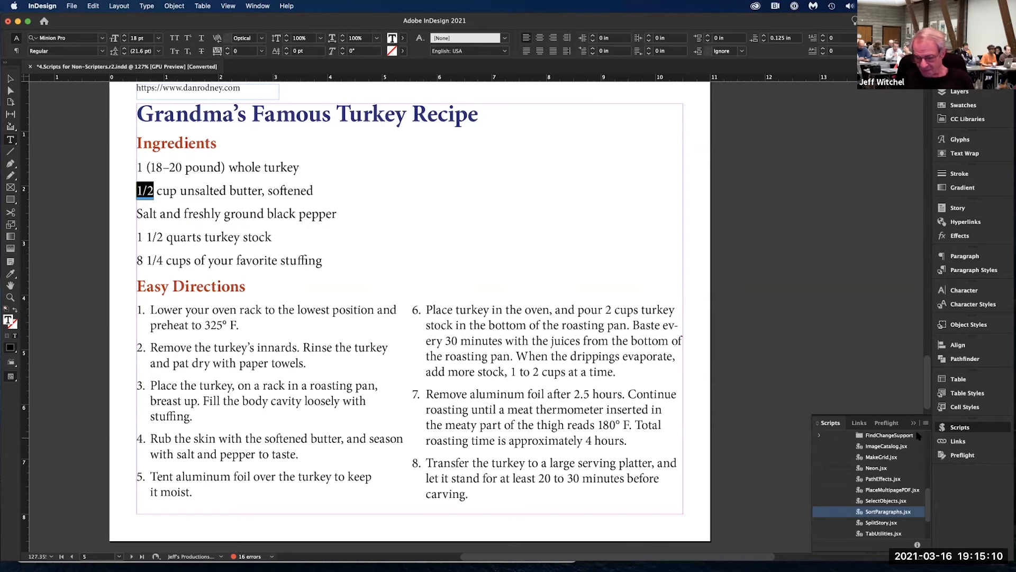
drag(927, 503, 928, 423)
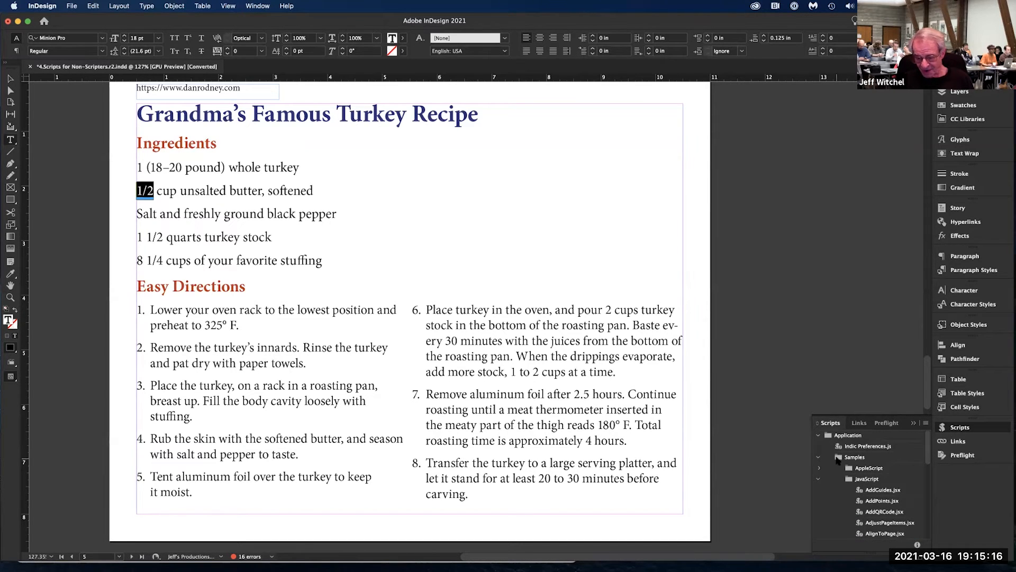
scroll(849, 463, down, 3)
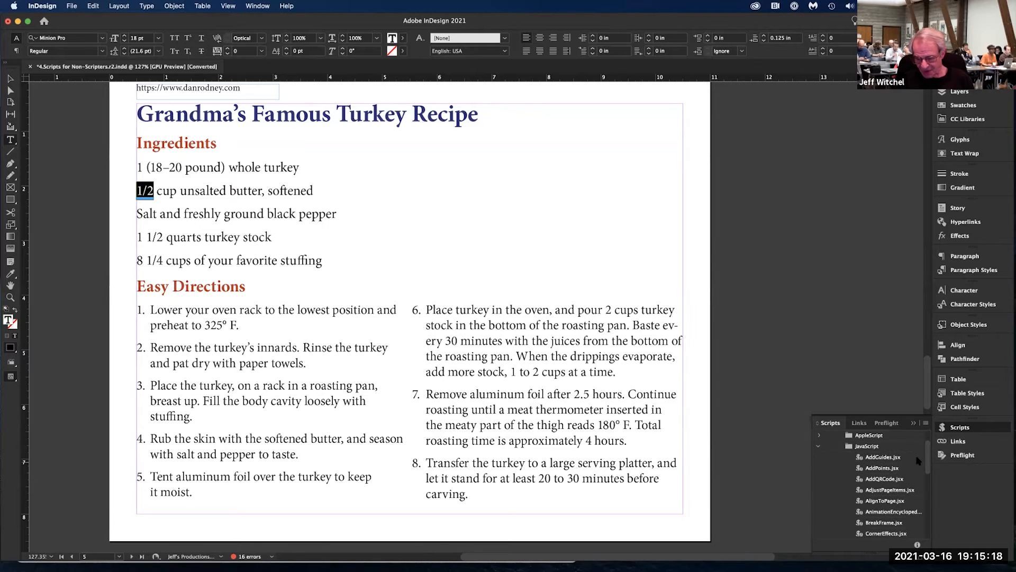
click(818, 445)
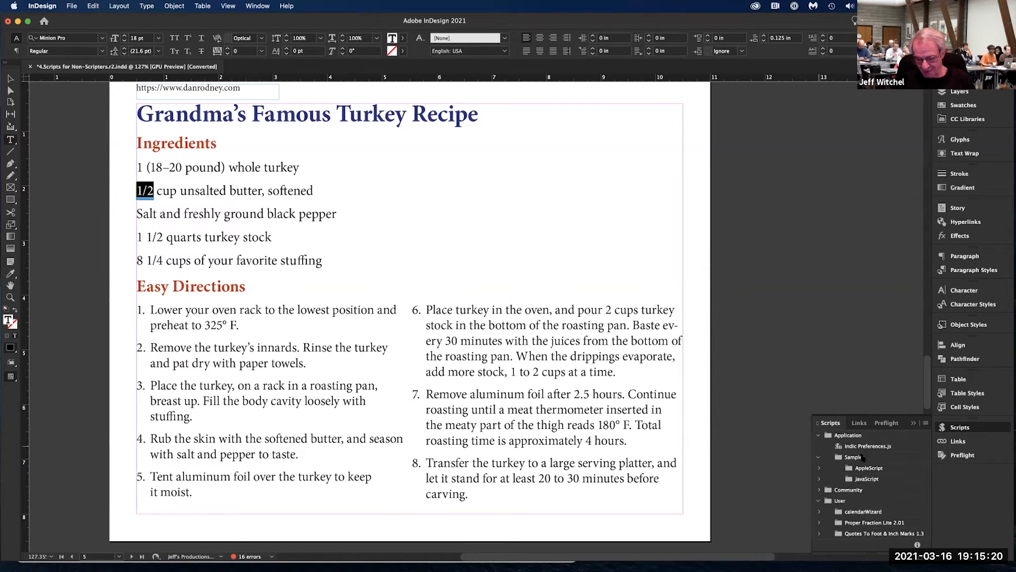
click(828, 501)
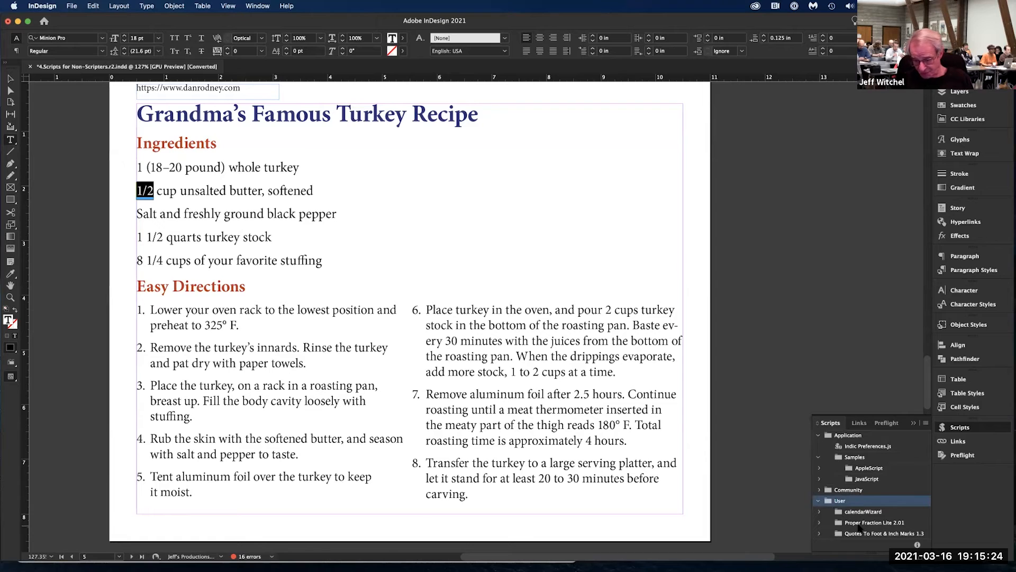
click(858, 523)
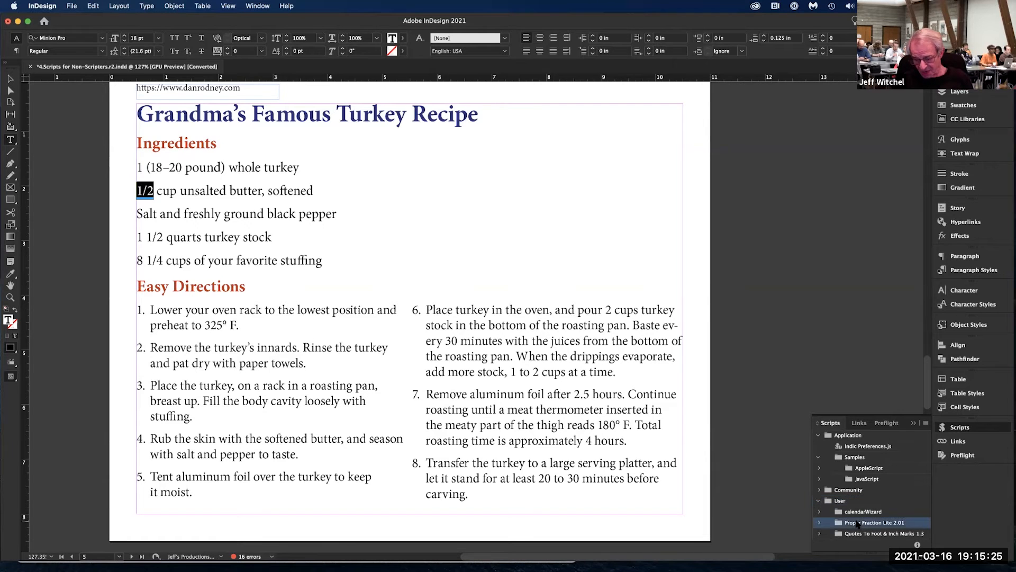
click(819, 524)
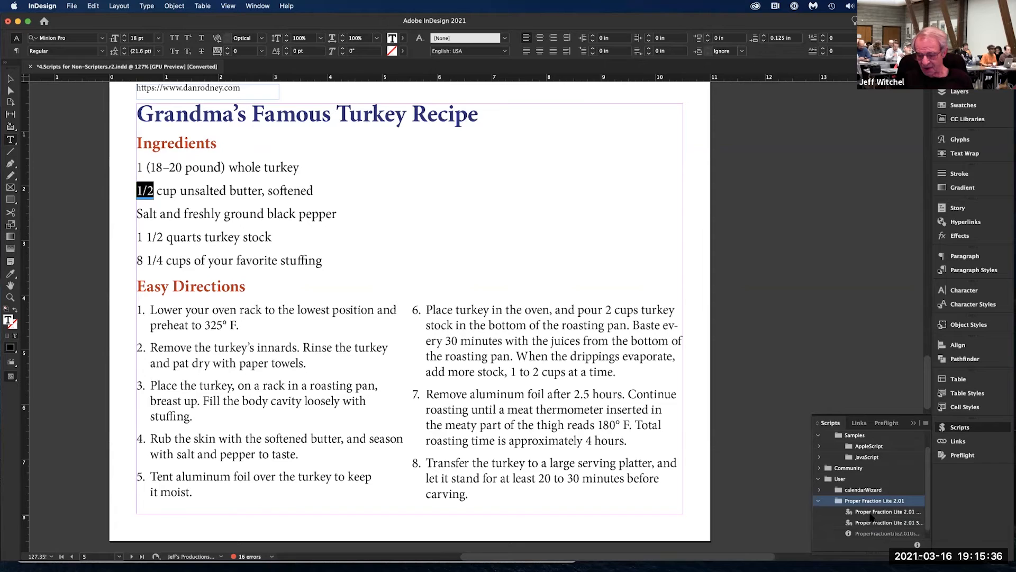
double_click(871, 511)
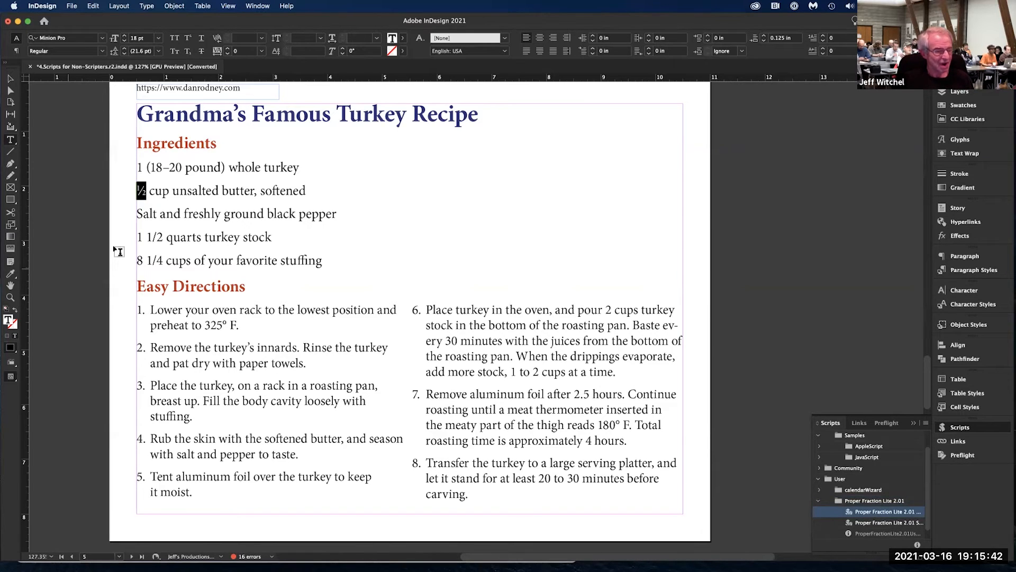
- Convert the 1/2 in the turkey stock line to a proper fraction and delete the space before it
drag(147, 237, 163, 238)
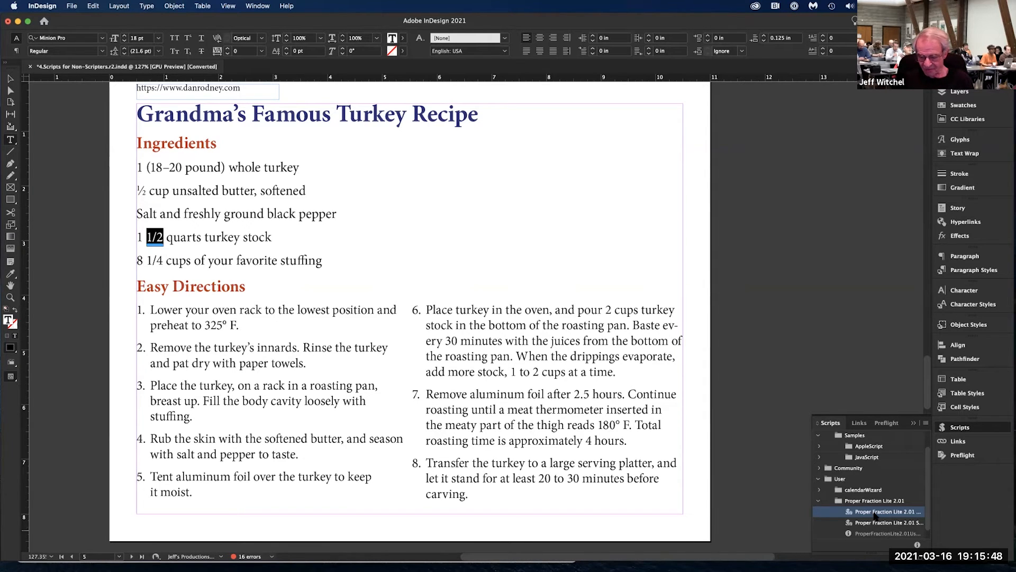
double_click(874, 512)
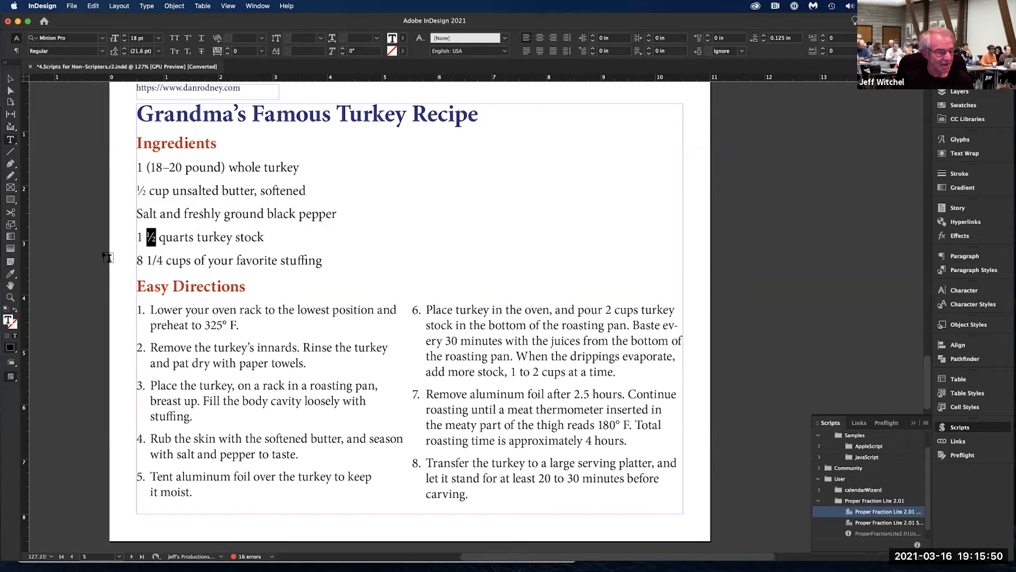
click(144, 236)
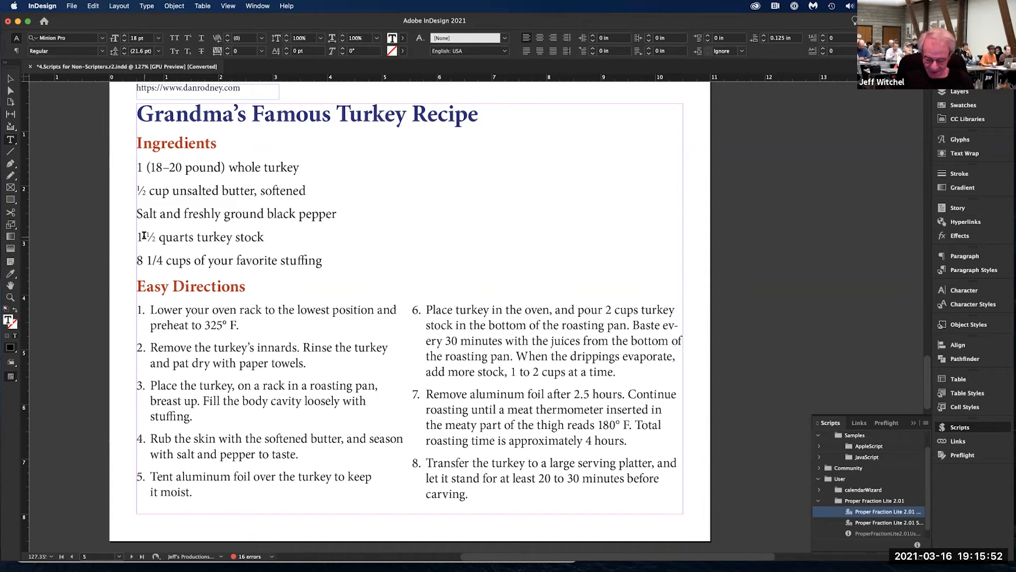
key(BackSpace)
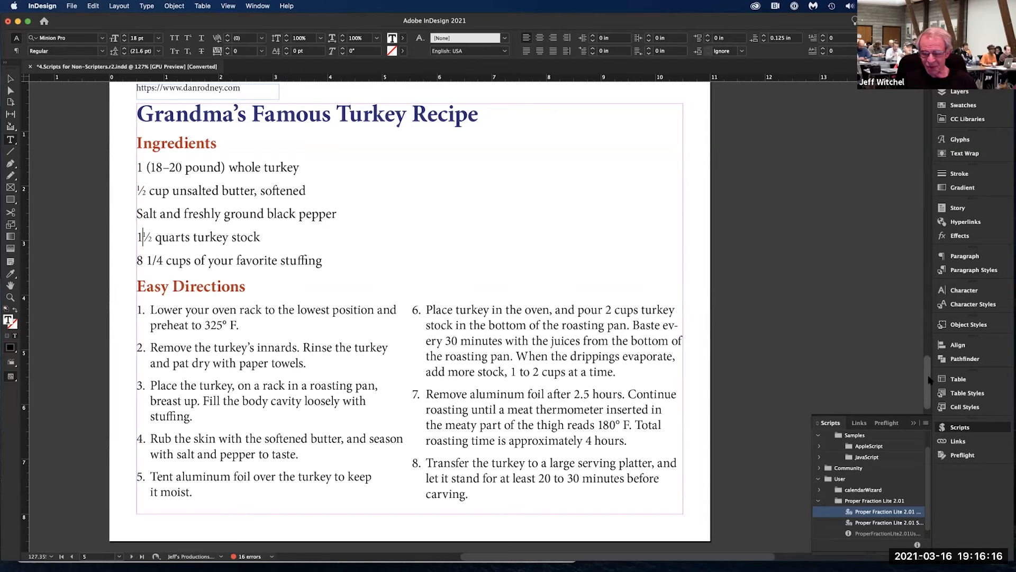
- Try adding another quotation mark after the 17 in the page size line, and delete it again
drag(927, 375, 920, 432)
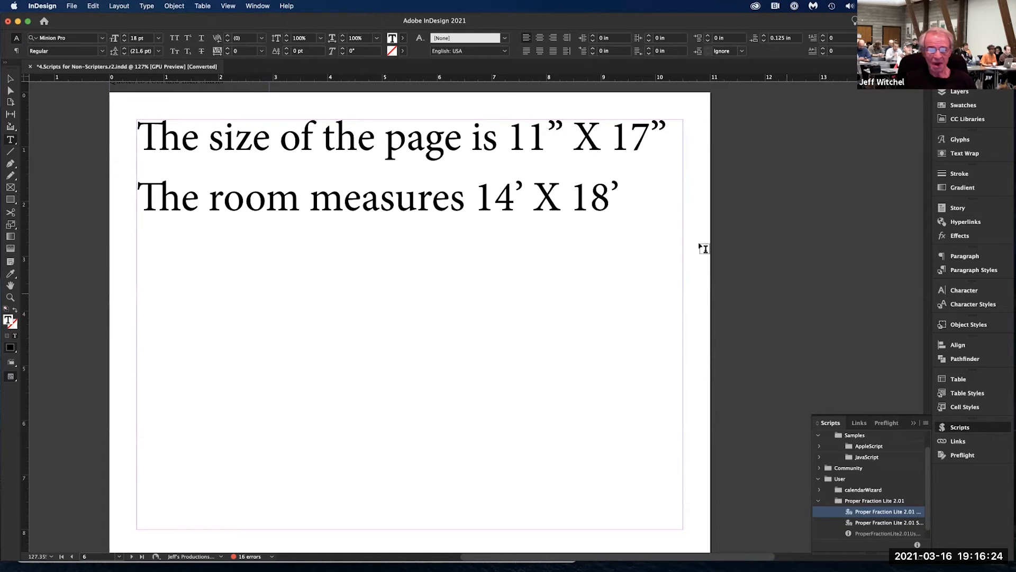
click(671, 136)
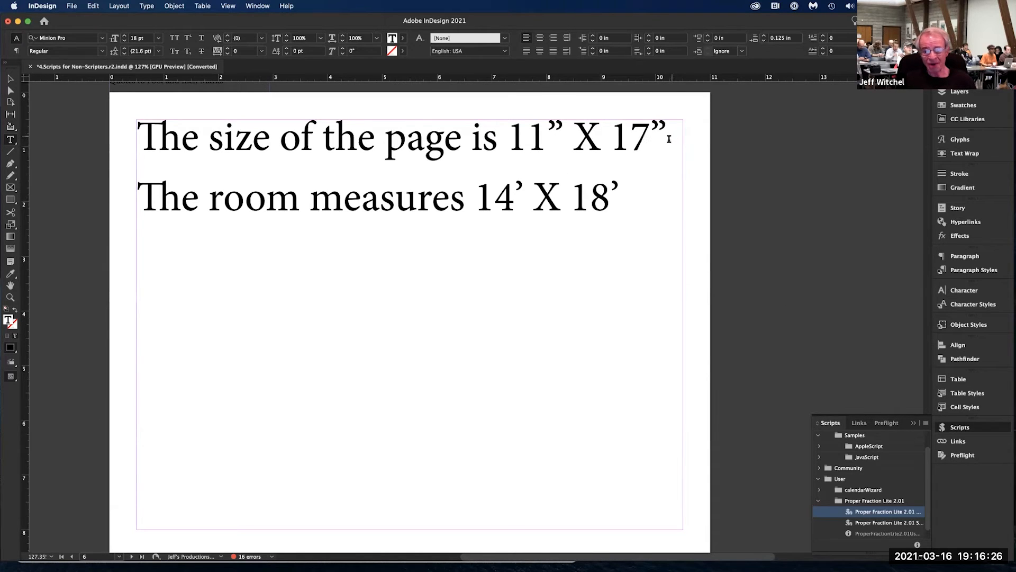
text(")
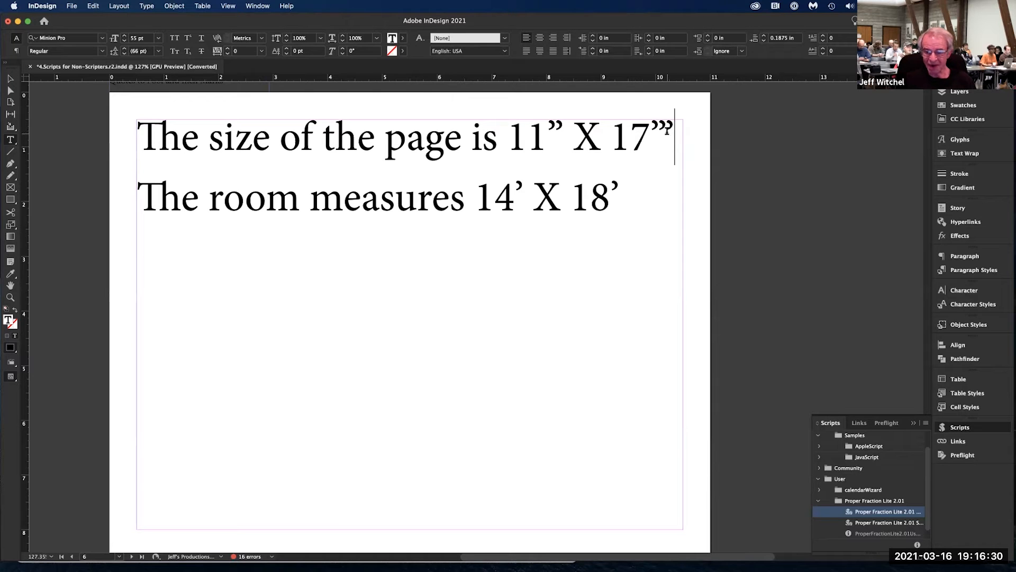
key(shift+Left)
key(BackSpace)
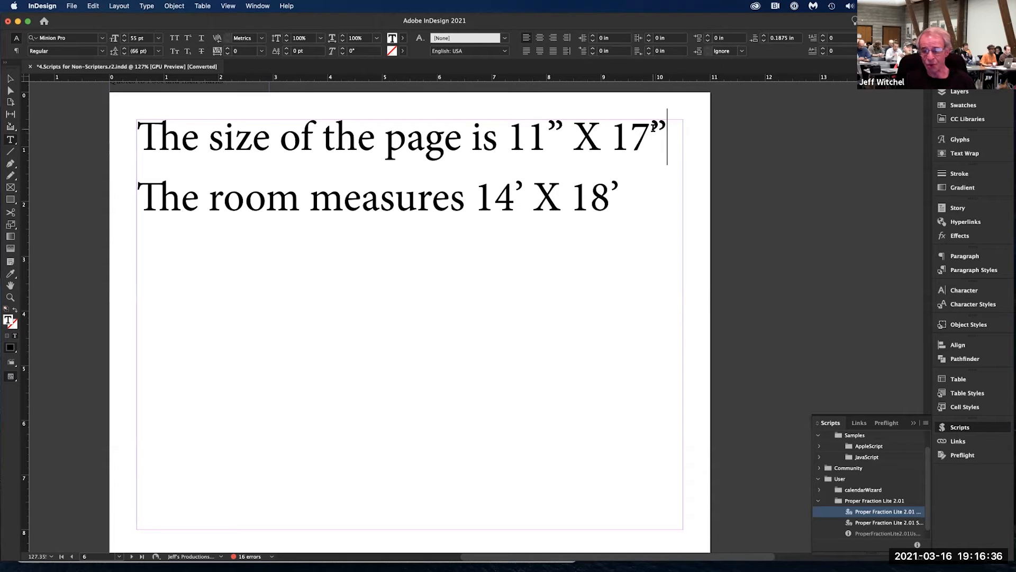
- Convert the closing quotes after 17 and after 14 to inch and foot marks with the user script Quotes To Foot & Inch Marks 1.3
drag(652, 128, 667, 133)
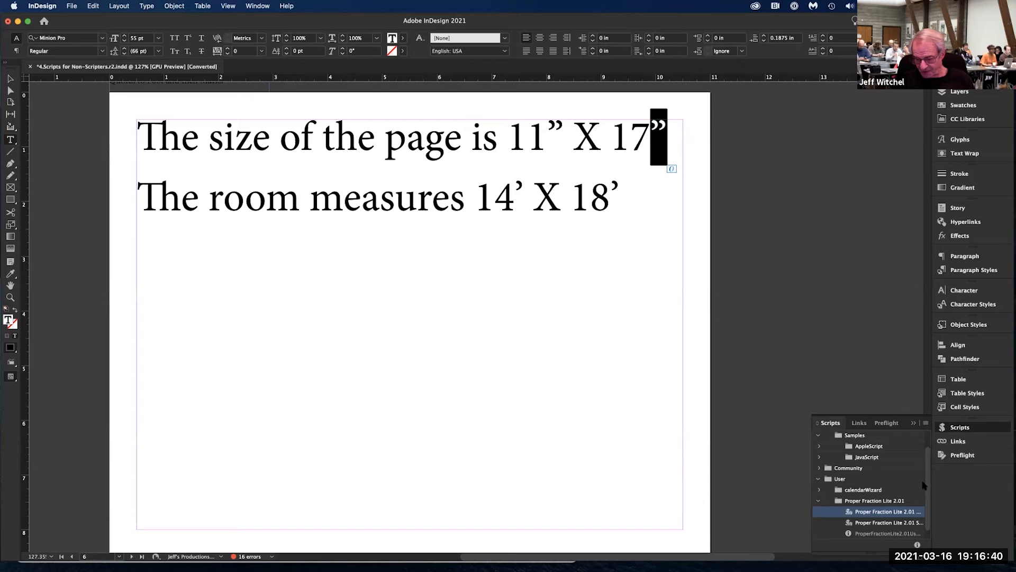
click(818, 501)
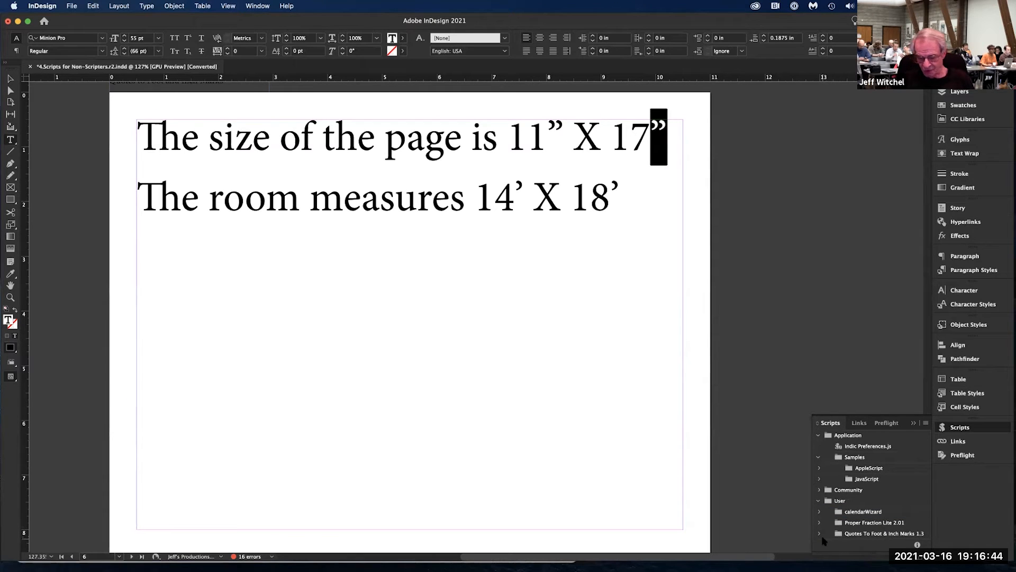
click(819, 533)
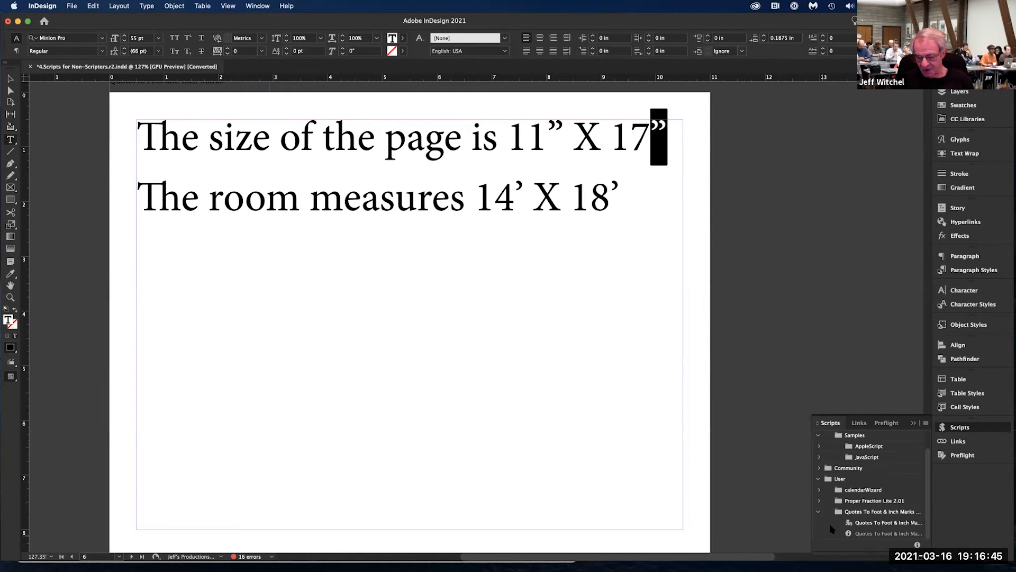
double_click(873, 523)
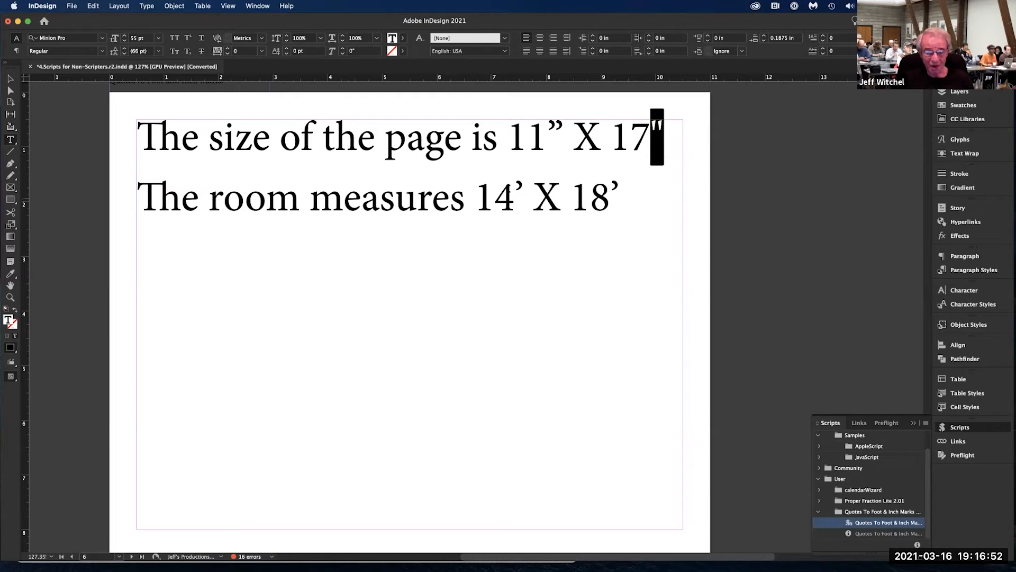
drag(514, 190, 524, 190)
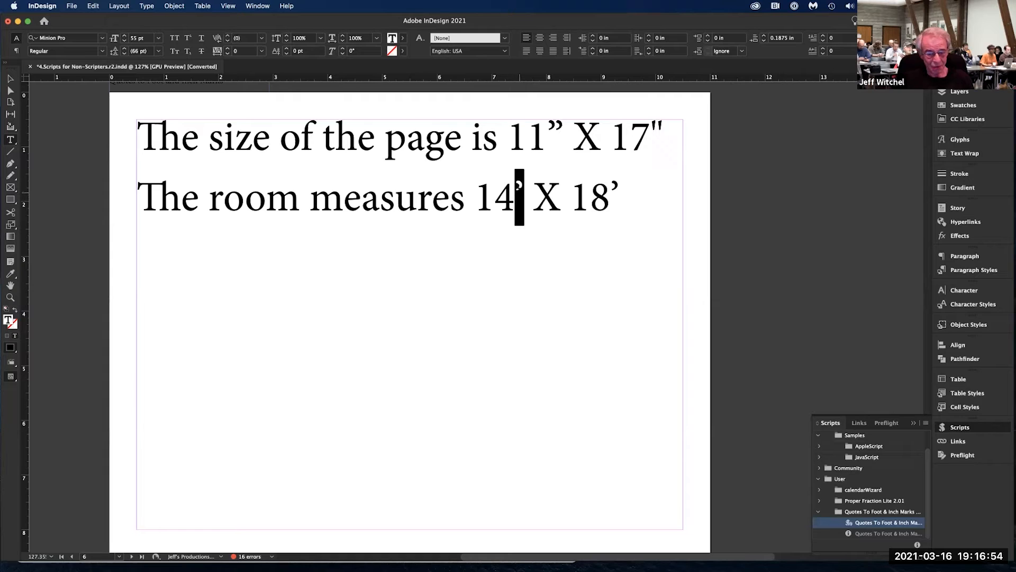
double_click(858, 524)
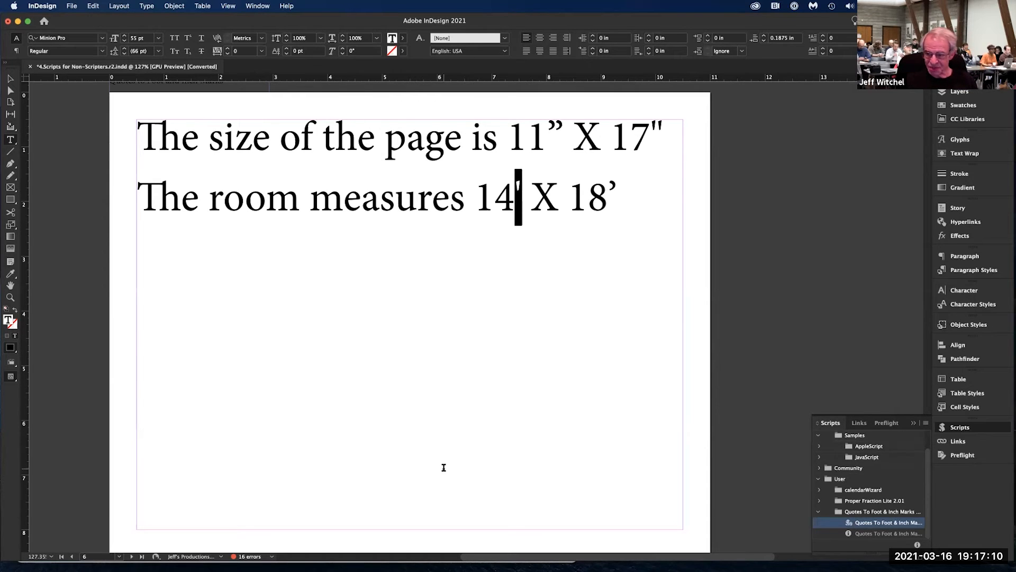
- Close the scripts document without saving and open 5.Eyedropper Text Formatting.indd from the NJ_InDesign Tips & Tricks folder
scroll(444, 467, down, 10)
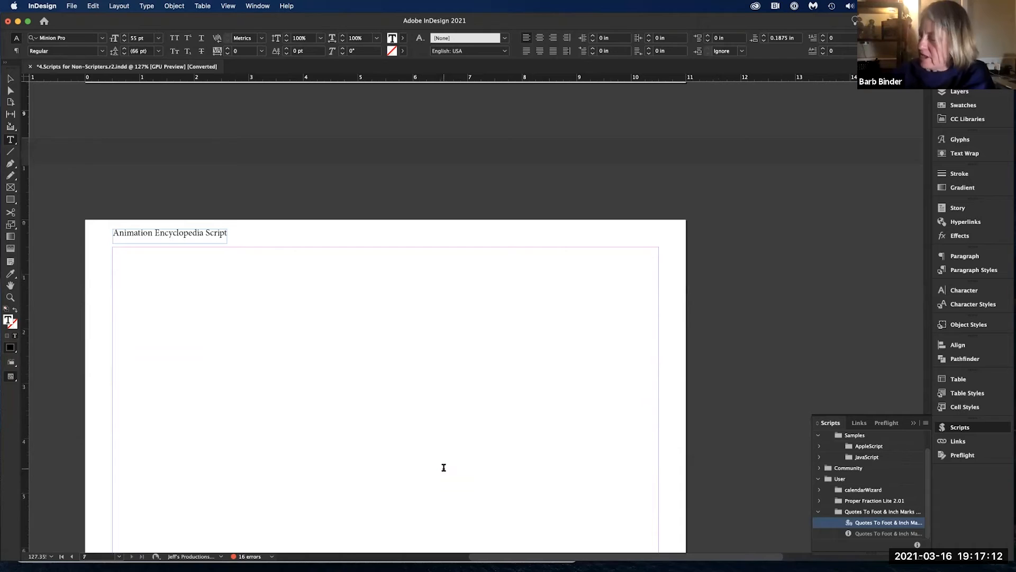
scroll(443, 467, up, 10)
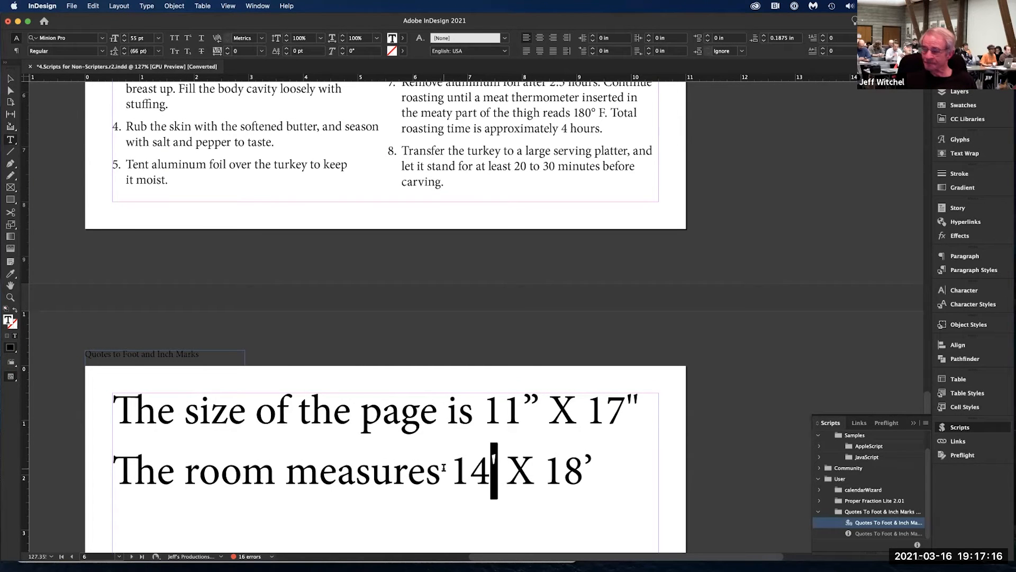
scroll(443, 467, down, 2)
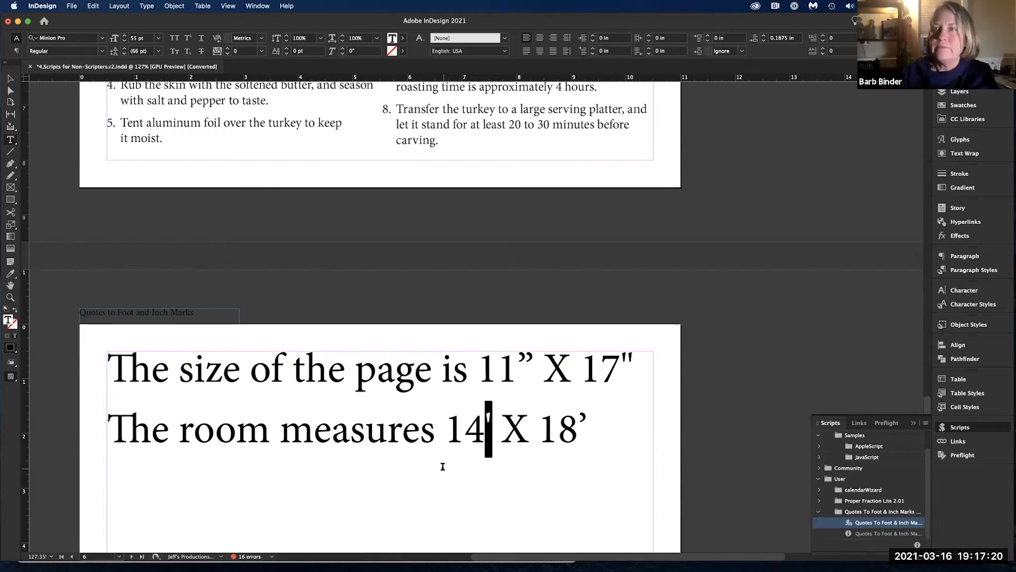
click(30, 66)
click(494, 305)
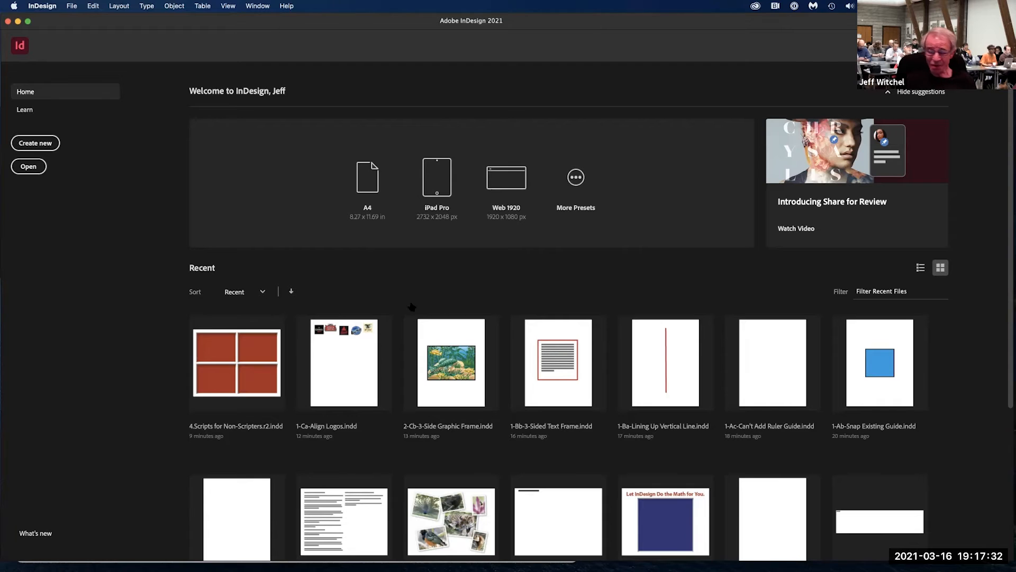
click(24, 167)
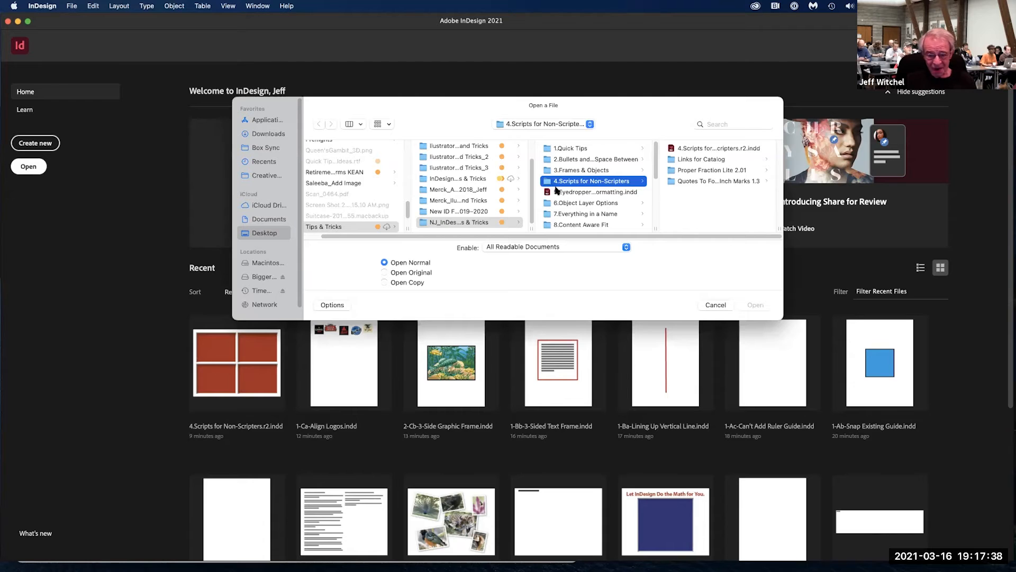
click(562, 193)
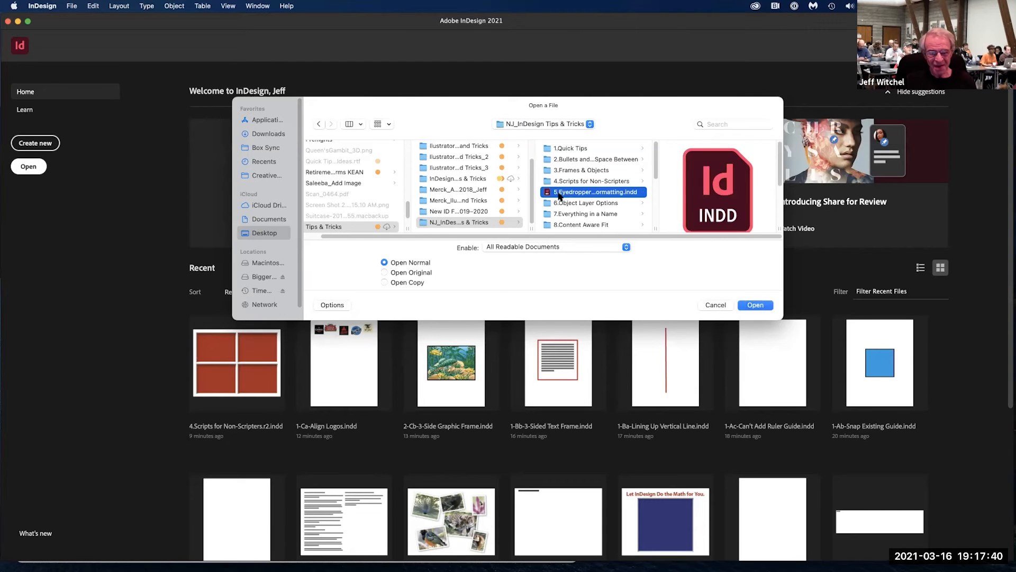
double_click(559, 193)
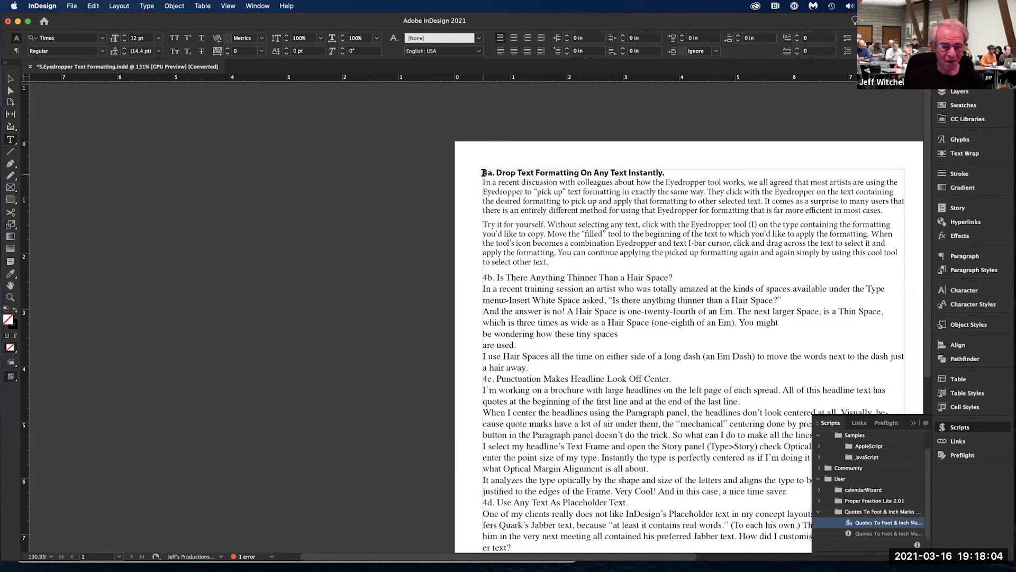
- Copy the formatting of the 4a heading onto the 4b and 4c headings with the Eyedropper tool
click(525, 171)
drag(483, 172, 670, 172)
click(10, 273)
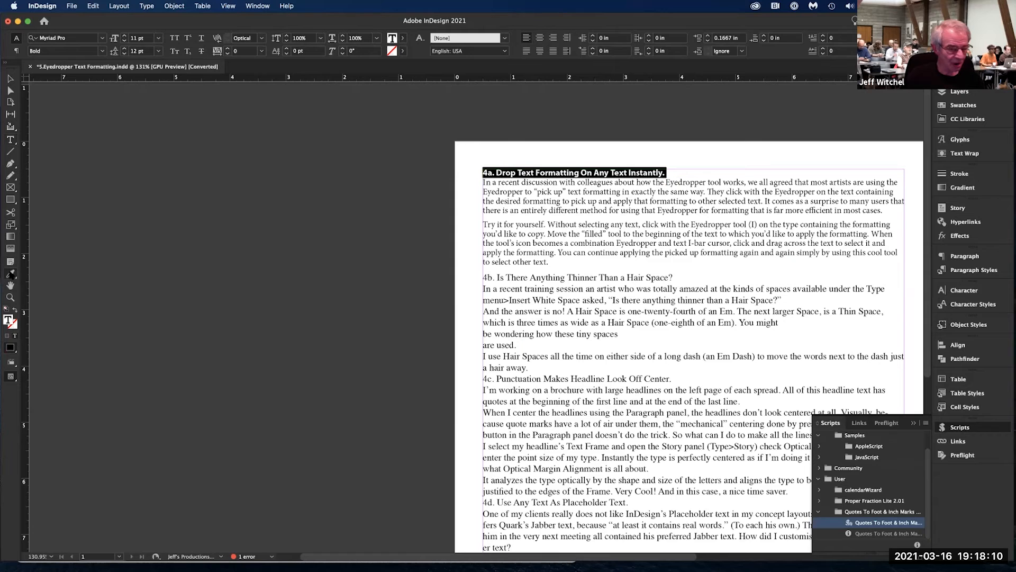
click(496, 173)
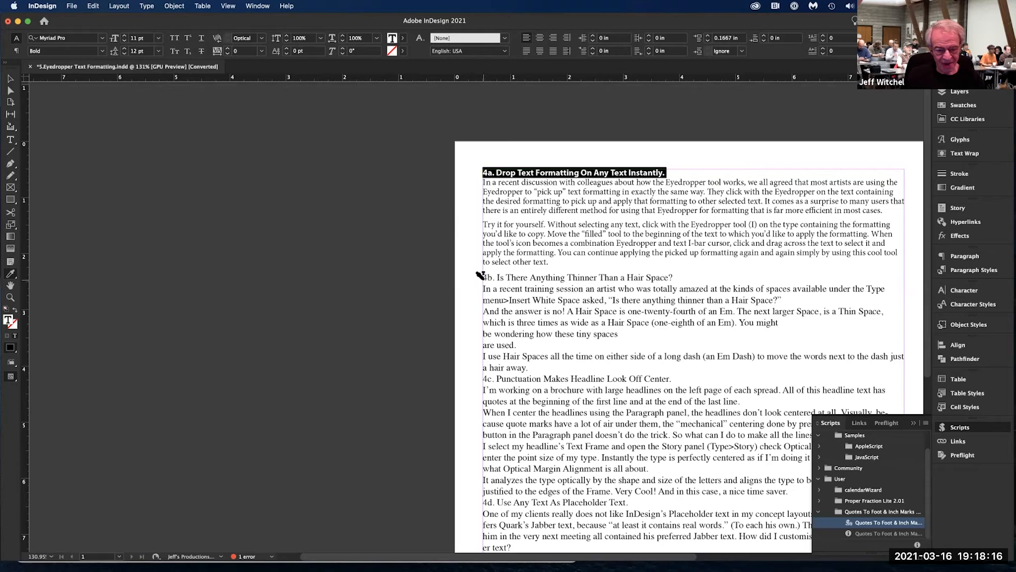
drag(480, 275, 692, 268)
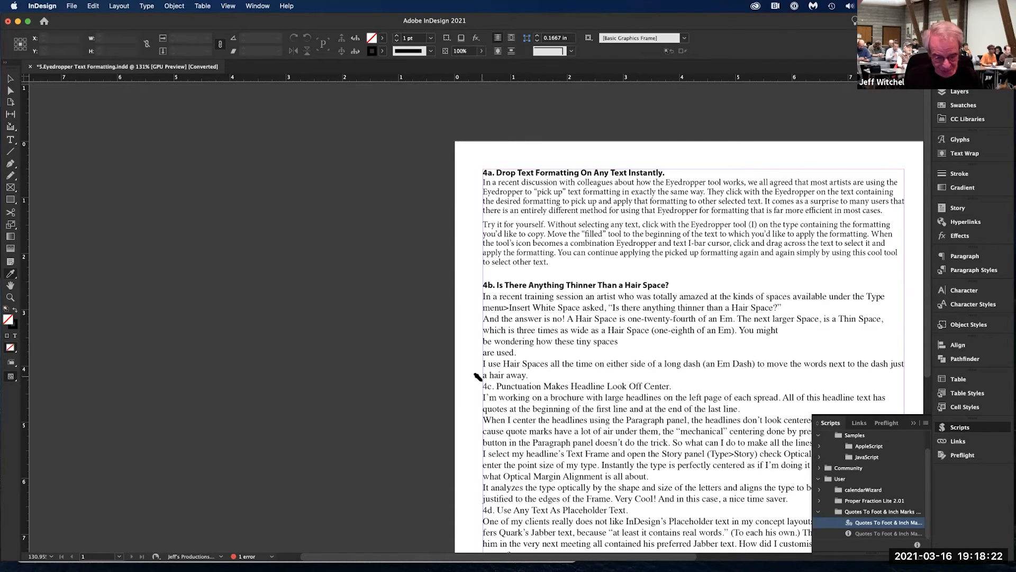
drag(480, 383, 685, 394)
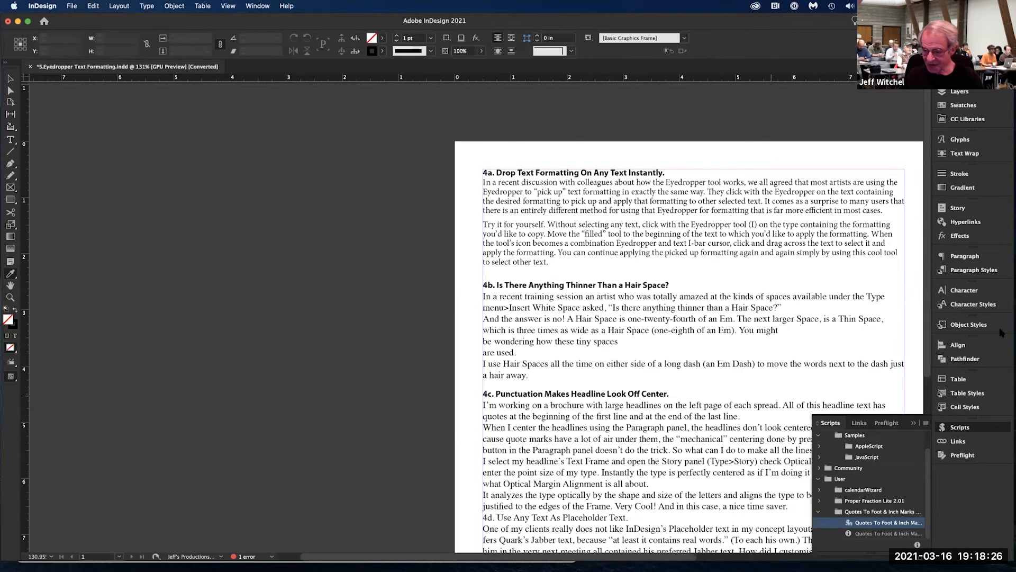
- Check which paragraph style the 4c heading carries
click(974, 270)
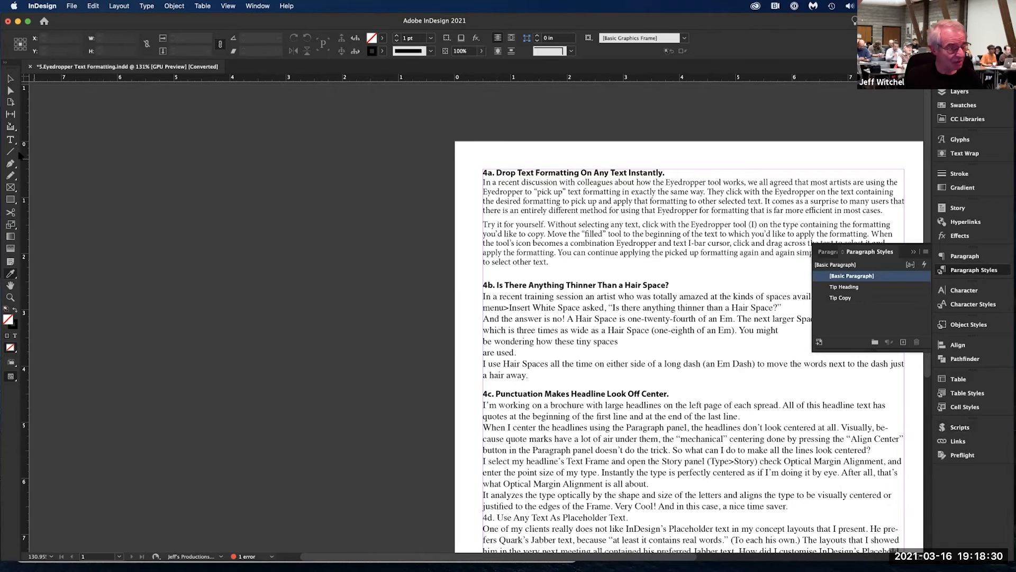
click(10, 140)
triple_click(534, 392)
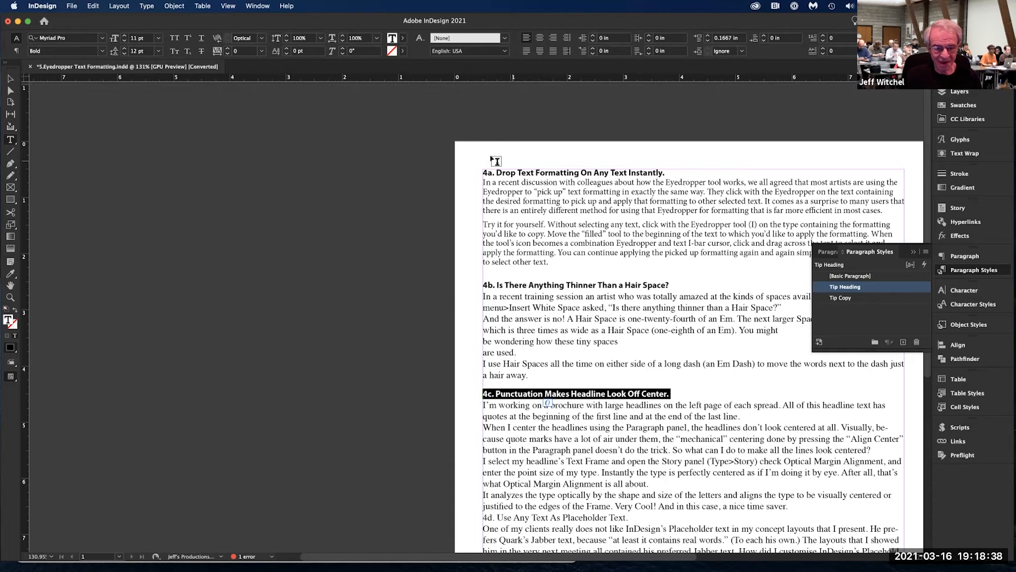
- Copy the formatting of the 4a body text onto the 4b body text with the Eyedropper tool and check its paragraph style
drag(483, 181, 584, 262)
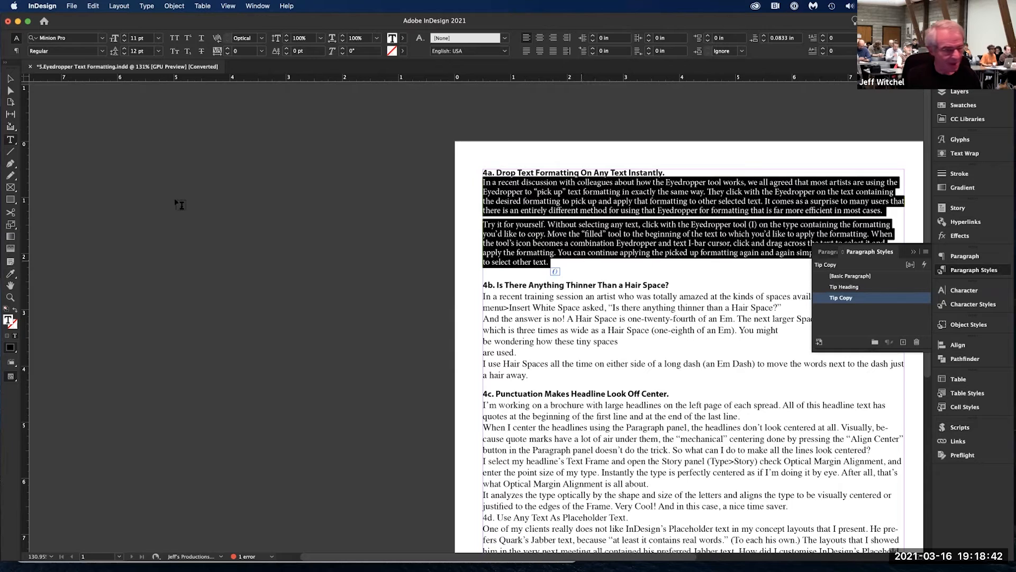
click(11, 273)
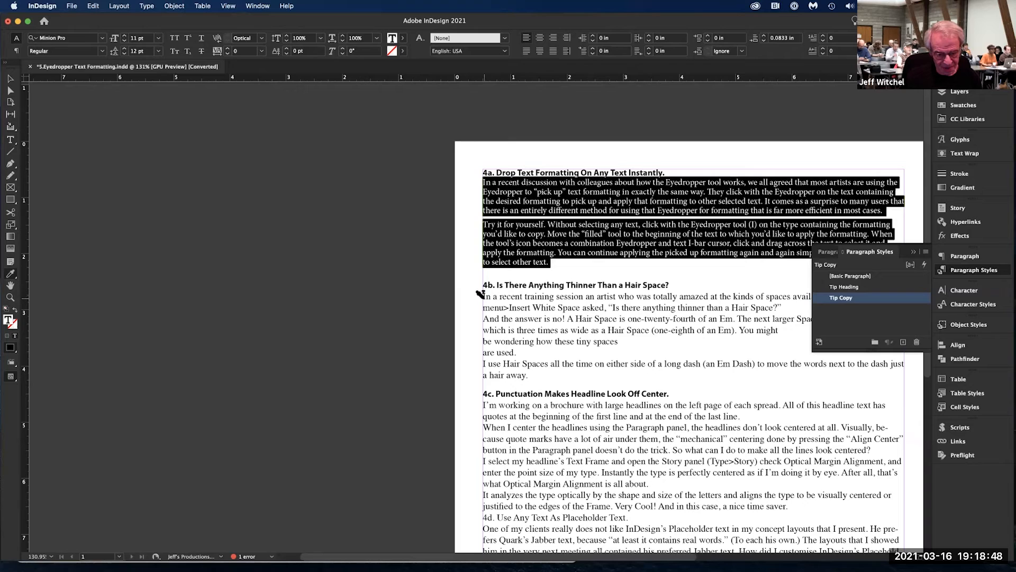
drag(481, 293, 582, 372)
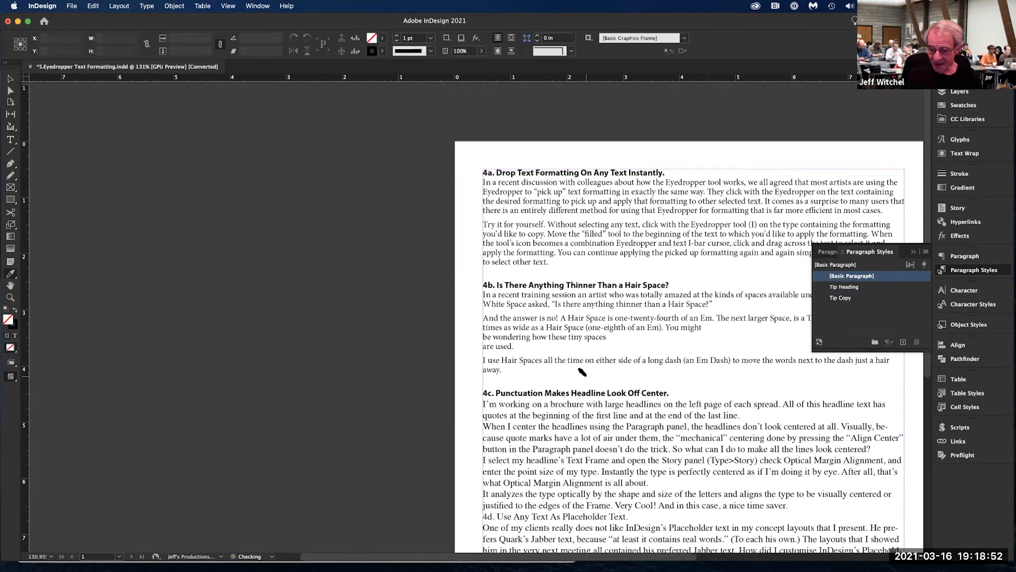
key(t)
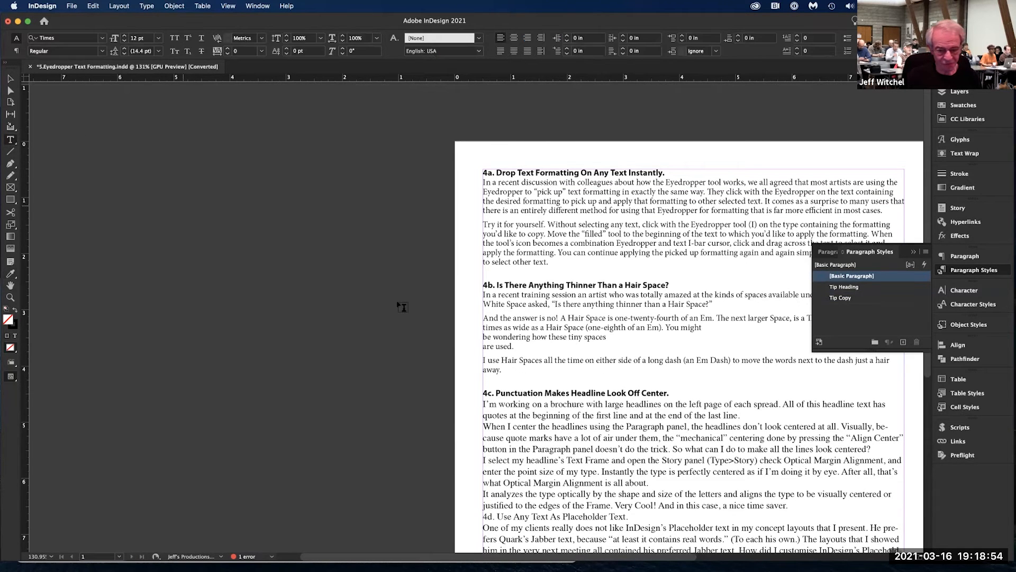
drag(483, 295, 588, 380)
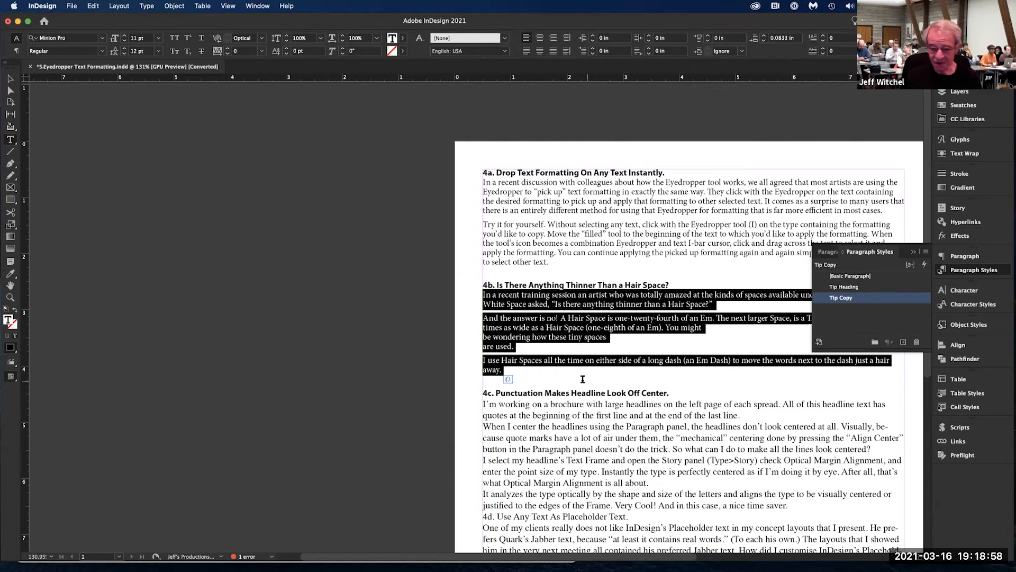
- Close the eyedropper document without saving and open 5a-PlaceLayeredPSD.indd from the 6.Object Layer Options folder
click(30, 67)
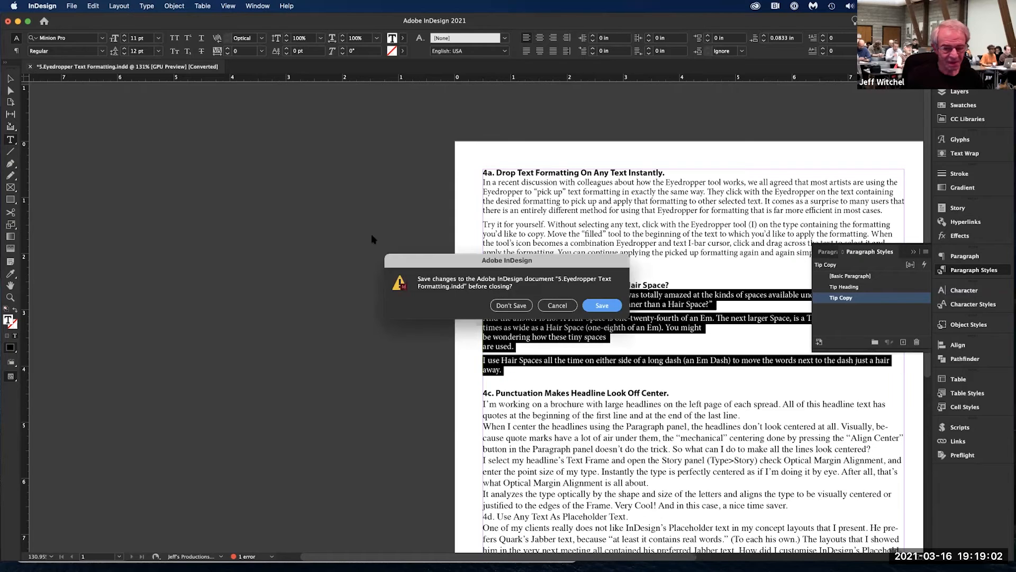
click(508, 306)
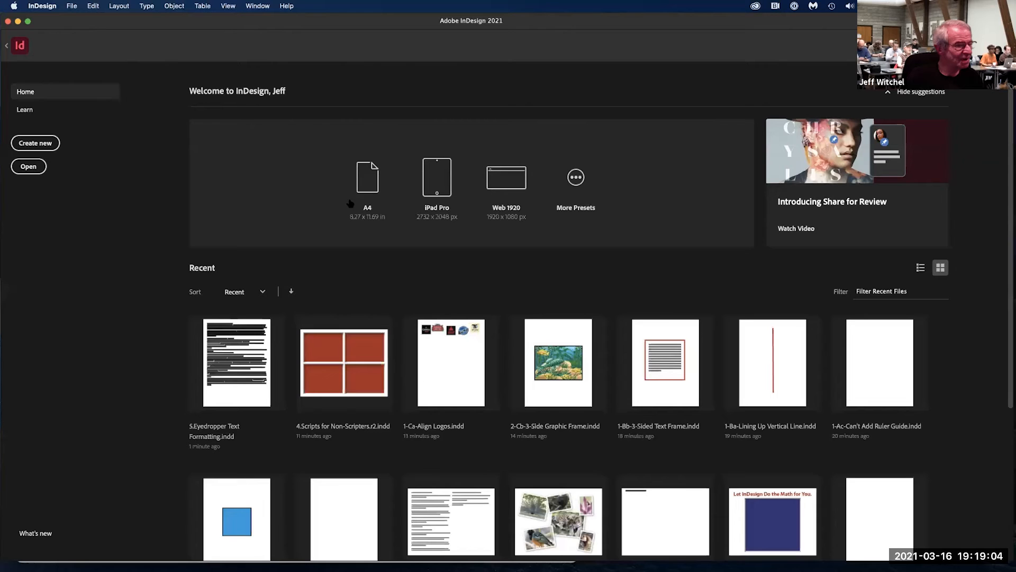
click(29, 167)
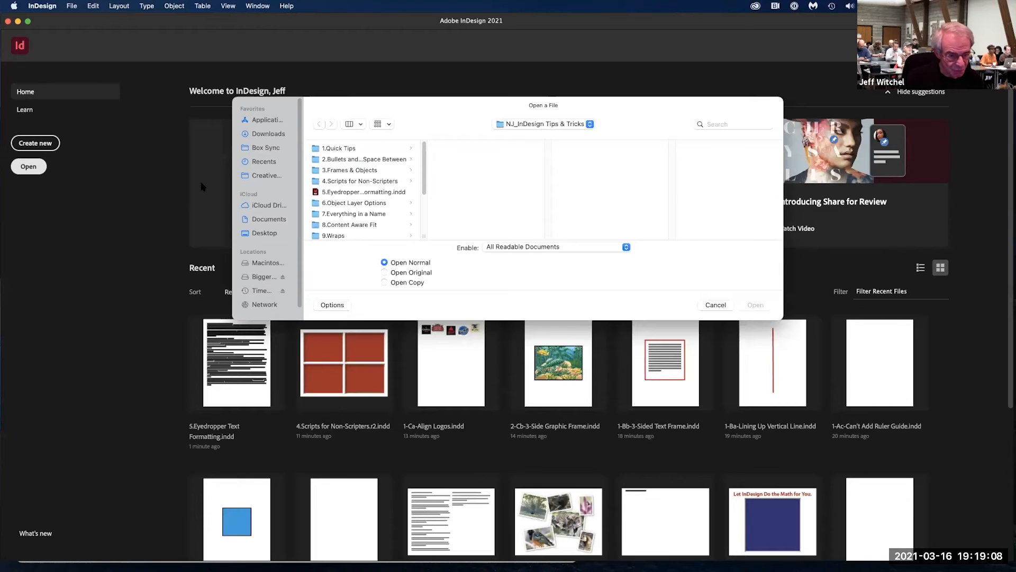
click(339, 206)
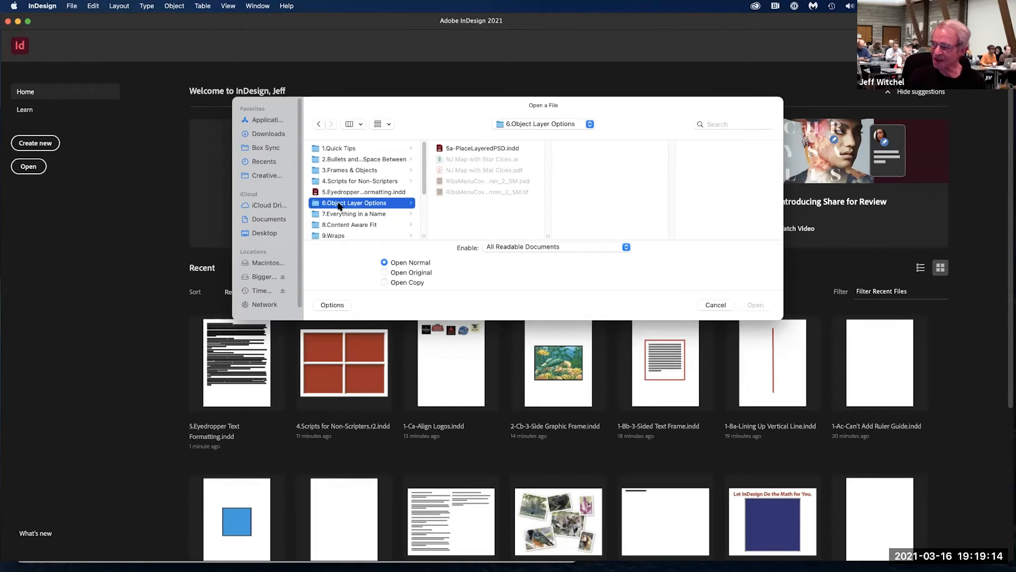
click(461, 149)
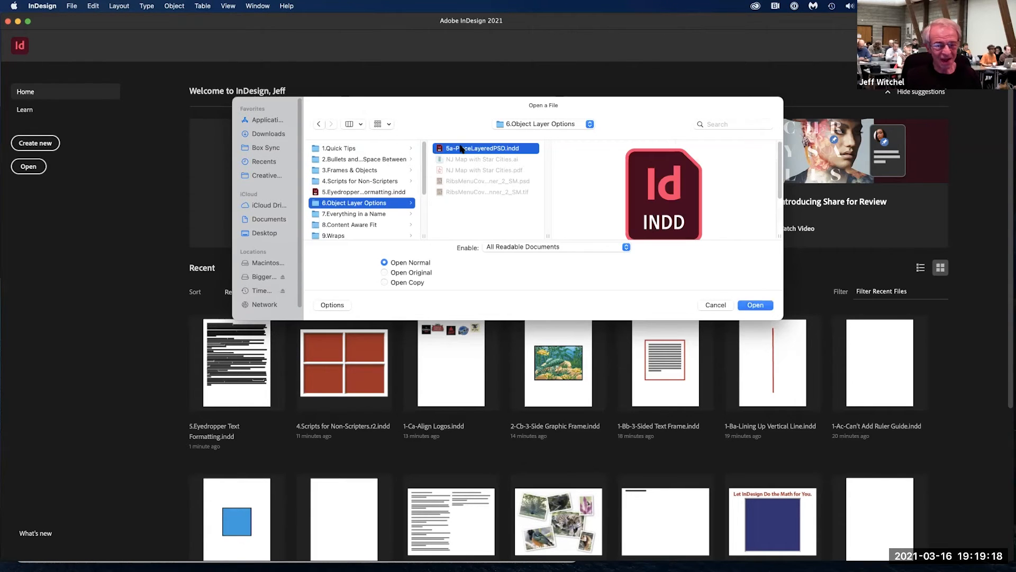
double_click(461, 149)
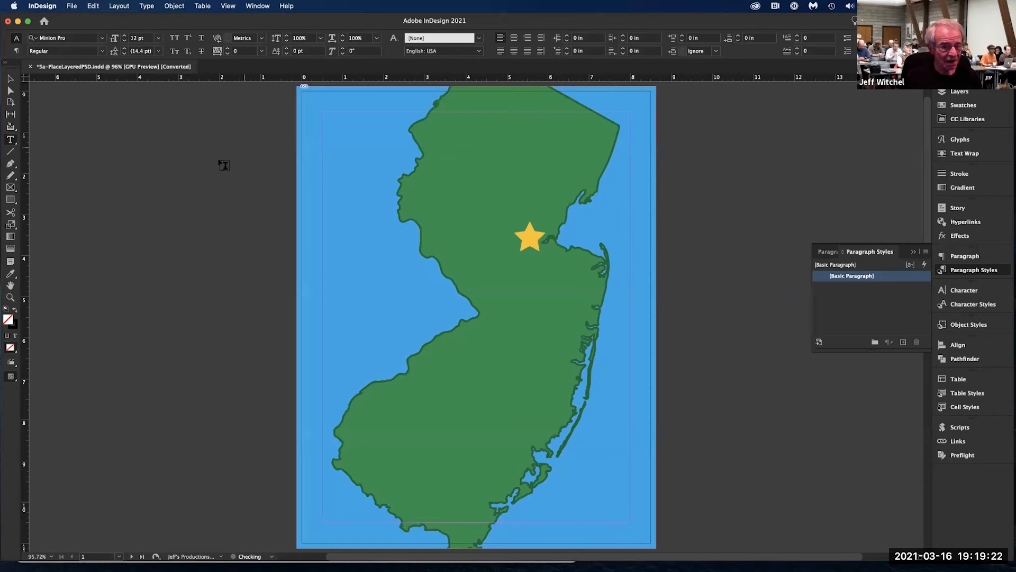
- Select the placed New Jersey map with the Selection tool and open its Object Layer Options clear of the artwork
click(12, 79)
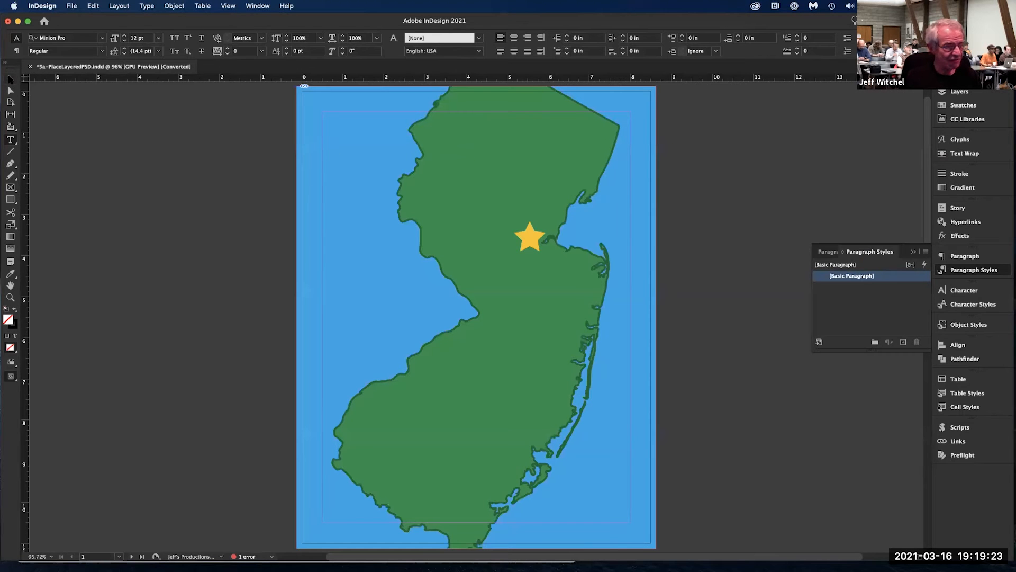
click(462, 236)
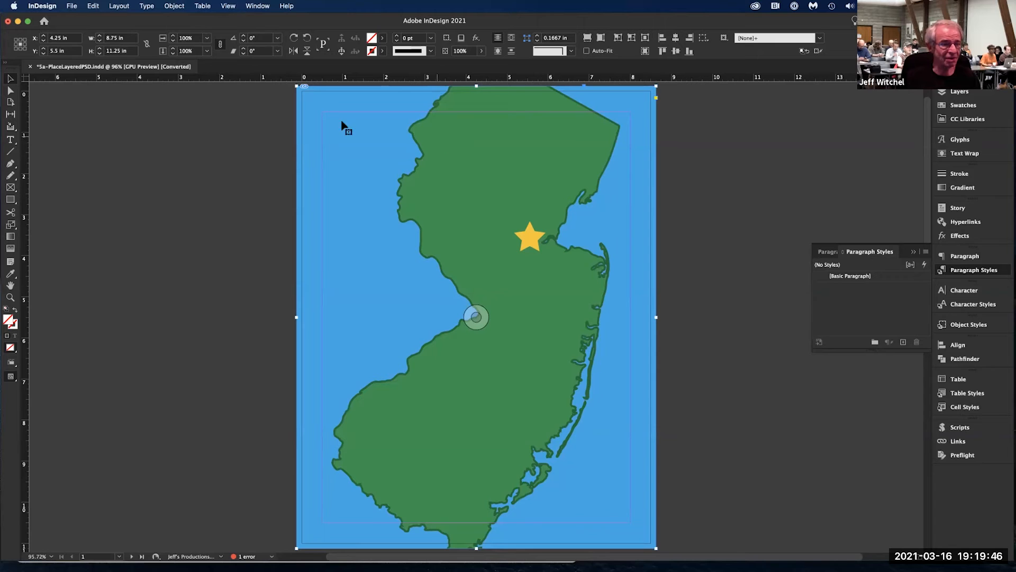
click(172, 6)
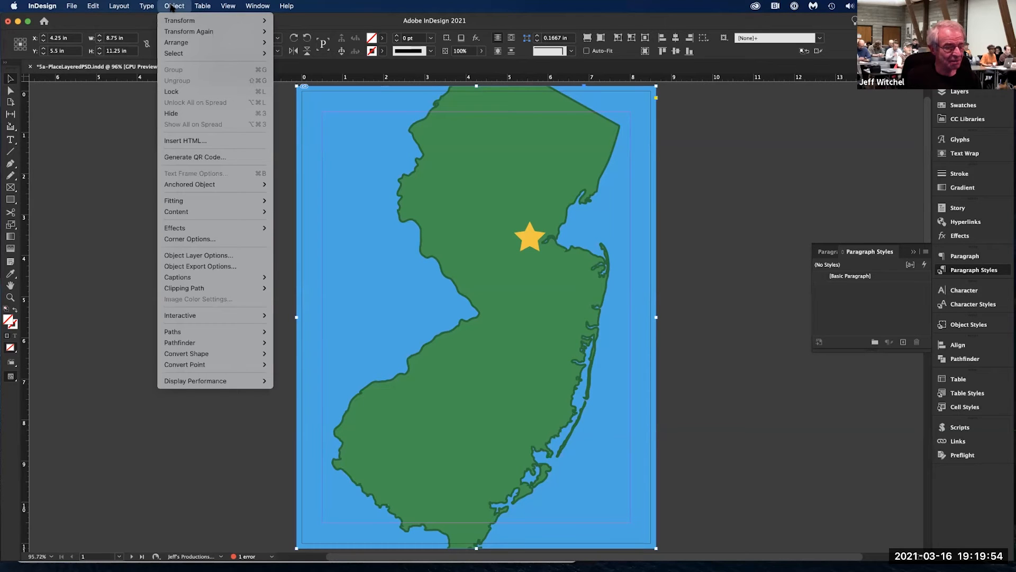
click(189, 255)
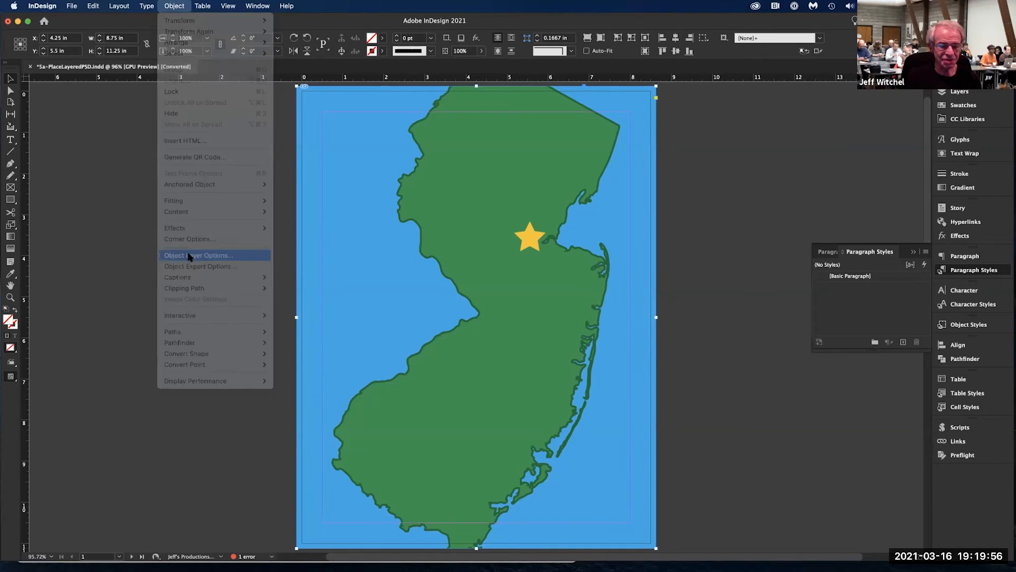
drag(807, 367, 689, 211)
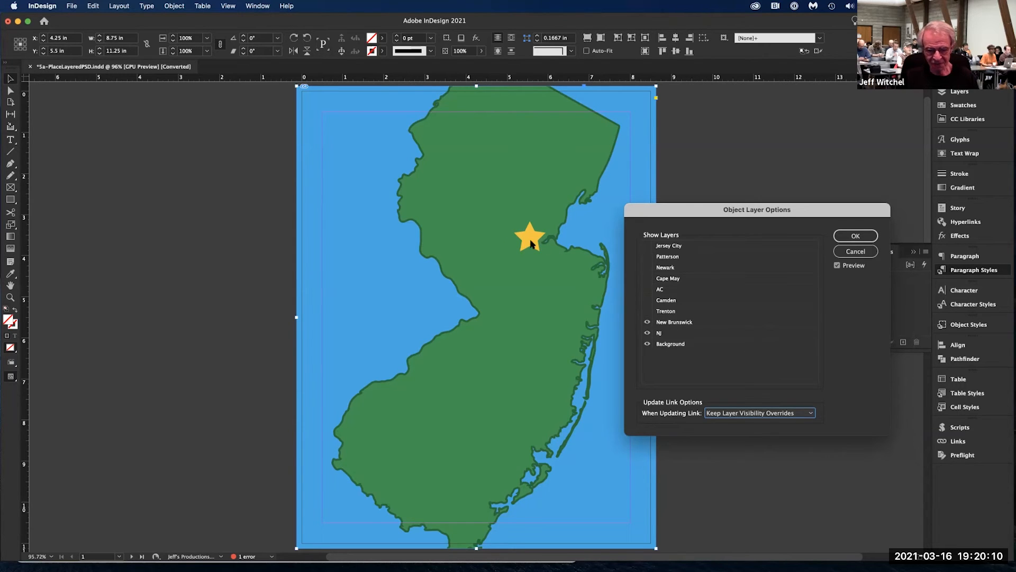
- Hide the map's New Brunswick layer and show the Trenton, Camden and AC layers
click(647, 322)
click(647, 311)
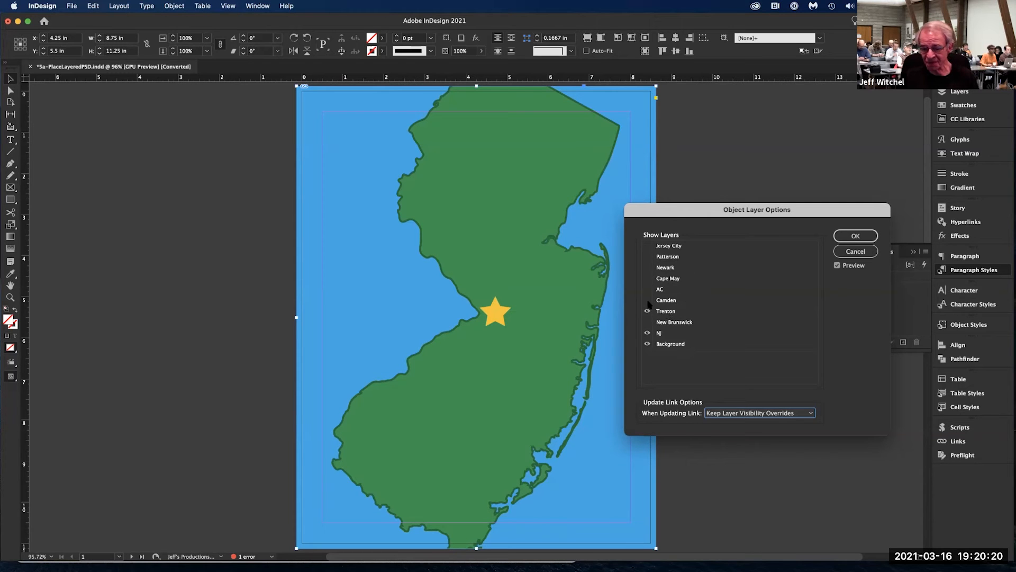
click(646, 300)
click(647, 289)
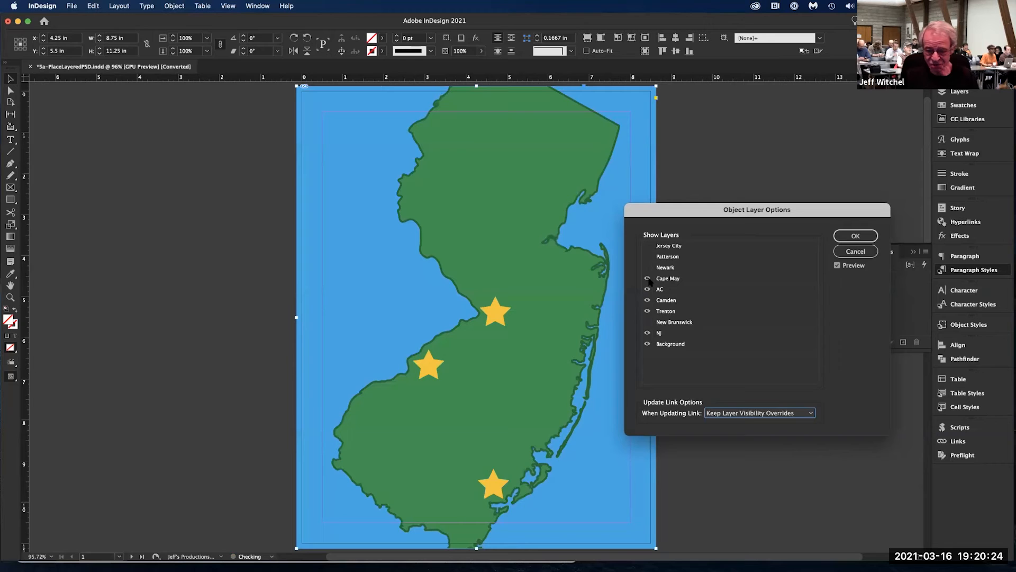
- Leave only the New Brunswick, NJ and Background layers of the map showing and apply the layer options
drag(649, 279, 644, 336)
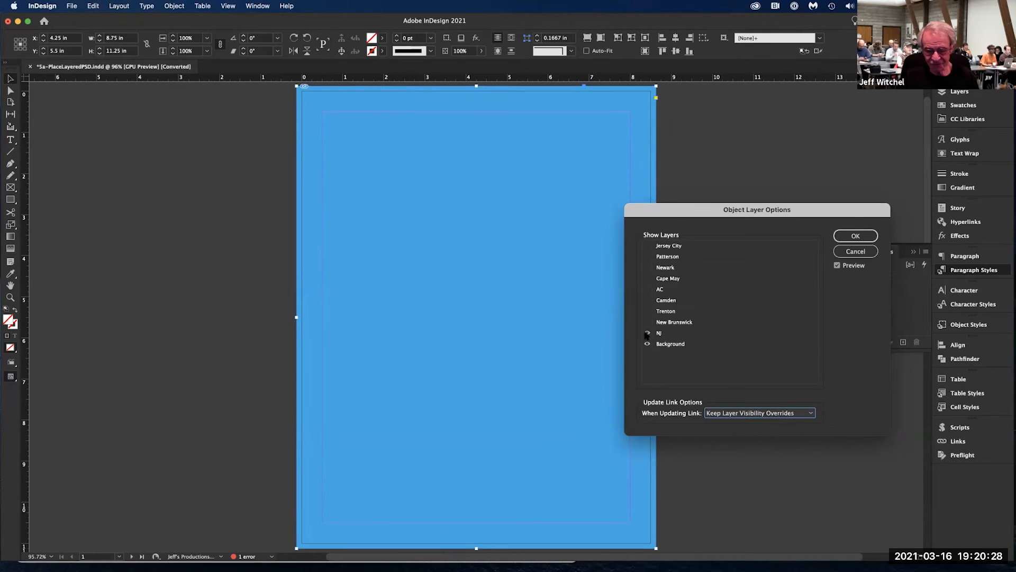
click(647, 333)
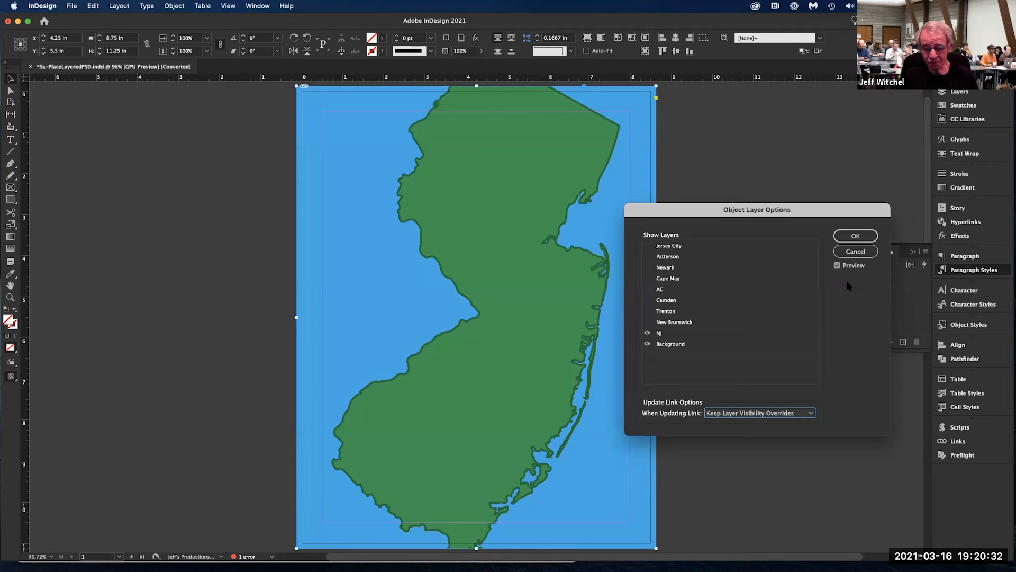
click(647, 322)
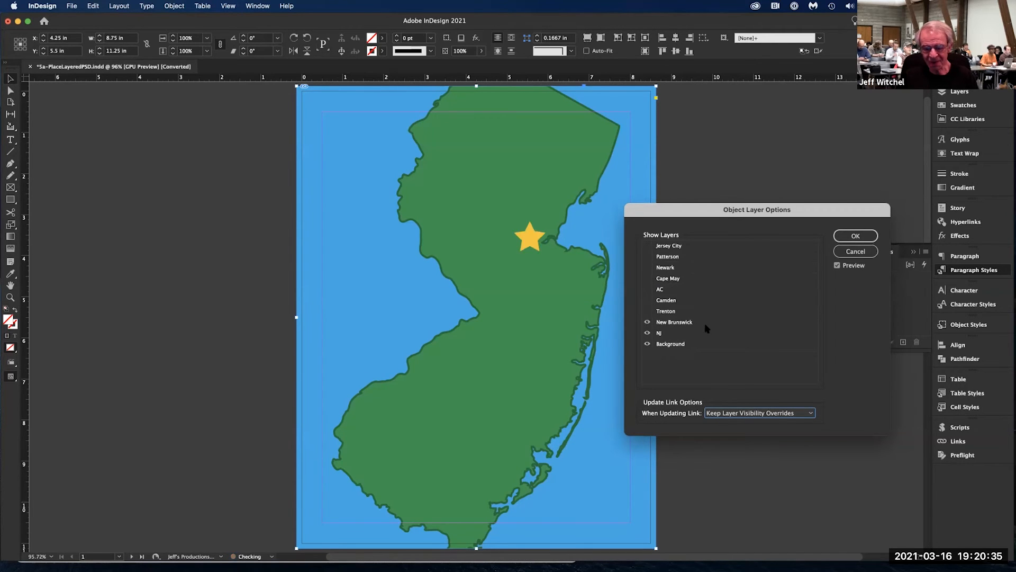
click(853, 239)
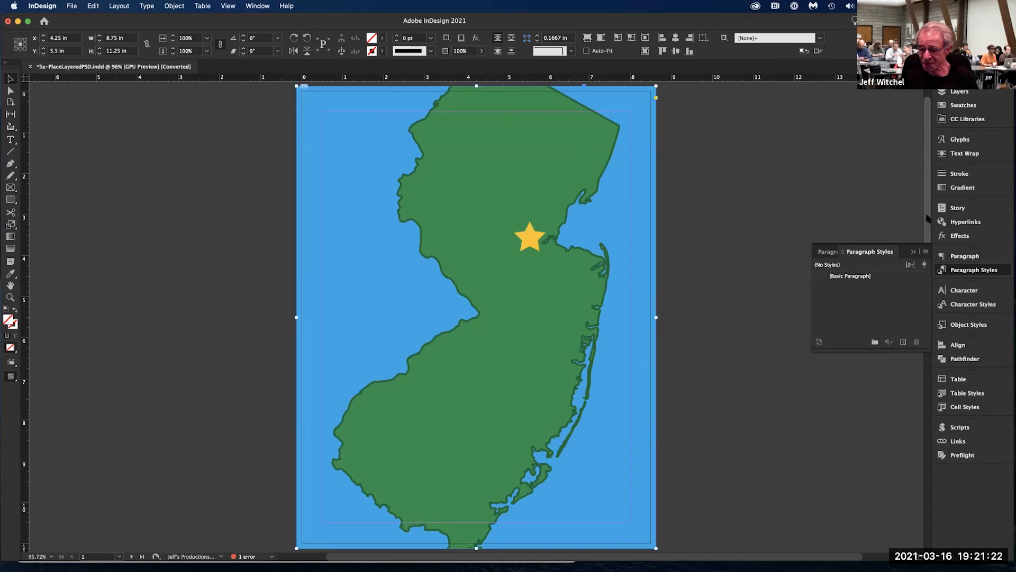
- Place RibsMenuCover-Banner_2_SM.psd from the 6.Object Layer Options folder into the empty frame on page 2
drag(927, 218, 930, 469)
click(372, 245)
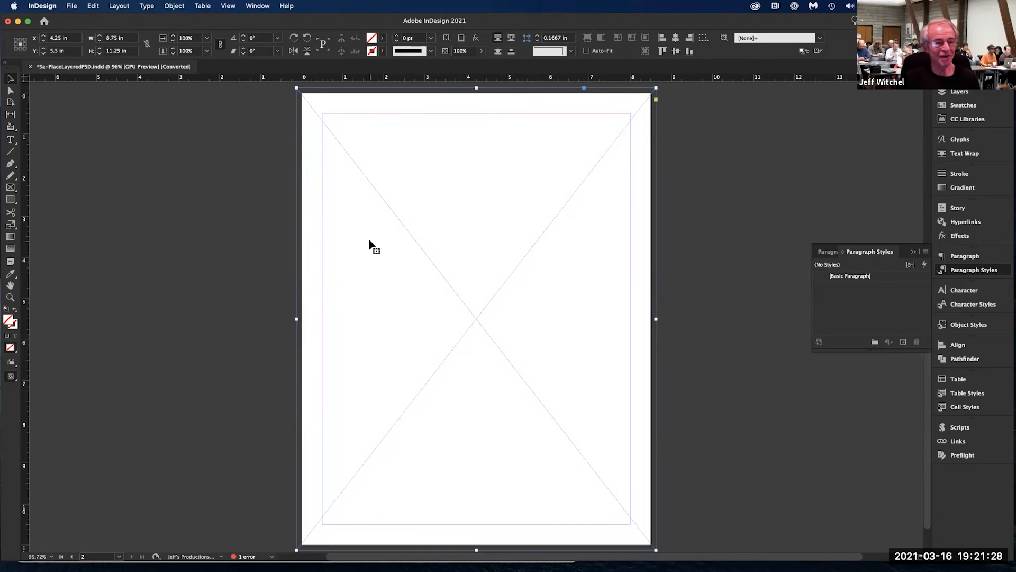
click(72, 6)
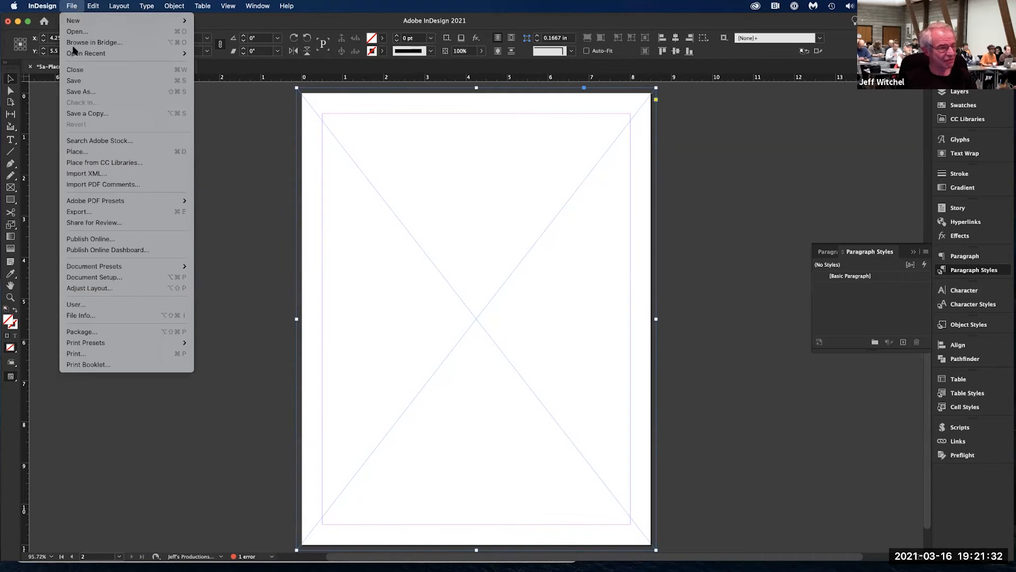
click(86, 151)
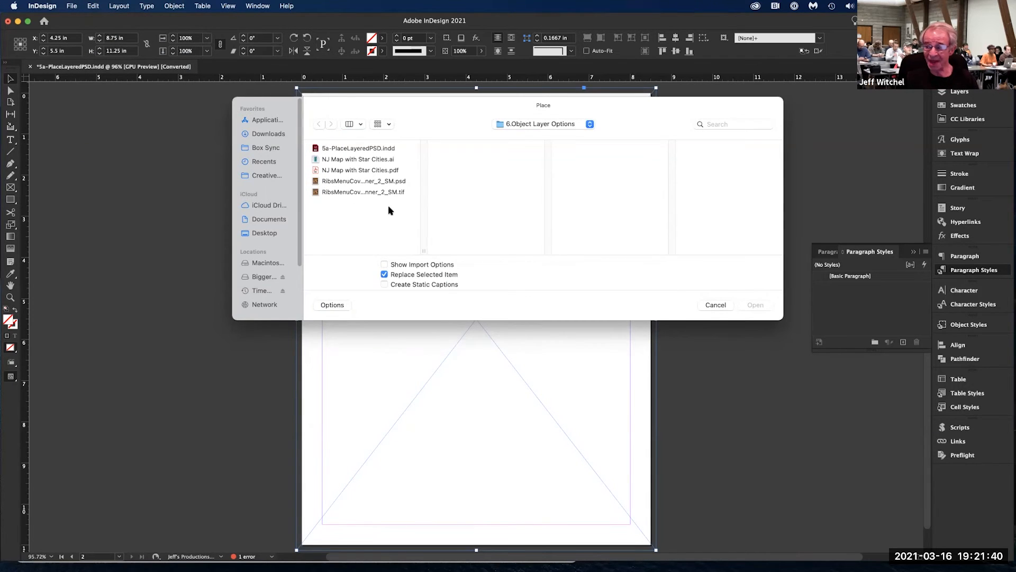
click(341, 183)
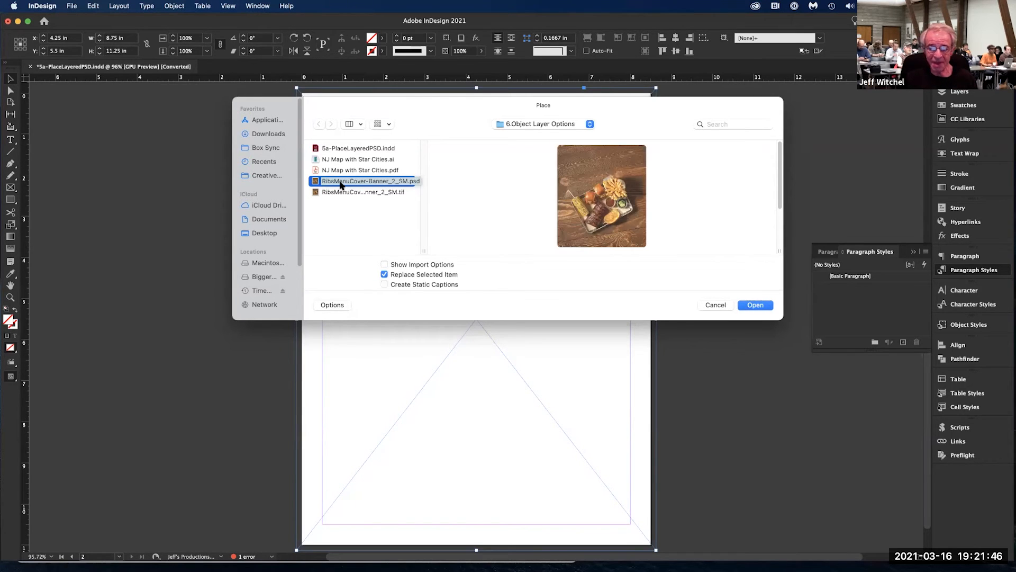
click(754, 305)
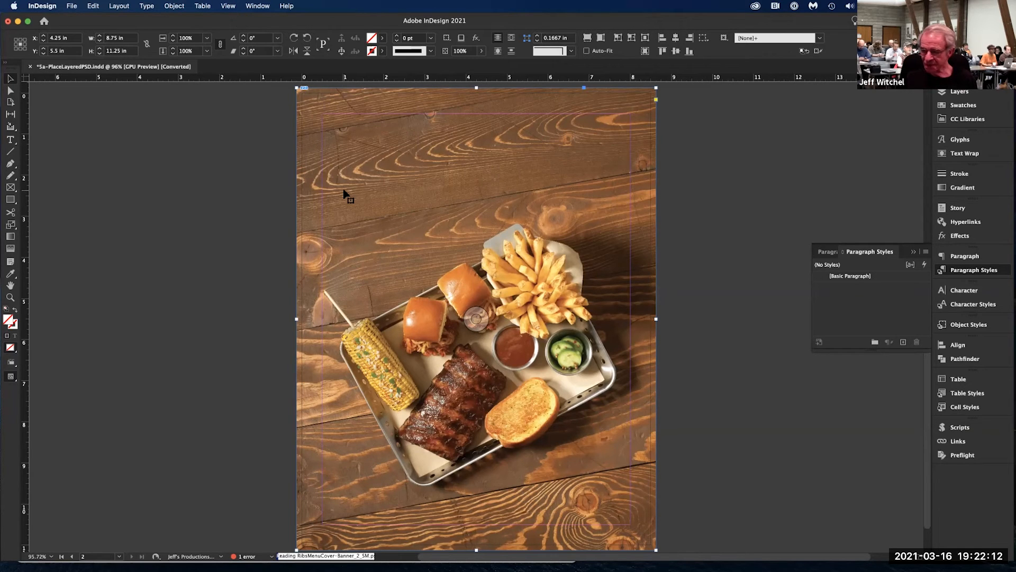
- Copy the ribs photo frame, paste it in place, and expand the document layer to list both copies
click(91, 7)
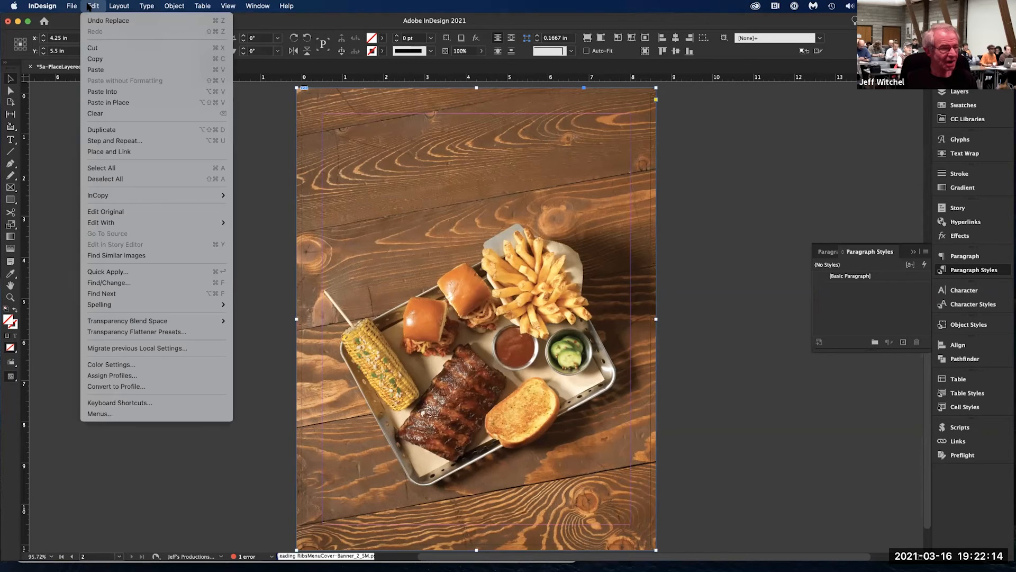
click(94, 59)
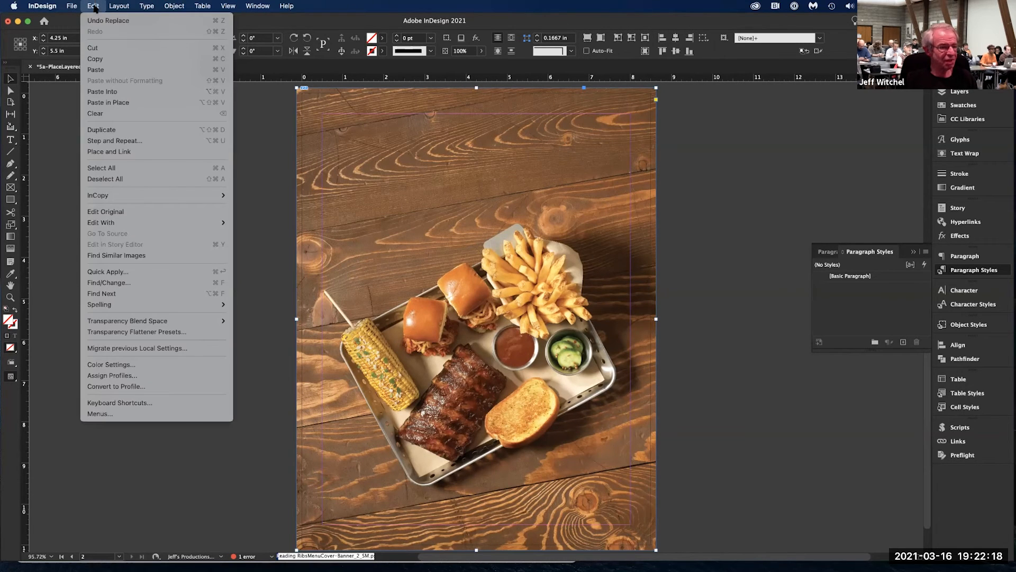
click(107, 102)
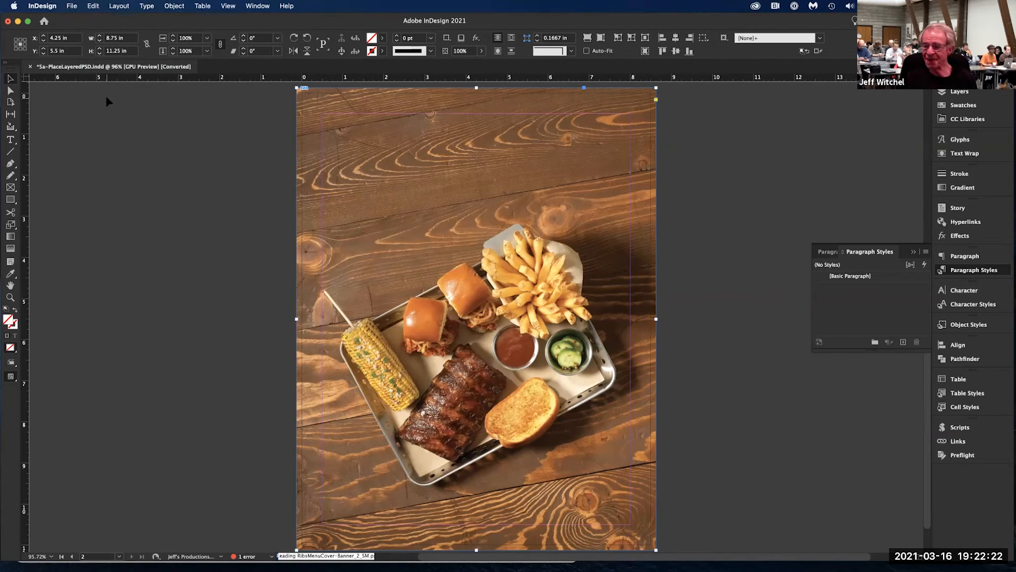
click(959, 93)
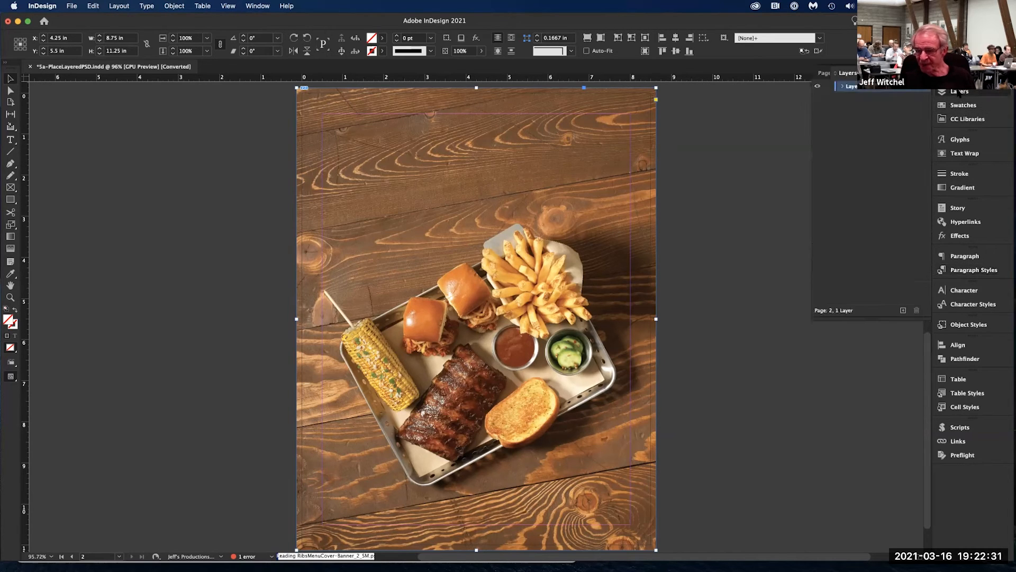
click(842, 86)
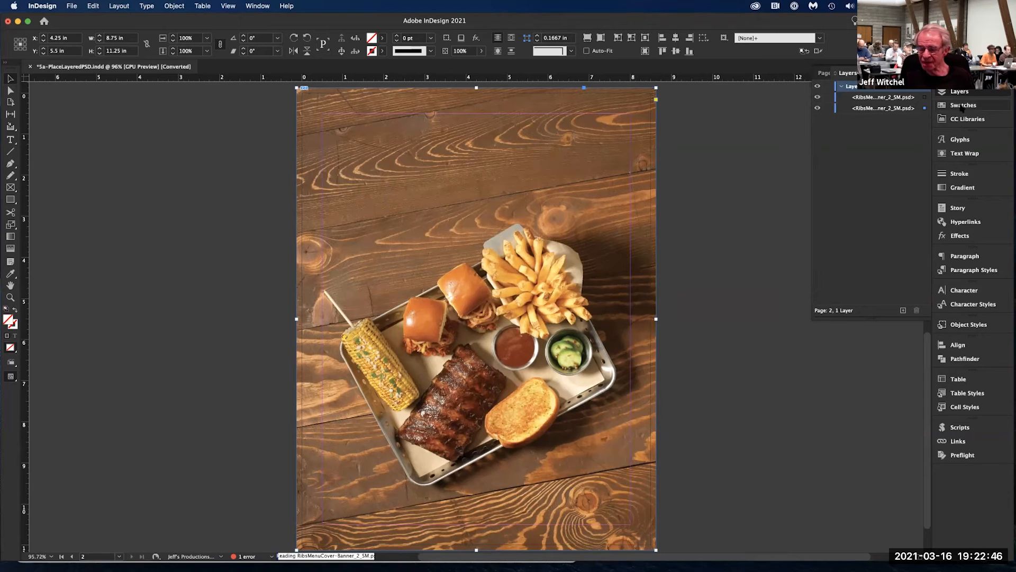
- Create a rich black CMYK process swatch with C=50 M=40 Y=40 K=100 as the selected frame's fill
click(962, 106)
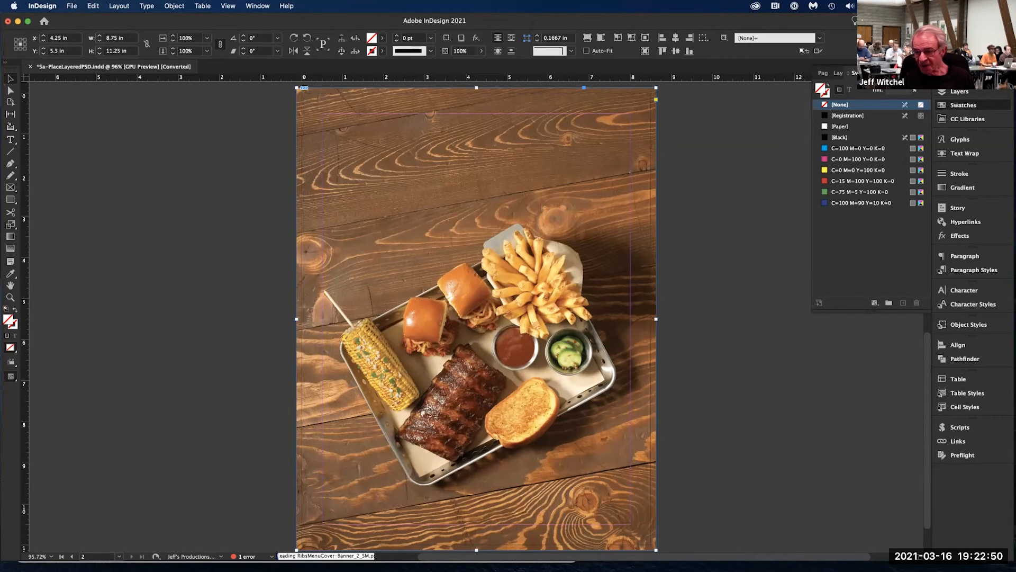
click(923, 73)
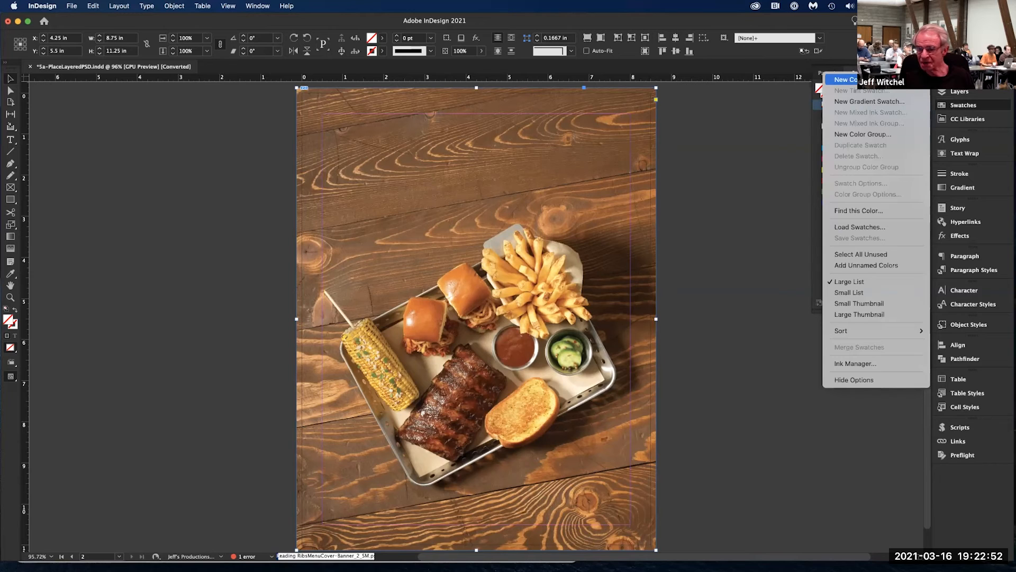
click(873, 80)
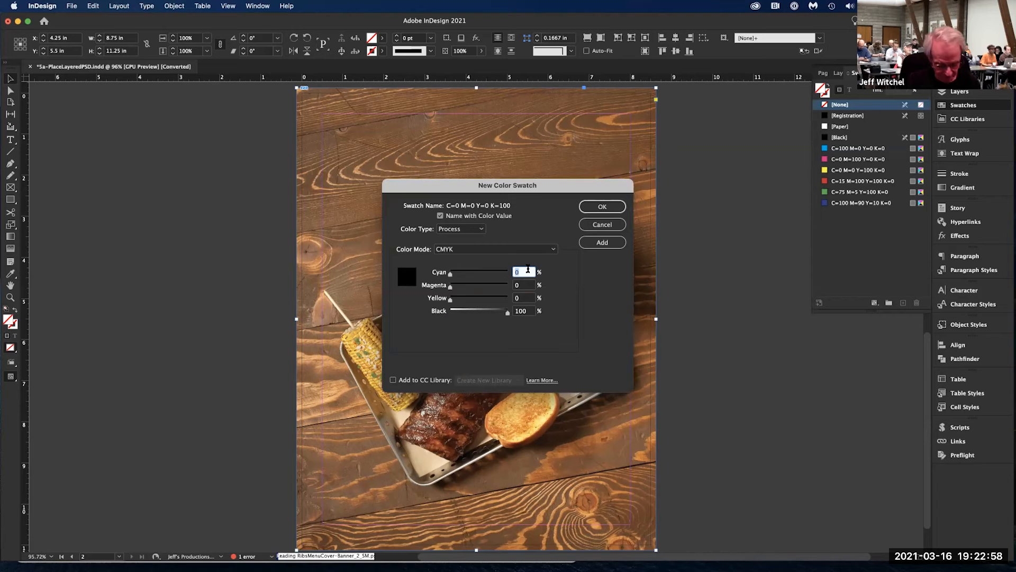
text(50)
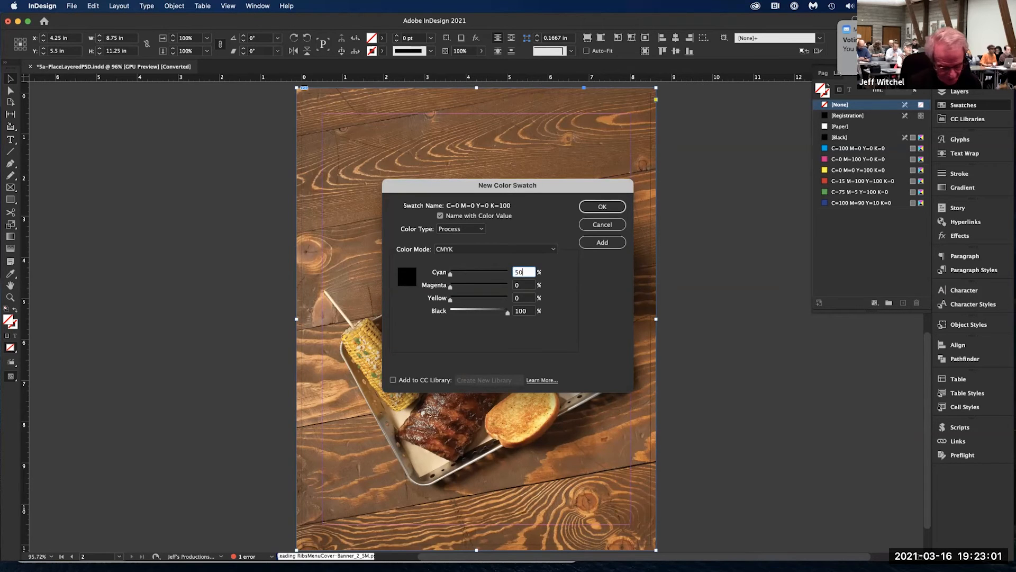
key(Tab)
text(40)
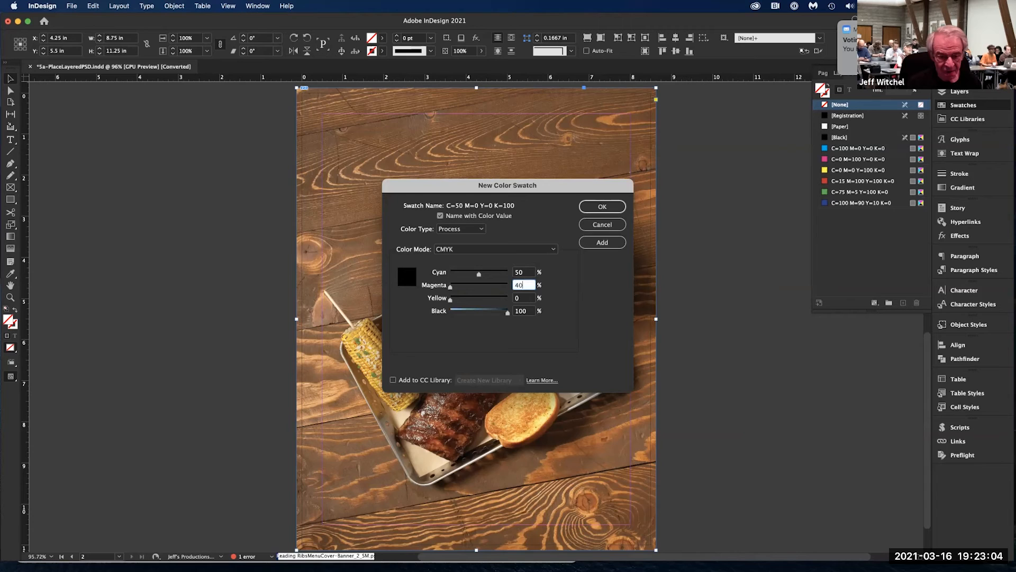
key(Tab)
text(4)
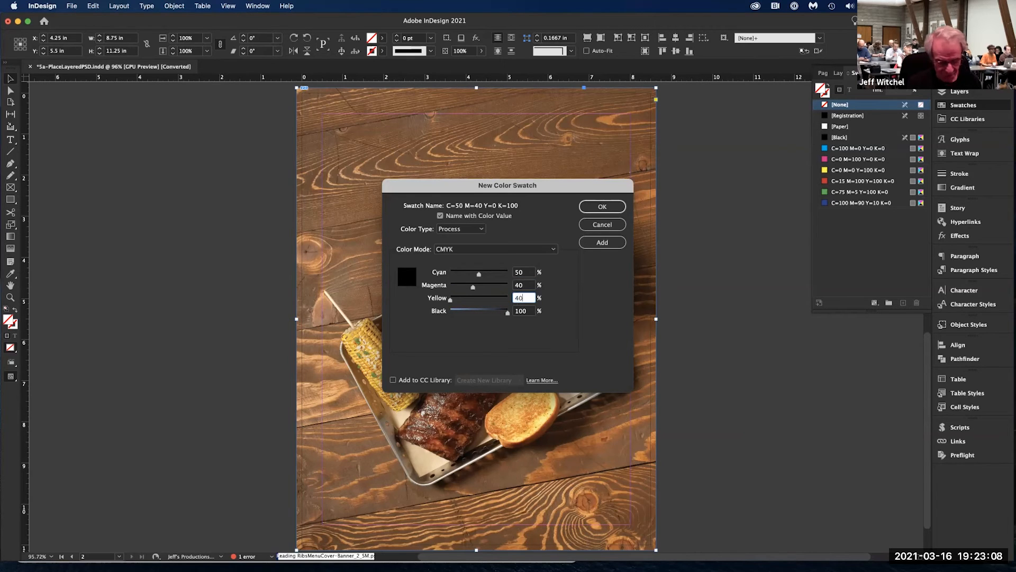
text(0)
key(Tab)
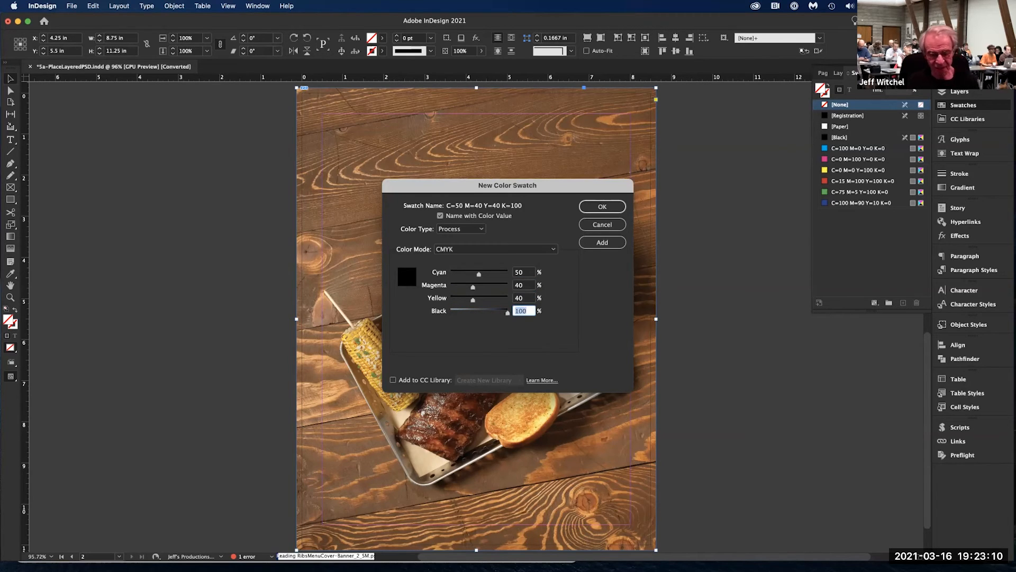
click(602, 206)
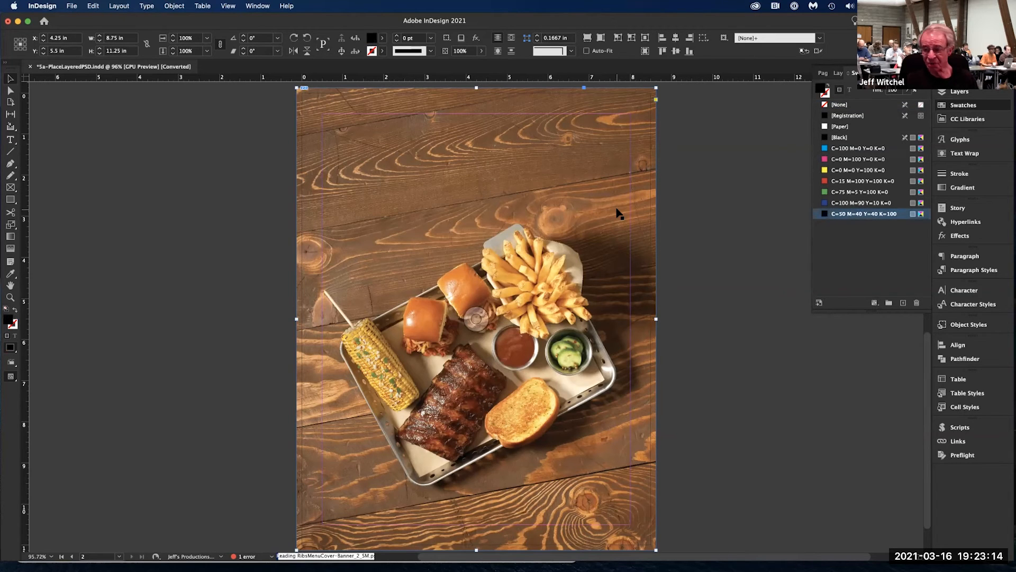
- Hide the upper photo copy and fade out the top of the lower frame's image with the Gradient Feather tool
click(968, 93)
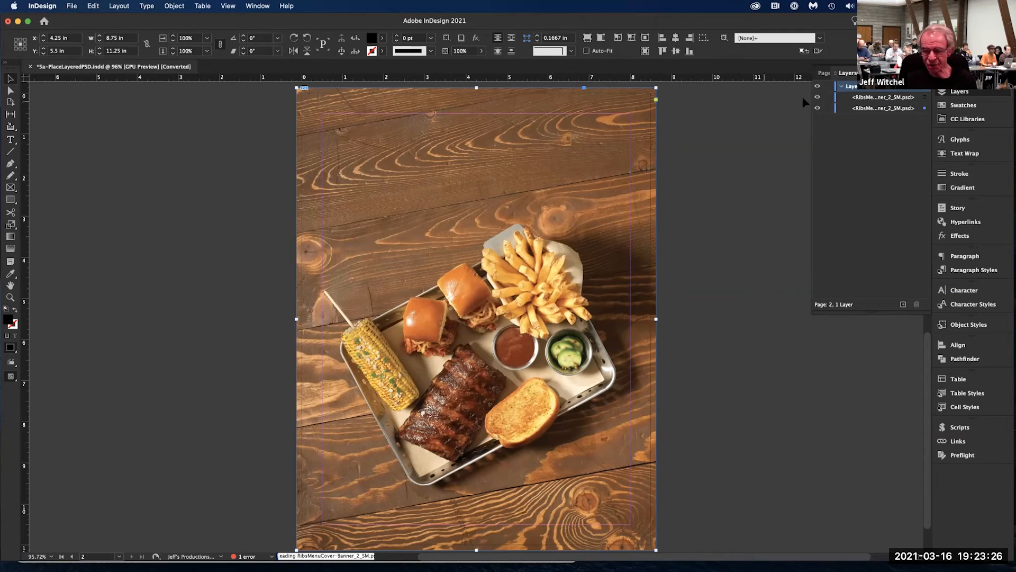
click(818, 97)
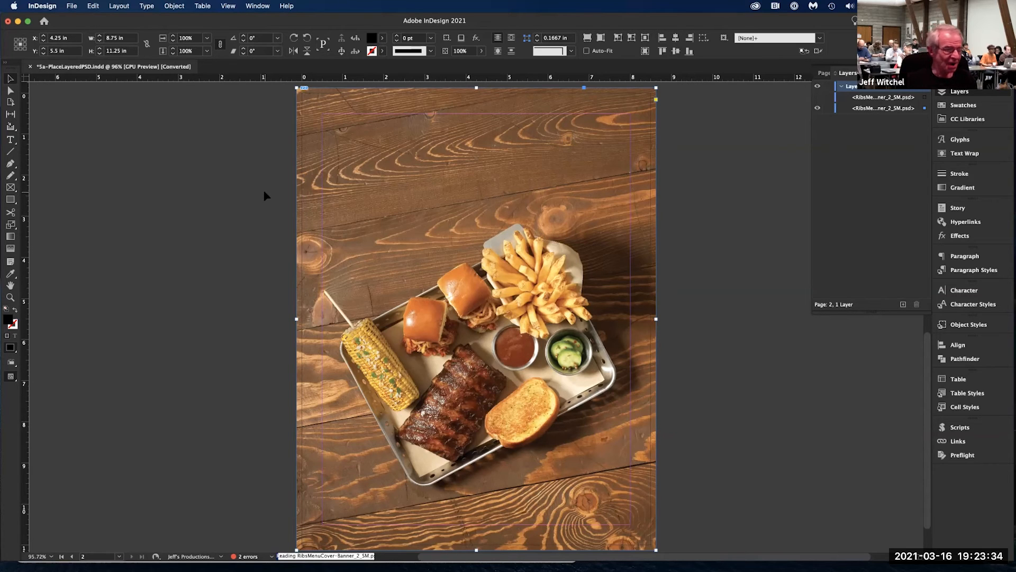
click(474, 318)
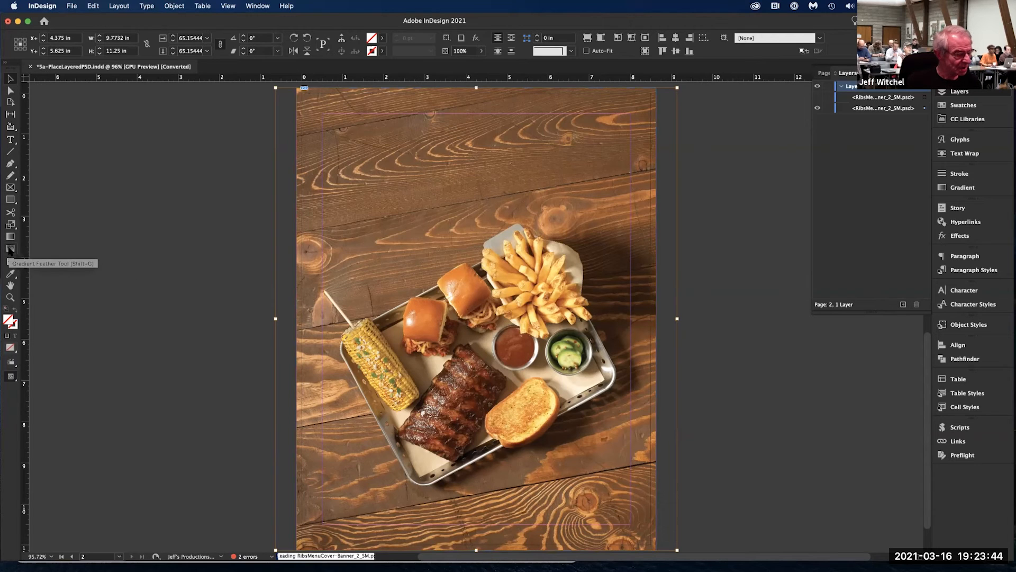
click(11, 250)
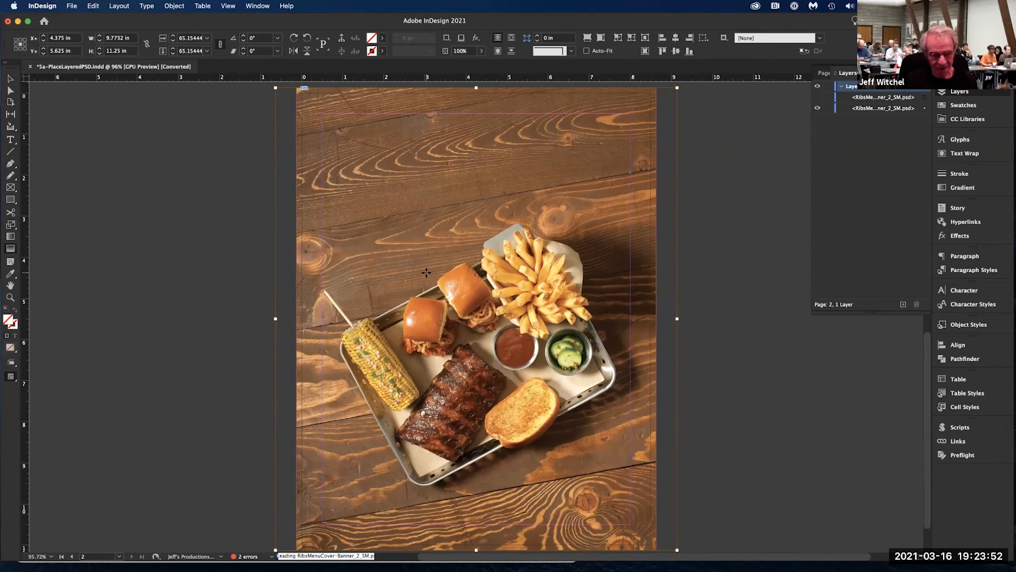
drag(426, 273, 427, 163)
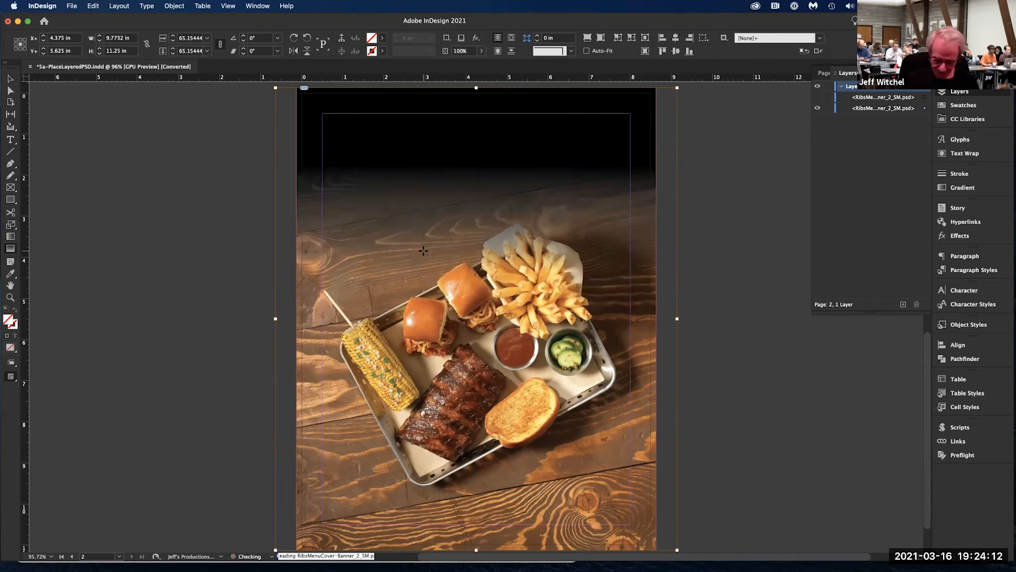
drag(405, 290, 404, 207)
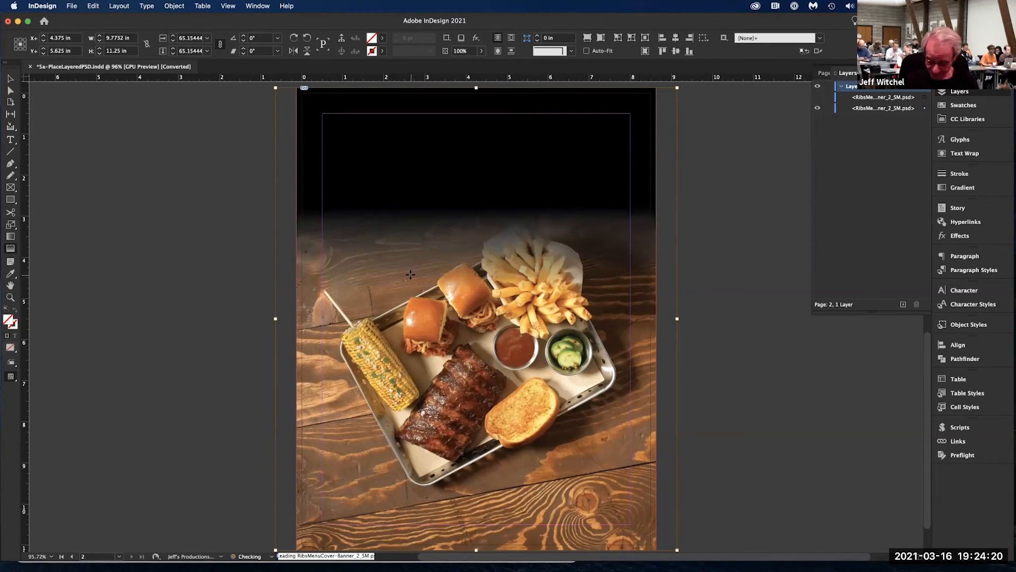
- Redraw the gradient feather on the lower photo so its wooden background fades to black just above the food tray
drag(411, 274, 416, 196)
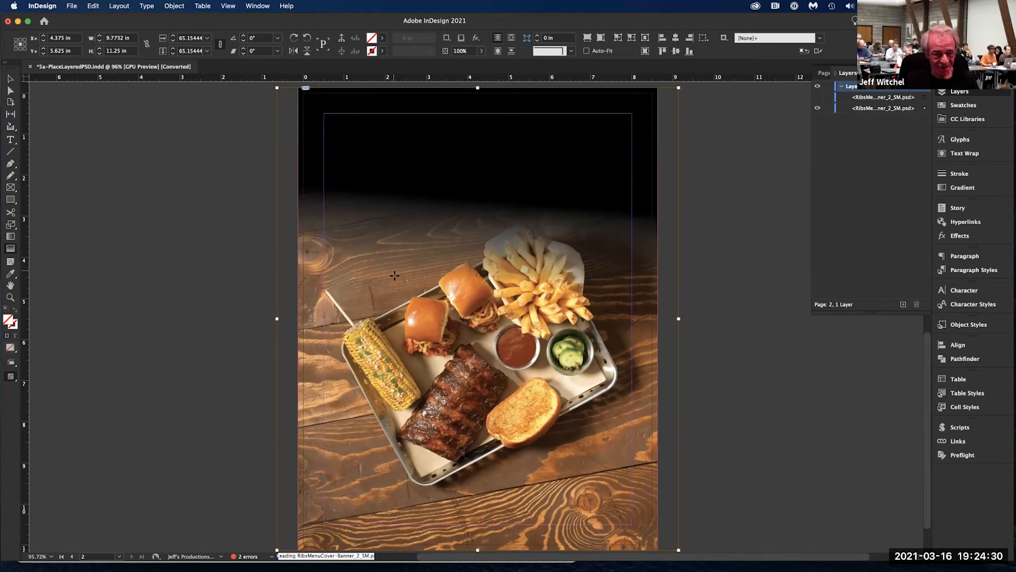
drag(399, 260, 404, 194)
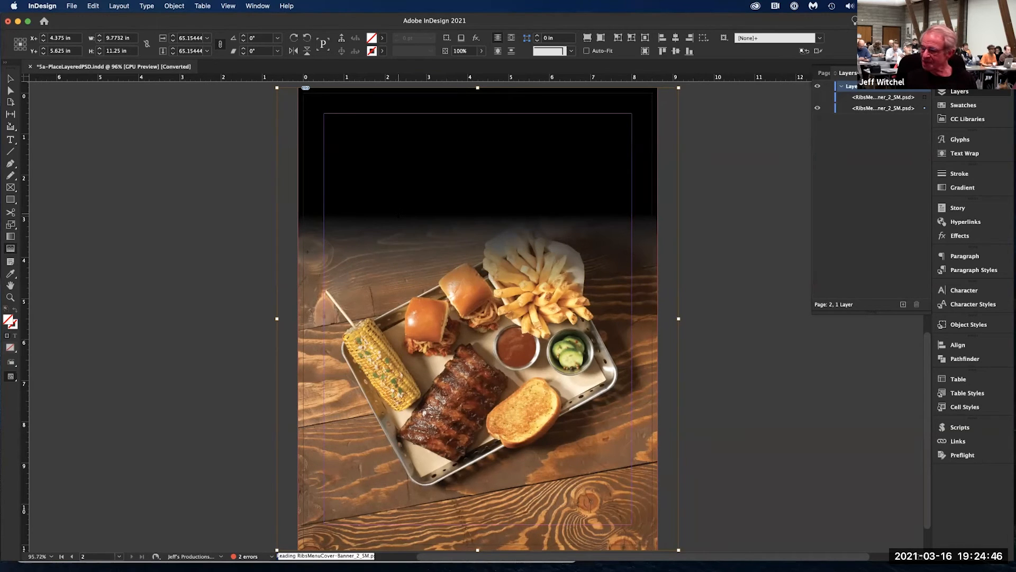
- Show the upper photo copy and hide its Background layer through Object Layer Options, keeping only the Silo whole tray layer
click(817, 98)
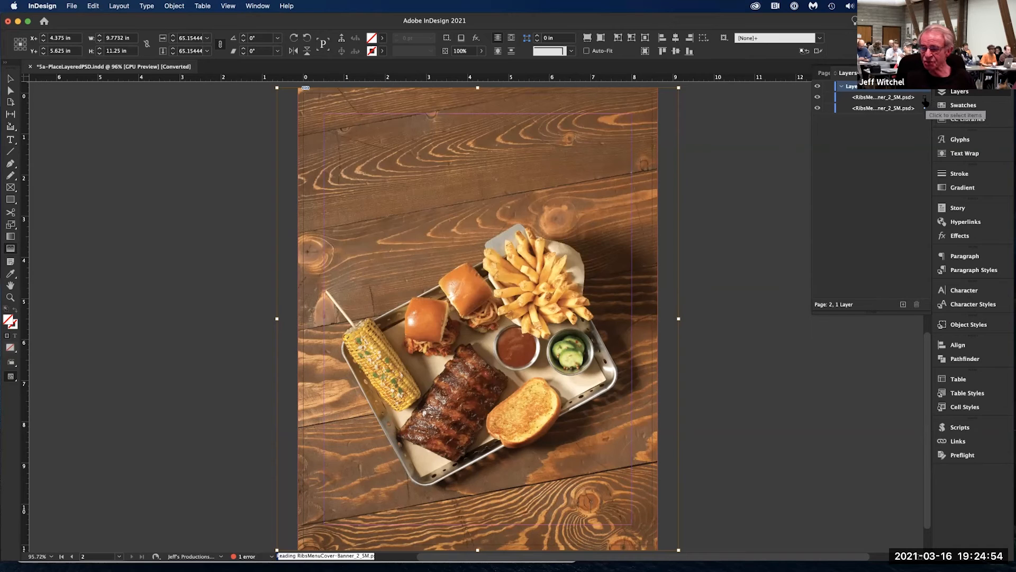
click(924, 98)
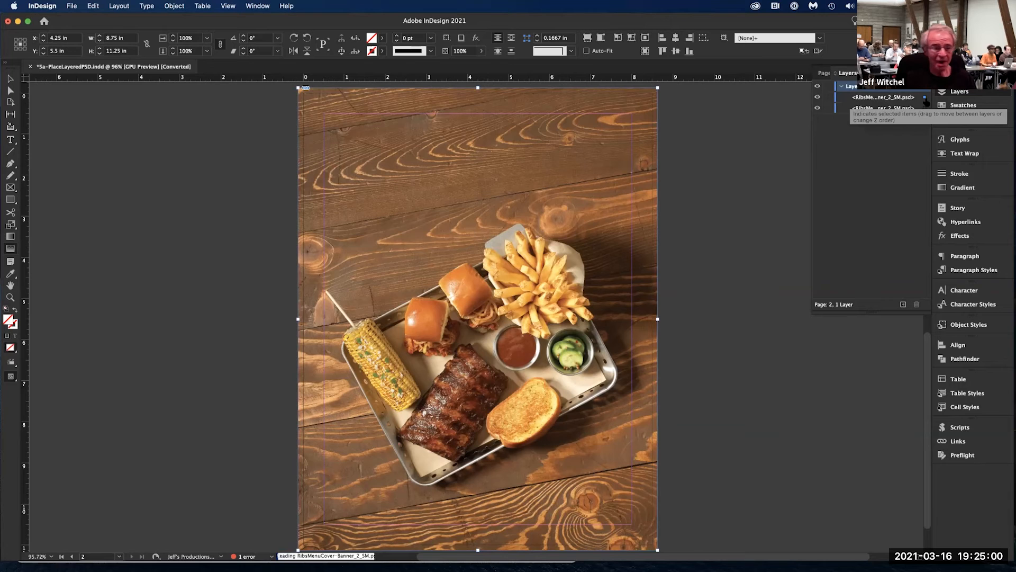
click(166, 8)
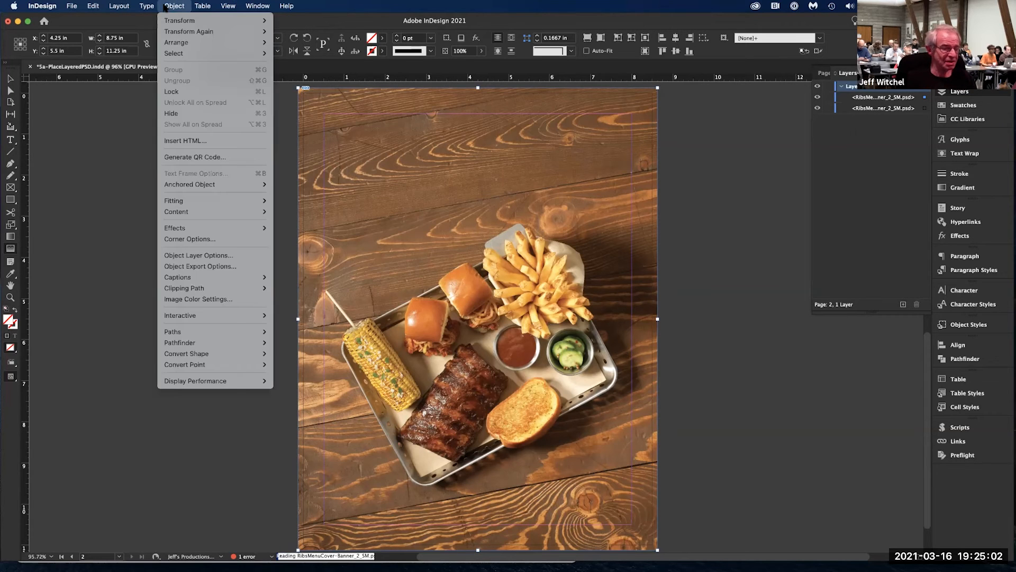
click(199, 255)
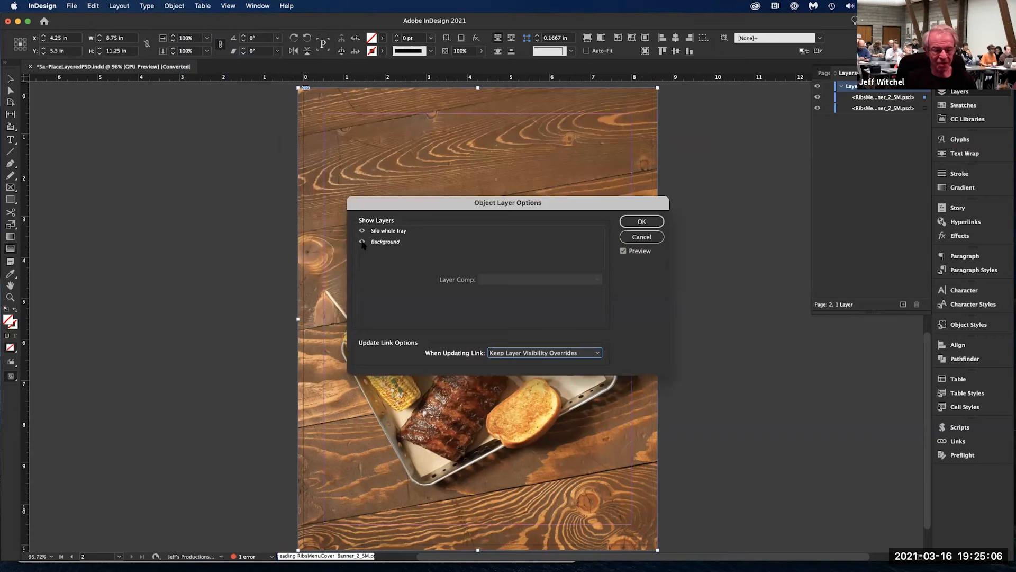
click(362, 242)
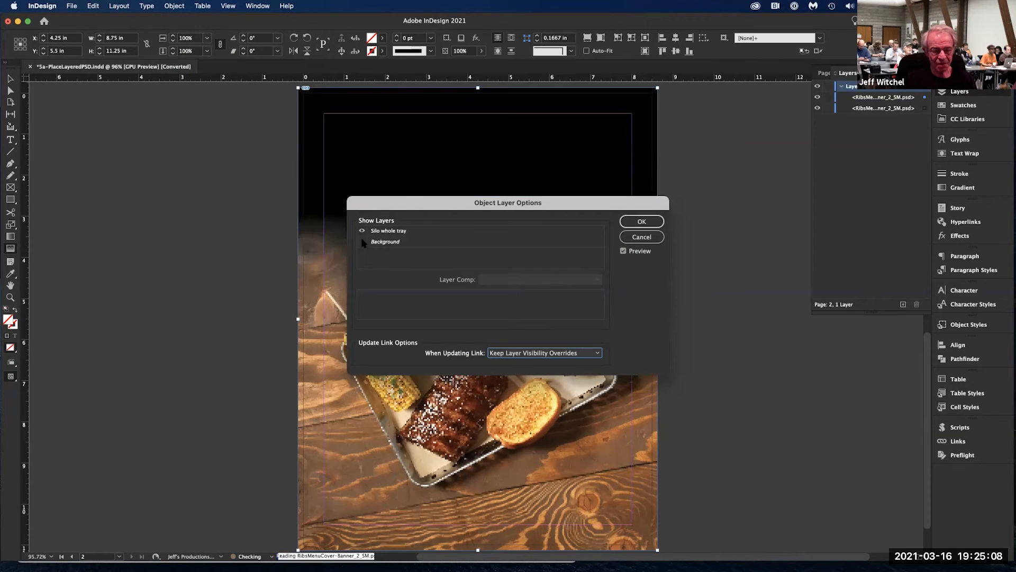
drag(406, 204, 726, 322)
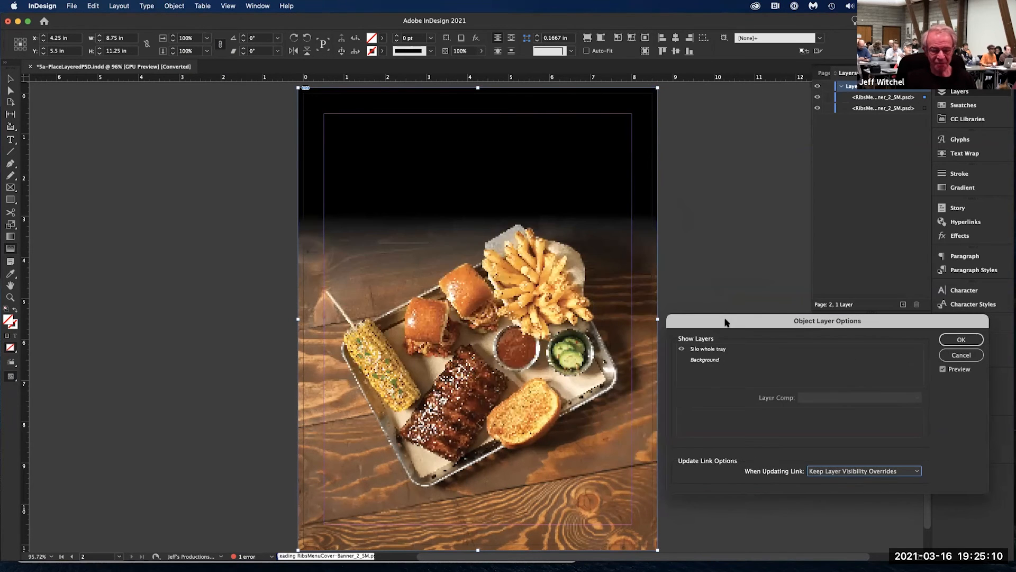
click(955, 342)
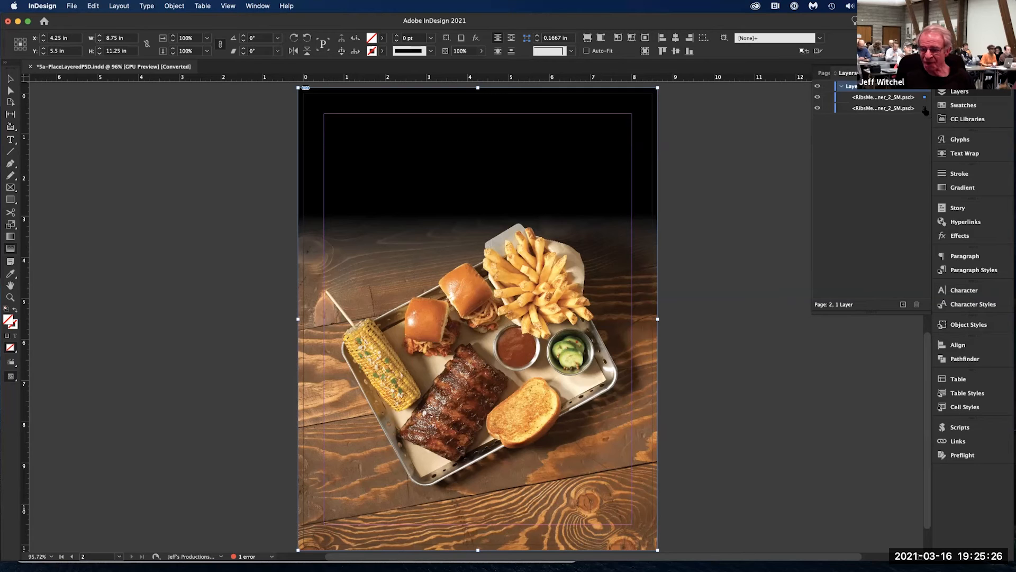
- Draw a rectangle about 4.61 in by 0.98 in across the upper part of the food tray, starting at the left margin
click(925, 109)
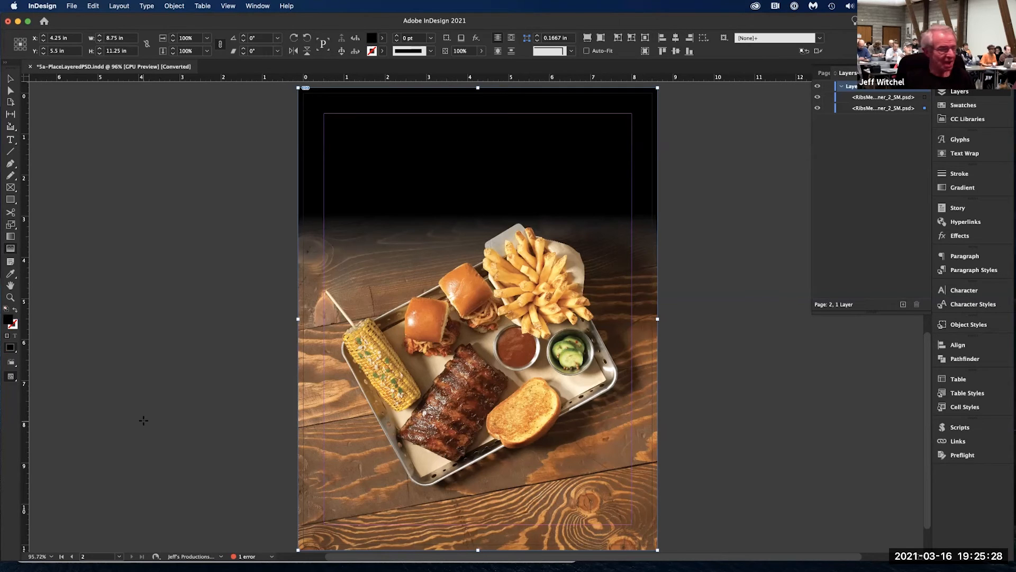
click(9, 200)
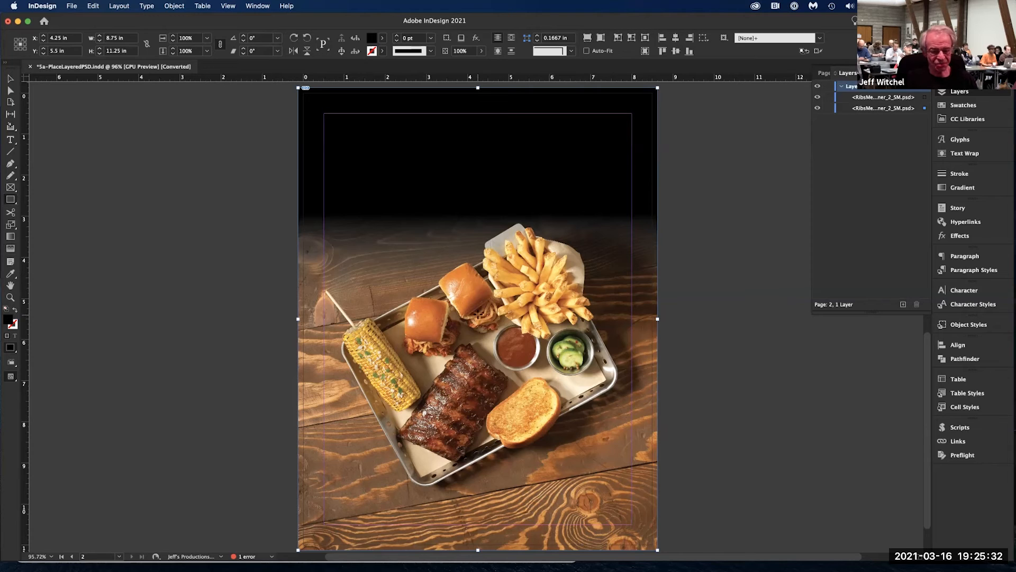
drag(512, 245, 324, 290)
drag(323, 292, 323, 292)
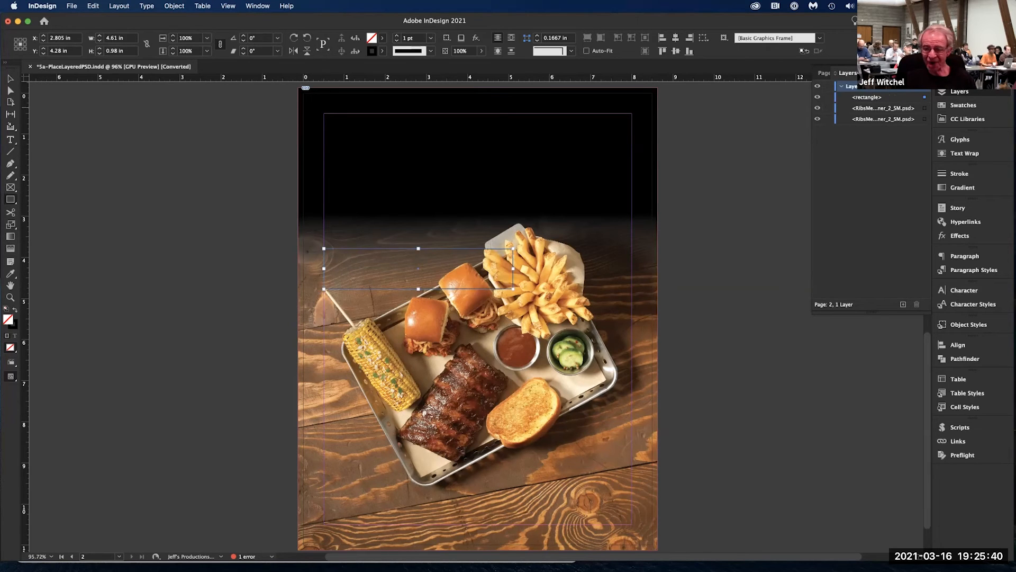
- Stack the new rectangle between the two photo copies and fill it with the C=15 M=100 Y=100 K=0 red swatch
drag(905, 99, 904, 112)
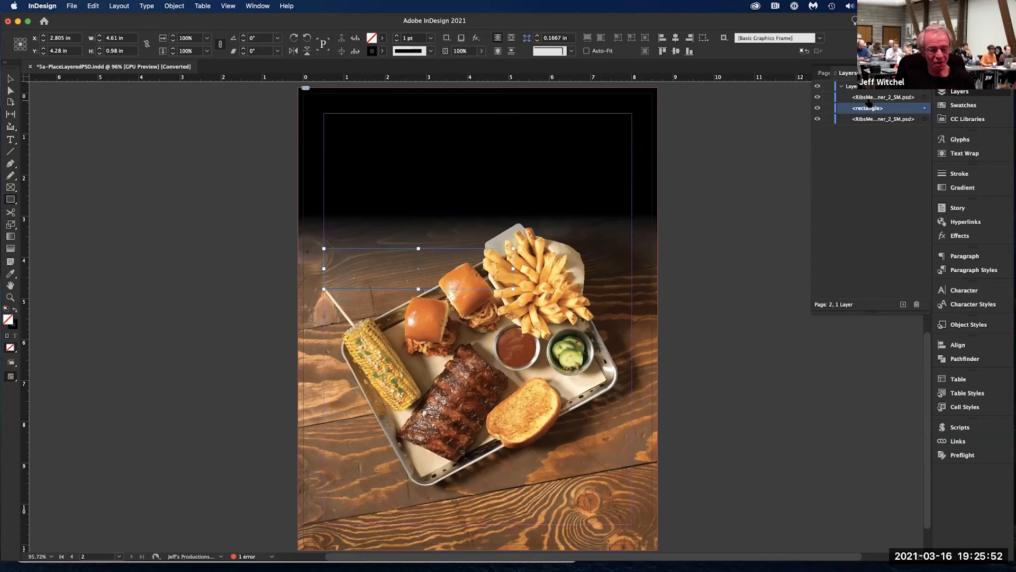
click(965, 105)
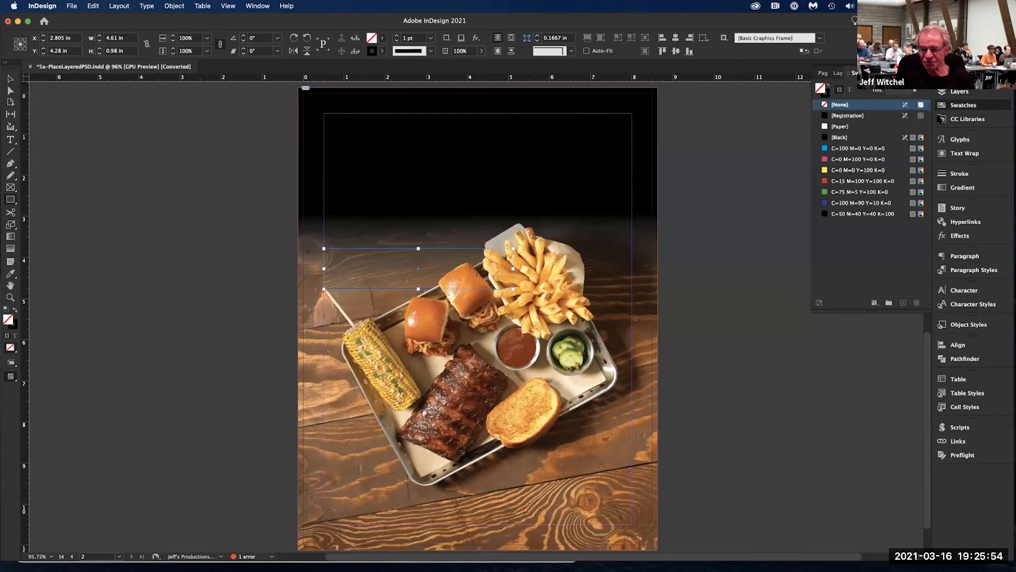
click(824, 181)
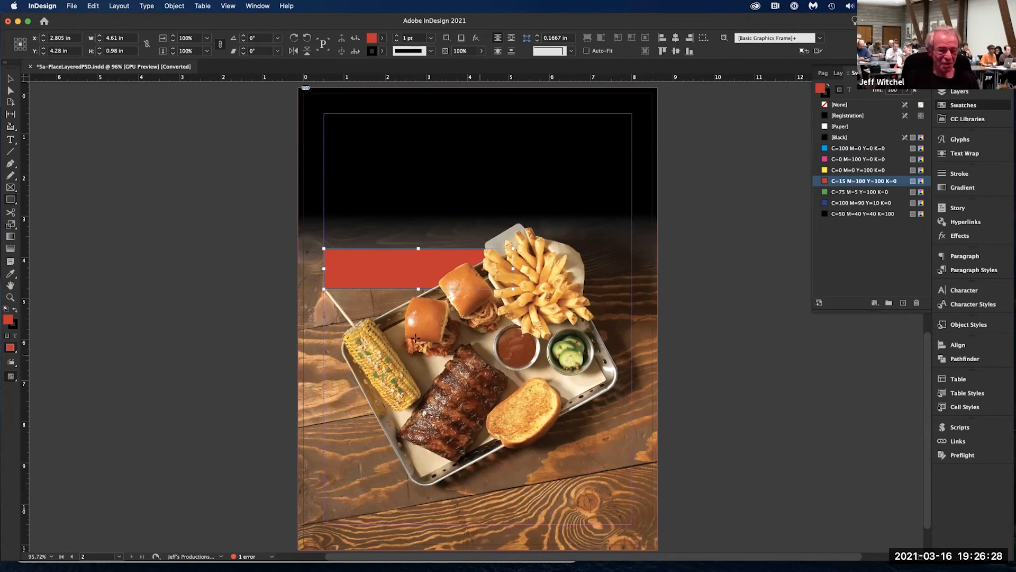
- Try rotating the images inside both photo frames together, leaving the red rectangle out of the selection
click(10, 78)
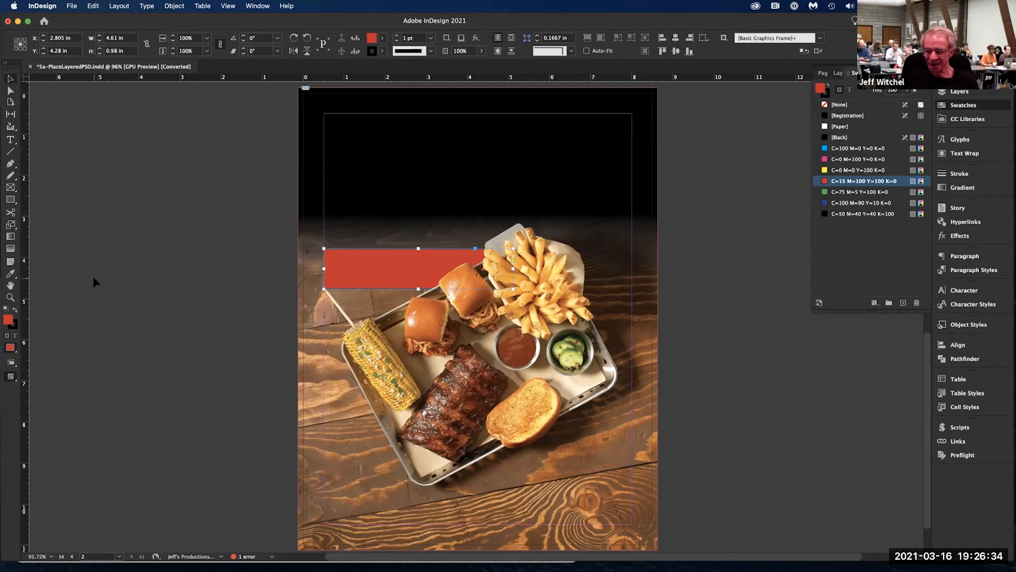
drag(234, 329, 761, 478)
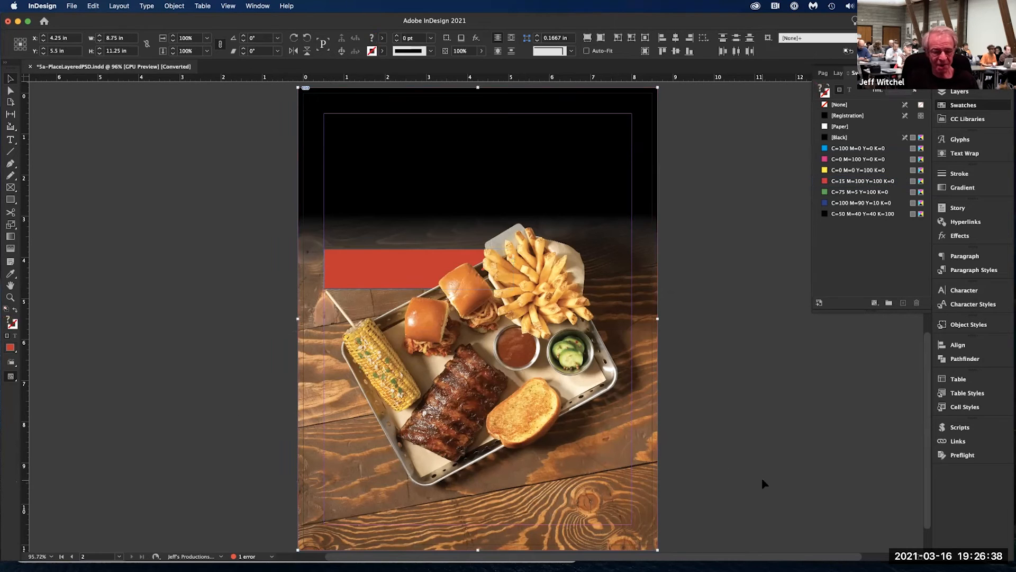
drag(200, 384, 752, 492)
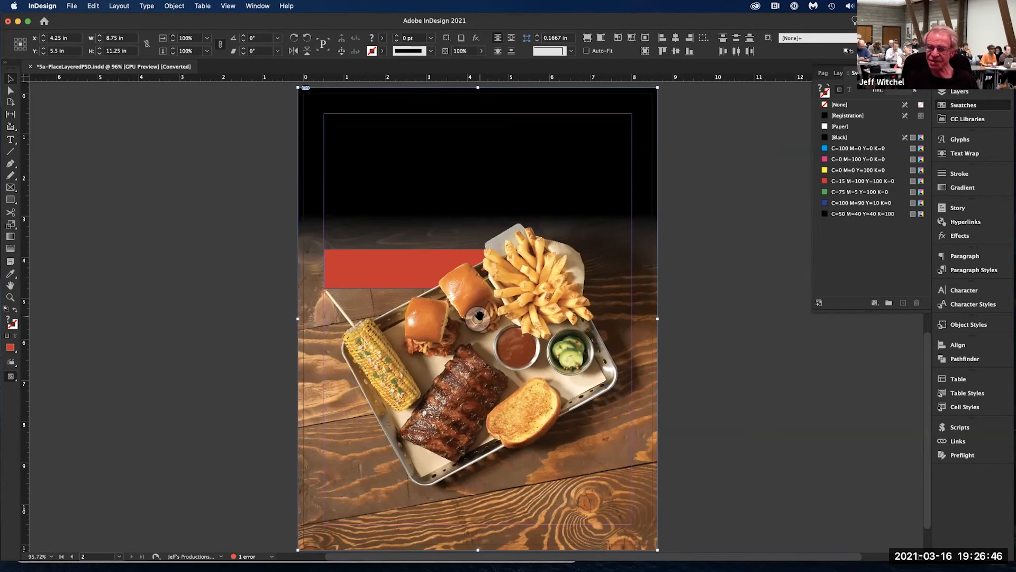
click(341, 53)
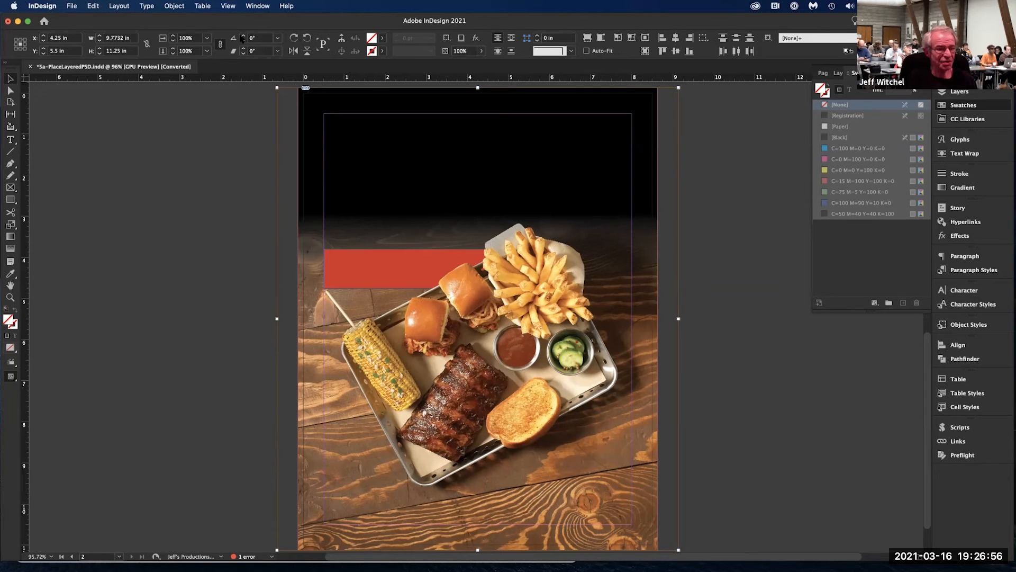
click(243, 36)
click(243, 36)
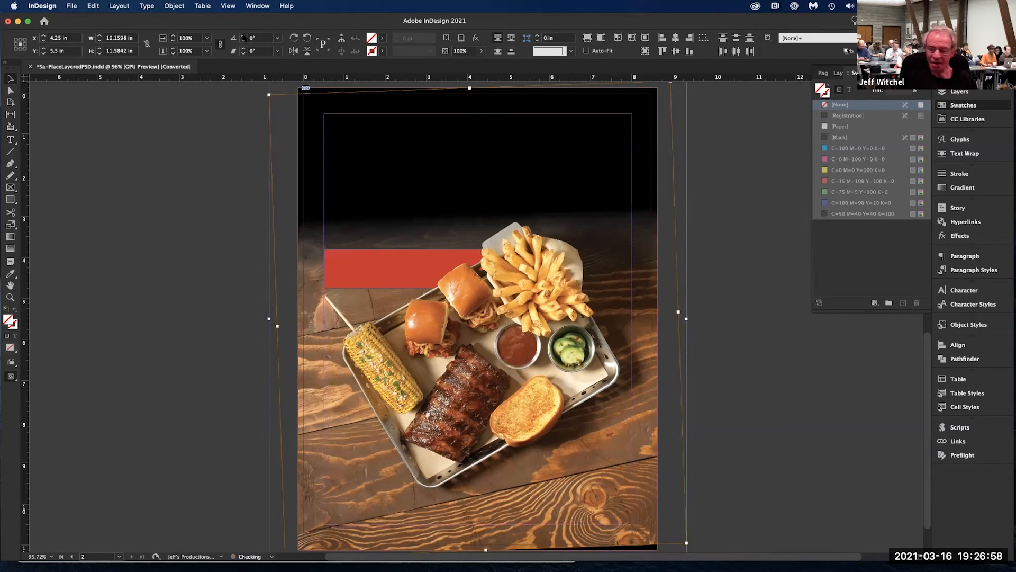
click(243, 40)
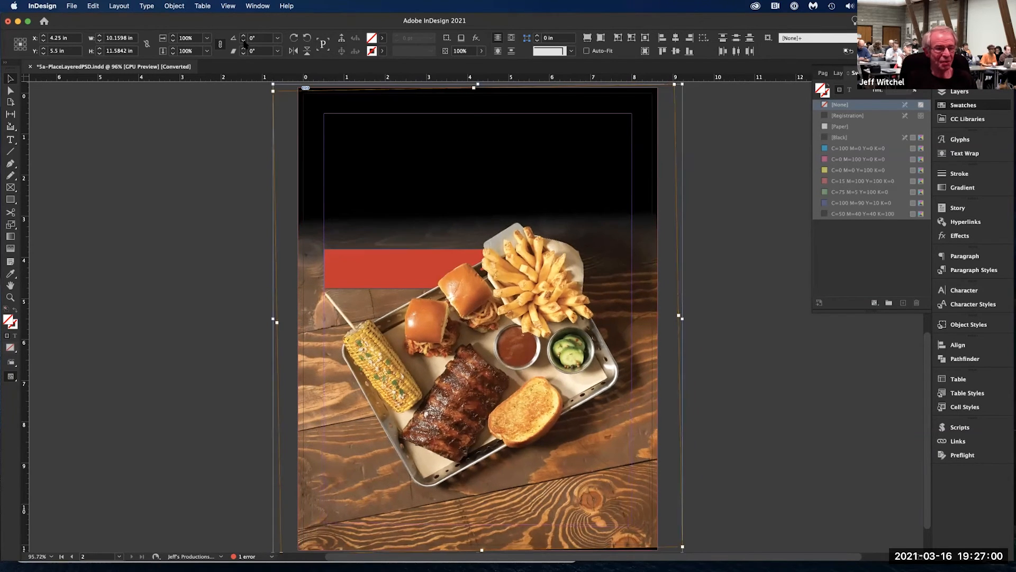
click(243, 40)
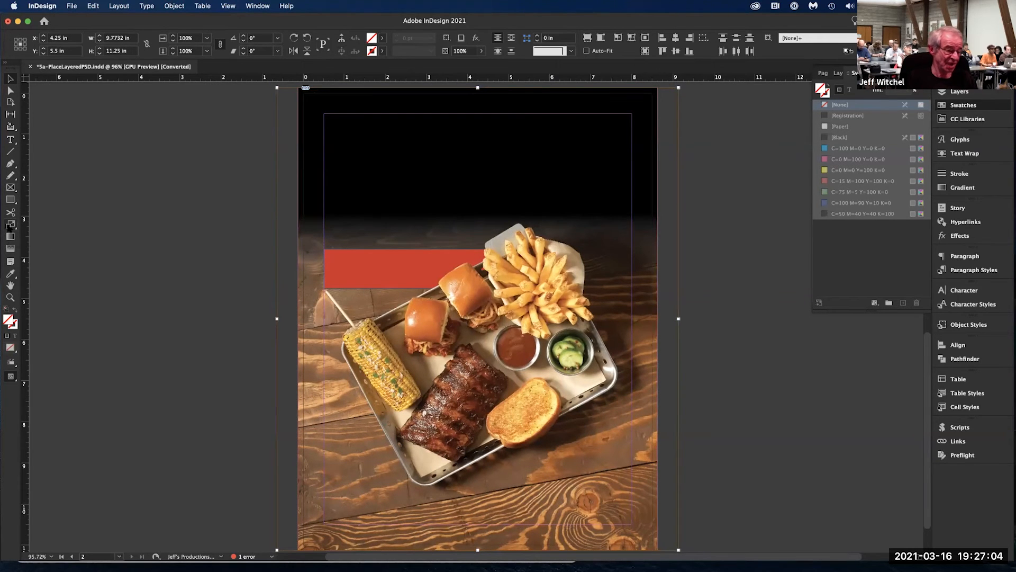
- Try scaling the images in both photo frames together to 106% with the Scale tool's preview
double_click(10, 224)
key(Up)
key(Up)
key(Up)
key(Up)
key(Up)
key(Up)
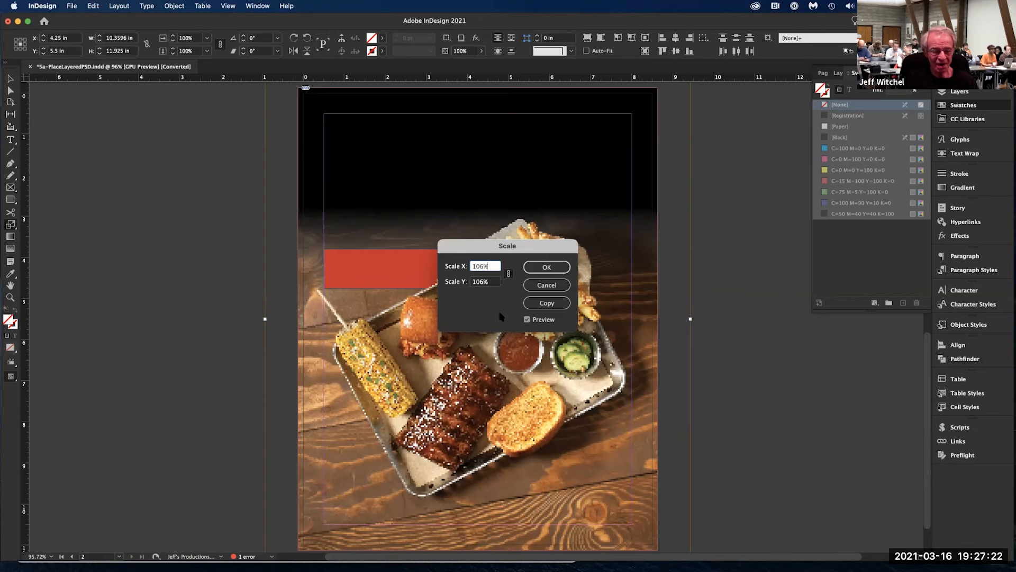
click(542, 287)
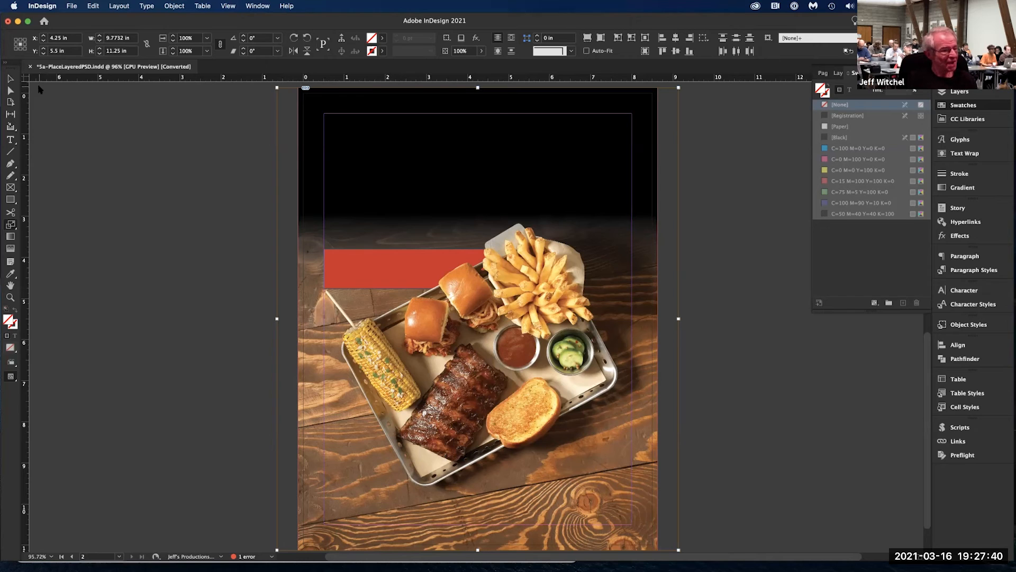
- Close 5a-PlaceLayeredPSD.indd without saving and open 5A.Everything in Name 2.indd from the 7.Everything in a Name folder
click(30, 67)
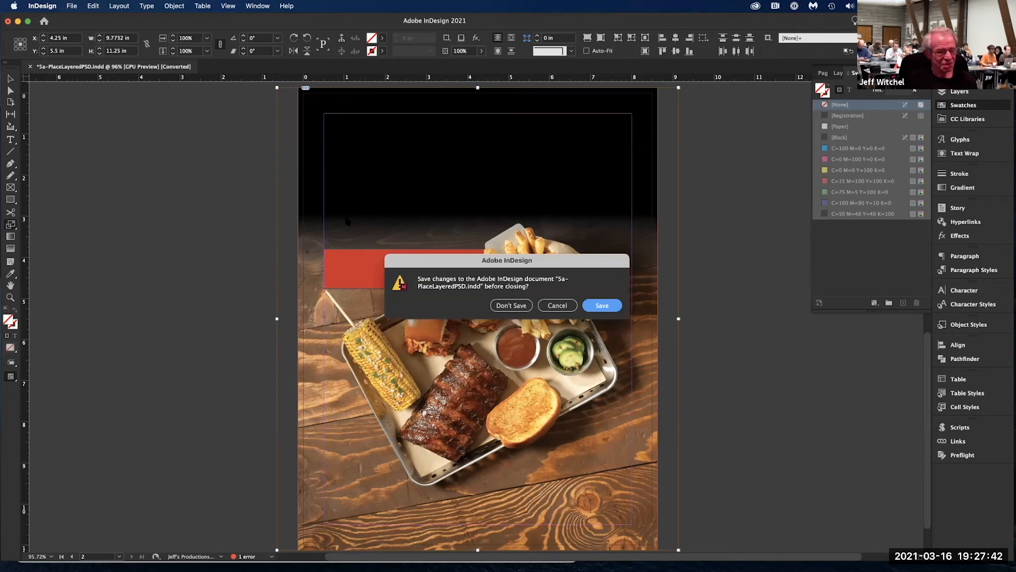
click(511, 305)
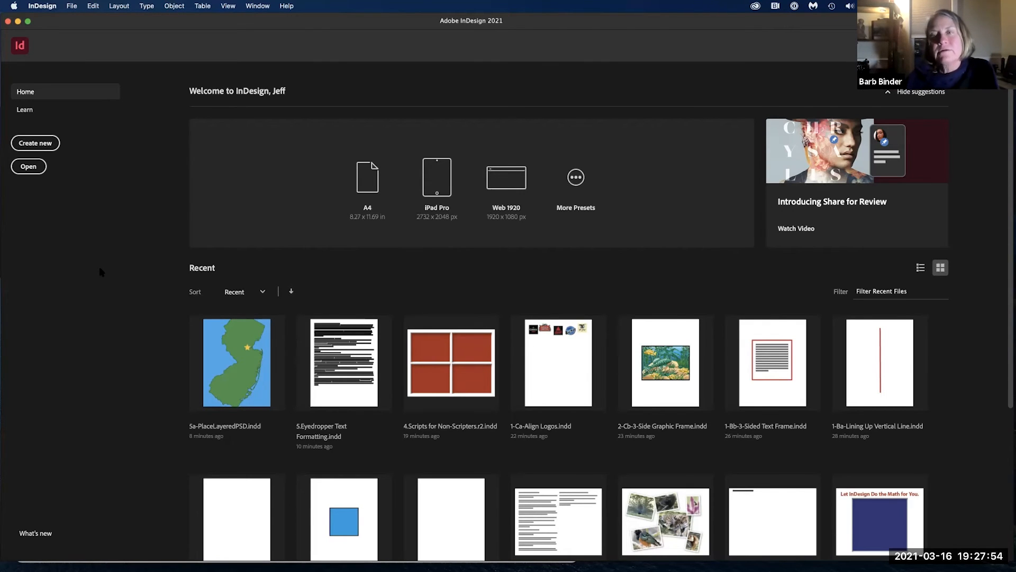
click(29, 167)
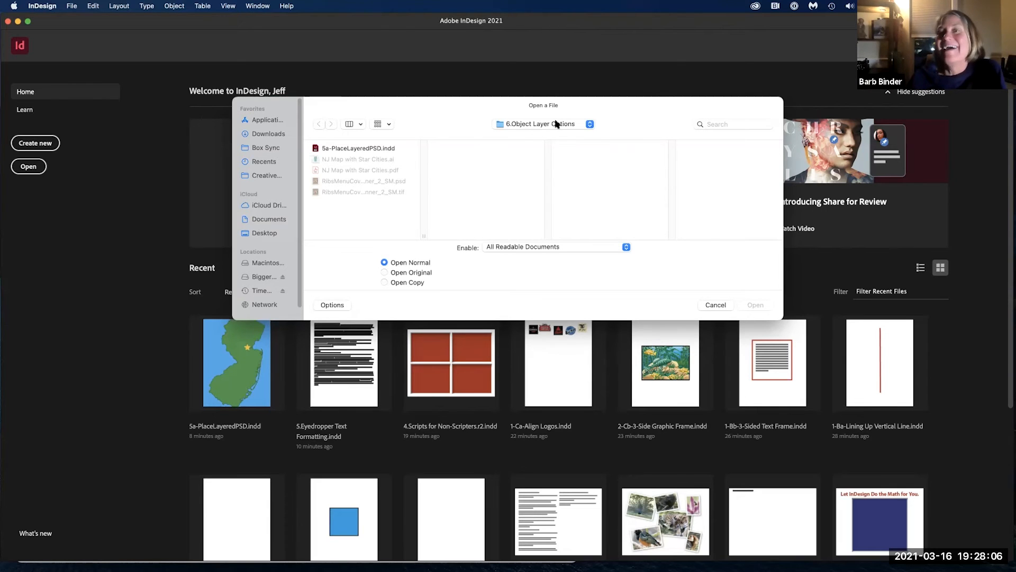
click(557, 124)
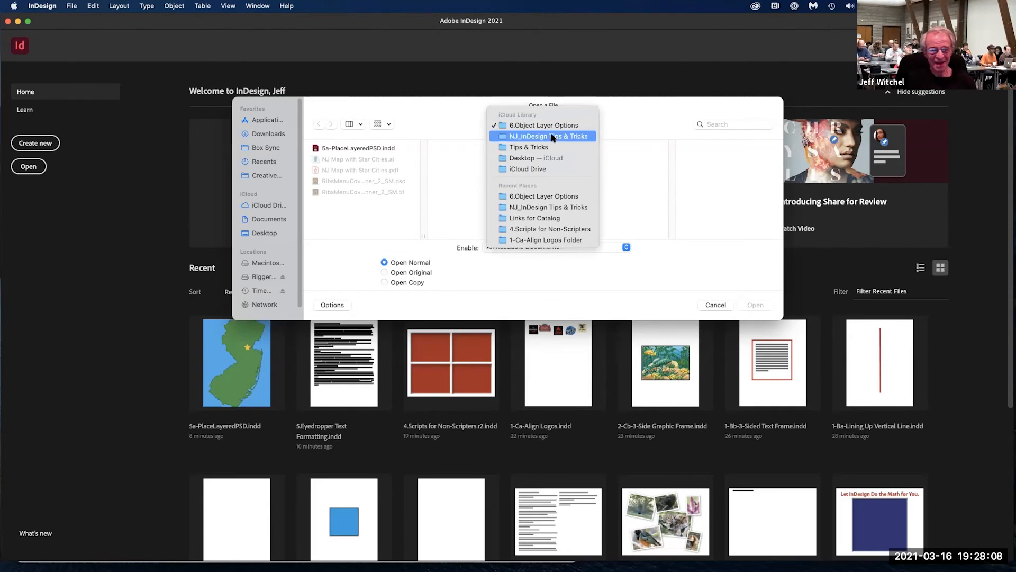
click(556, 136)
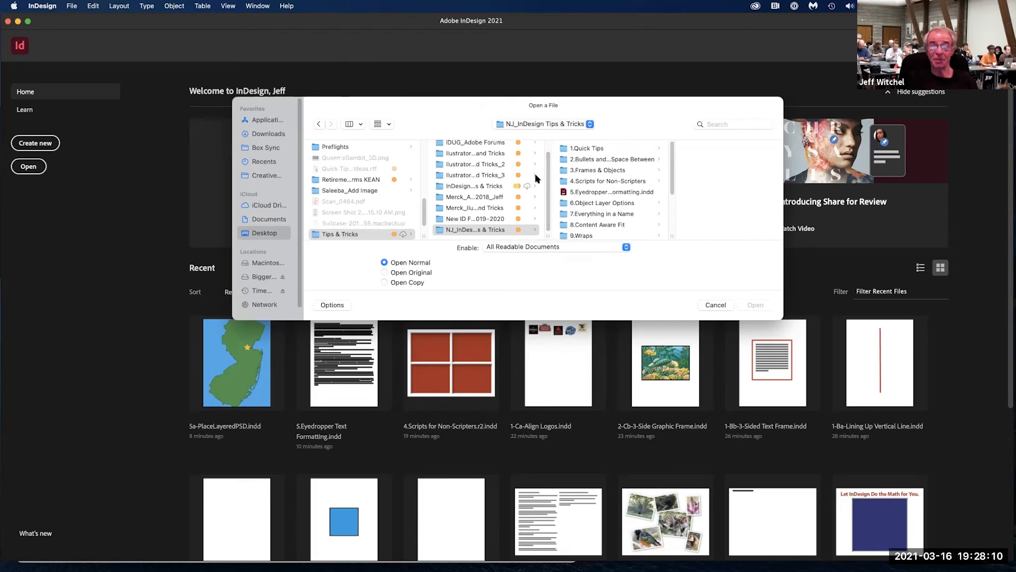
click(603, 214)
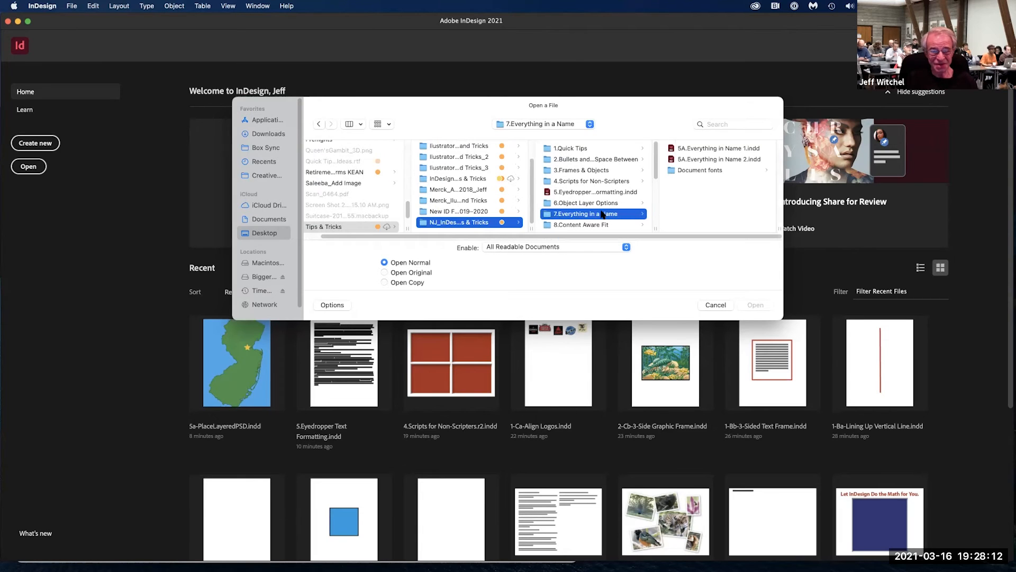
double_click(697, 159)
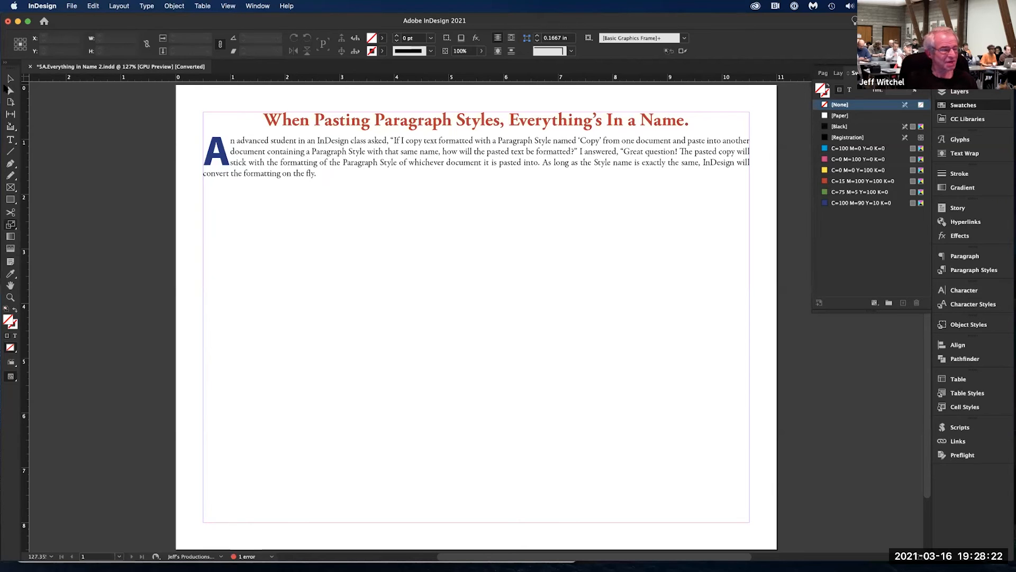
- Open 5A.Everything in Name 1.indd from the same folder as a second document
click(70, 6)
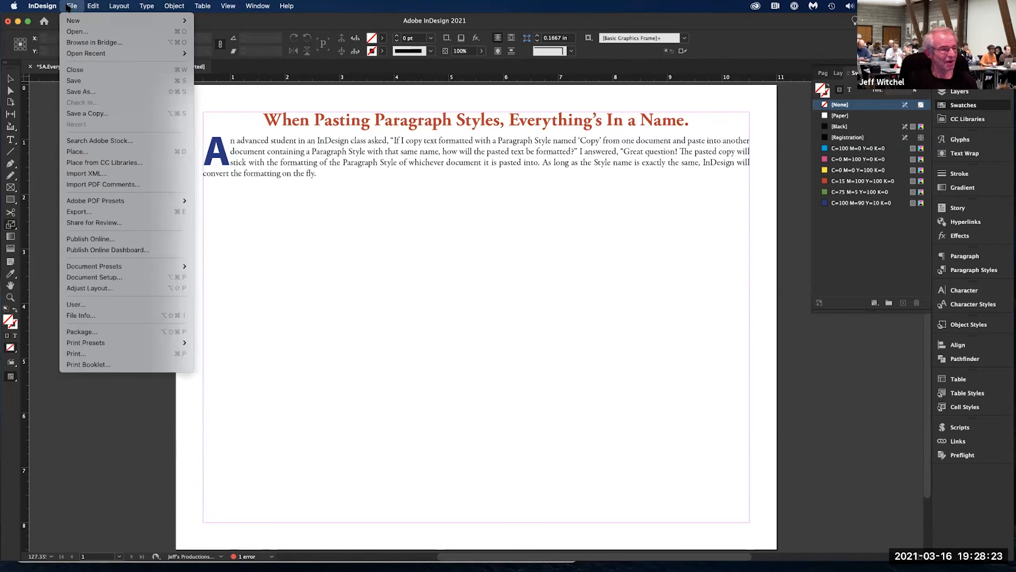
click(72, 32)
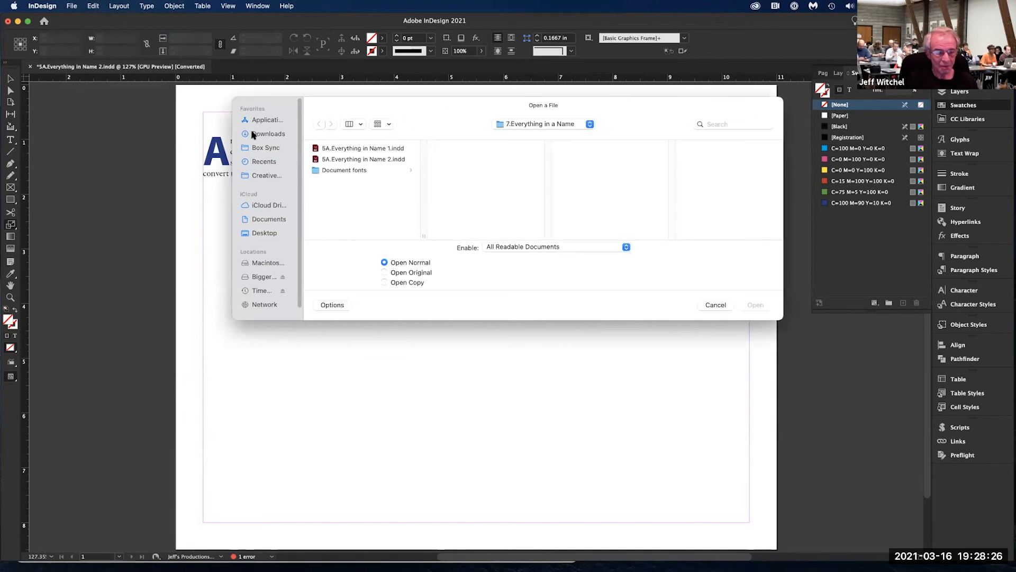
click(334, 161)
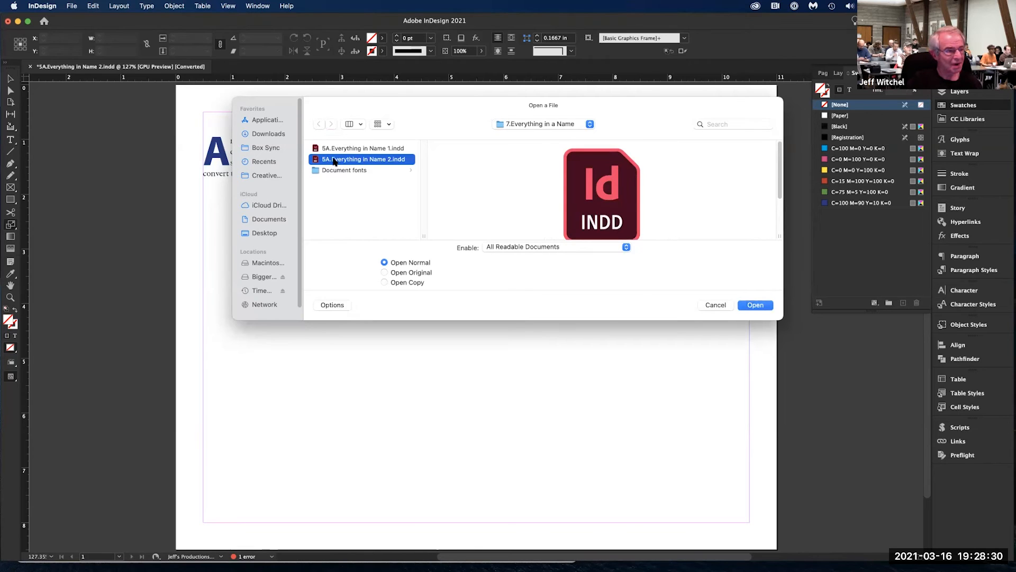
double_click(337, 157)
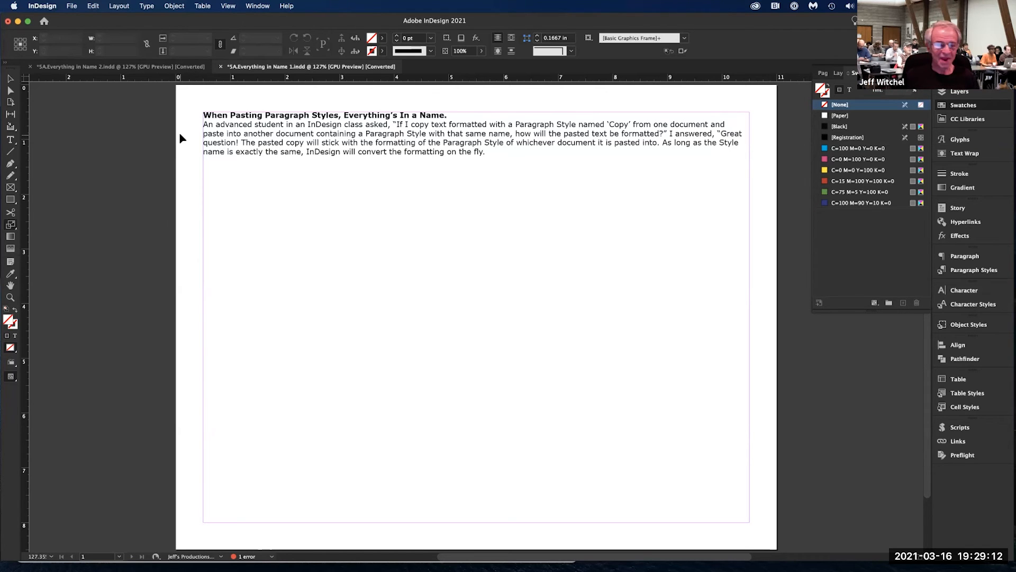
- Copy the headline and body paragraph from the text frame in 5A.Everything in Name 1.indd
click(278, 220)
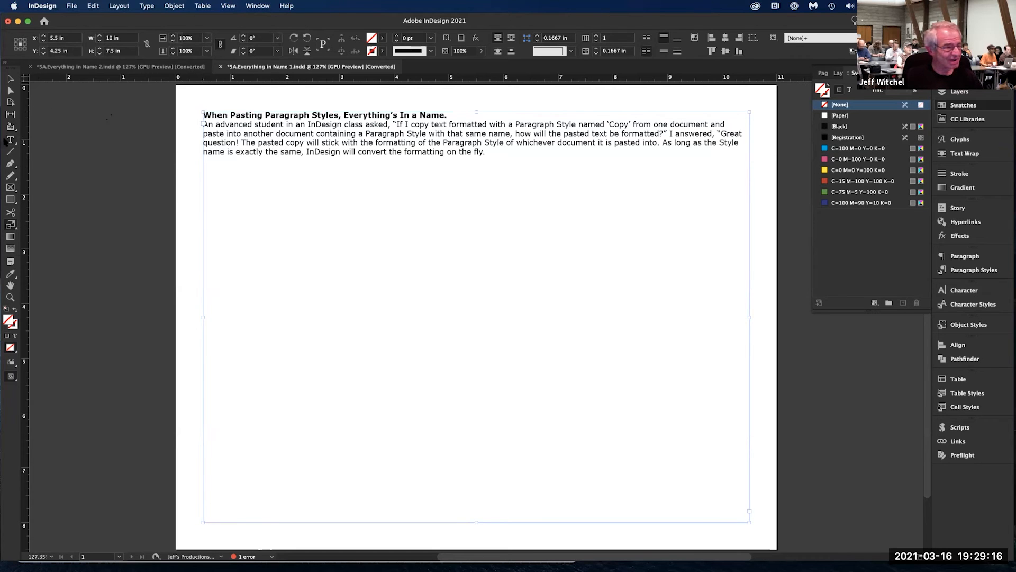
double_click(201, 127)
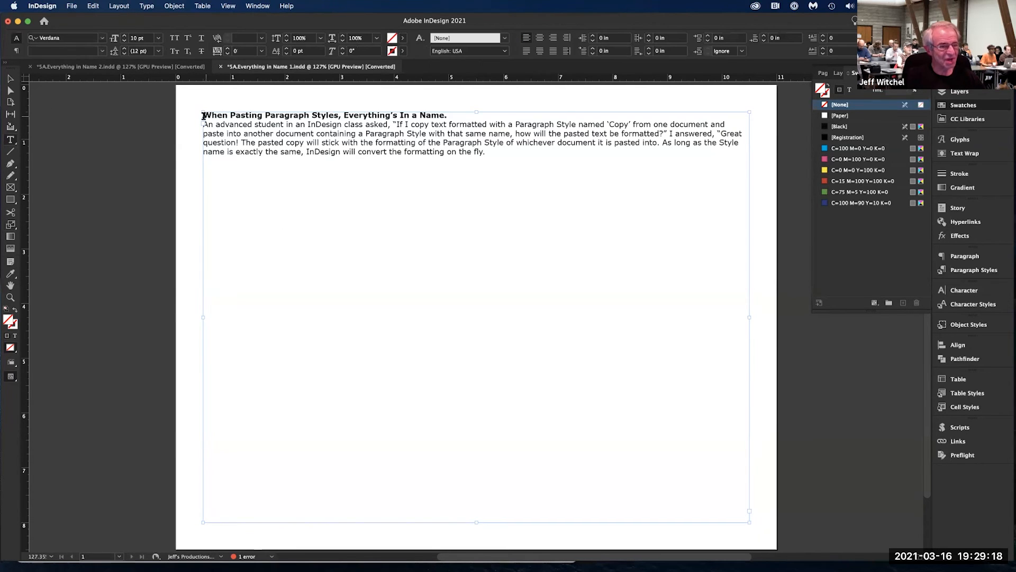
drag(204, 115, 763, 374)
key(super+c)
- Check which paragraph styles are applied to the headline and to the body paragraph
double_click(287, 115)
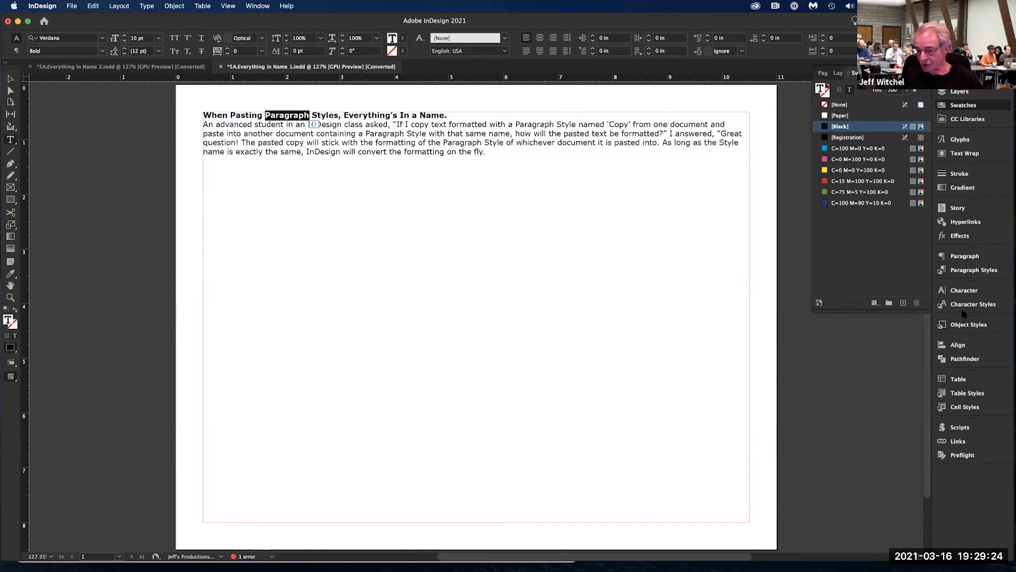
click(970, 271)
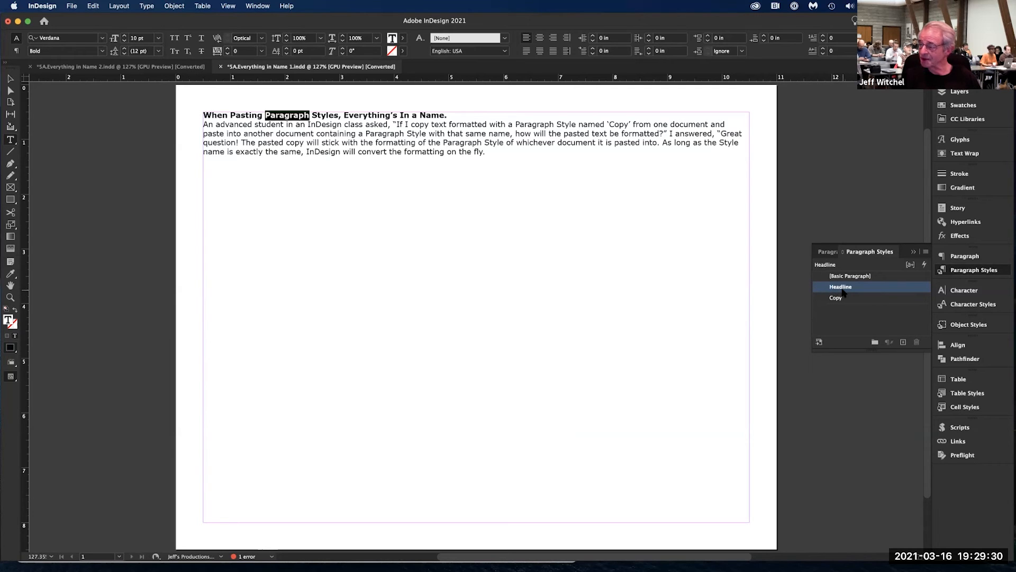
click(264, 124)
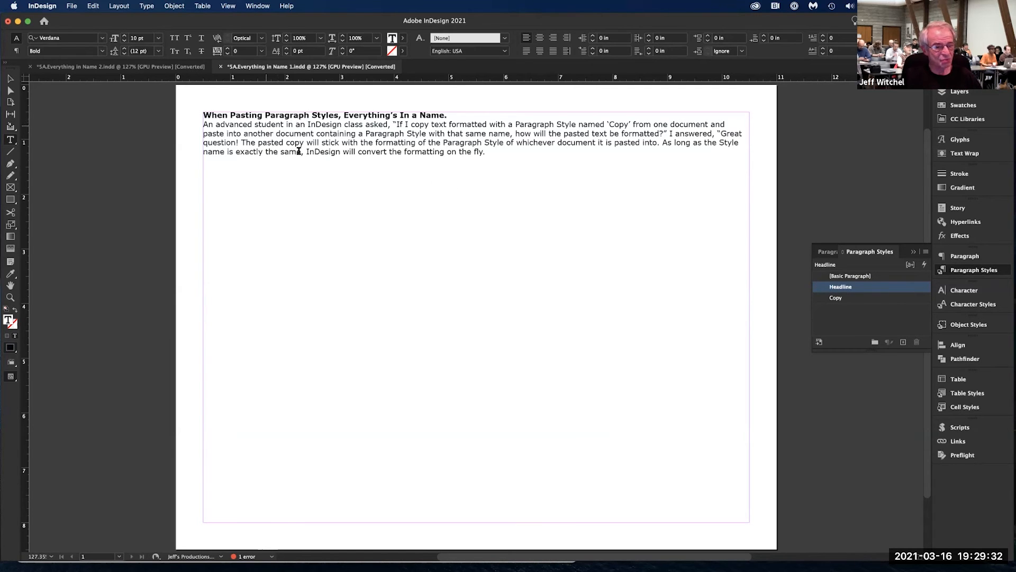
shift+click(301, 152)
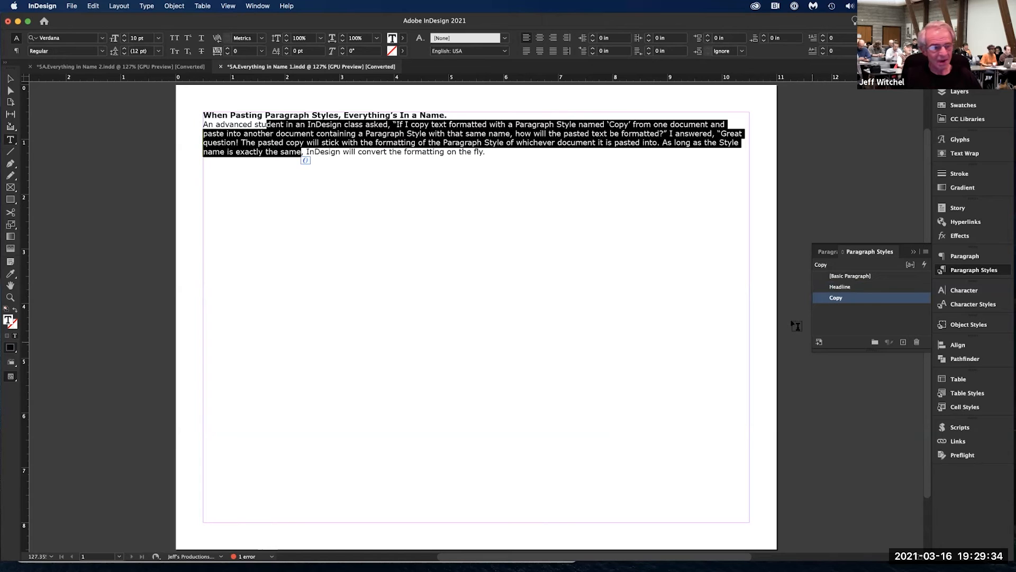
- Paste the whole headline and body text into 5A.Everything in Name 2.indd, on the empty line below its existing paragraph
drag(203, 115, 536, 154)
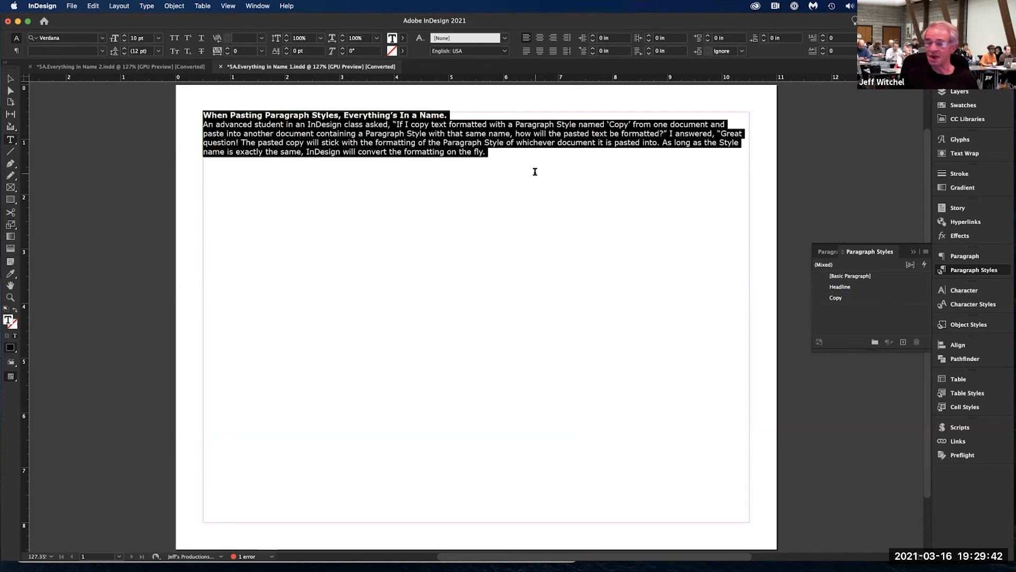
click(99, 67)
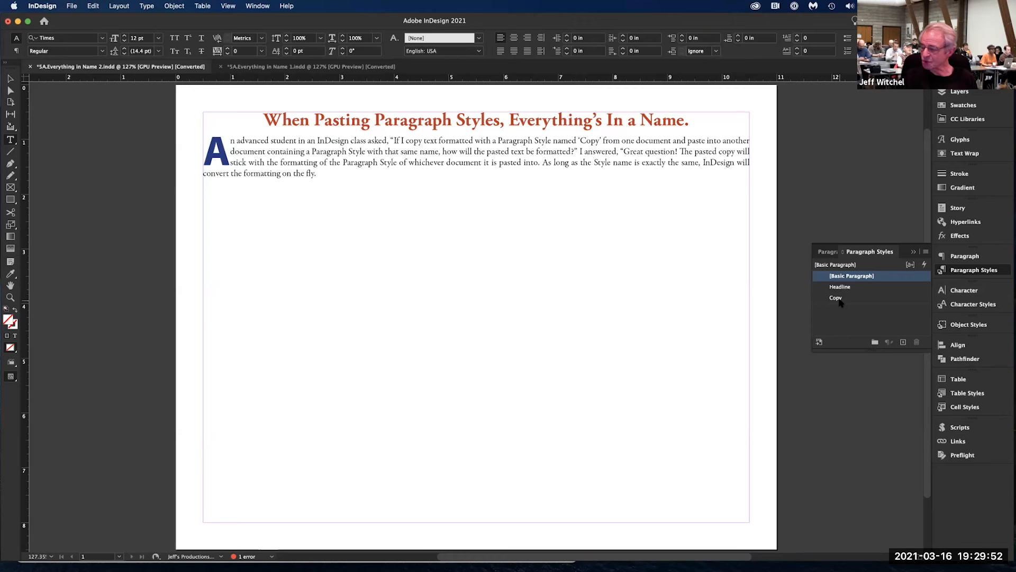
click(224, 212)
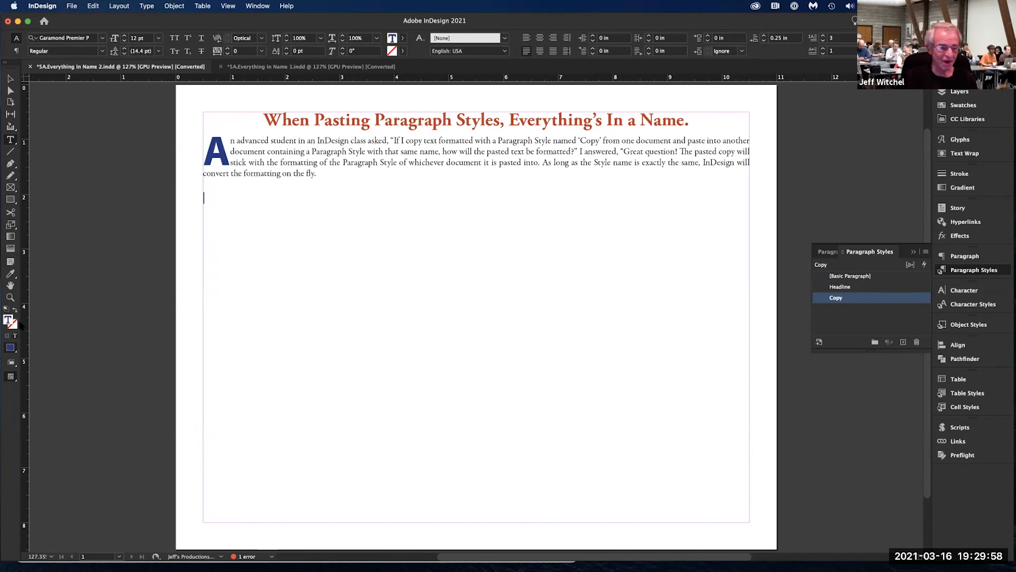
key(super+v)
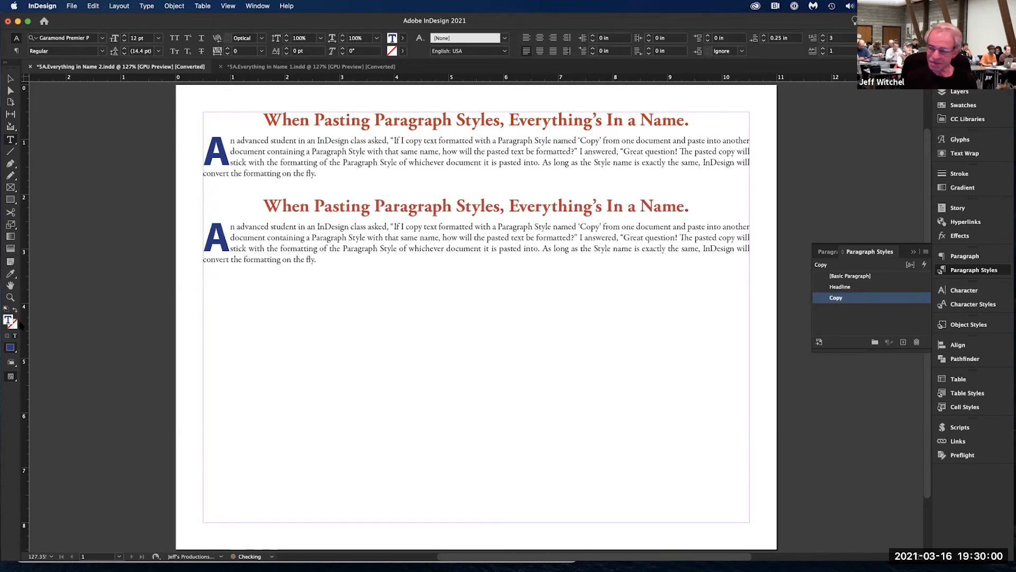
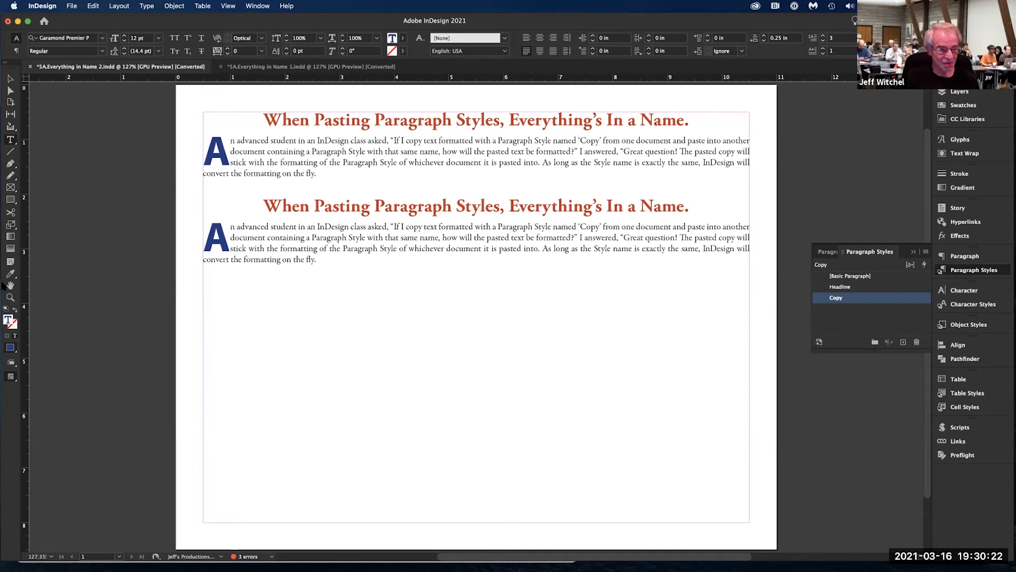
- Close both Everything in Name documents without saving
click(221, 67)
click(510, 300)
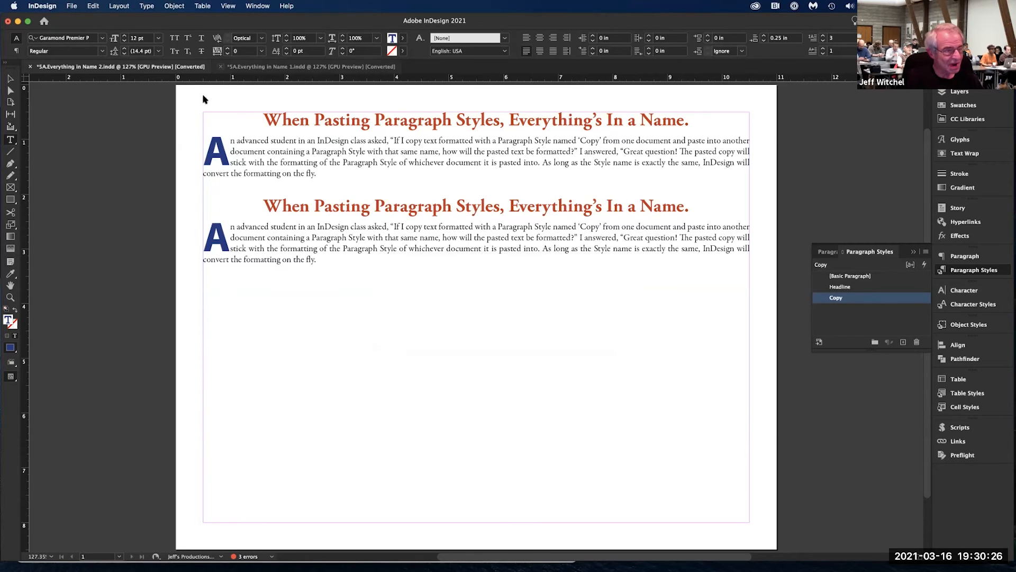
click(30, 66)
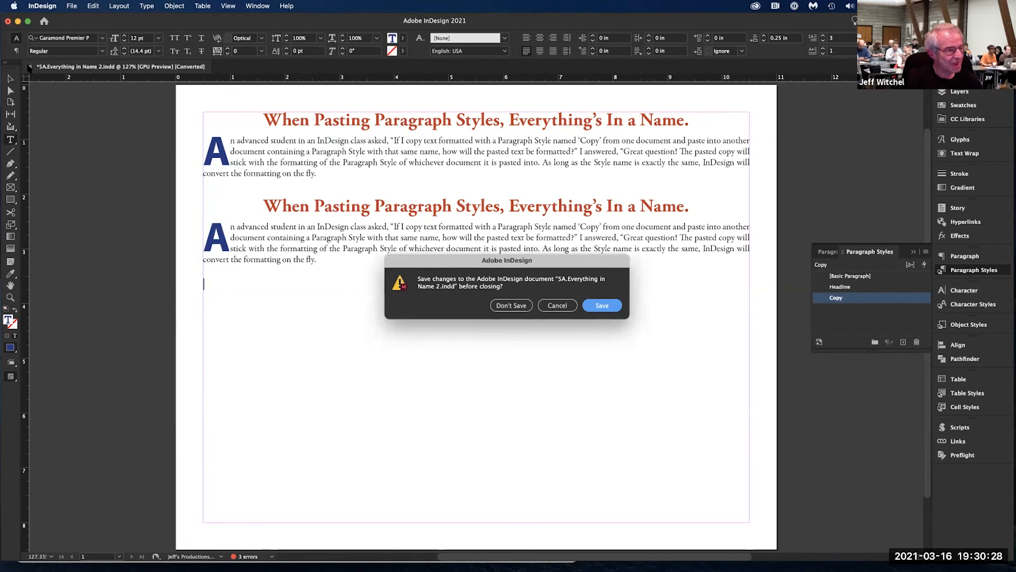
click(495, 302)
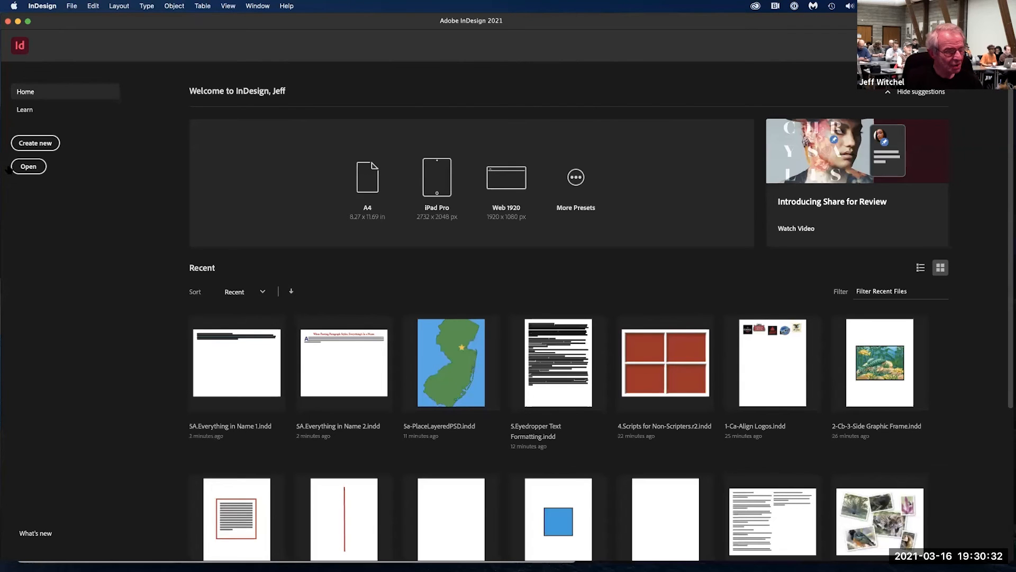
- Open Content Aware Fit.indd from the 8.Content Aware Fit folder
click(28, 167)
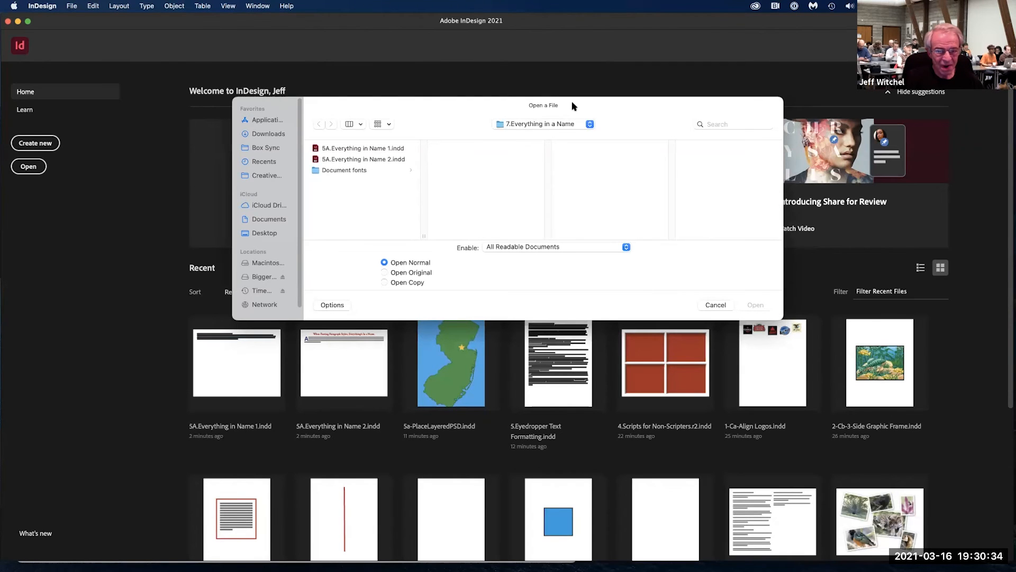
click(554, 126)
click(555, 136)
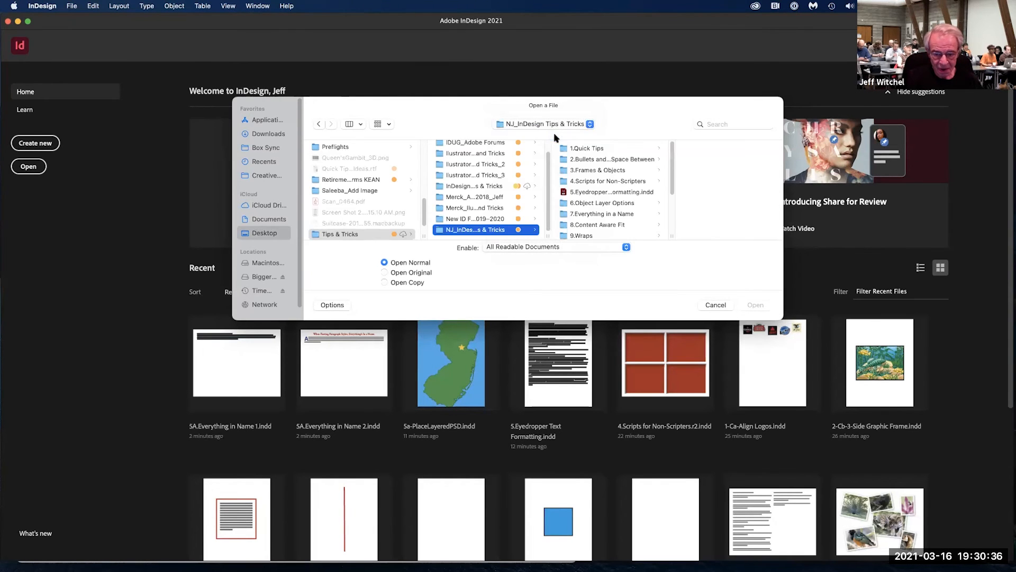
click(593, 224)
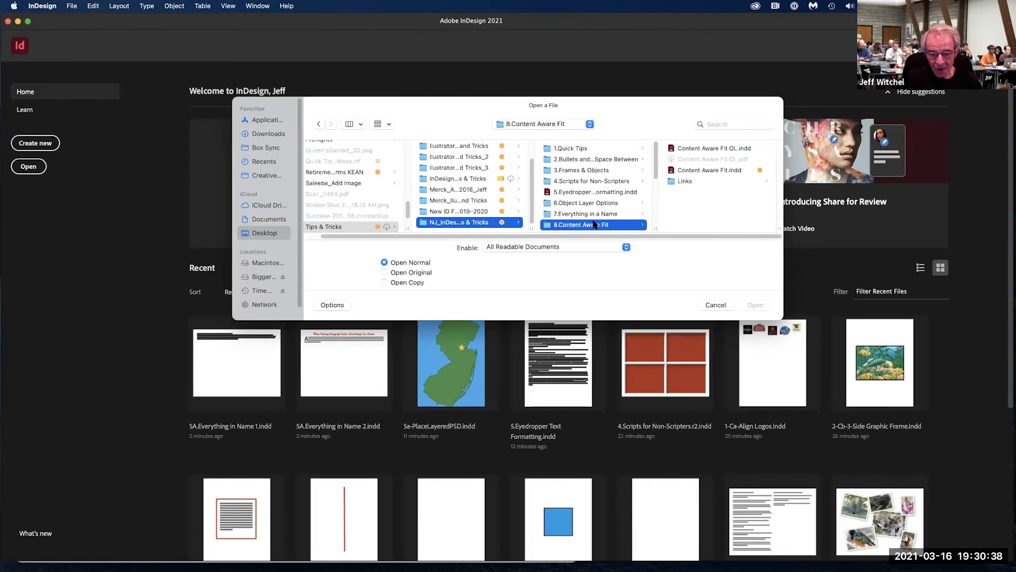
scroll(595, 225, down, 3)
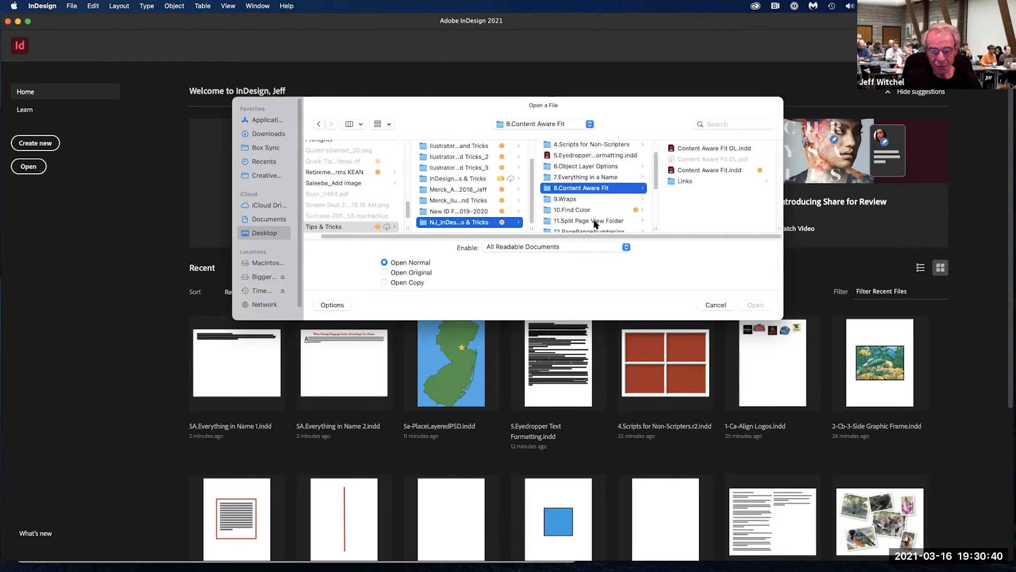
click(721, 170)
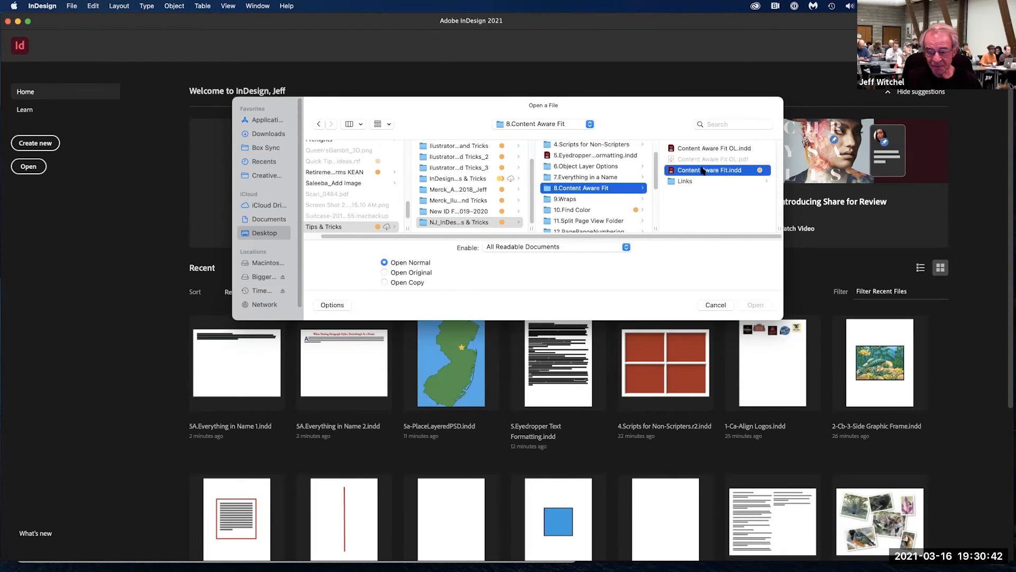
double_click(602, 169)
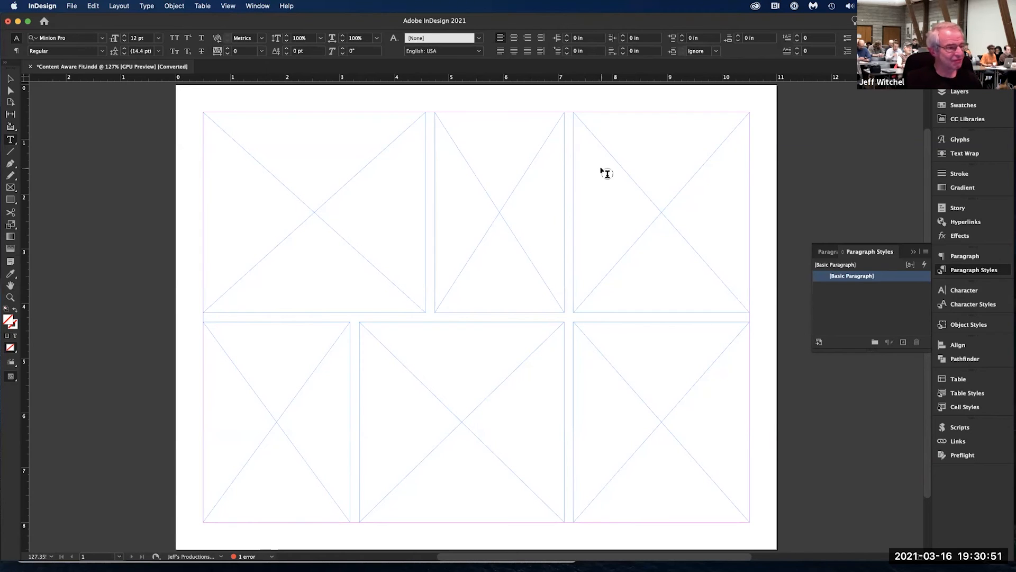
- Load all six iStock JPG images from the Links folder of 8.Content Aware Fit for placing
click(11, 80)
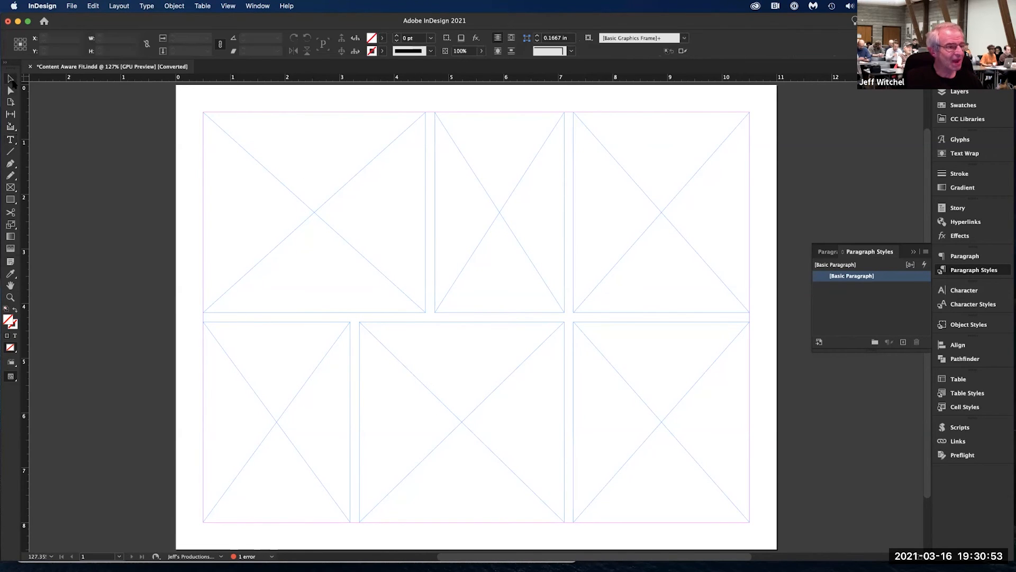
click(70, 6)
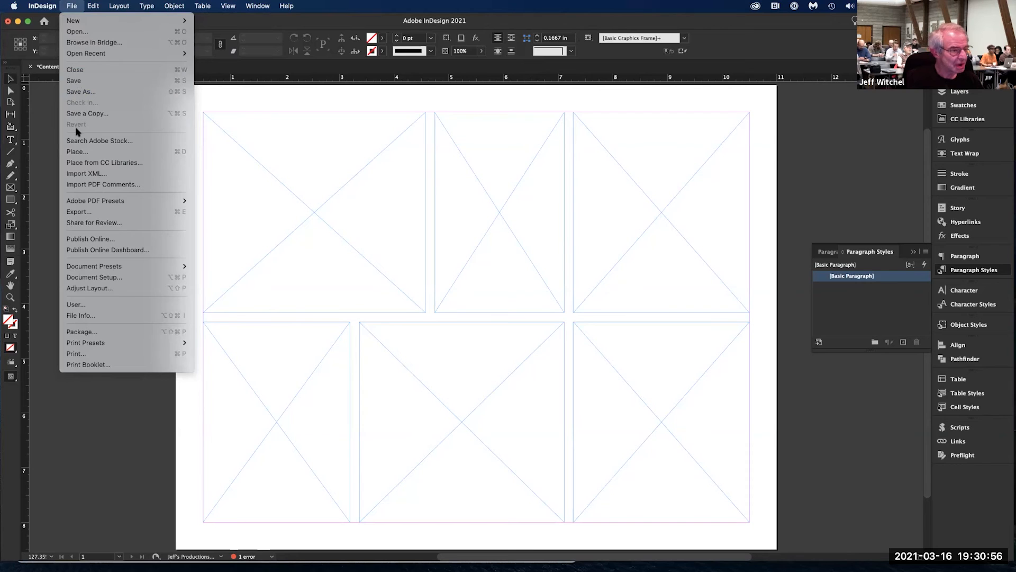
click(74, 151)
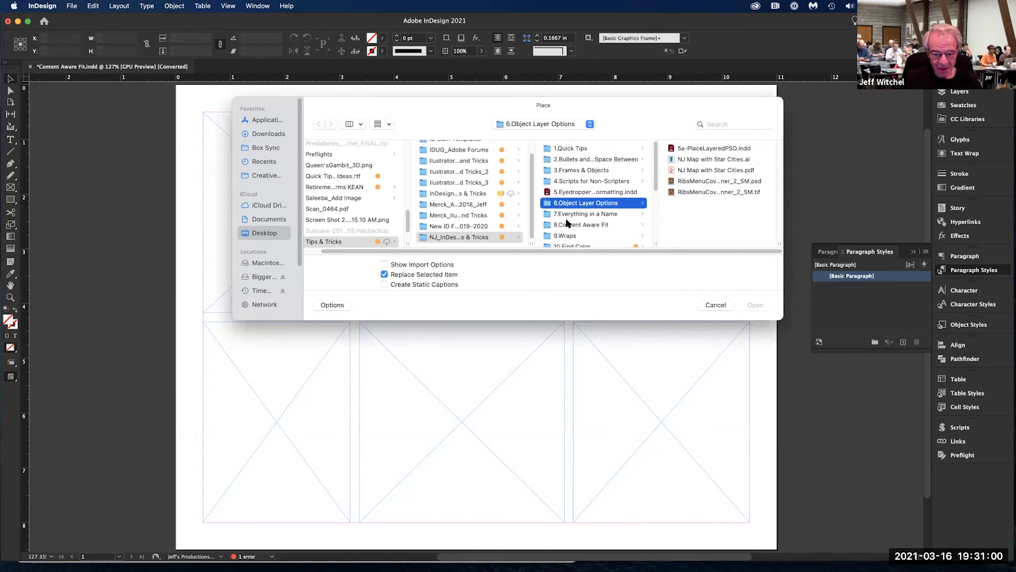
click(564, 225)
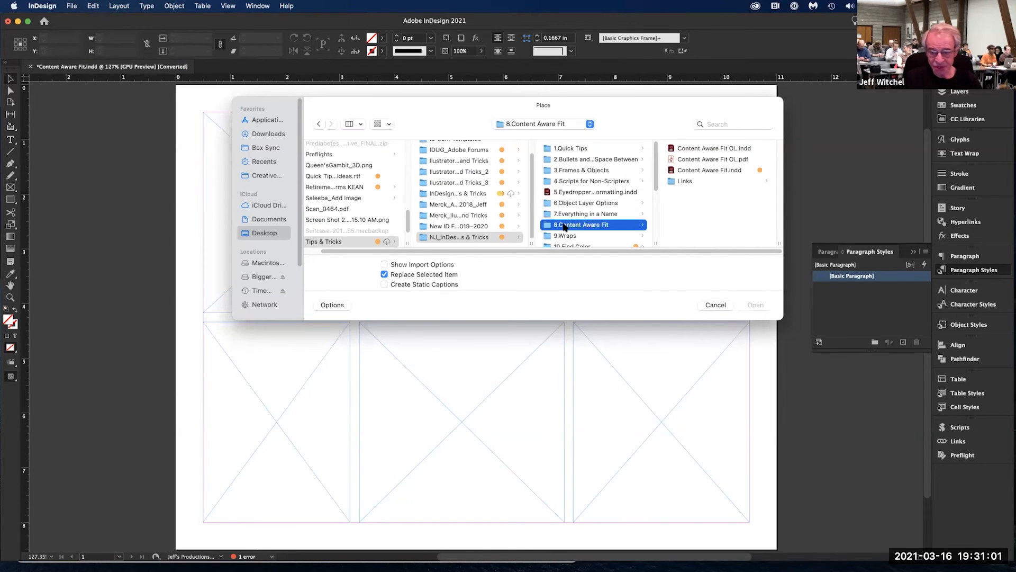
click(720, 182)
click(769, 150)
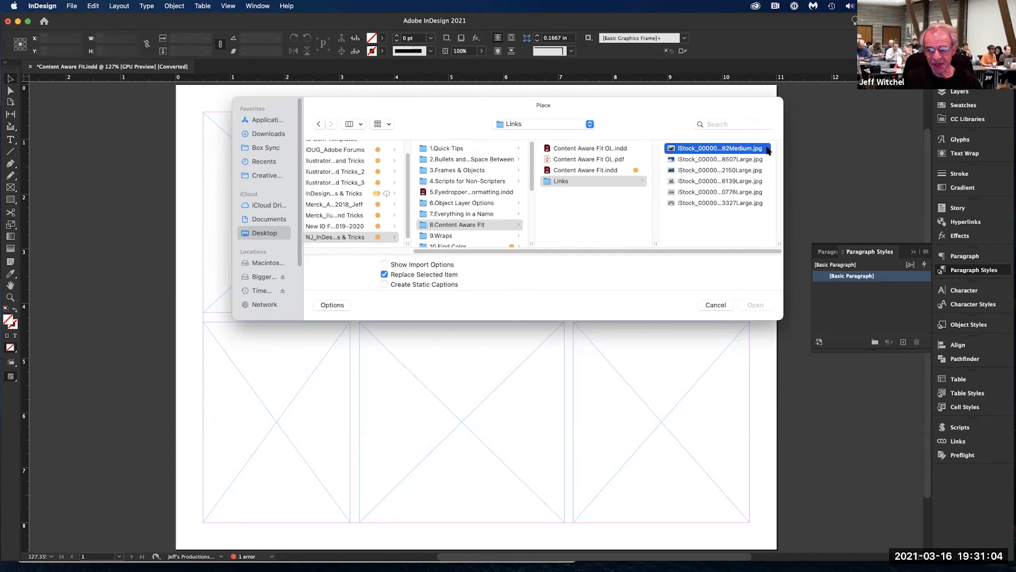
key(super+a)
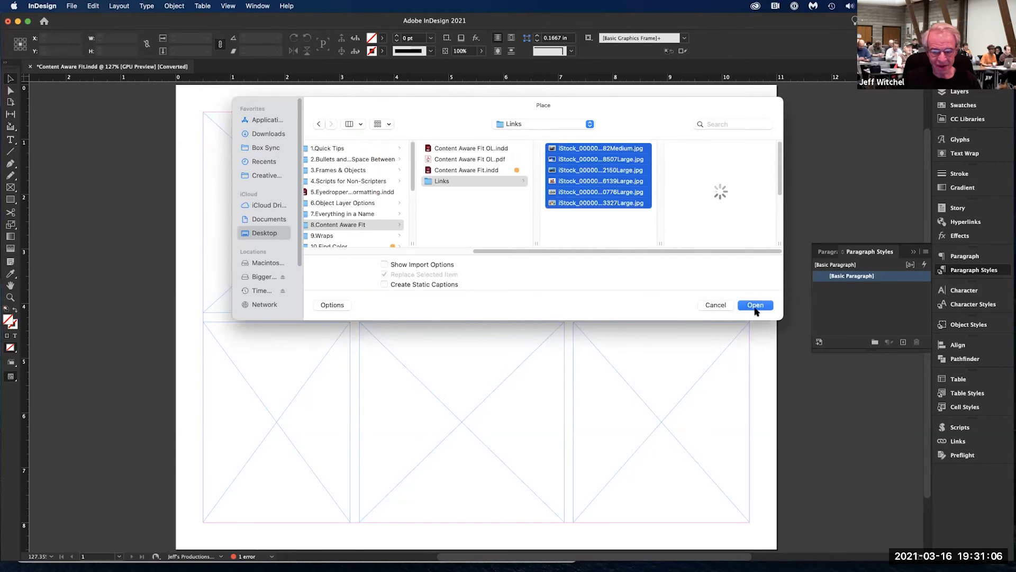
click(755, 305)
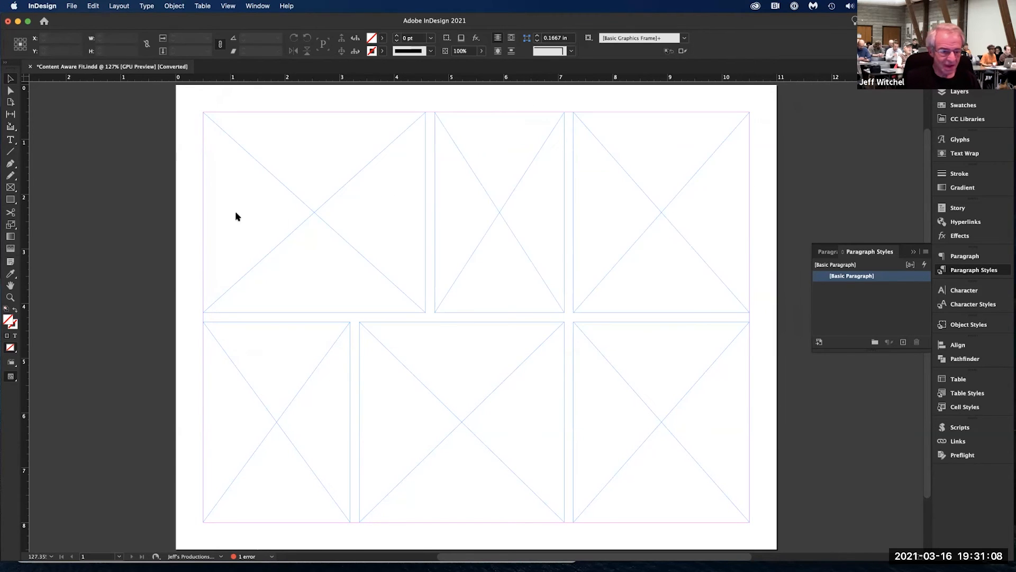
- Place the six loaded images into the empty frames one after another, filling the upper row and then the lower row
click(321, 192)
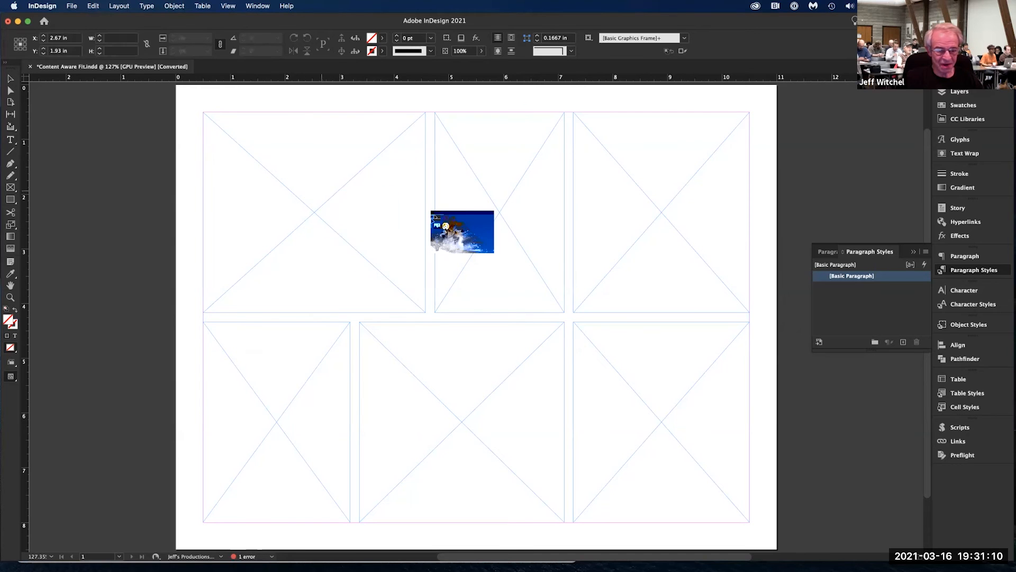
click(516, 222)
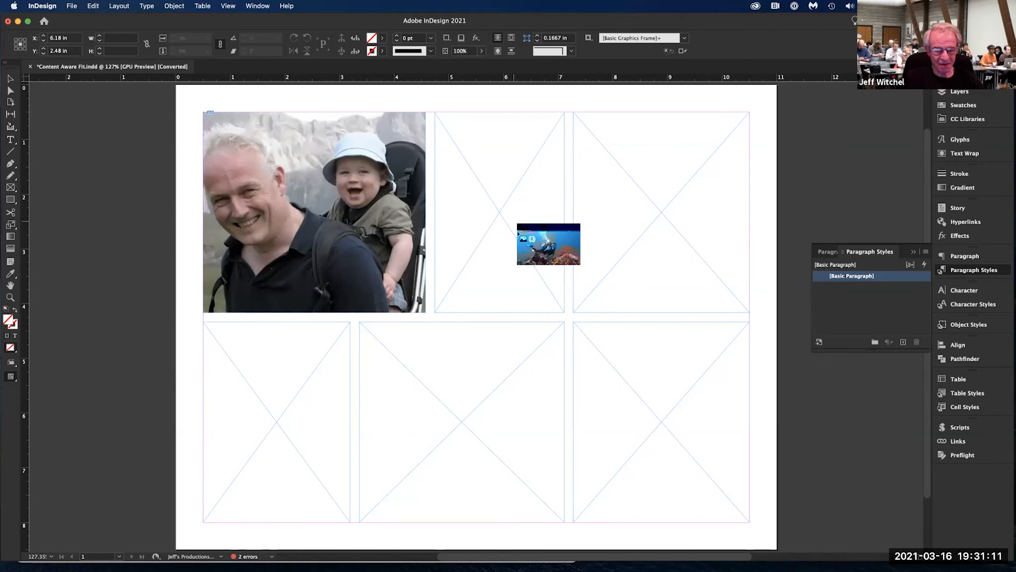
click(619, 247)
click(317, 396)
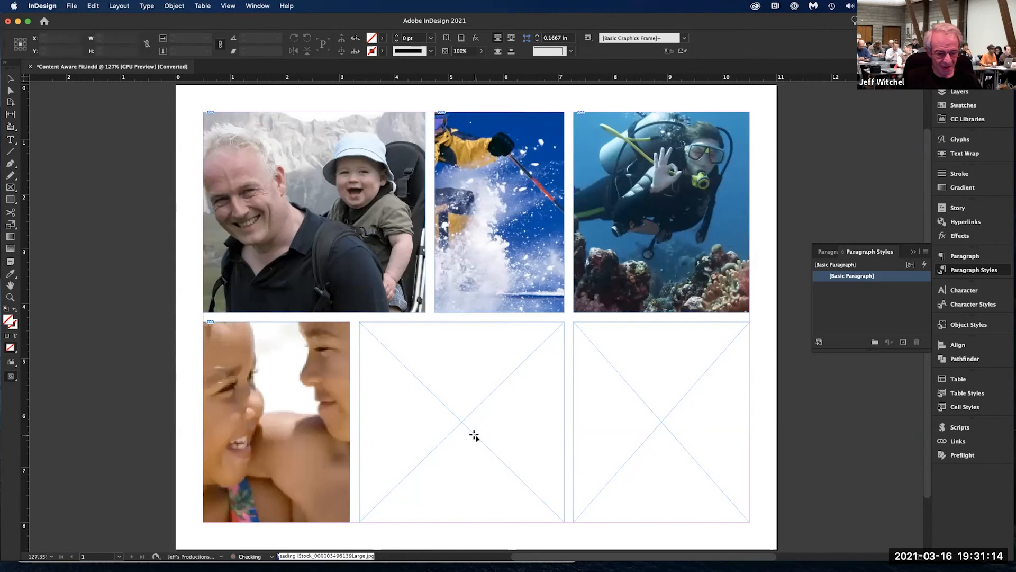
click(472, 434)
click(658, 453)
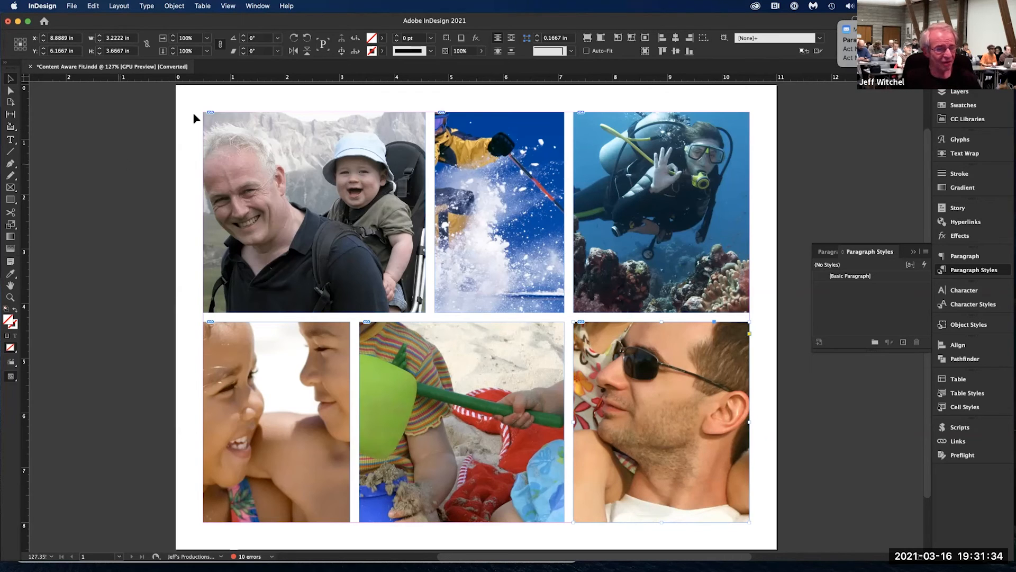
- Apply Content-Aware Fit to all six image frames on the page
drag(186, 101, 704, 500)
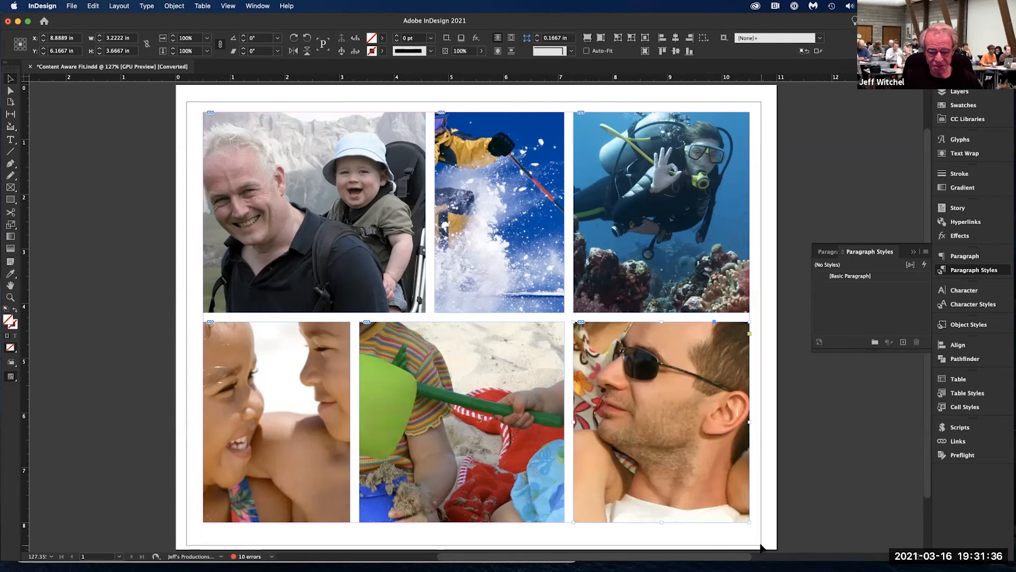
click(167, 6)
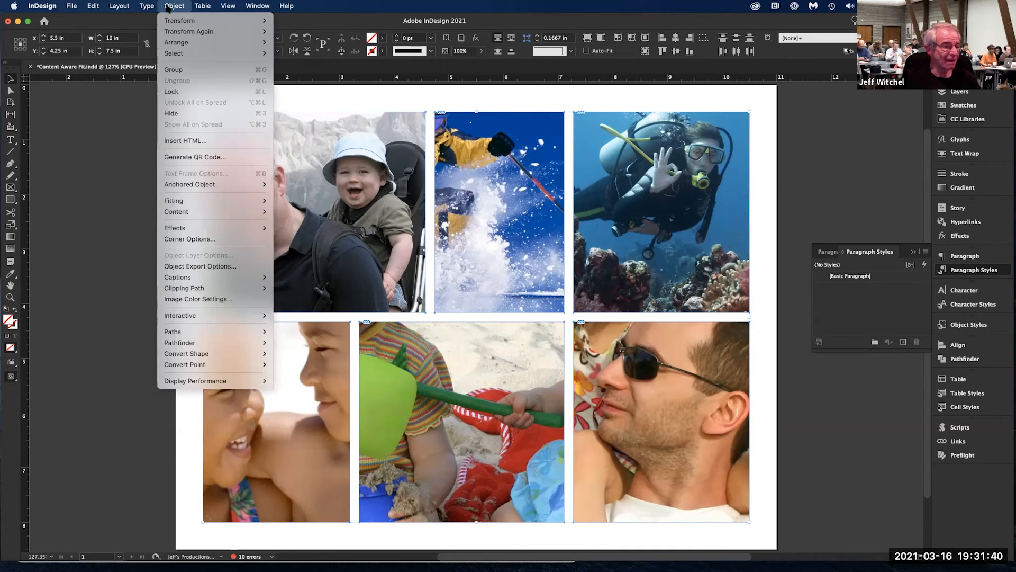
mouse_move(182, 206)
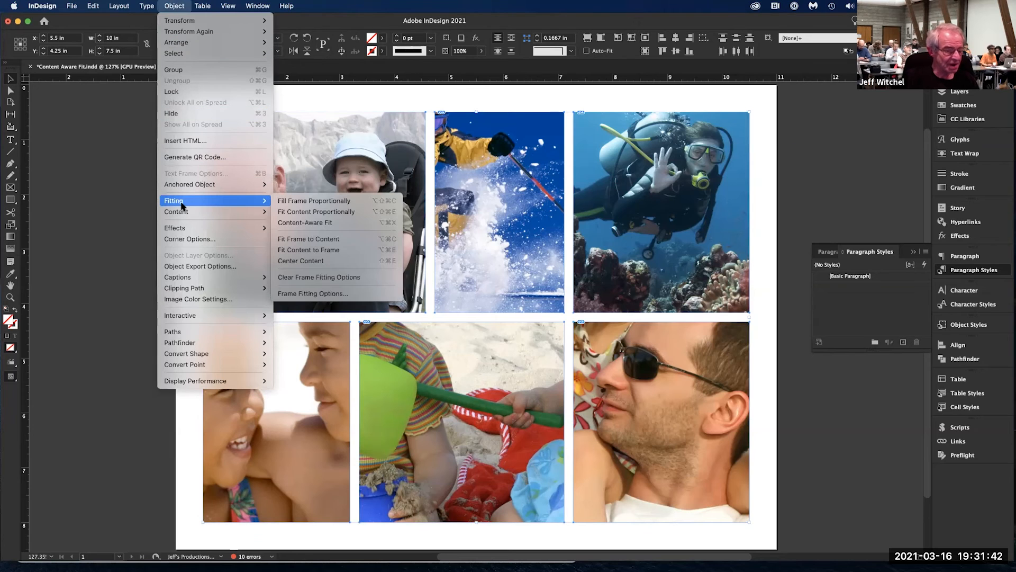
click(320, 223)
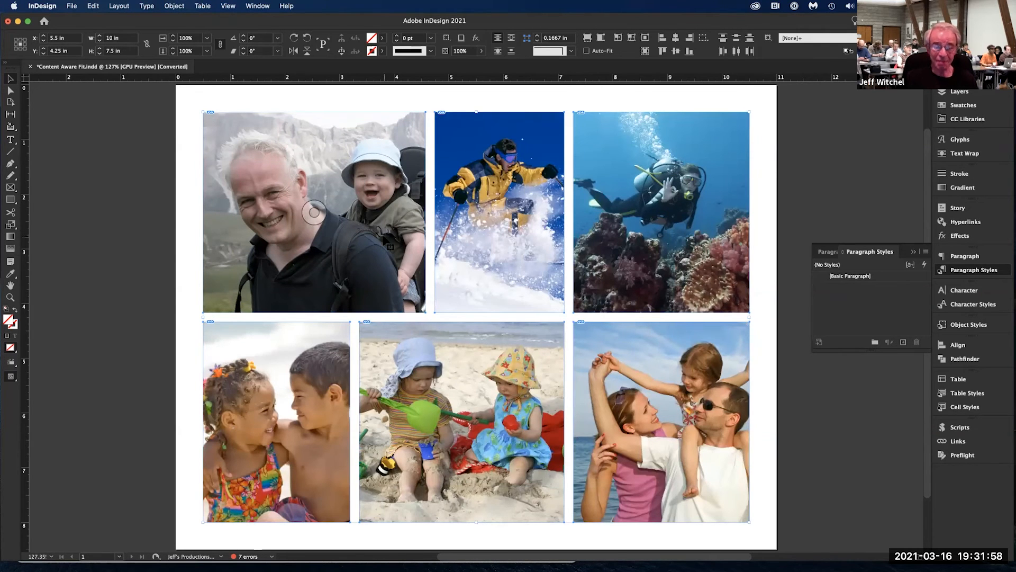
- Shift the family photo to the left inside its frame at the end of the lower row
scroll(384, 237, left, 3)
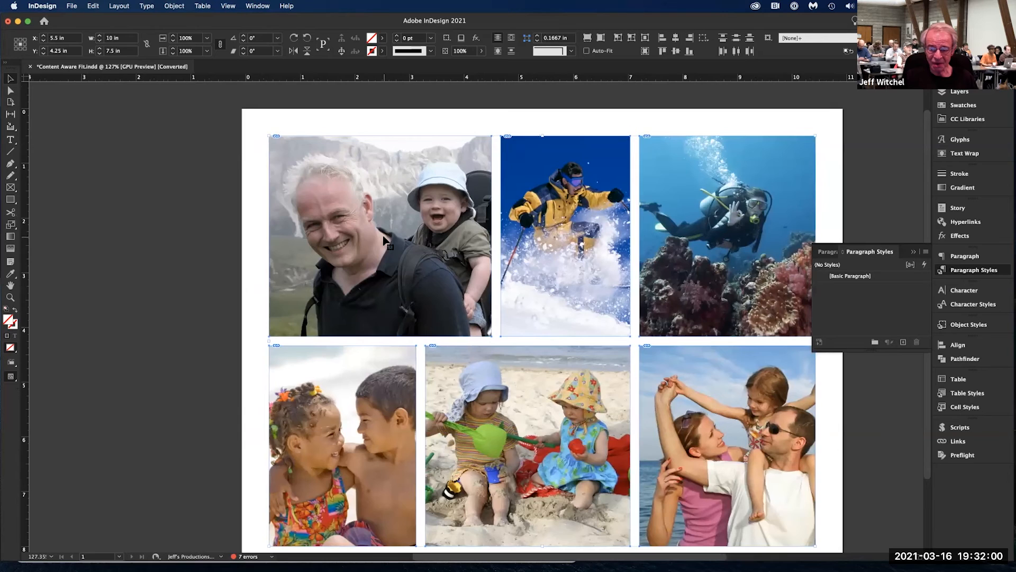
scroll(263, 362, right, 3)
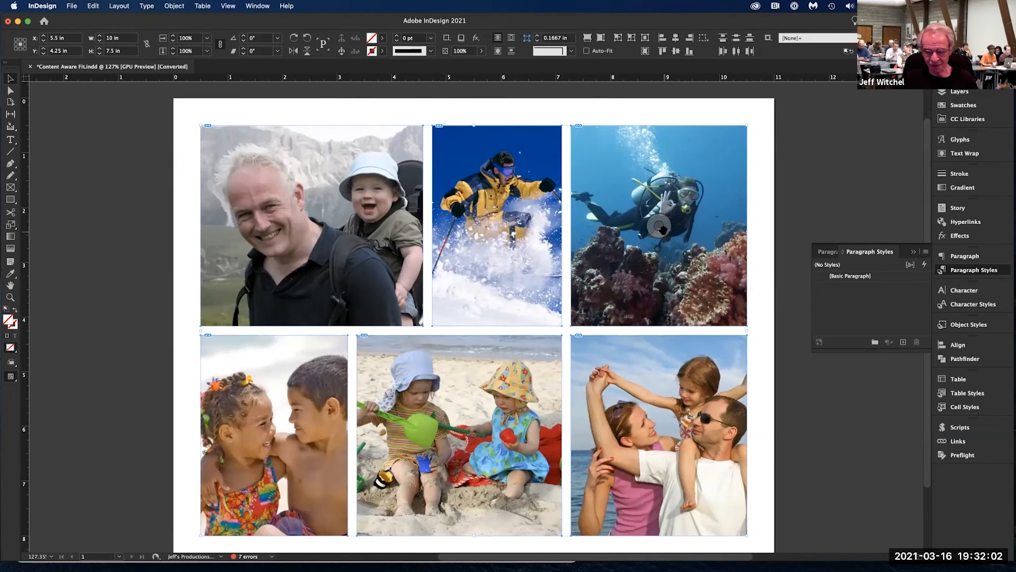
drag(660, 437, 639, 438)
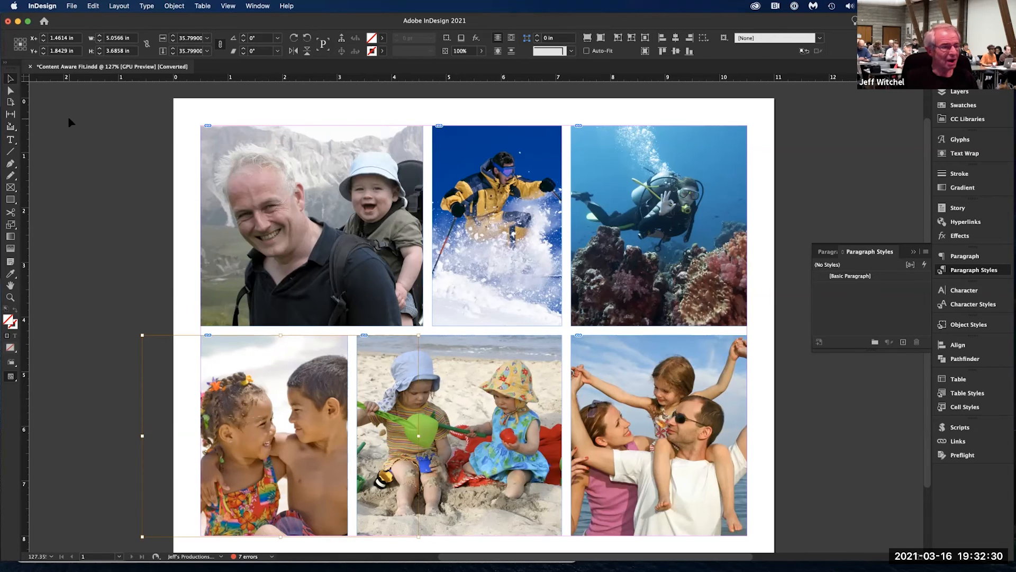
- Close Content Aware Fit.indd without saving and open Un-Type-Able & Wrap Subject.indd from the 9.Wraps folder
click(30, 67)
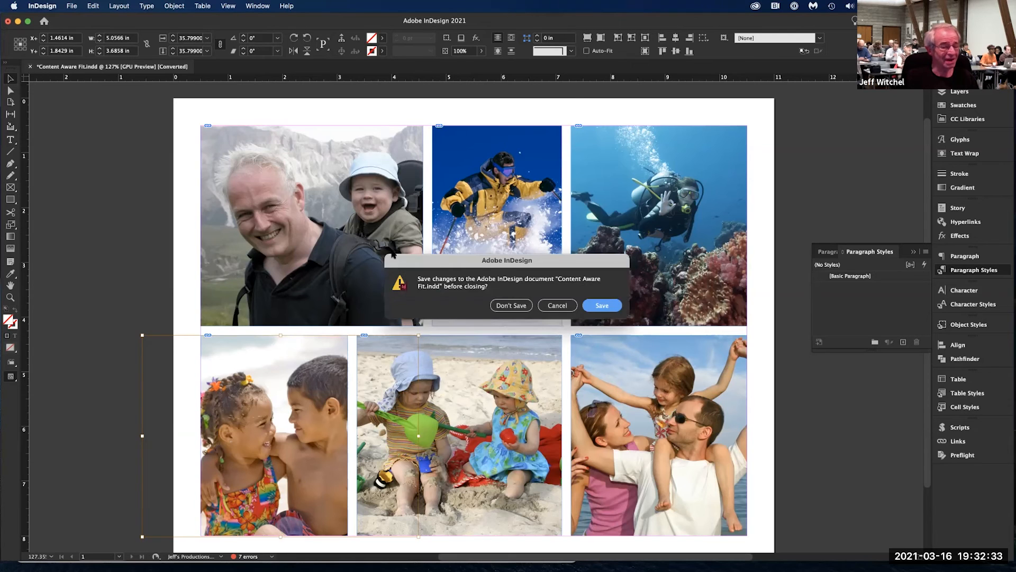
click(500, 303)
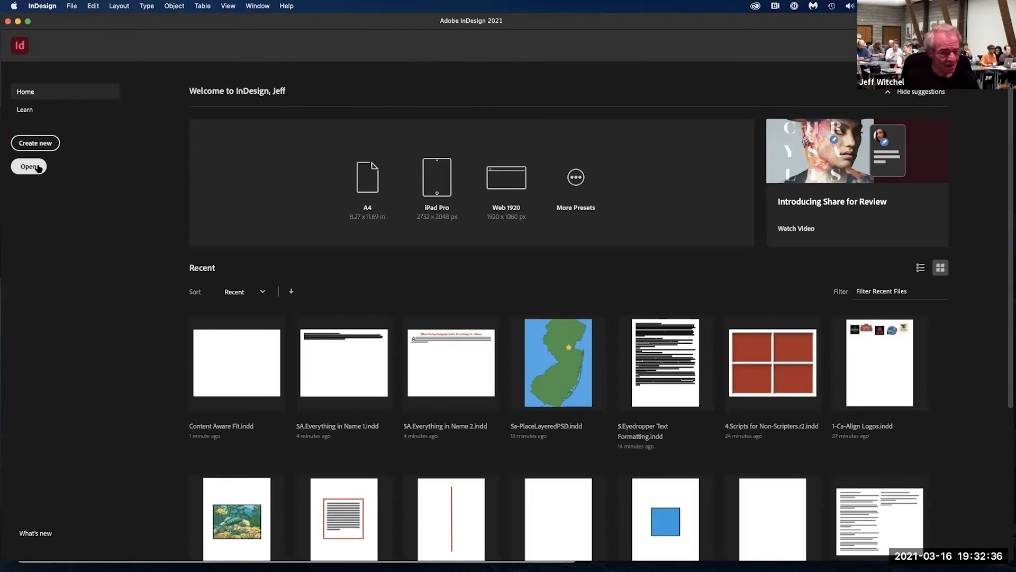
click(32, 166)
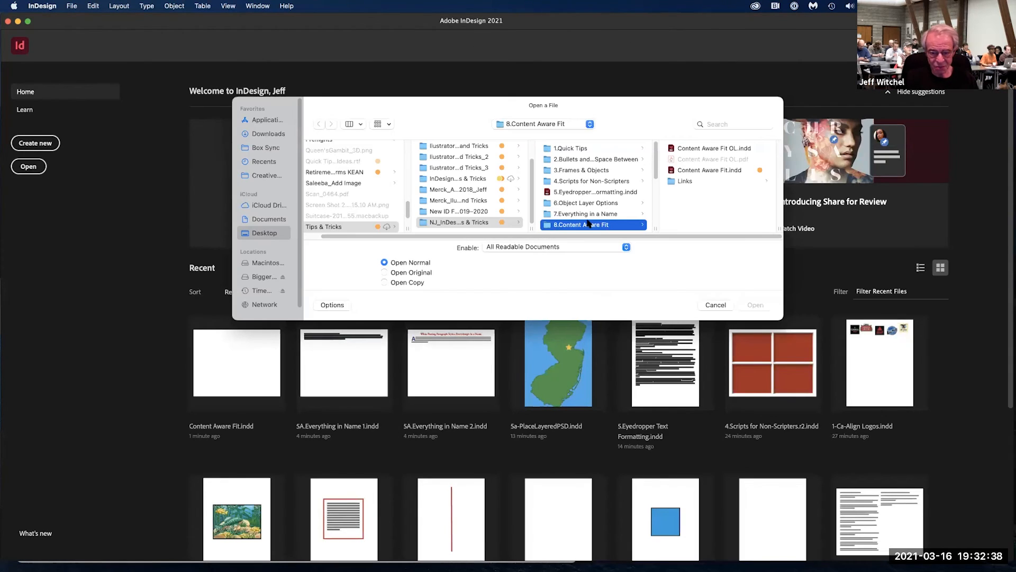
scroll(563, 208, down, 2)
click(563, 208)
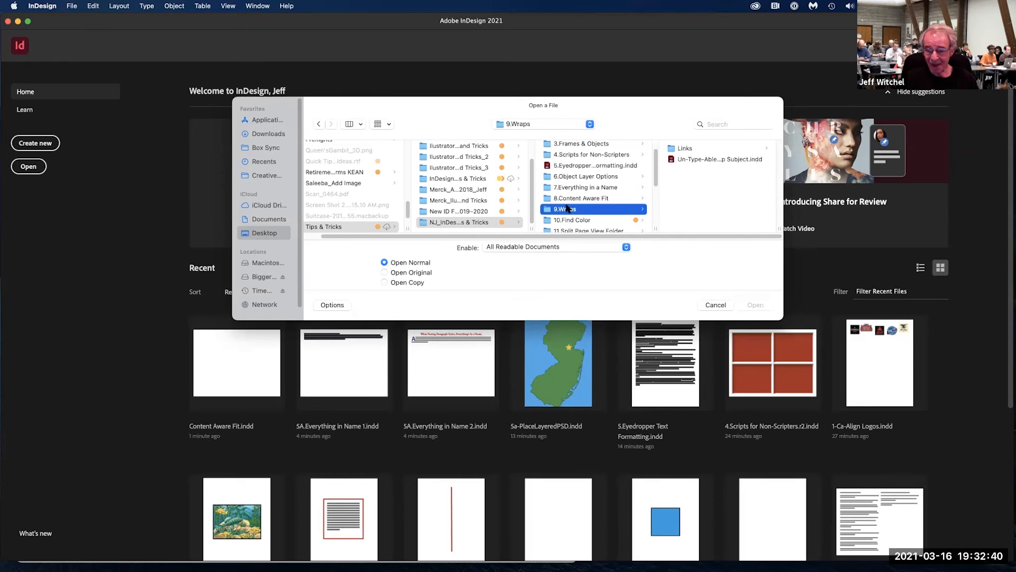
click(686, 158)
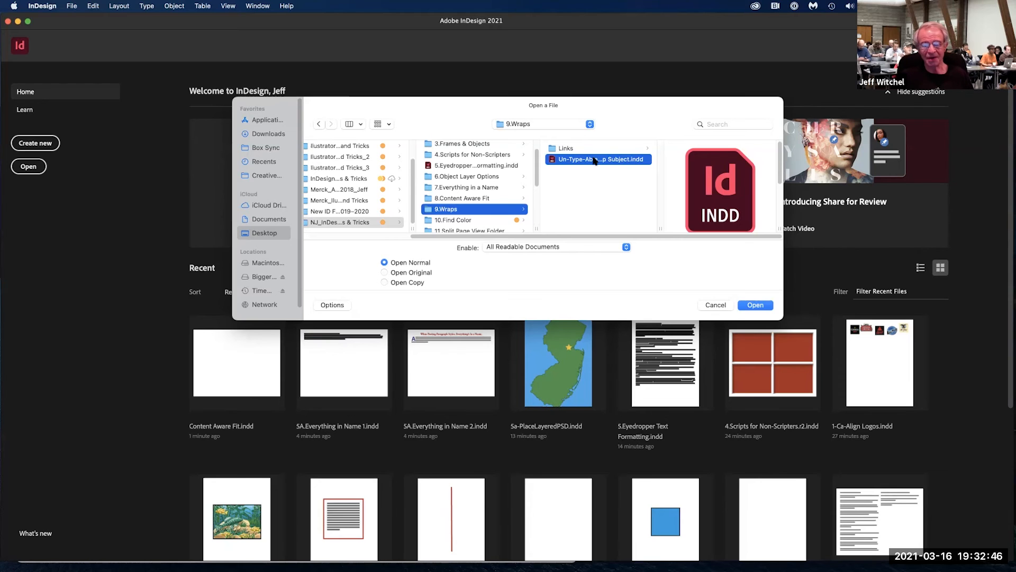
double_click(595, 159)
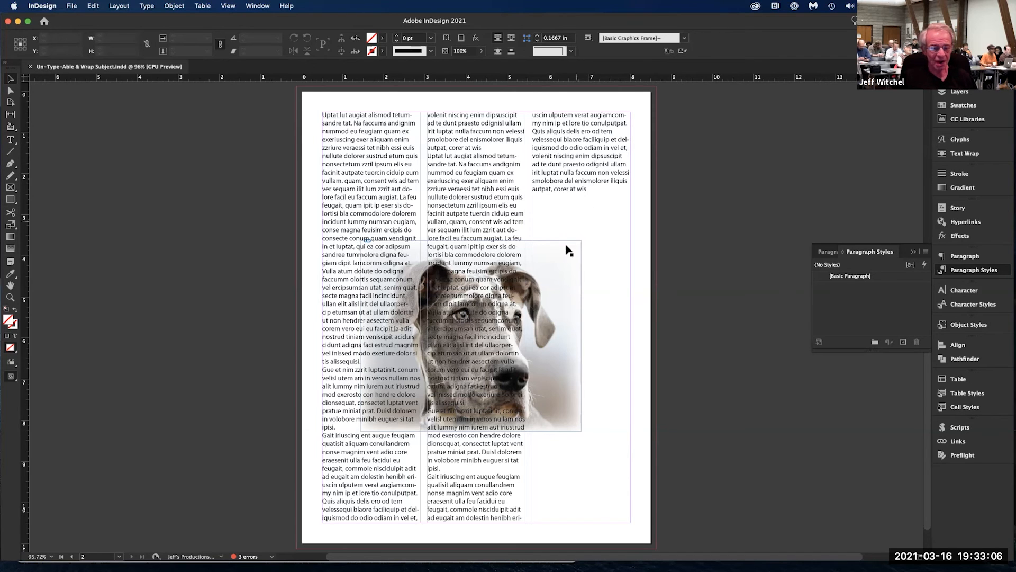
- Wrap the text around the dog photo's object shape, using Select Subject as the contour type
click(538, 311)
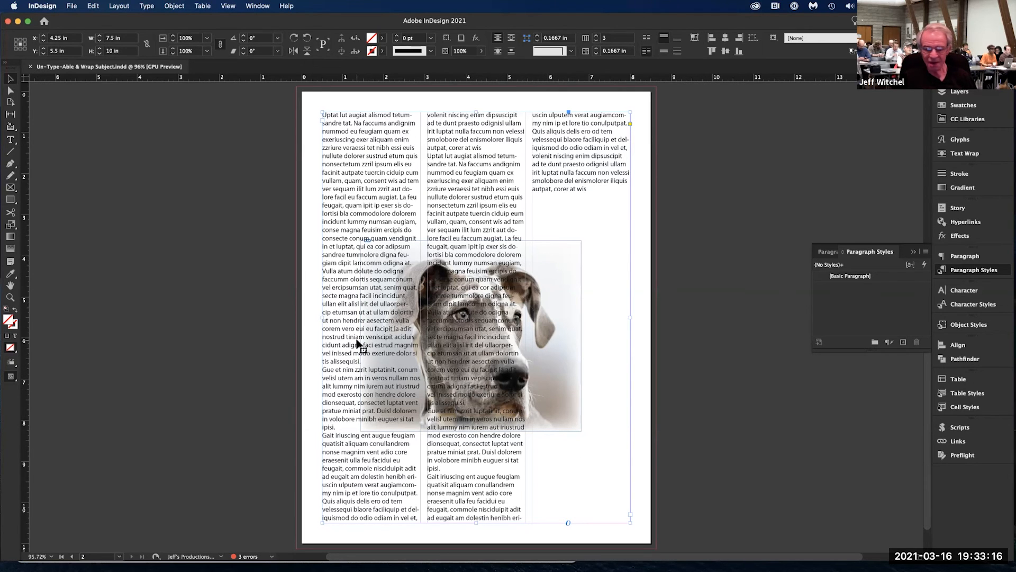
click(467, 350)
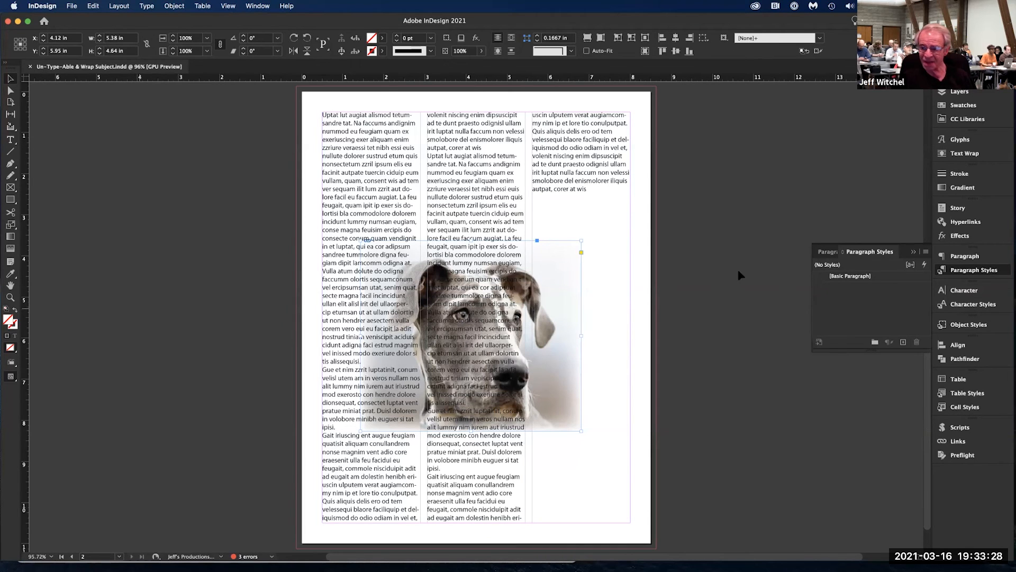
click(975, 154)
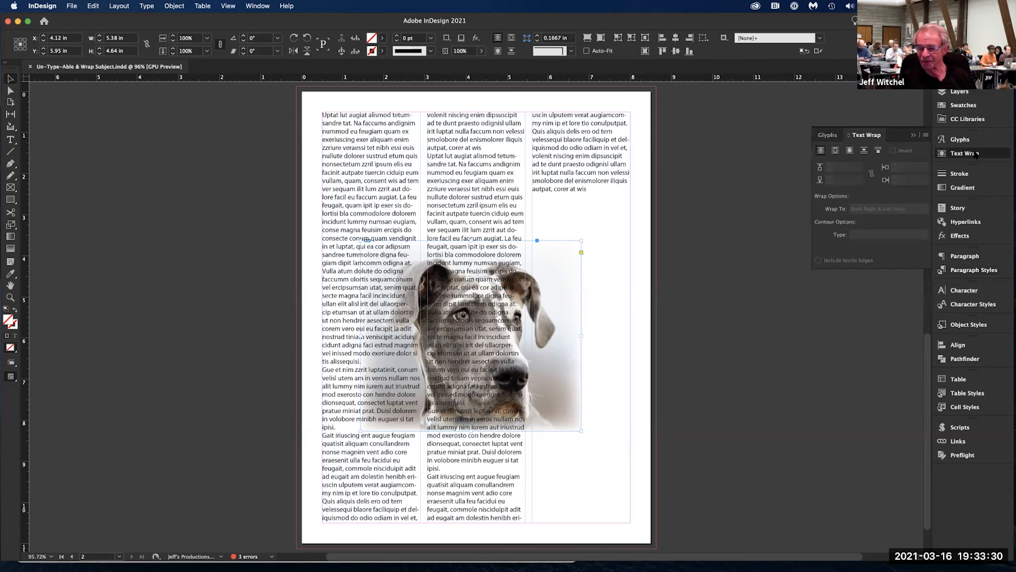
click(850, 151)
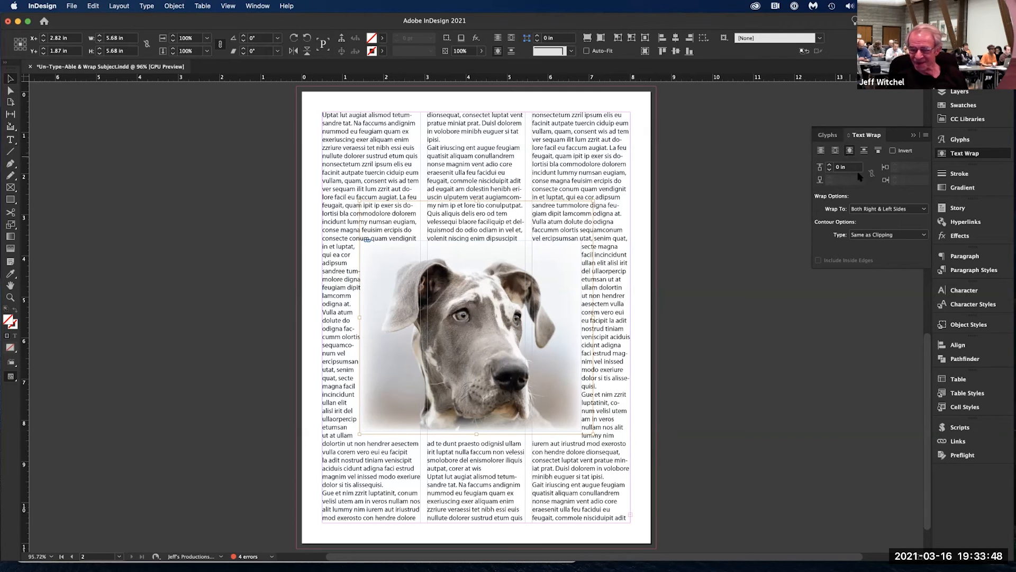
click(865, 236)
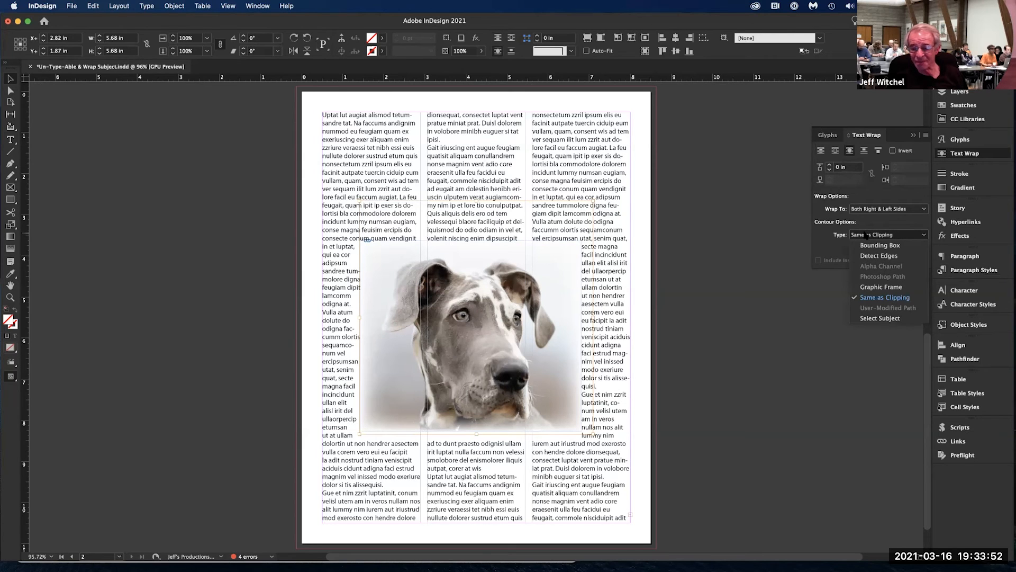
click(868, 320)
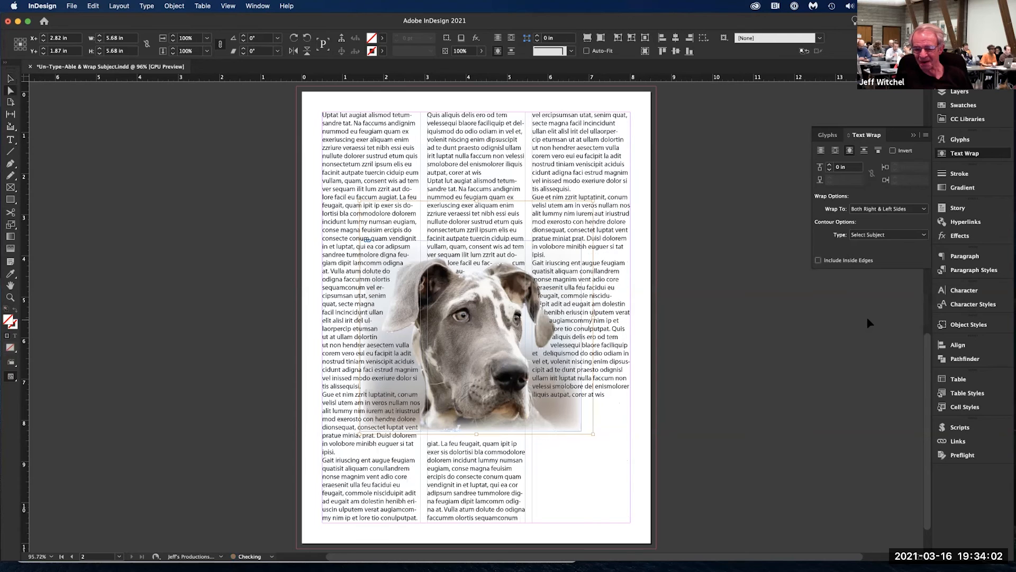
- Set the dog photo's text wrap offset to 0.125 in
click(829, 167)
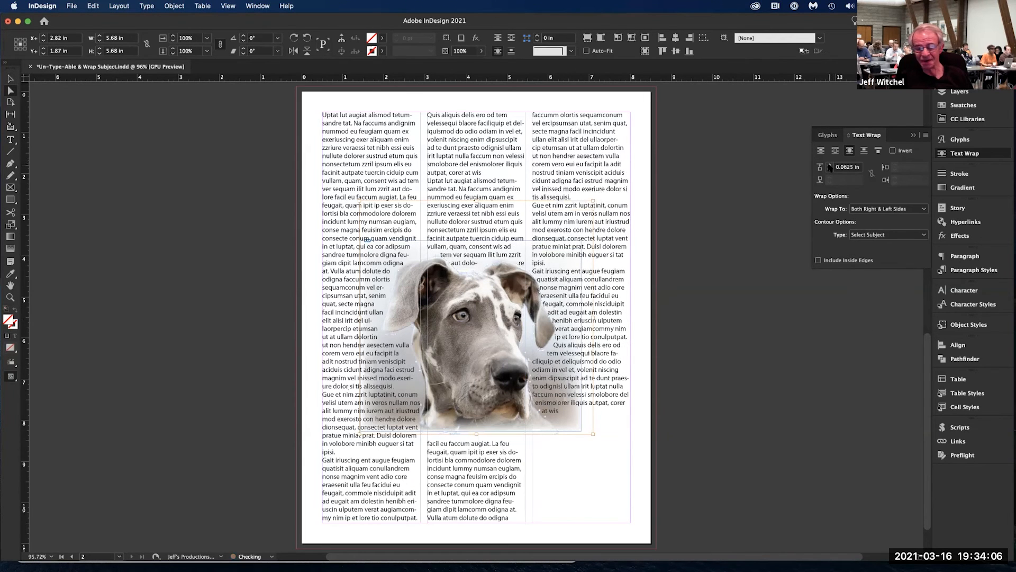
click(829, 166)
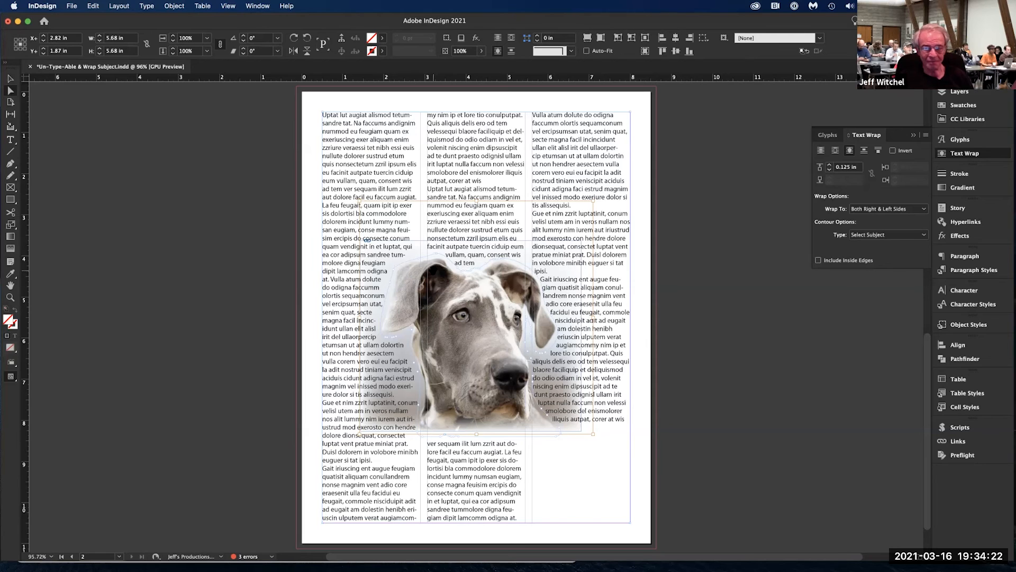
click(854, 167)
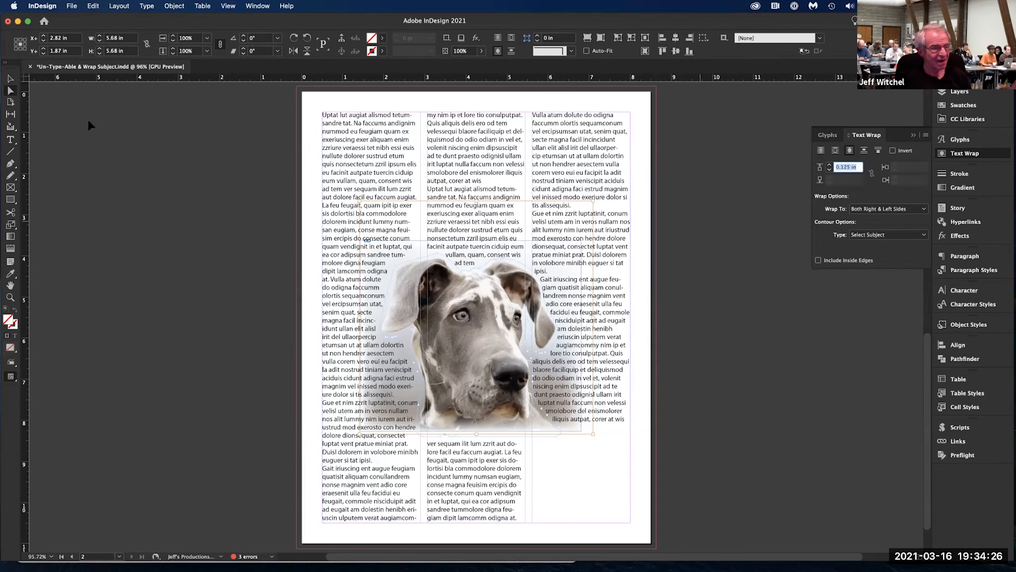
- Close the text wrap document without saving and open 1C.Split Page View.indd from the 11.Split Page View Folder
click(30, 66)
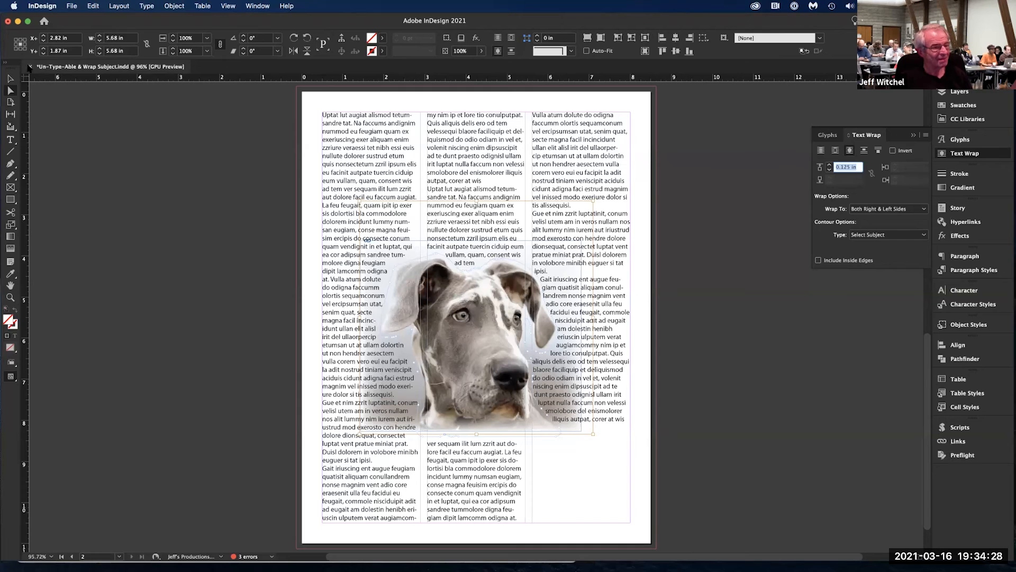
click(511, 306)
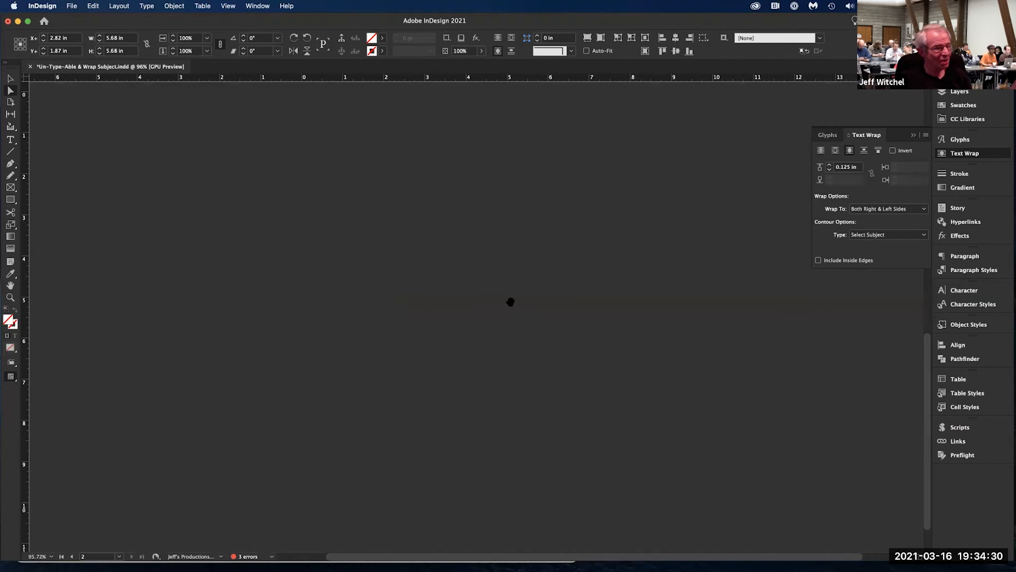
click(24, 166)
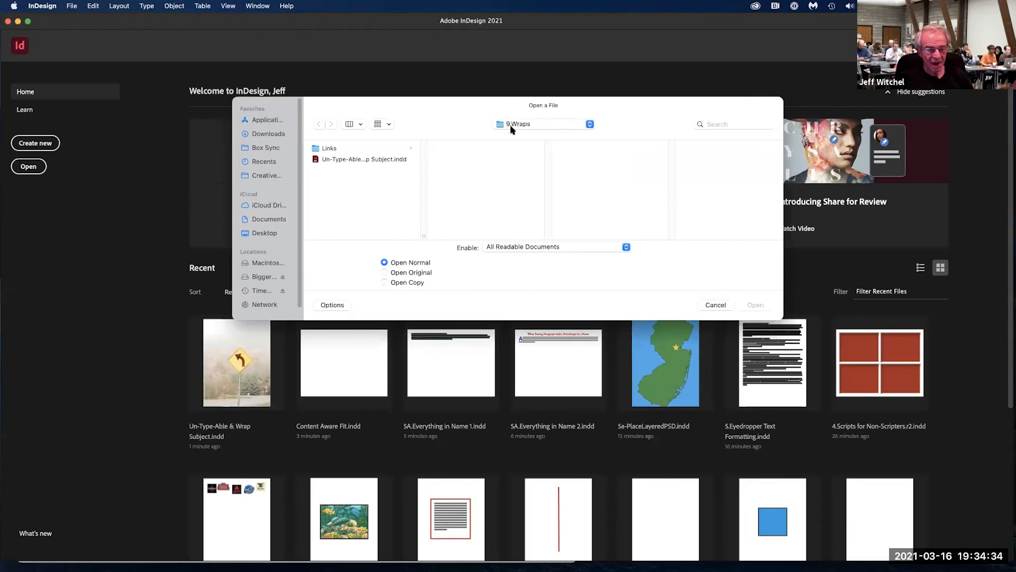
click(512, 126)
click(507, 137)
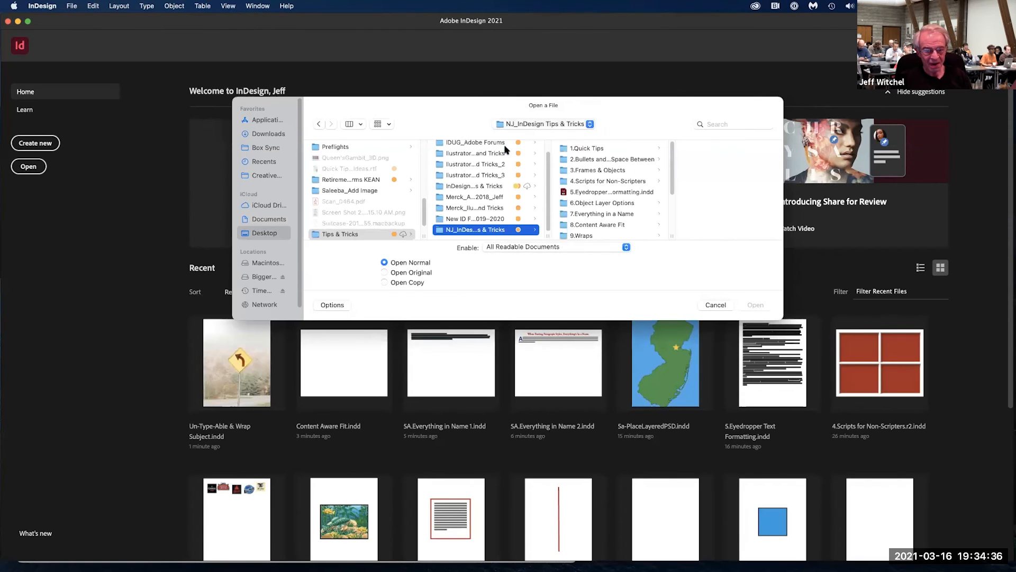
scroll(576, 211, down, 3)
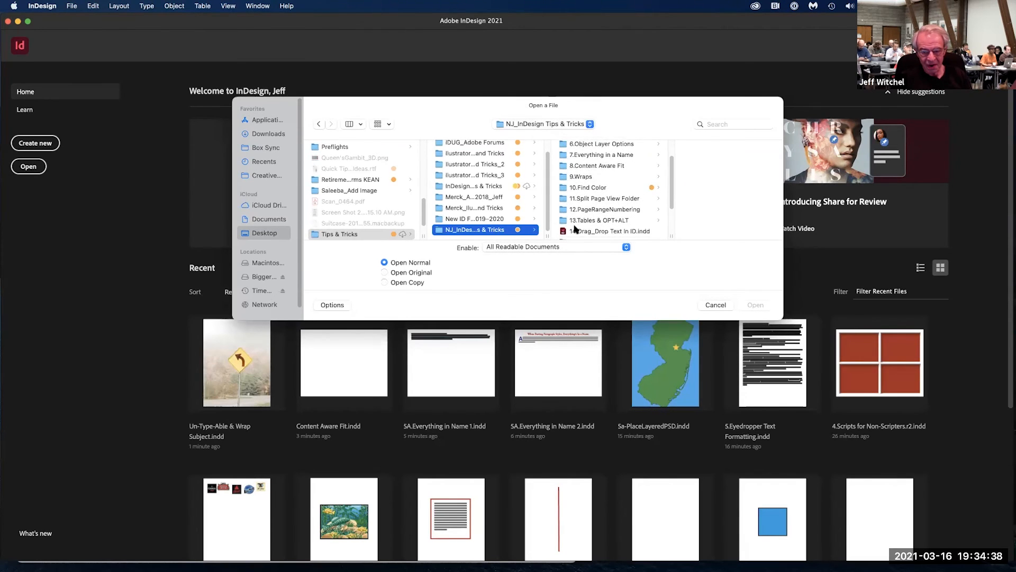
click(583, 199)
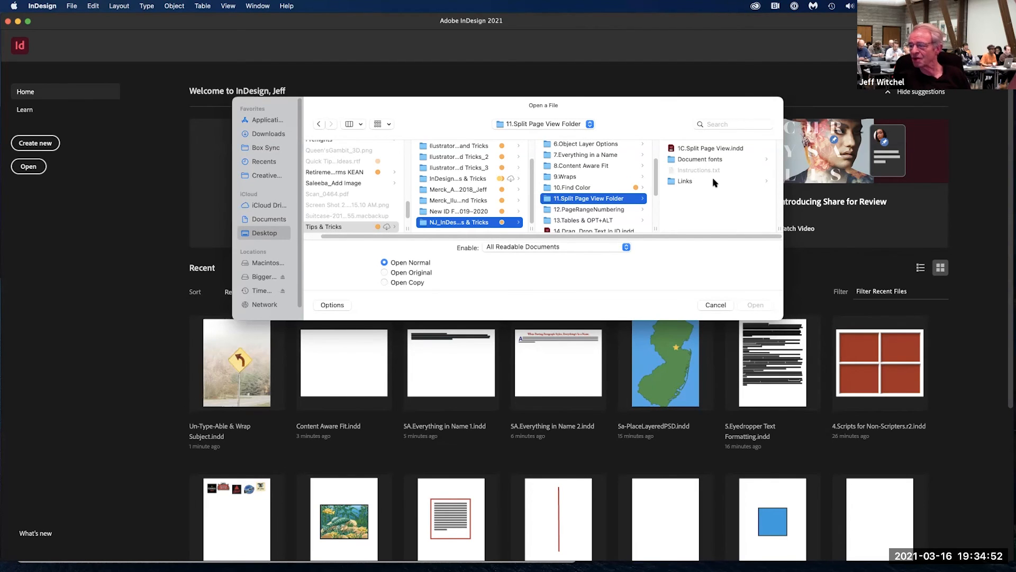
click(704, 150)
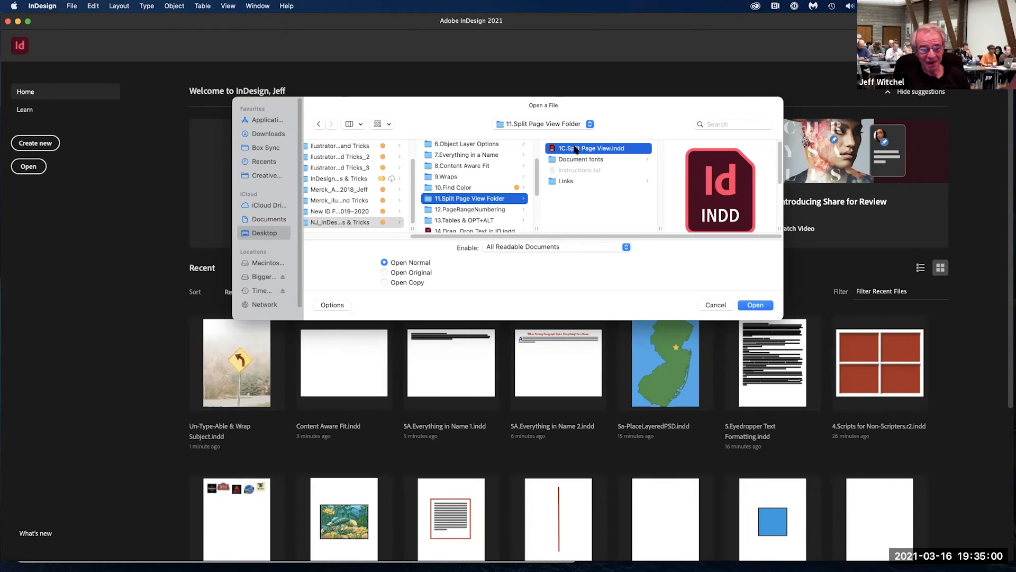
double_click(572, 151)
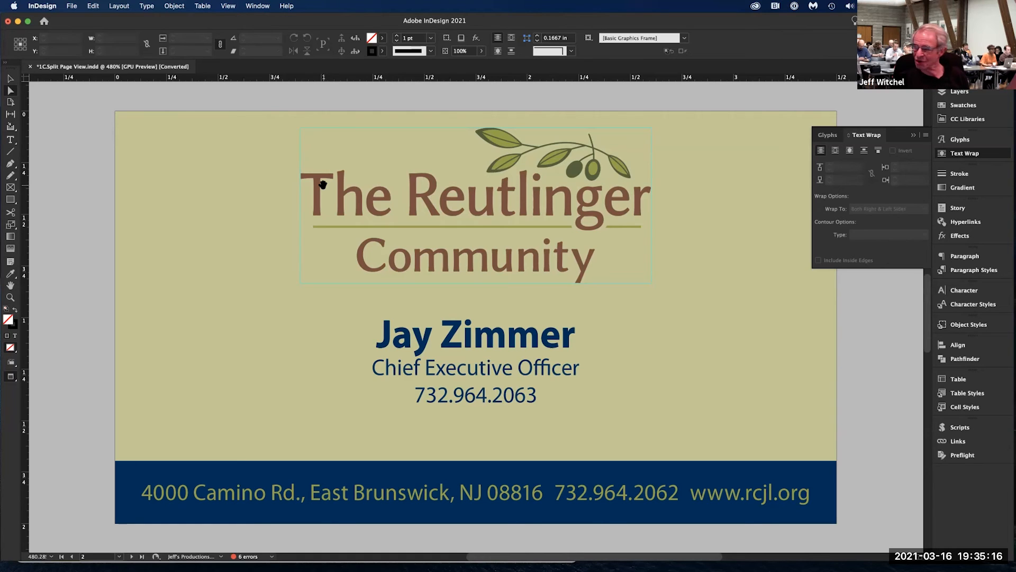
- Put away the Text Wrap options and view page 3 and then page 1 of the business card document
click(914, 136)
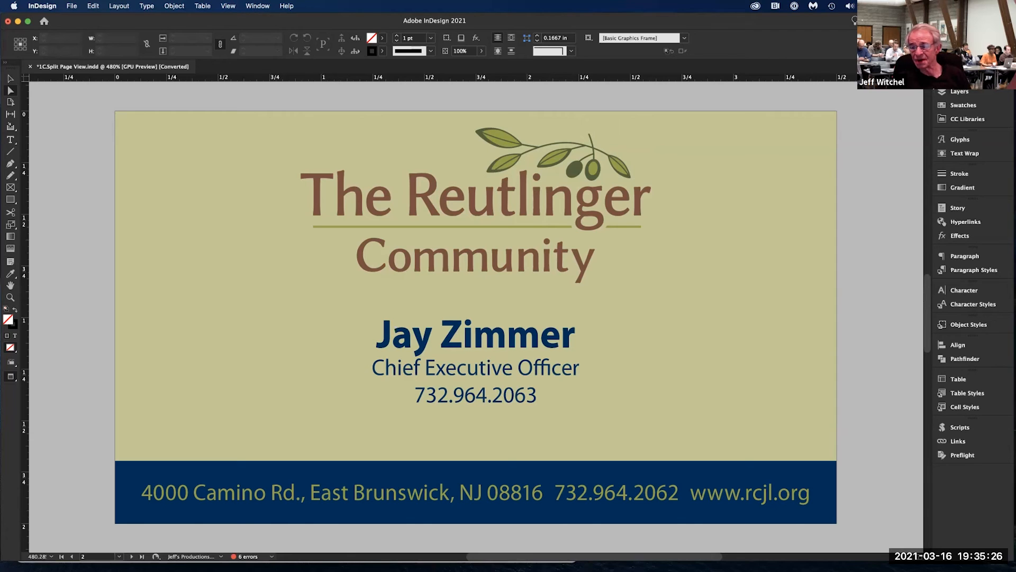
click(958, 78)
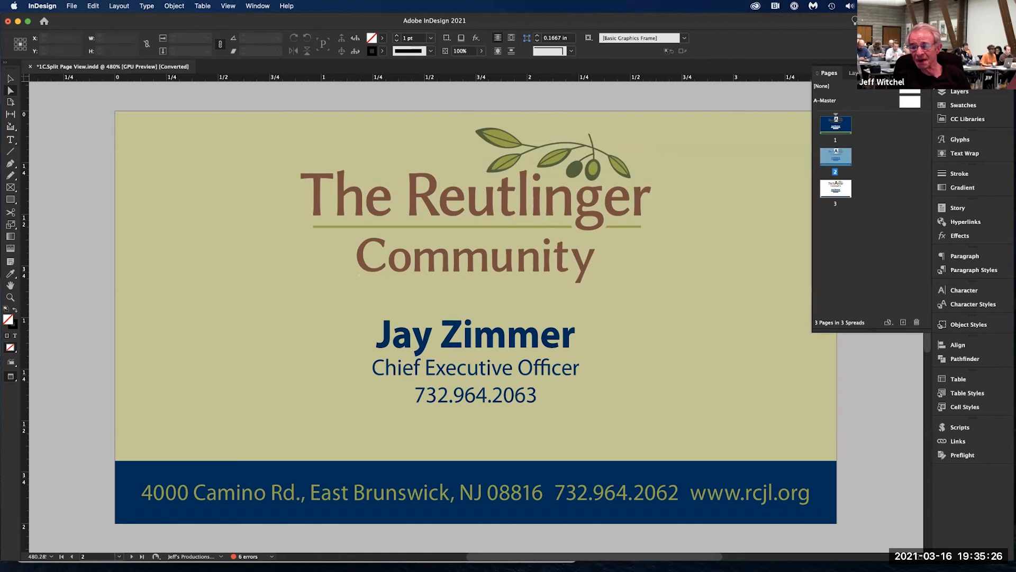
click(837, 192)
double_click(836, 192)
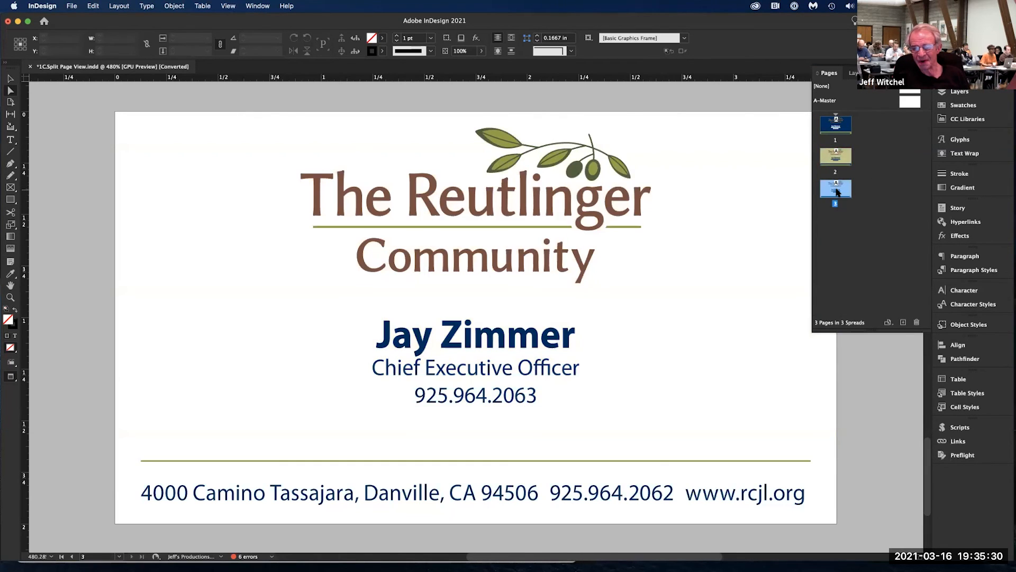
click(834, 126)
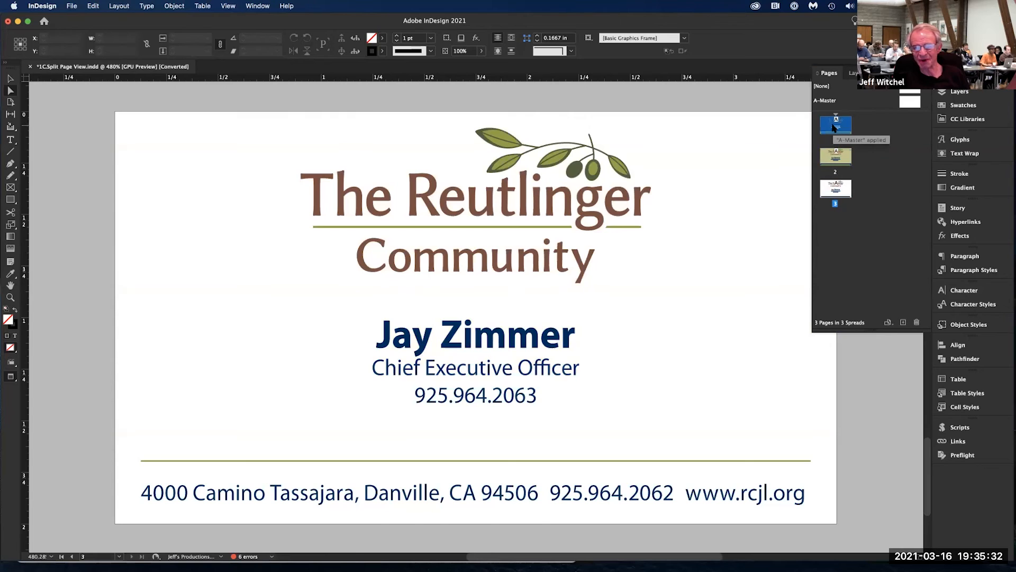
double_click(833, 126)
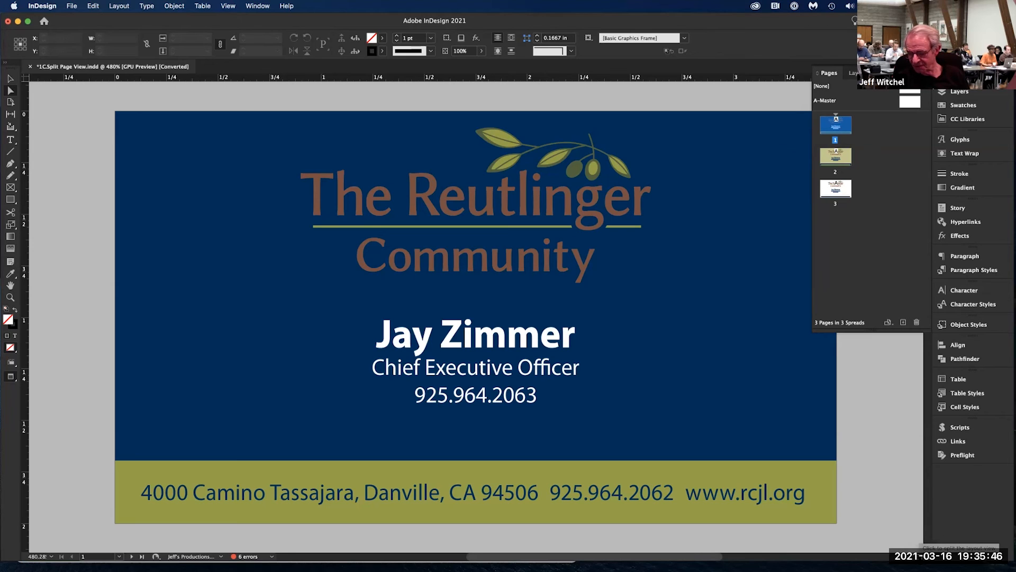
- Split the layout view, fit the page in the second view, and display page 3 there beside page 1
click(919, 556)
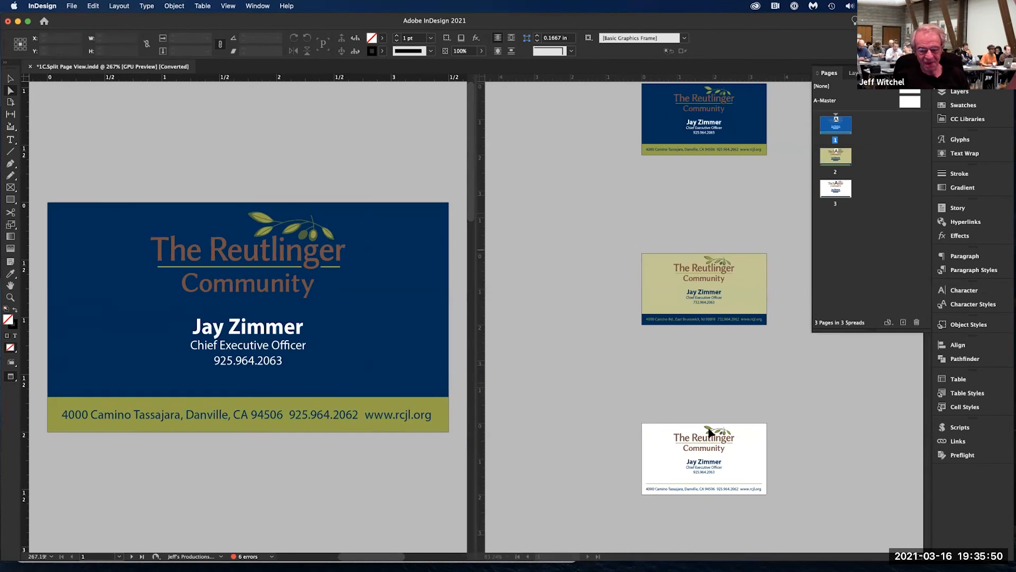
click(721, 453)
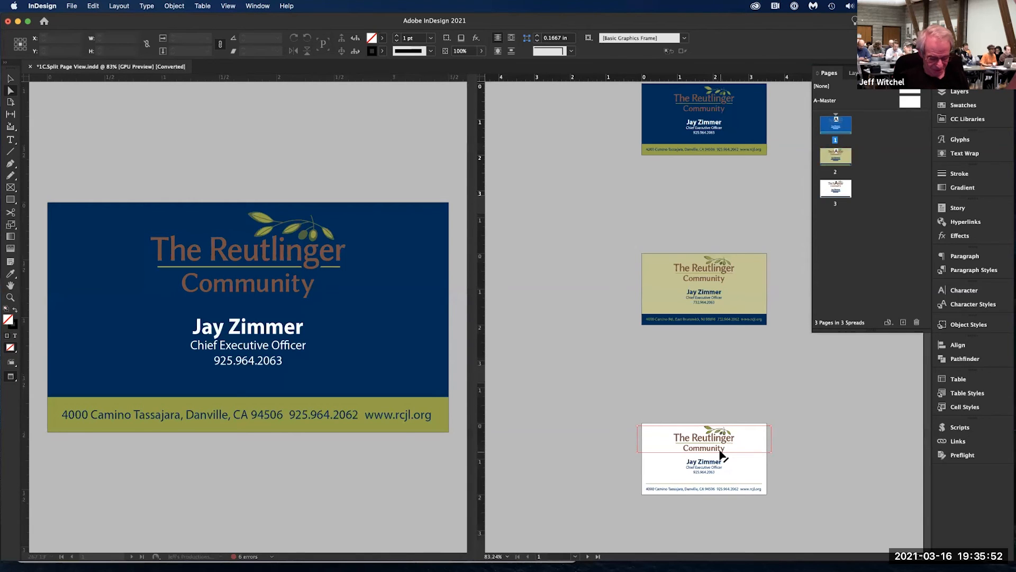
key(super+0)
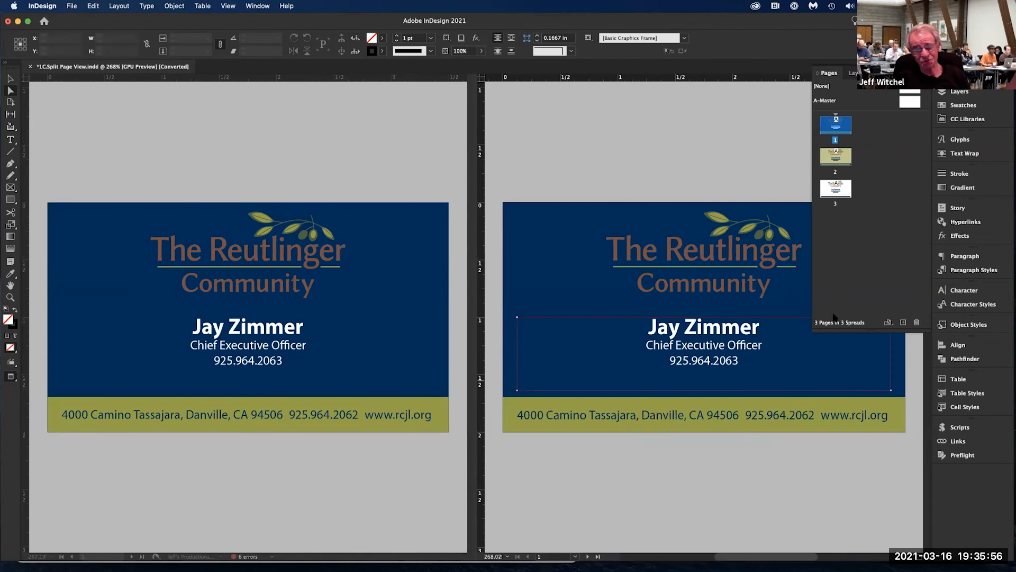
double_click(841, 189)
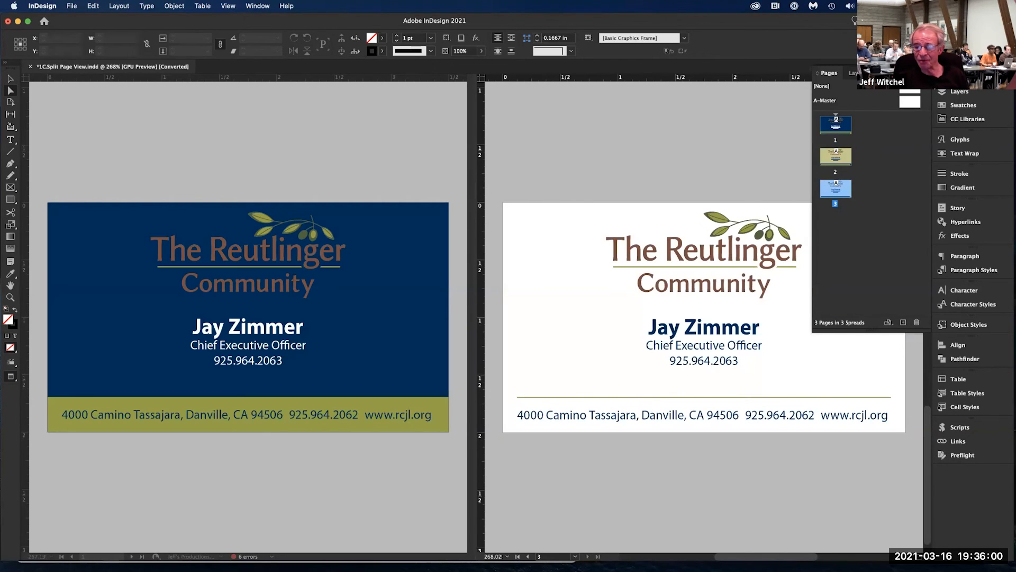
- Close the split layout view and close the business card document without saving
key(super+F12)
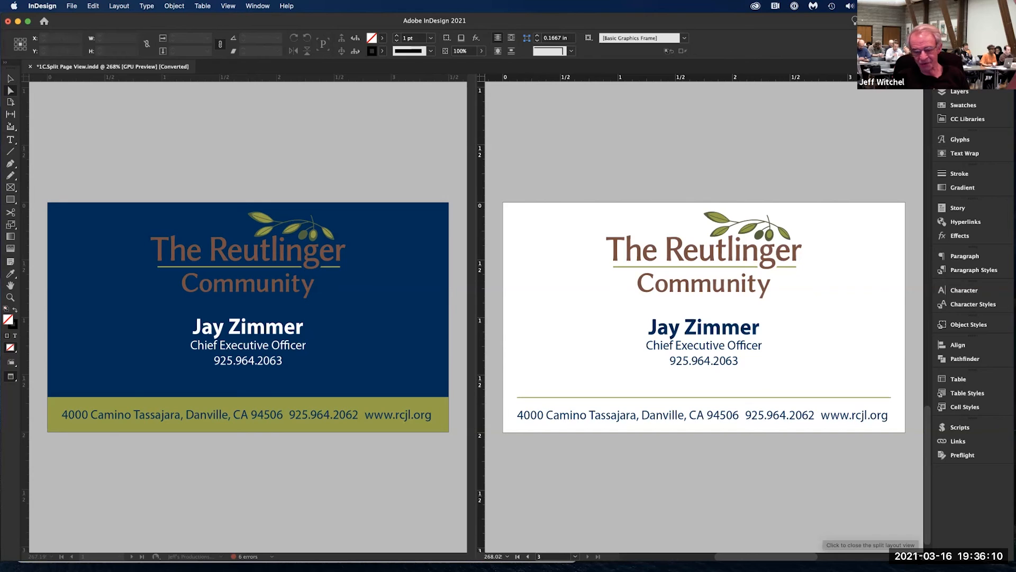
click(919, 556)
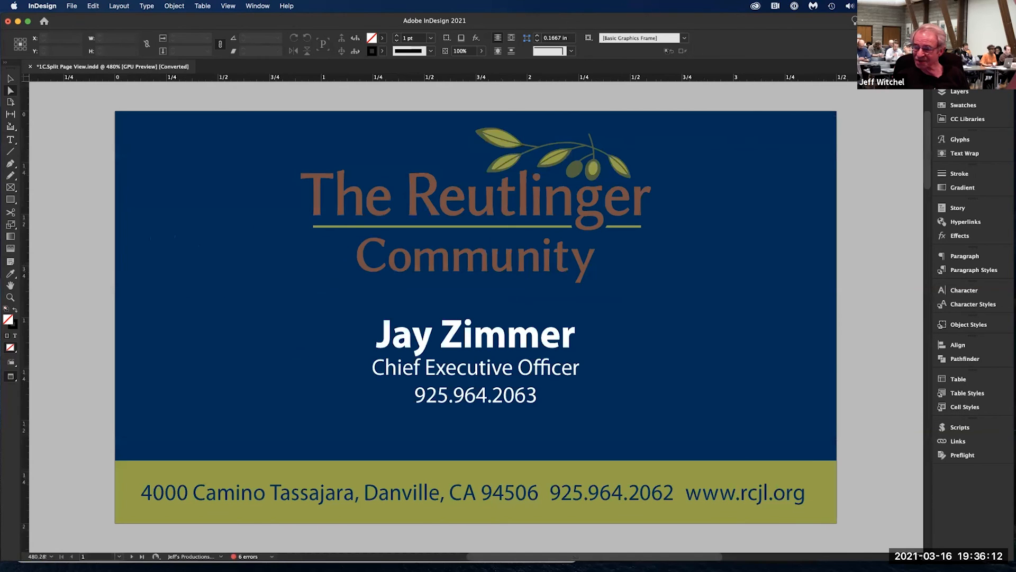
click(31, 66)
click(512, 305)
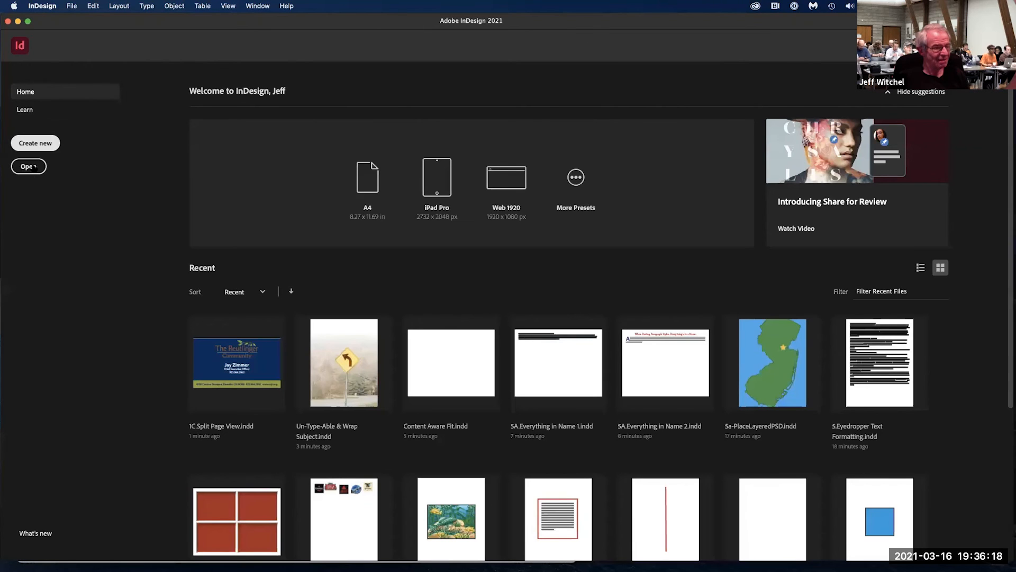
- Open 11.PageRangeNumbering.indd from the 12.PageRangeNumbering folder
click(32, 167)
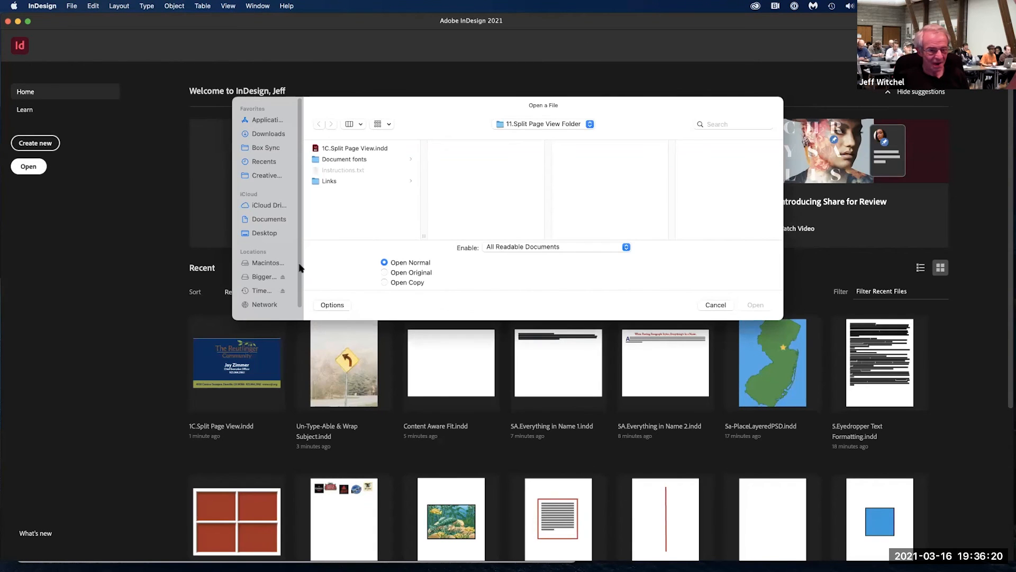
click(527, 124)
click(527, 136)
scroll(569, 210, down, 3)
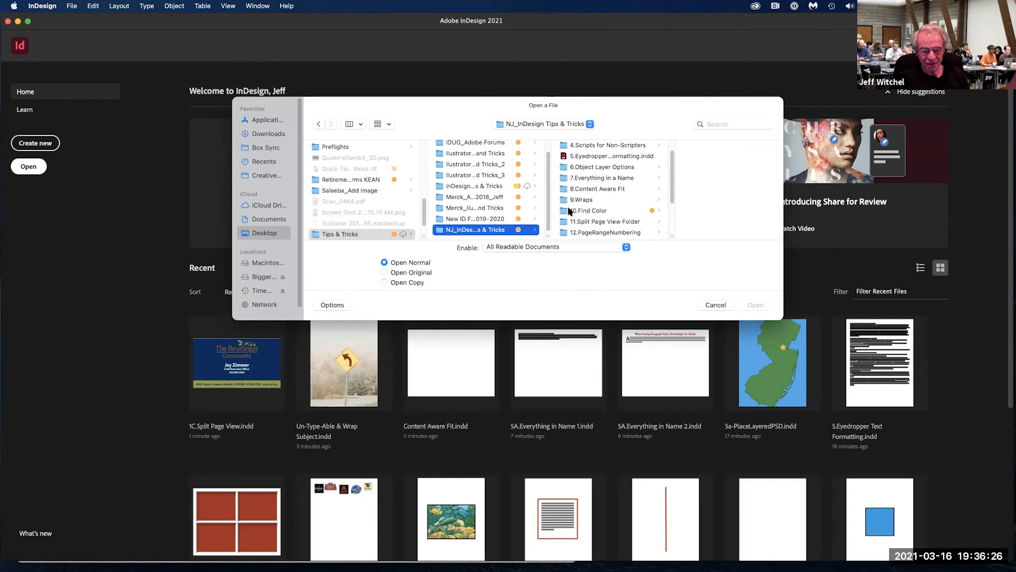
scroll(569, 211, down, 2)
click(580, 195)
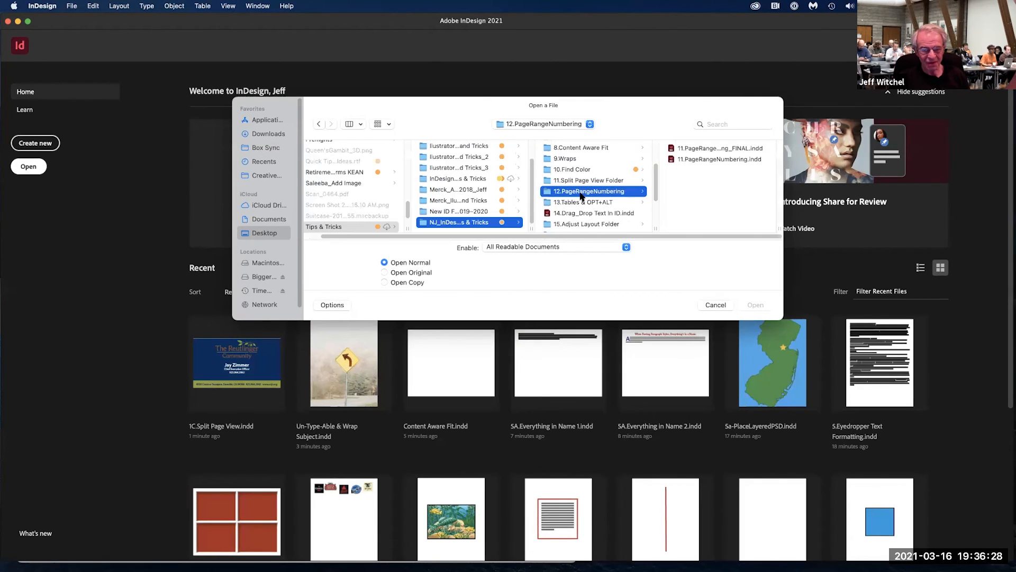
click(700, 160)
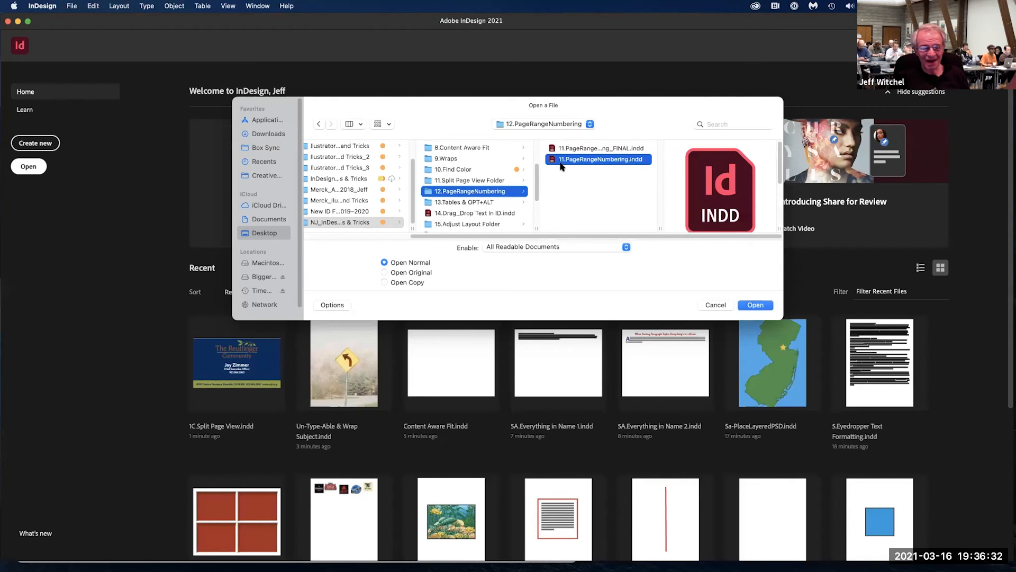
key(Return)
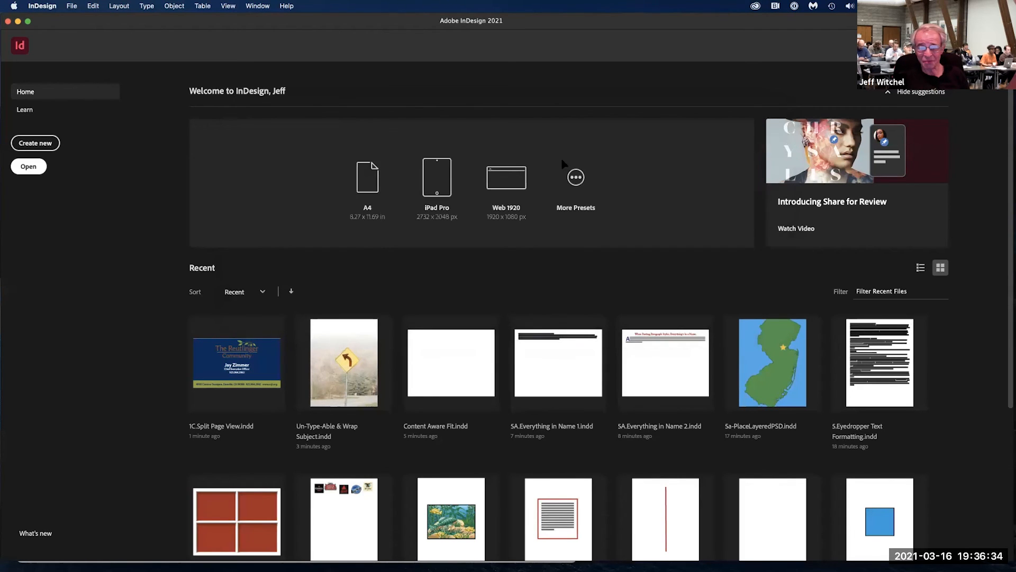
- Display the document's page thumbnails and enter "Page " in the footer text frame of the A-Master spread's left page
scroll(562, 160, down, 1)
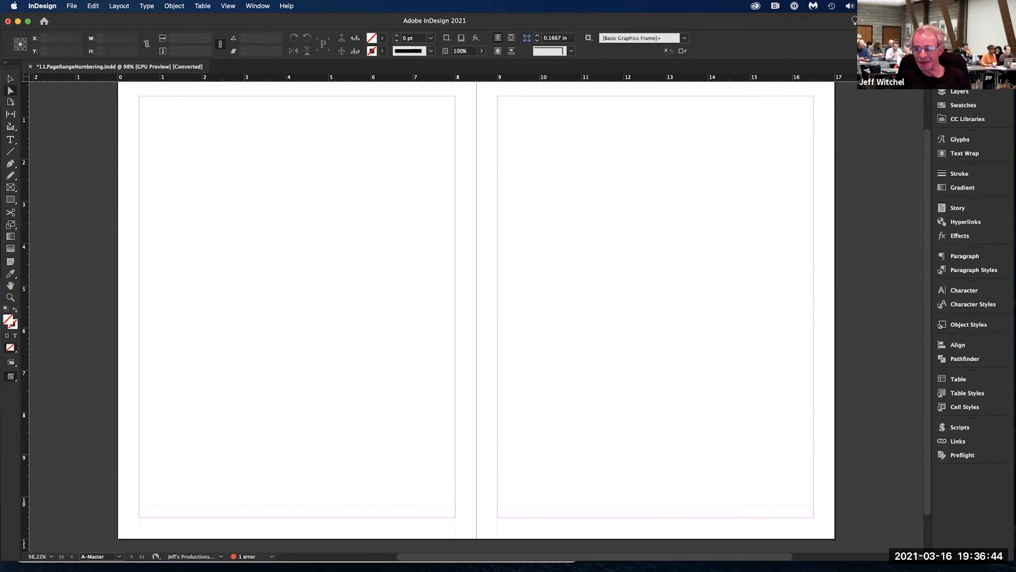
click(959, 77)
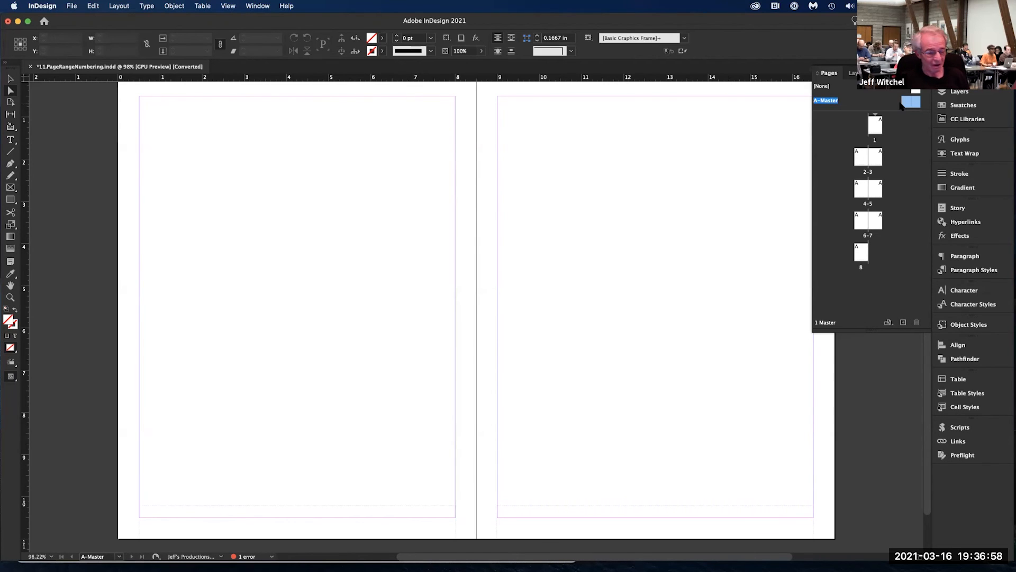
click(205, 513)
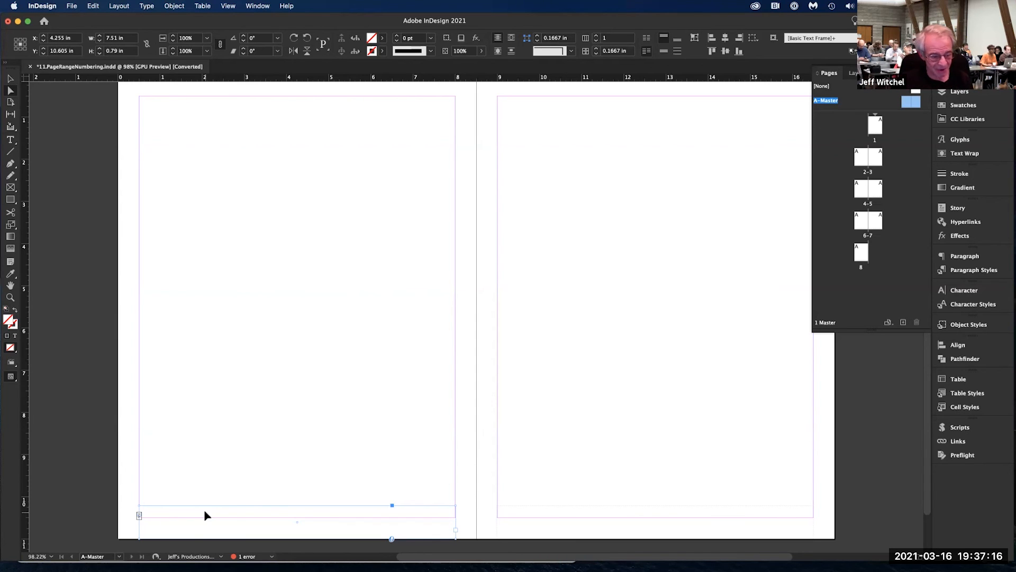
key(t)
click(200, 511)
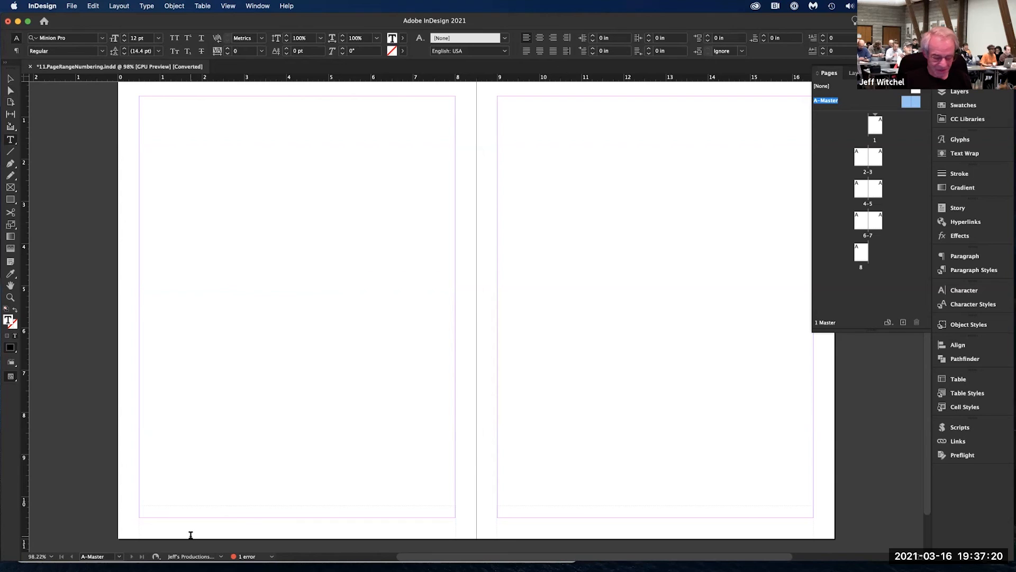
text(Page)
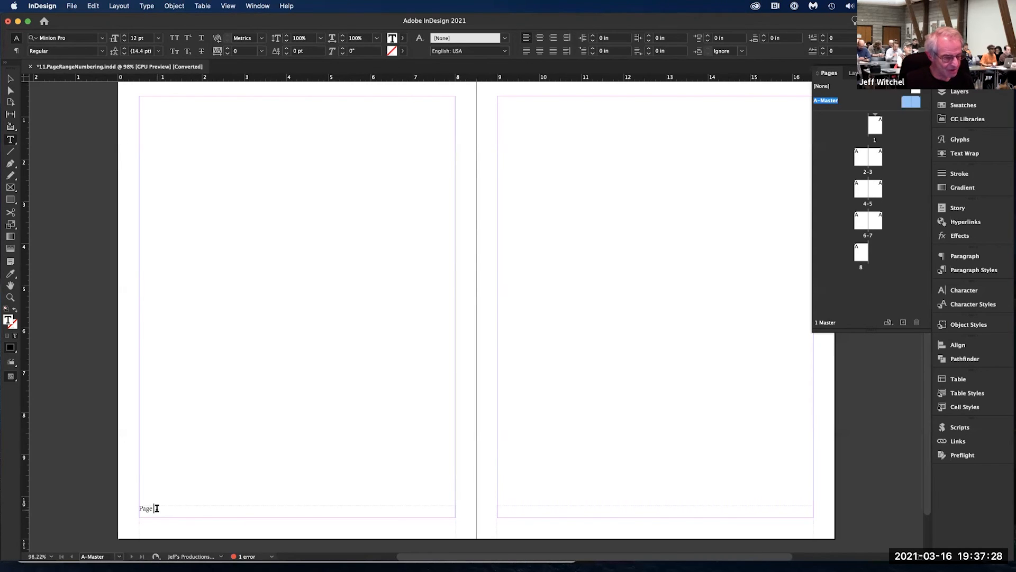
- Set the footer word "Page" to 18 pt and place the text cursor after it
drag(156, 508, 114, 509)
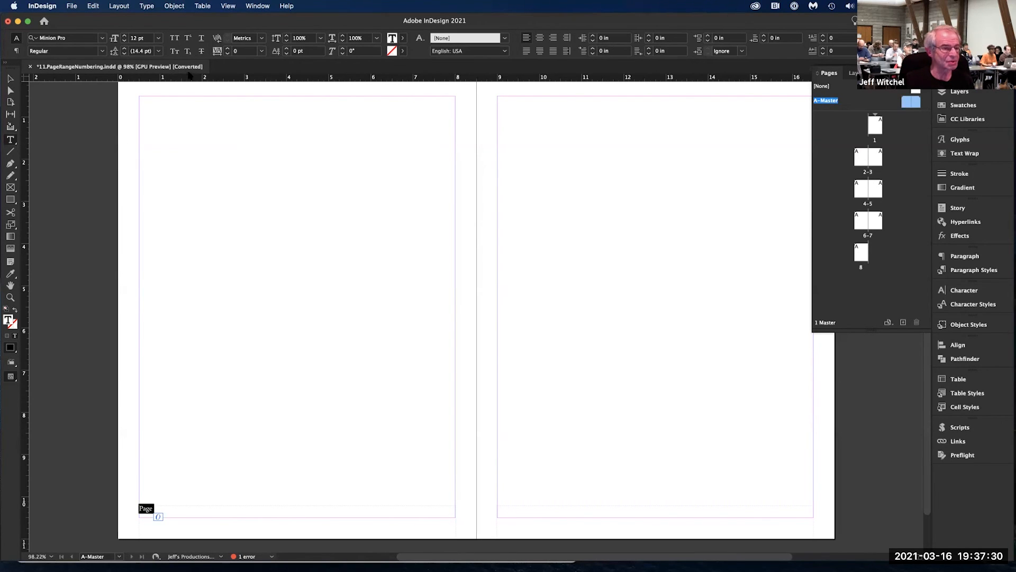
click(158, 39)
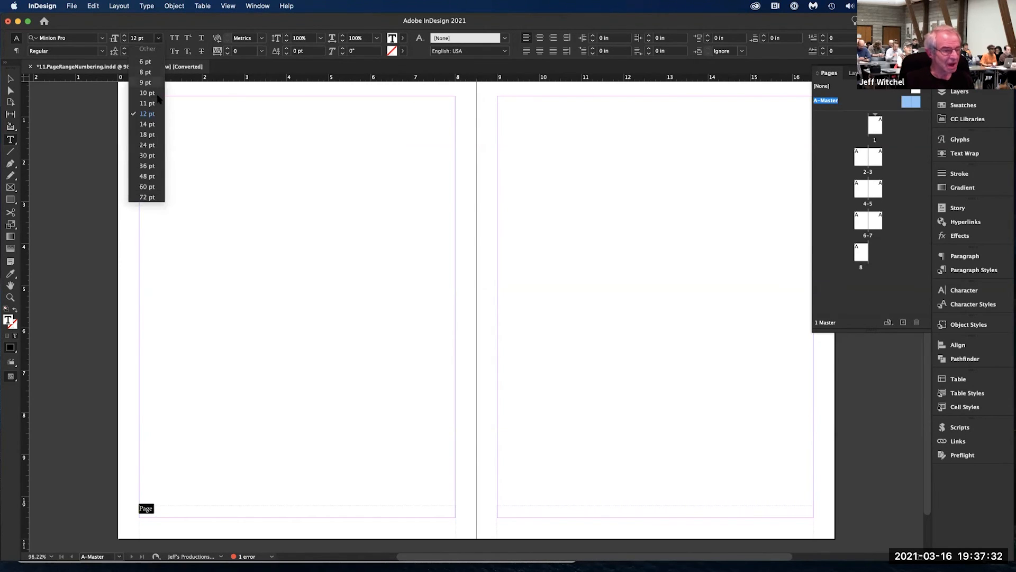
click(153, 134)
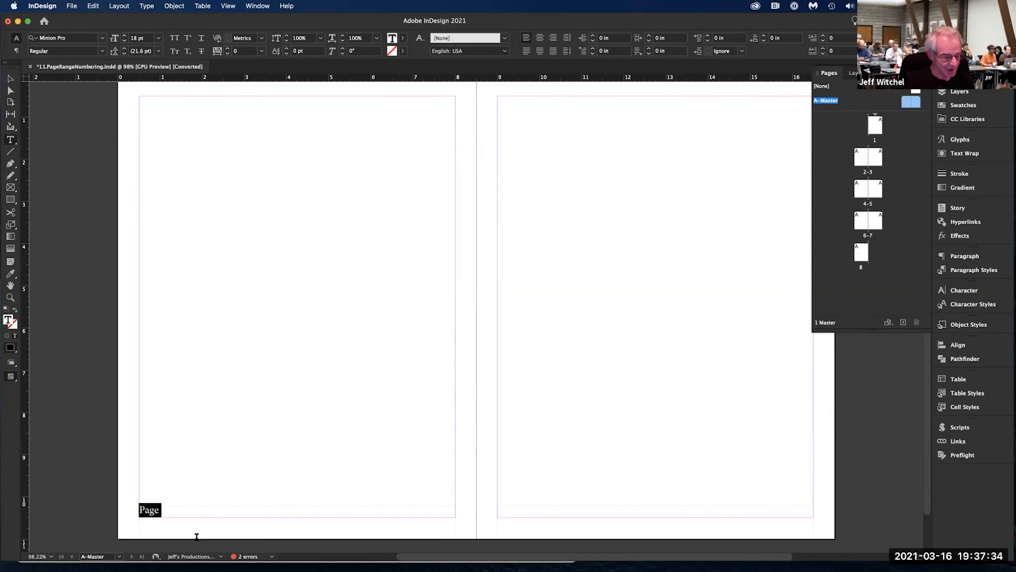
click(170, 512)
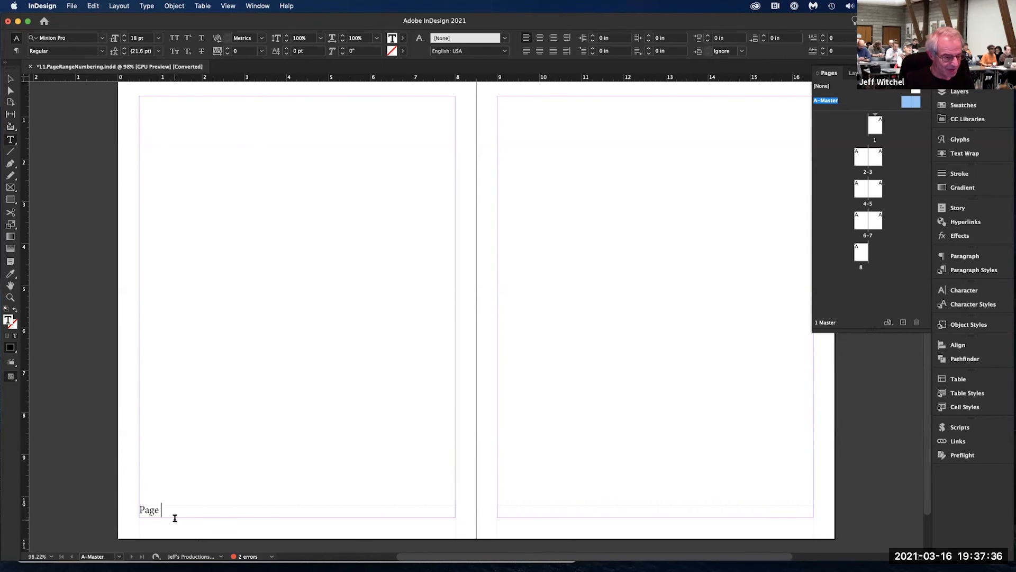
- Insert a Current Page Number marker after the footer word "Page"
click(143, 6)
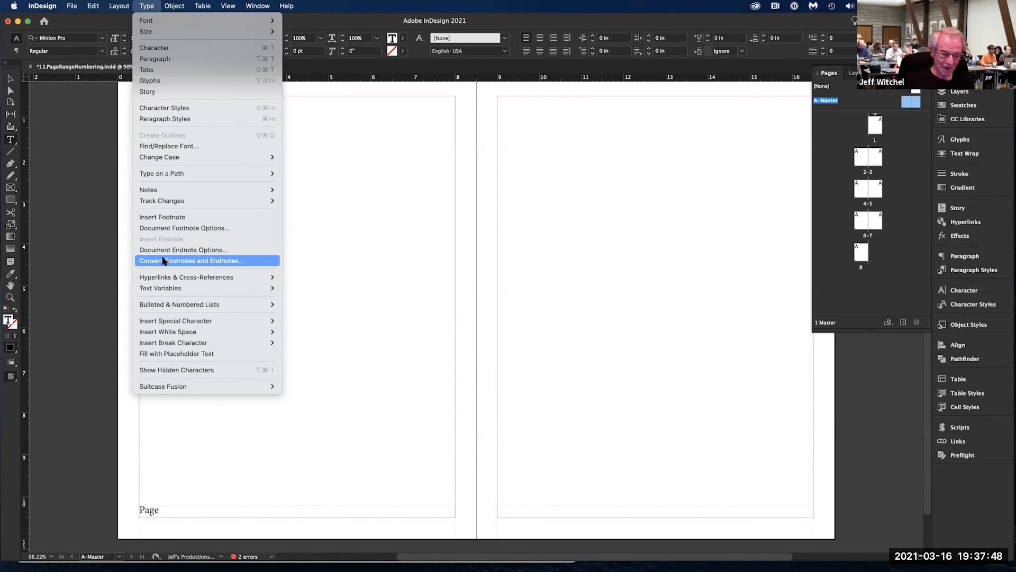
mouse_move(180, 321)
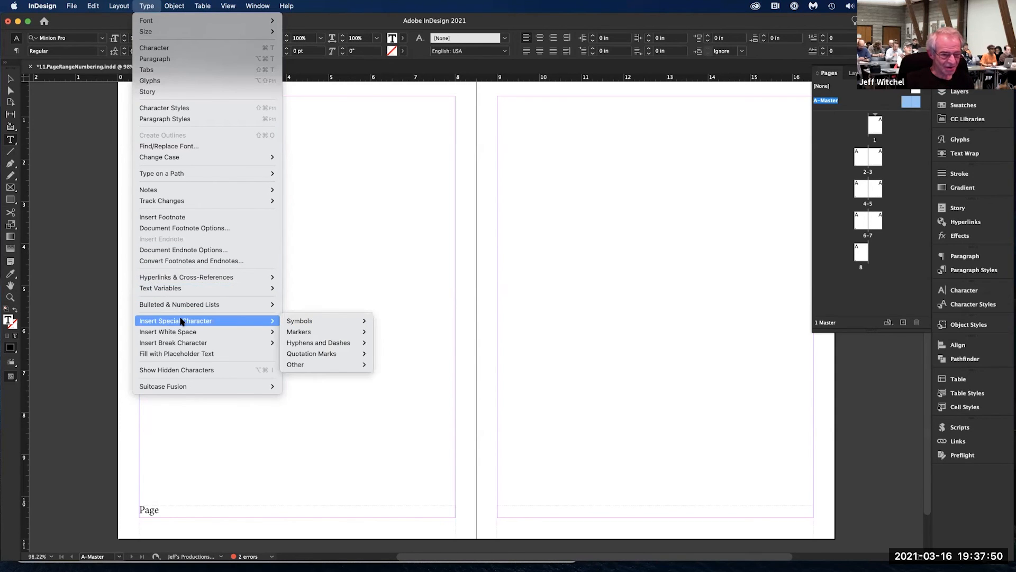
mouse_move(291, 331)
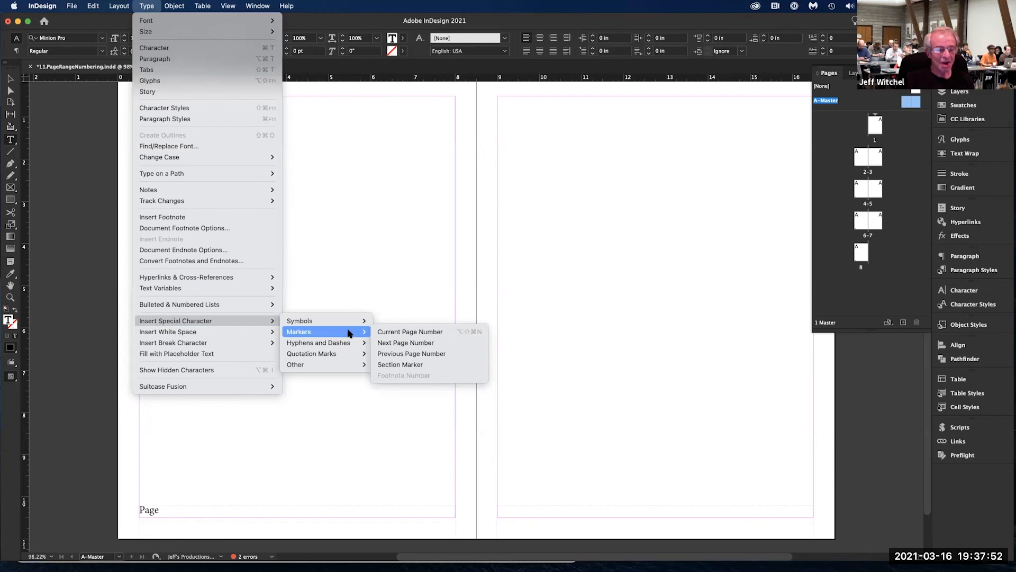
click(379, 331)
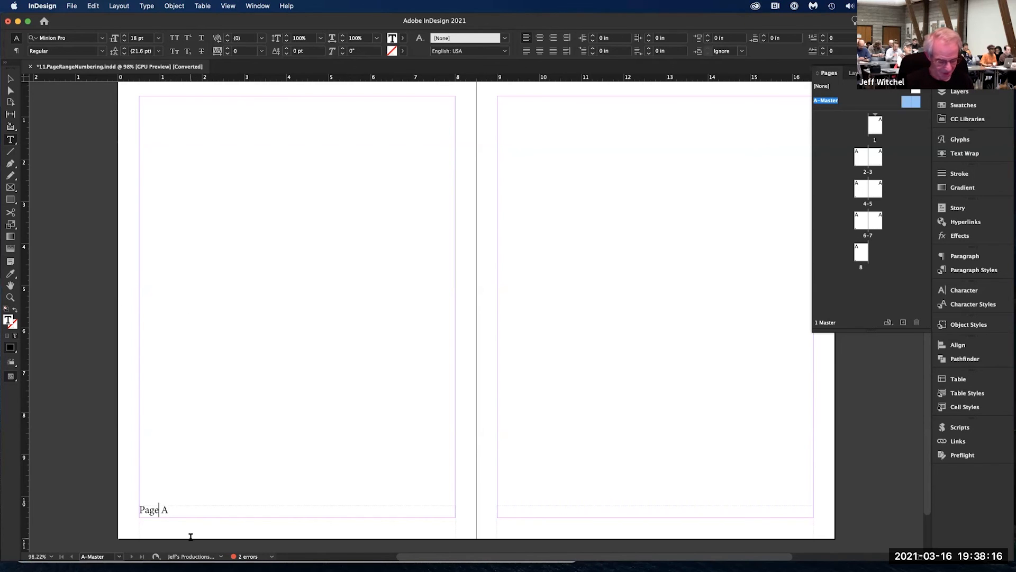
- Change the footer word to "Pages" and add an en dash after the current page number marker
text(s)
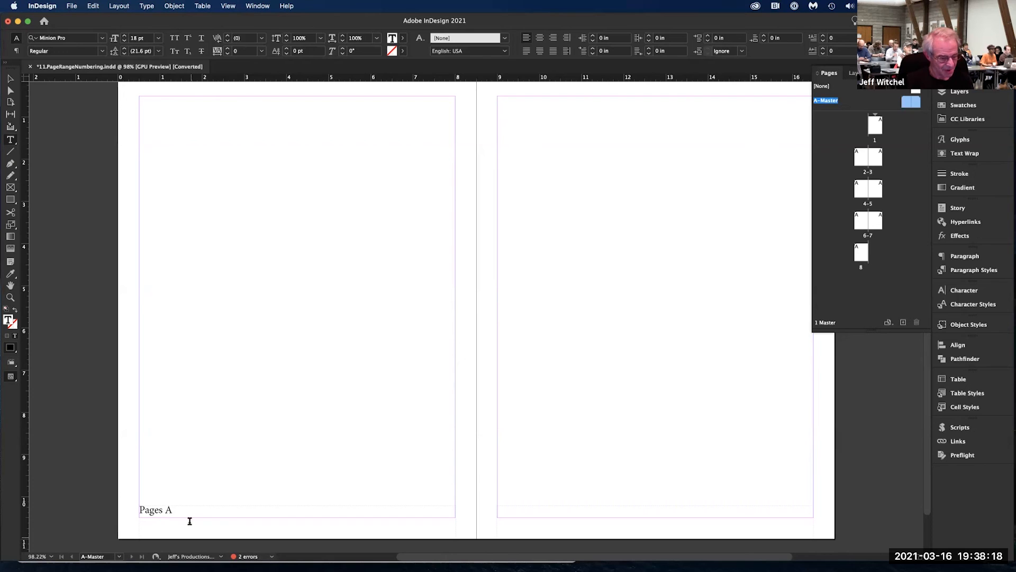
click(178, 510)
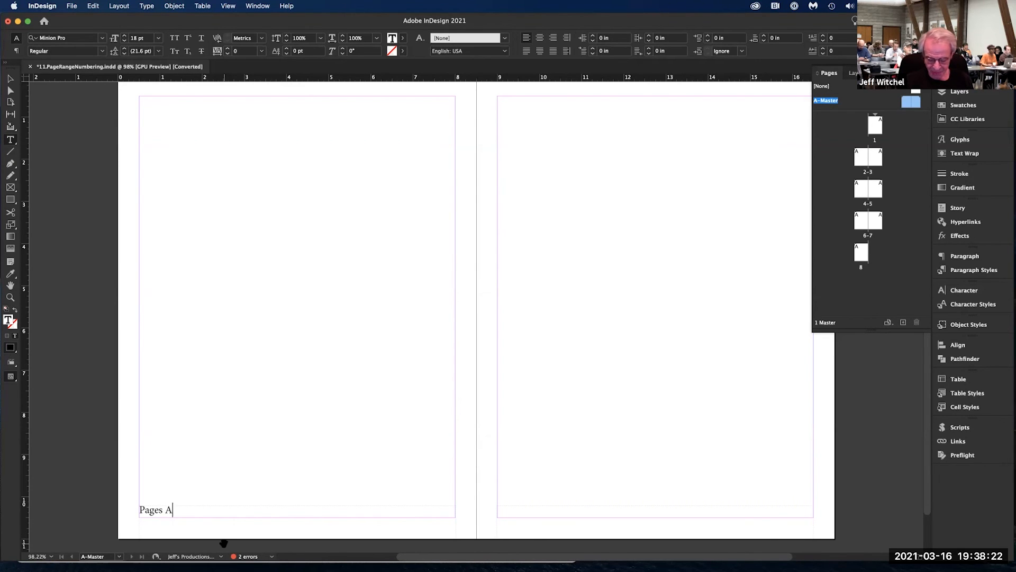
text(–)
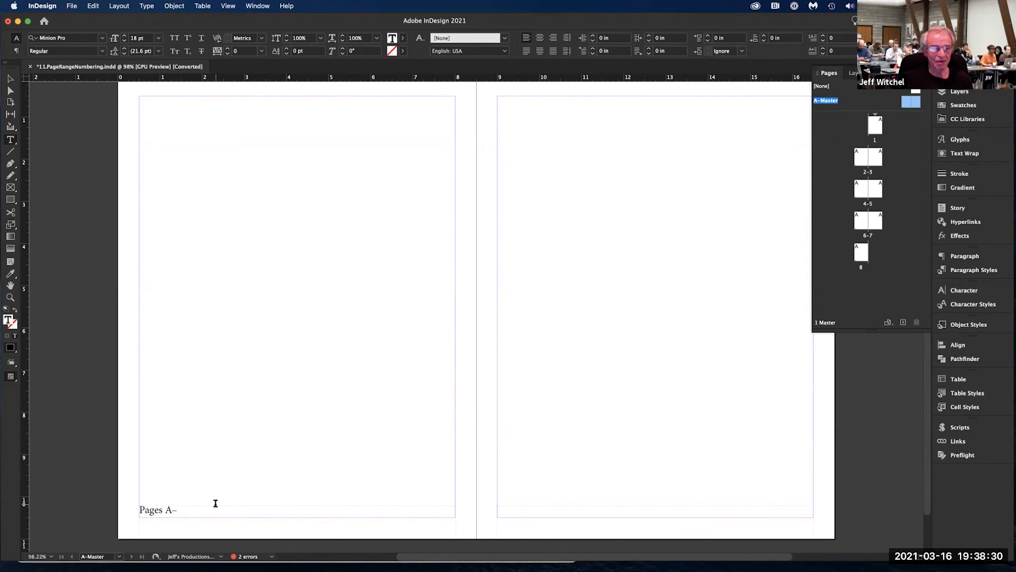
- Insert a Next Page Number marker after the en dash in the master page footer
click(149, 5)
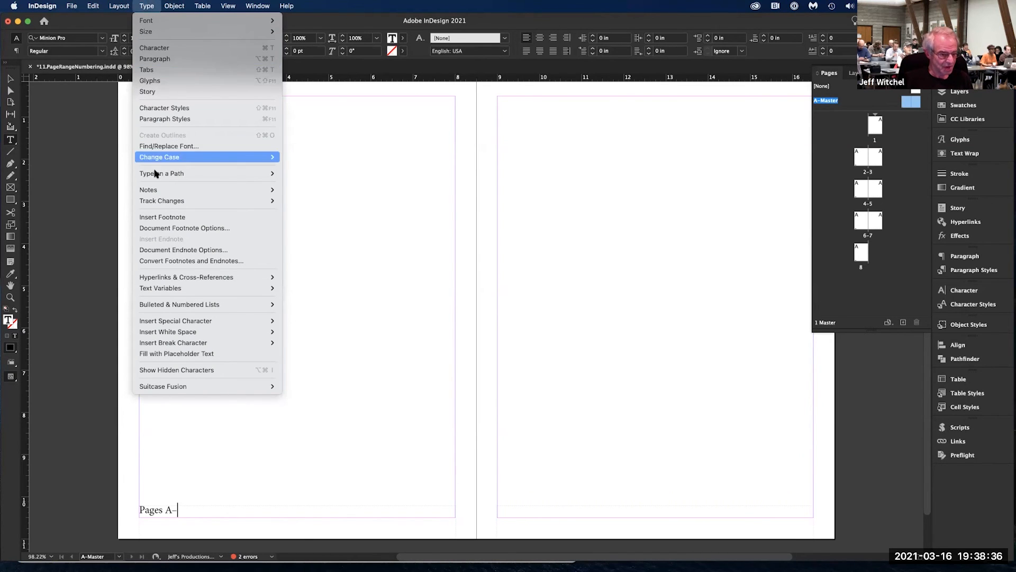
mouse_move(190, 320)
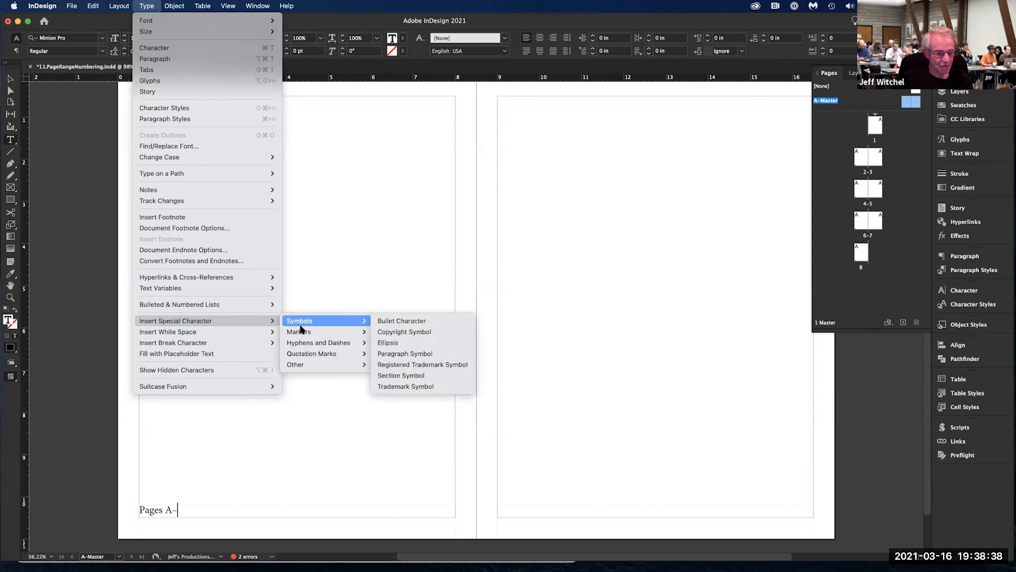
mouse_move(300, 333)
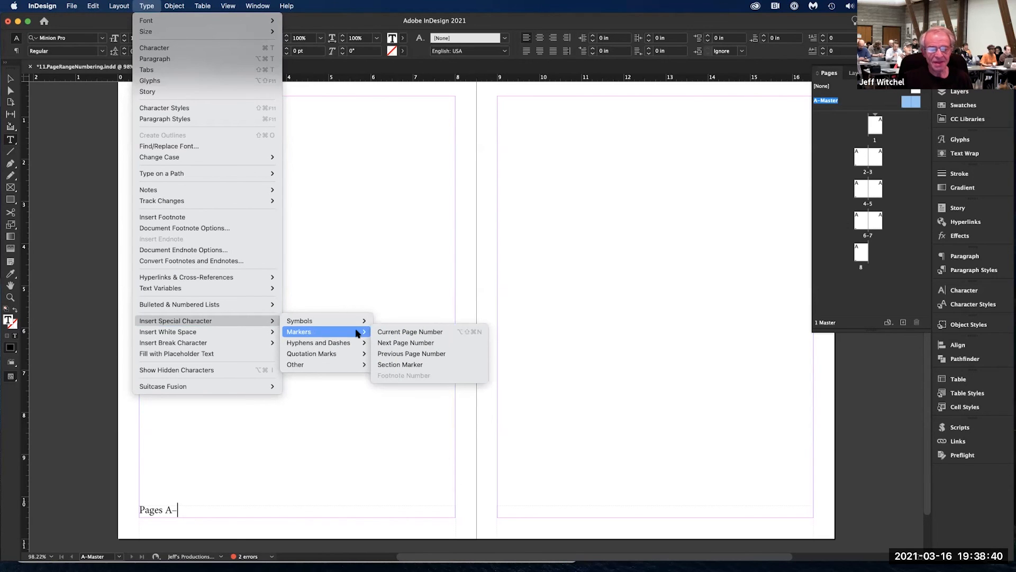
click(400, 343)
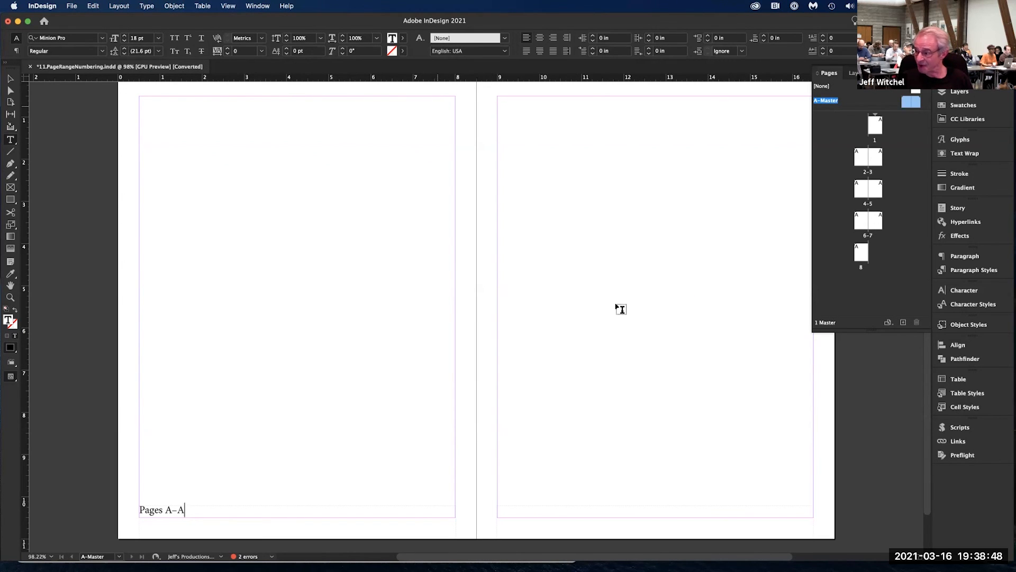
- Insert a Page Break character at the end of the footer's page range and leave text editing with the frame selected
click(10, 80)
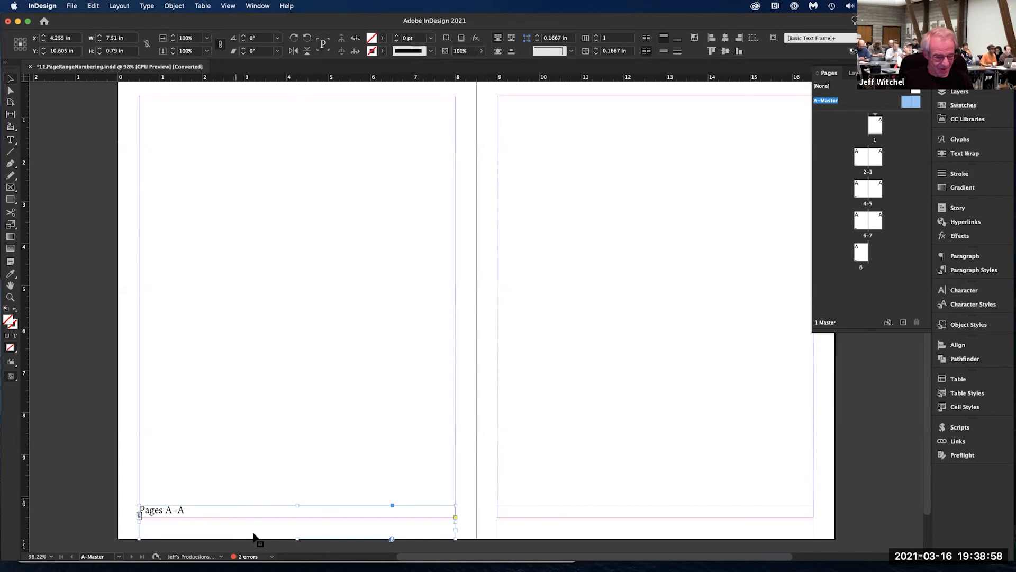
double_click(183, 509)
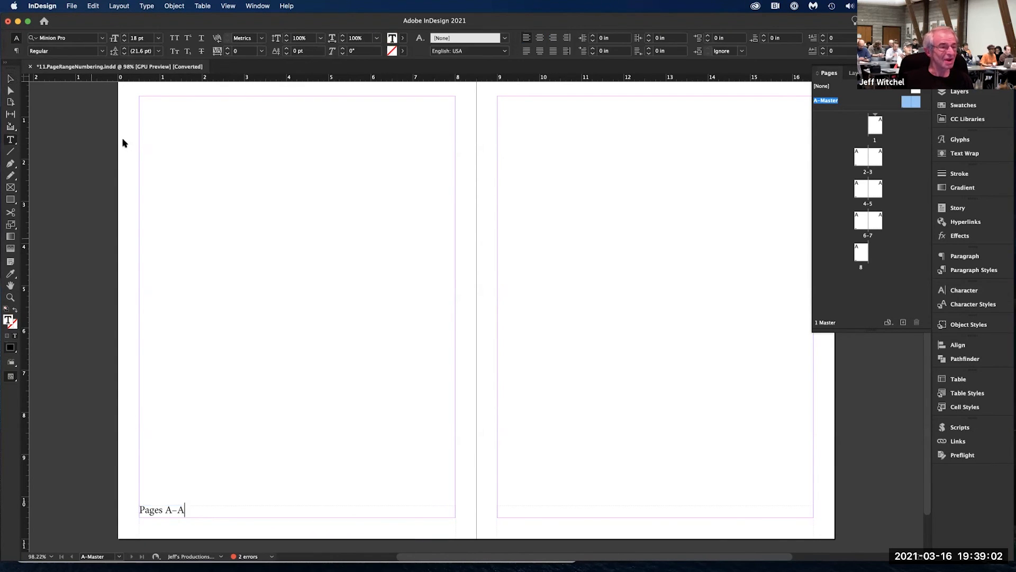
click(148, 6)
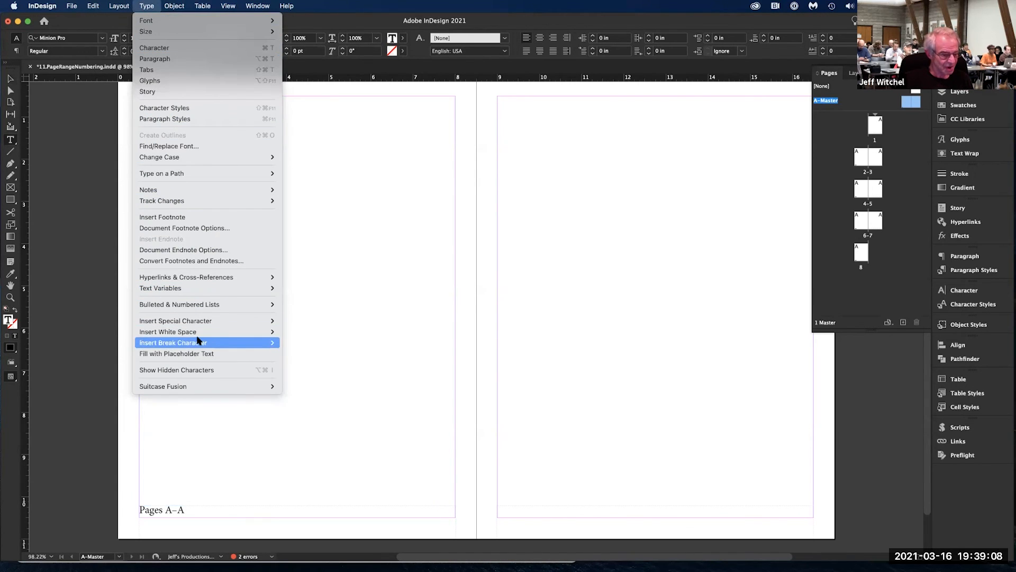
mouse_move(197, 343)
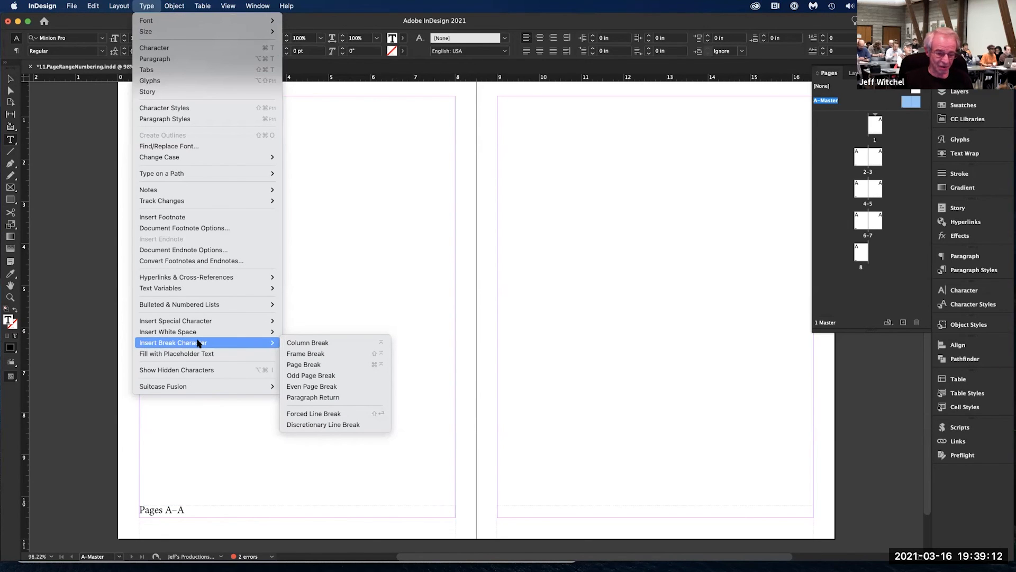
click(319, 365)
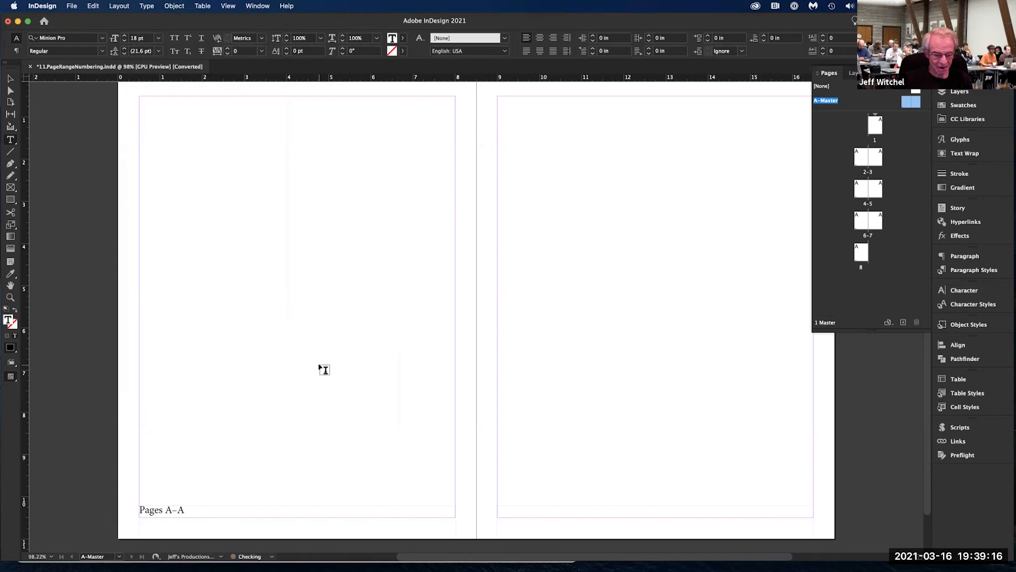
scroll(150, 211, down, 1)
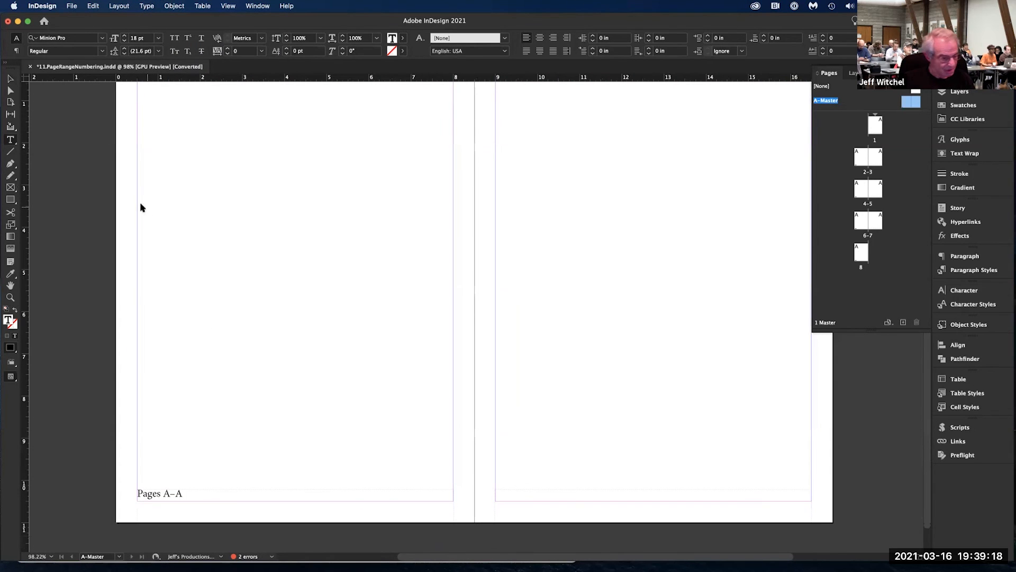
key(Escape)
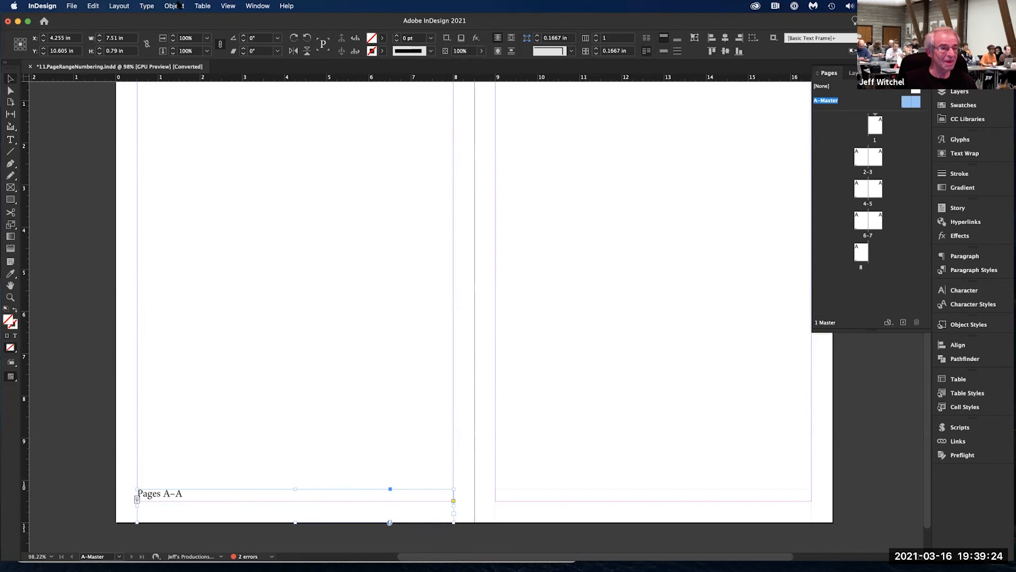
- Turn on the display of text threads between linked frames
click(231, 6)
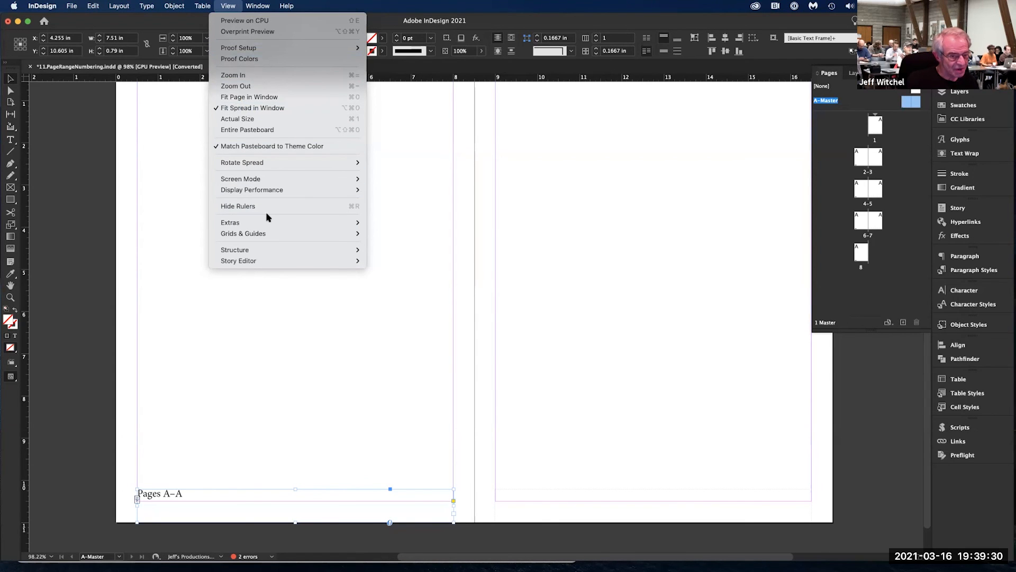
mouse_move(267, 221)
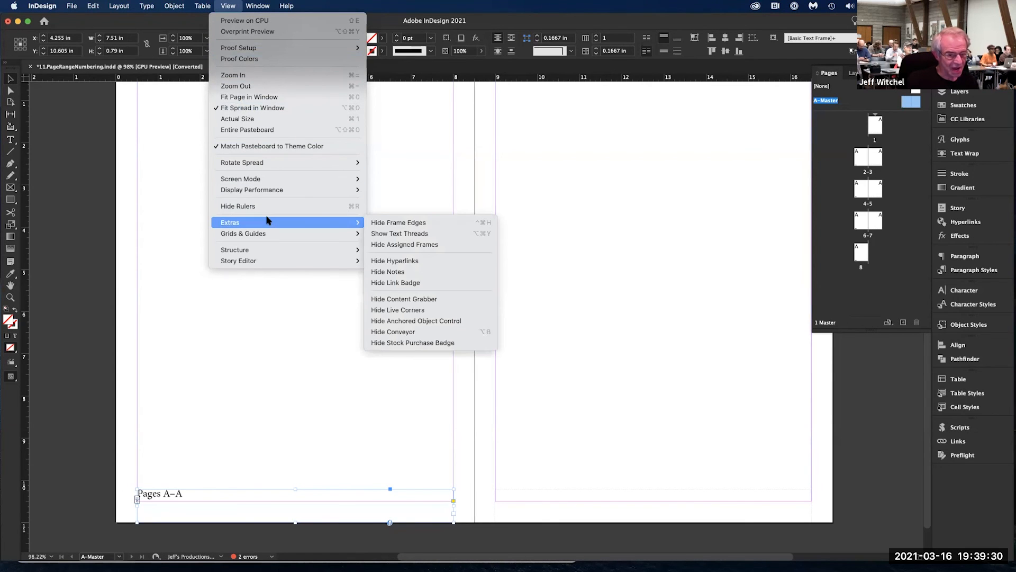
click(413, 235)
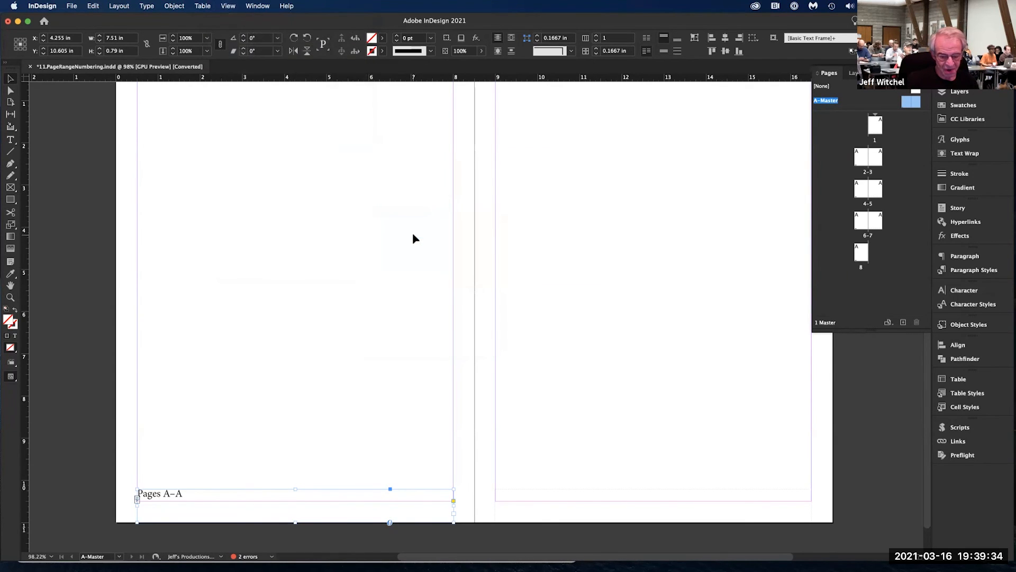
- Thread the footer text frame on the left master page into the empty footer frame on the right master page
click(499, 506)
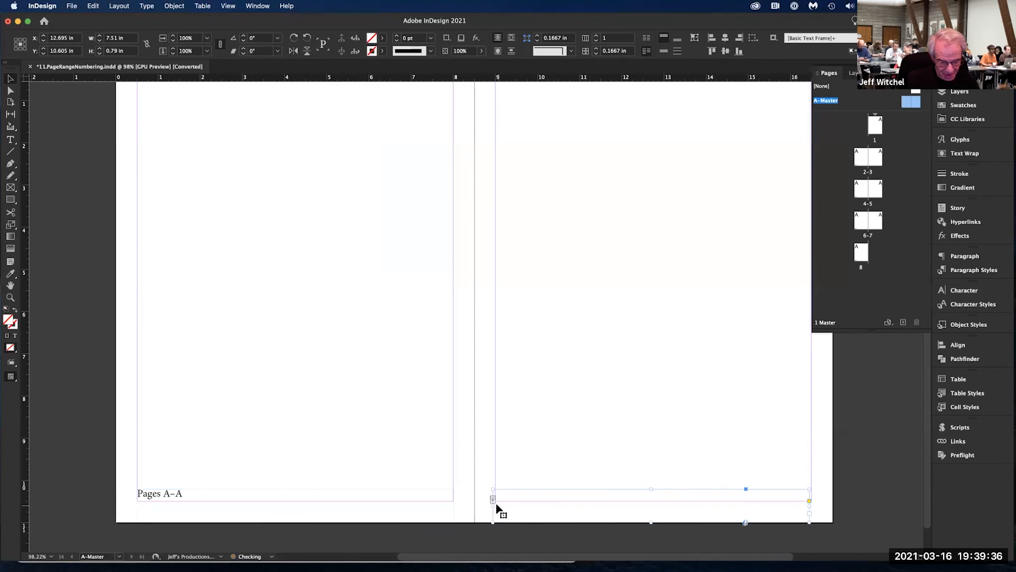
click(398, 506)
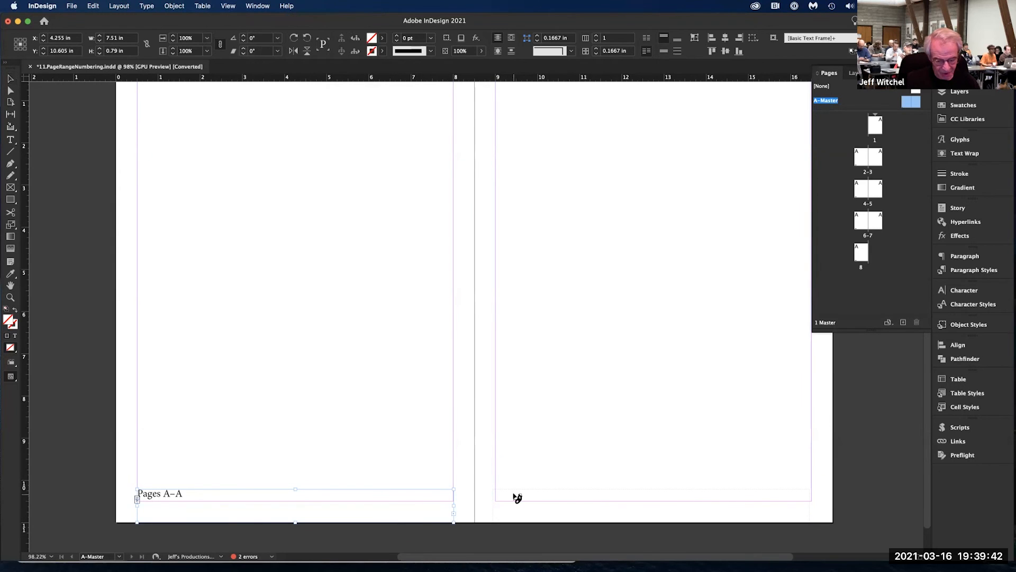
key(v)
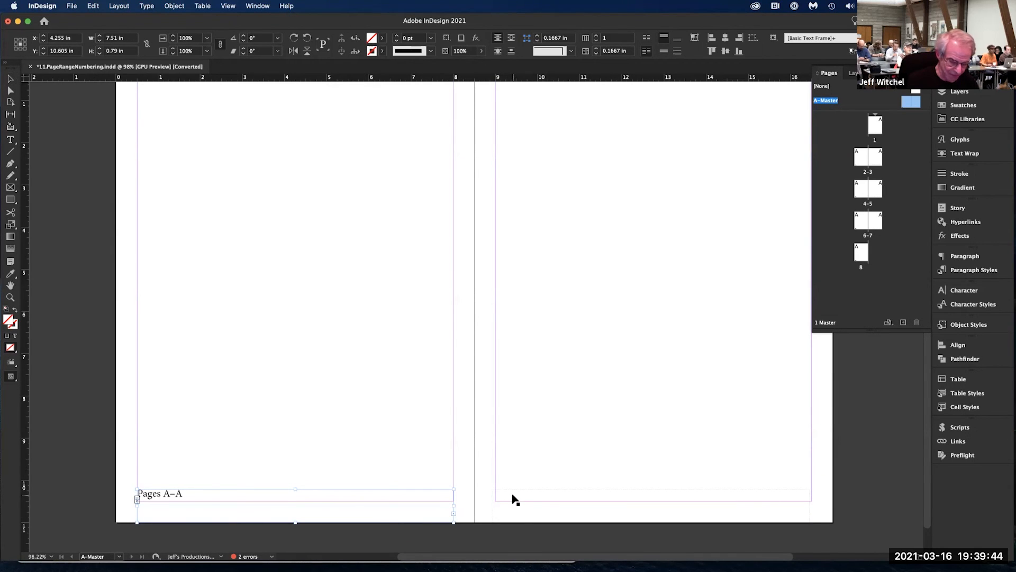
click(512, 495)
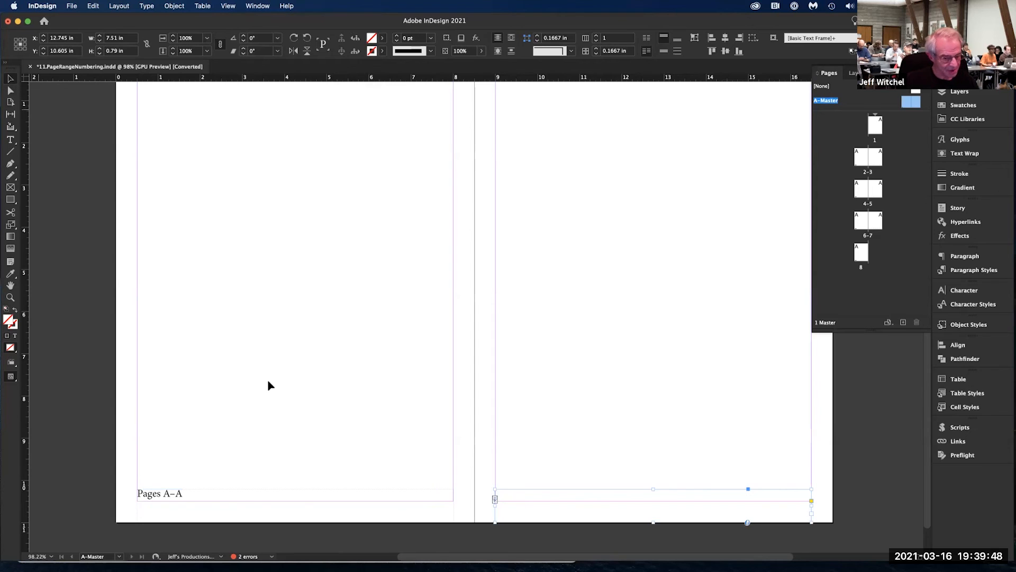
click(331, 515)
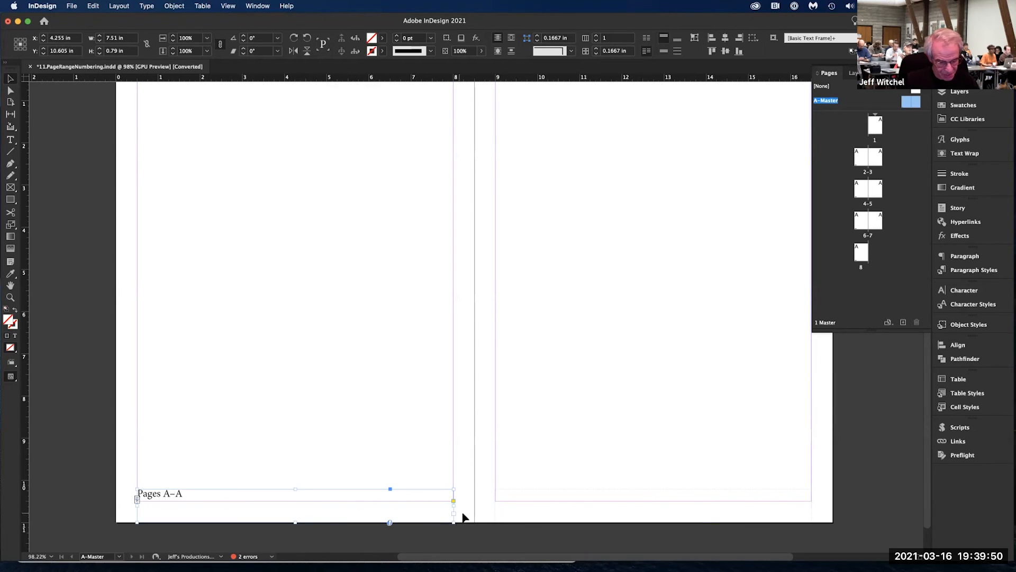
click(453, 513)
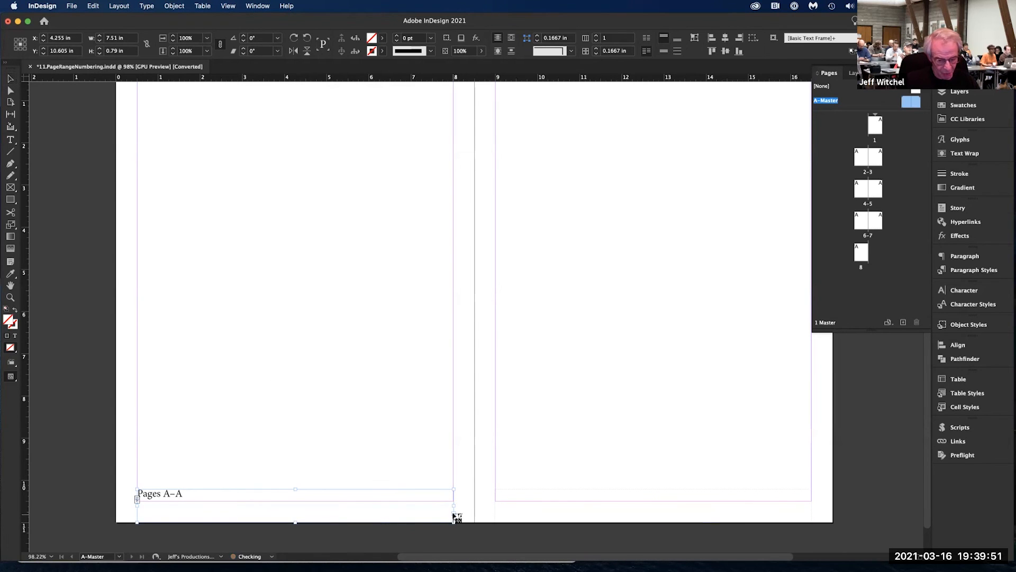
click(542, 498)
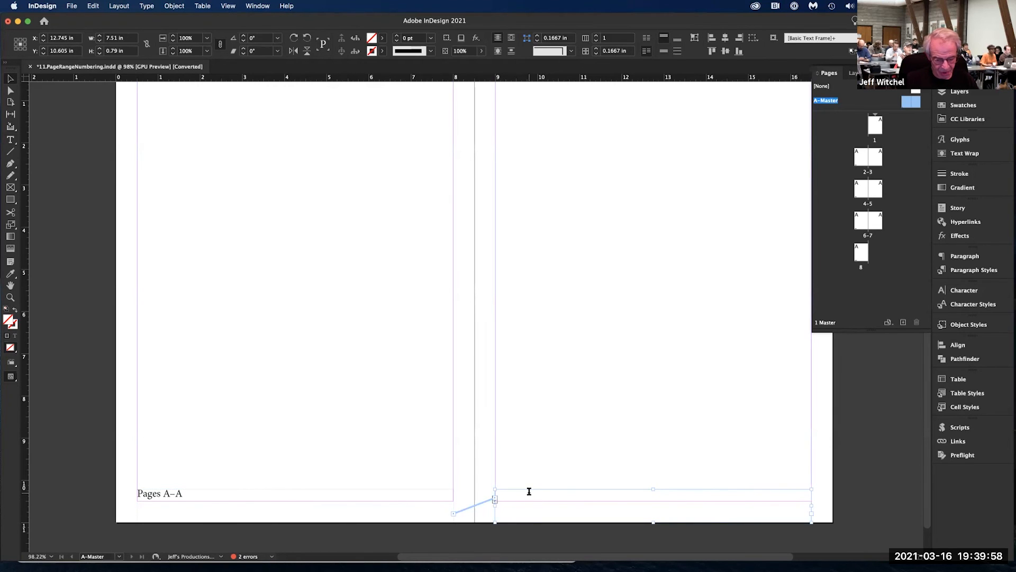
- Enter "Pages" in the right master page's footer frame and insert a Previous Page Number marker after it
double_click(530, 492)
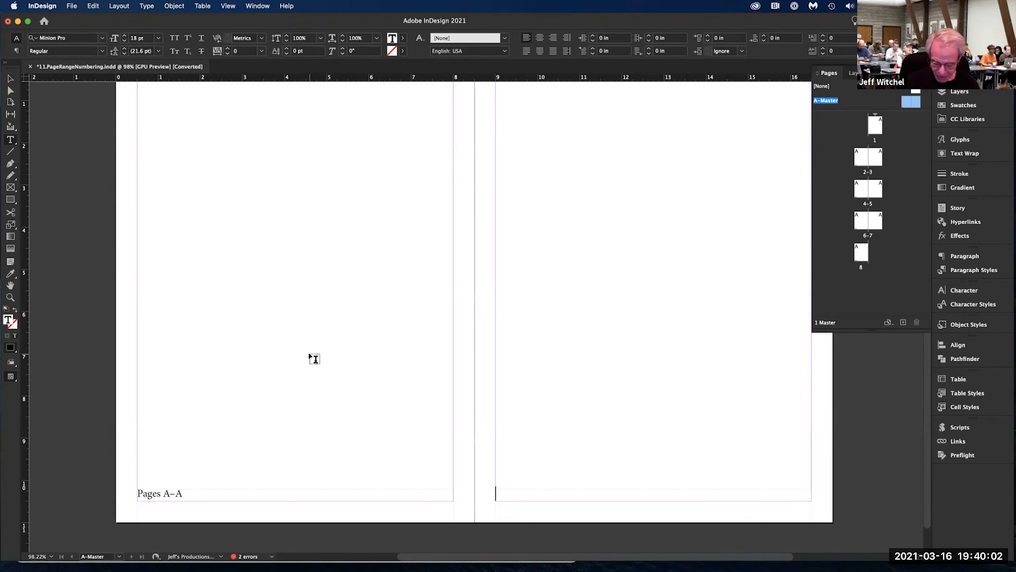
text(Pages)
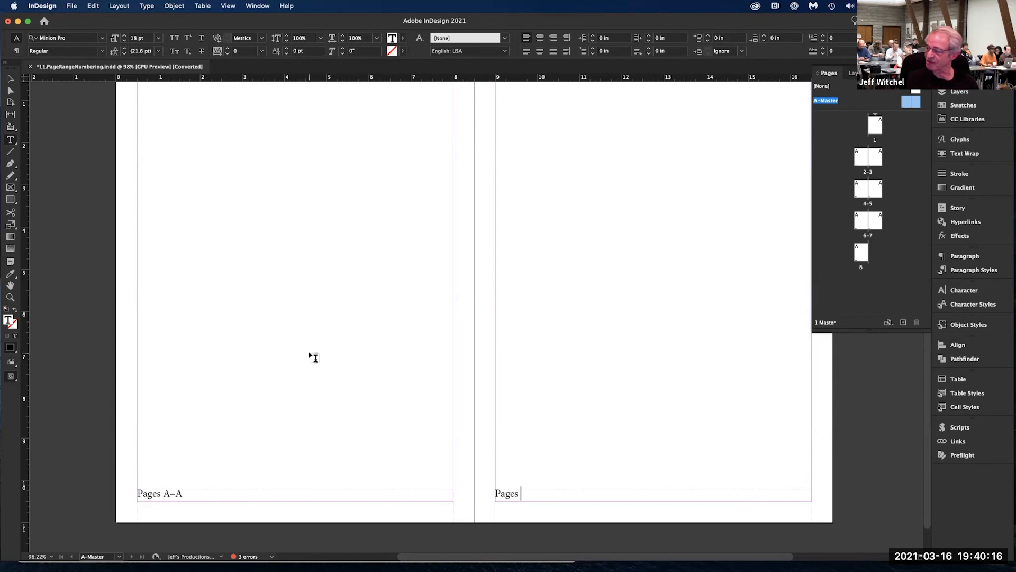
click(142, 6)
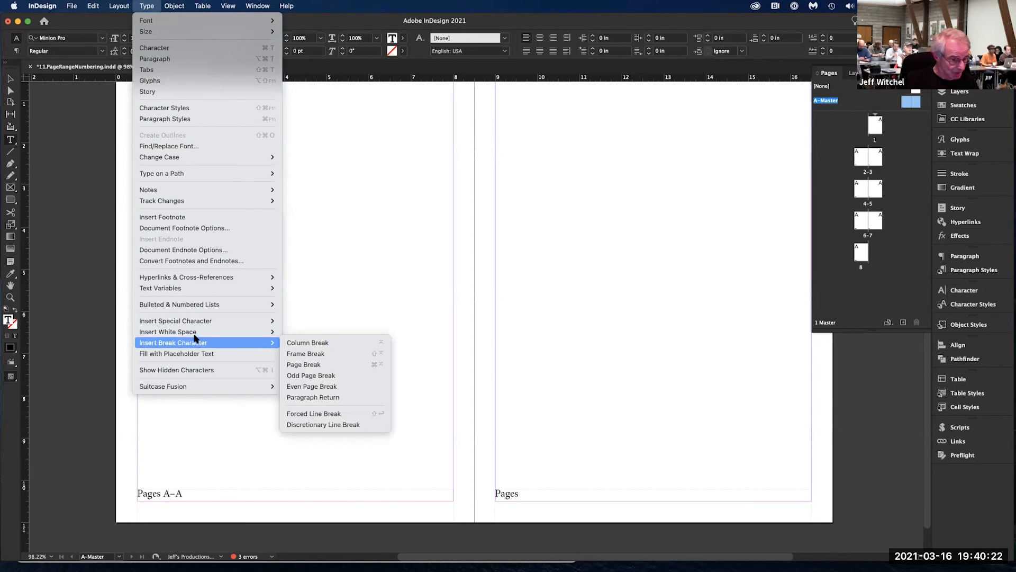
mouse_move(189, 319)
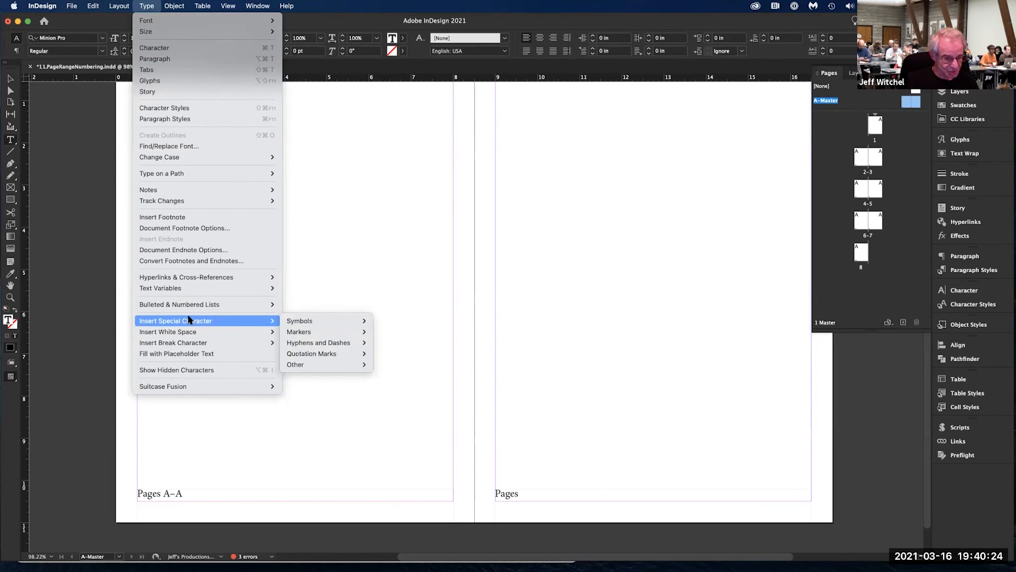
mouse_move(292, 332)
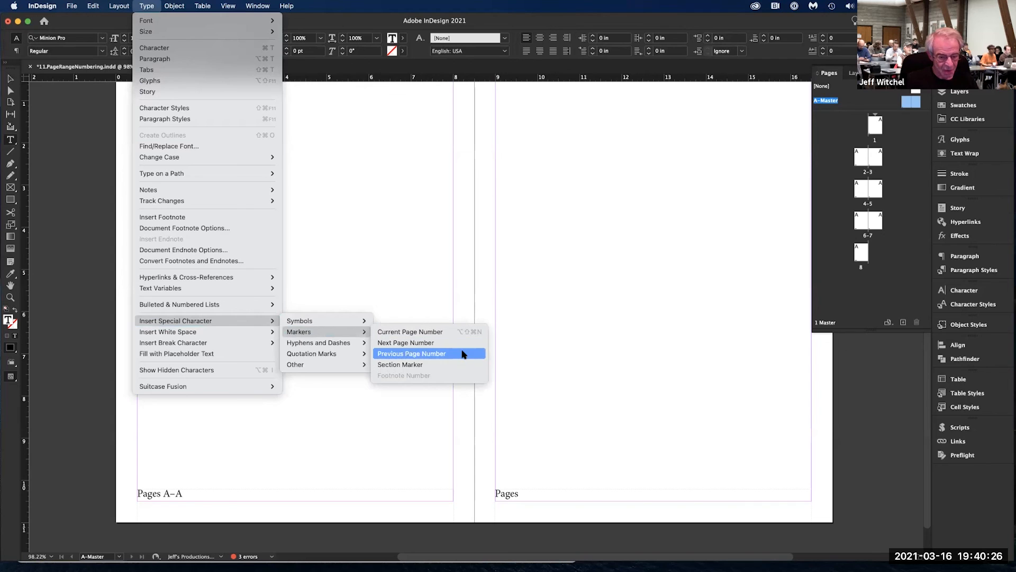
click(462, 354)
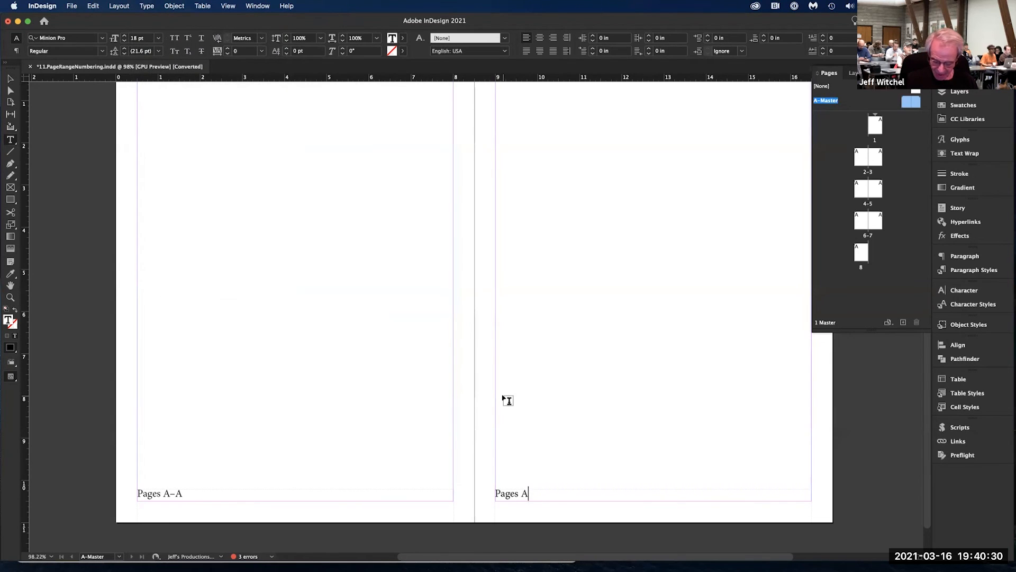
- Add an en dash and a Current Page Number marker to complete the right master page's footer range
text(–)
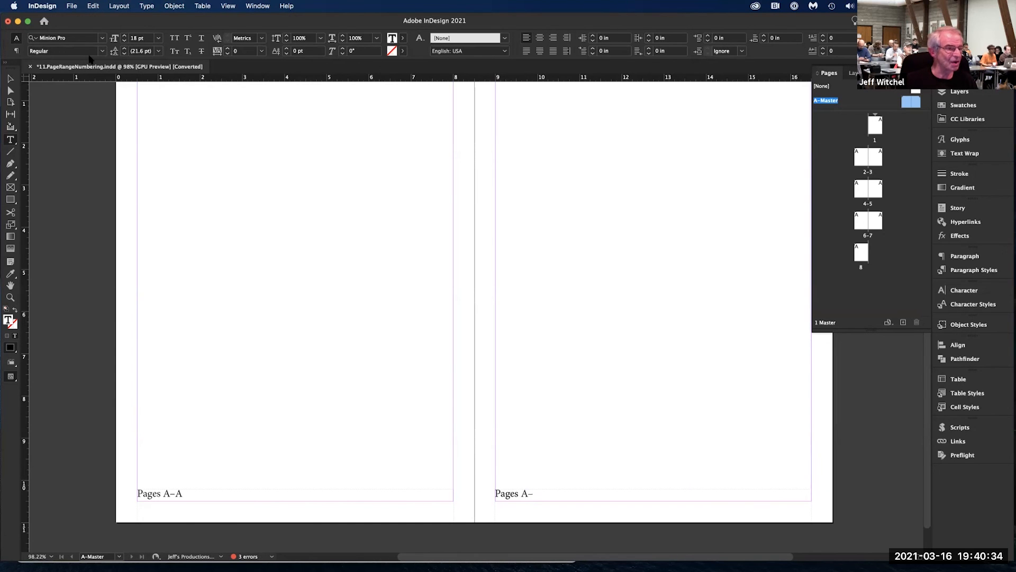
click(153, 8)
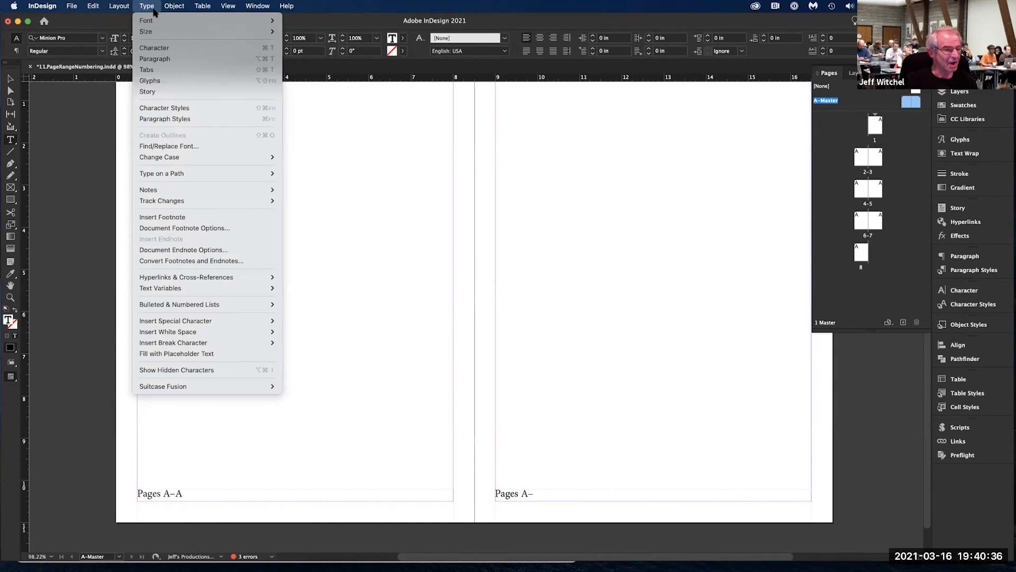
mouse_move(195, 325)
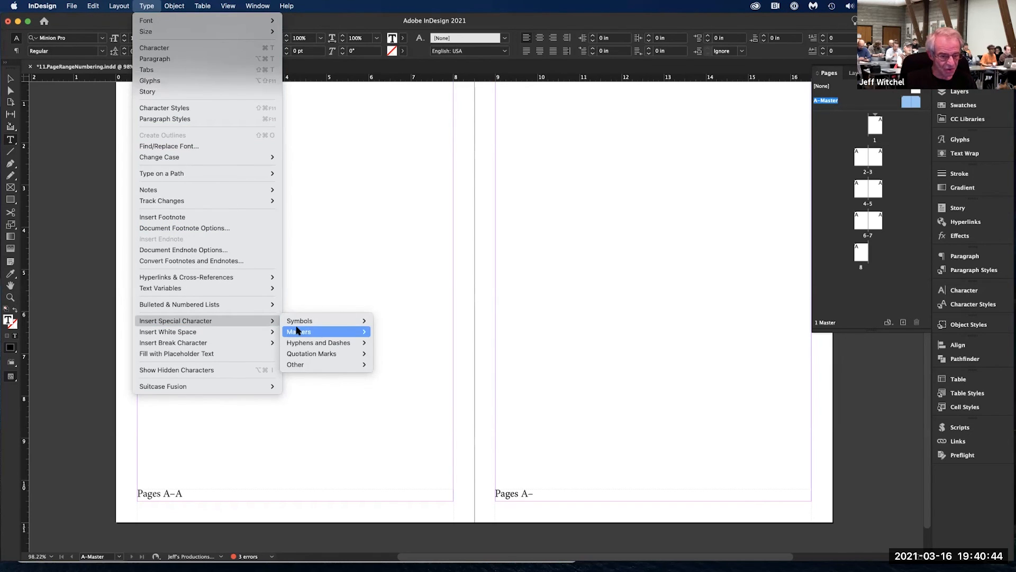
mouse_move(324, 332)
click(462, 331)
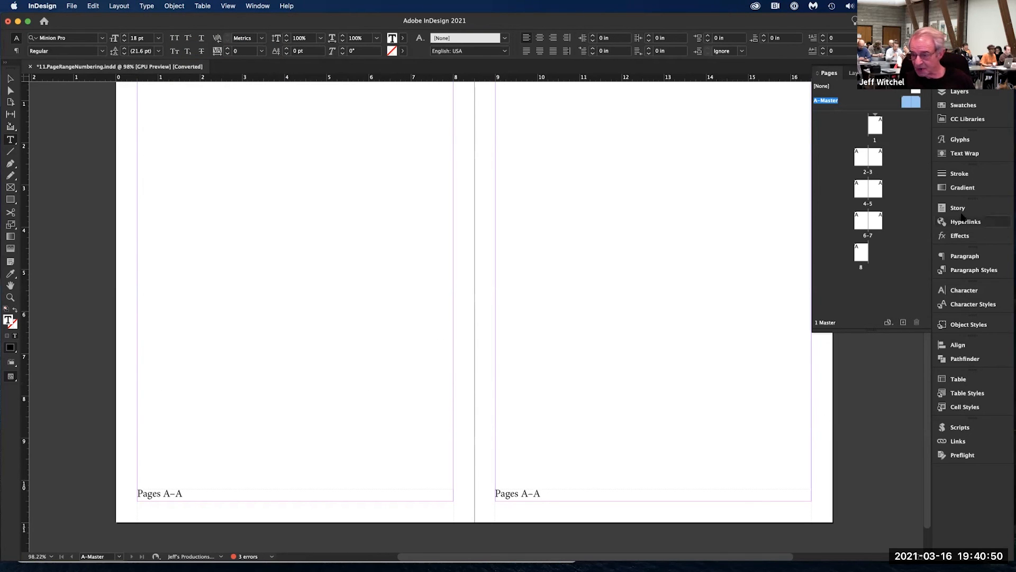
- Right-align the page range footer on the right master page
click(962, 256)
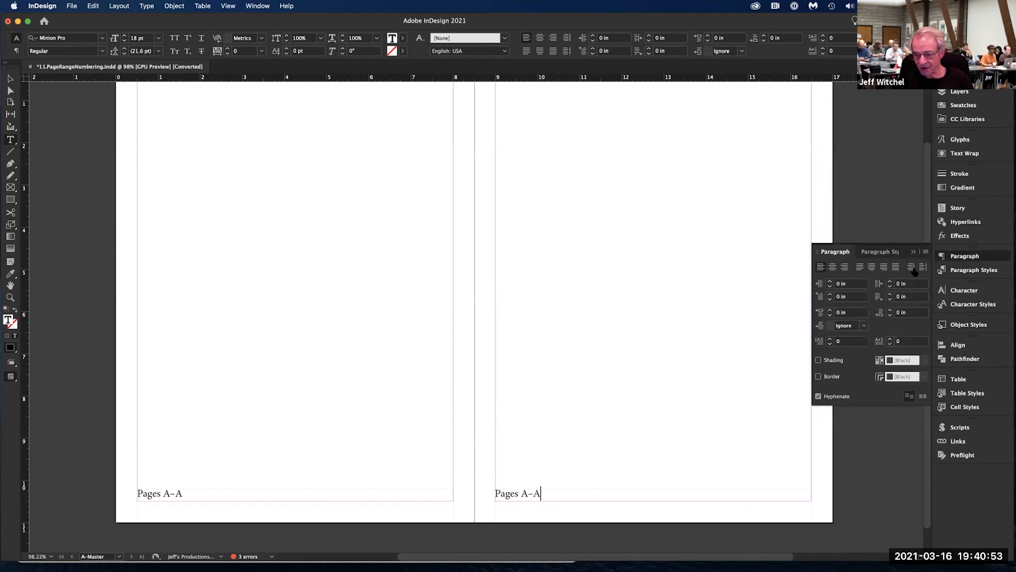
click(844, 267)
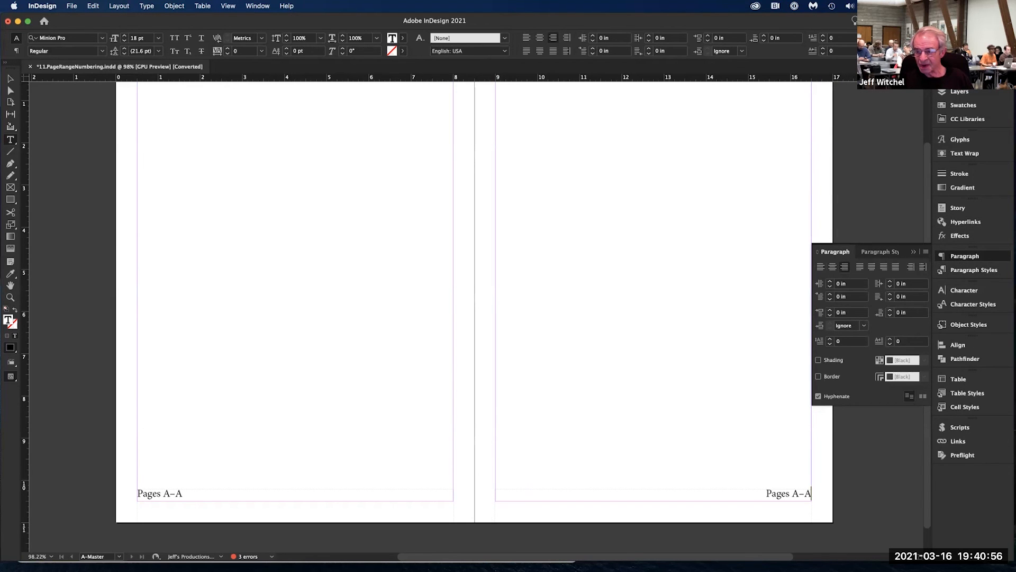
- Check the page range footers on spreads 2–3, 4–5 and 6–7 and on page 8
click(959, 78)
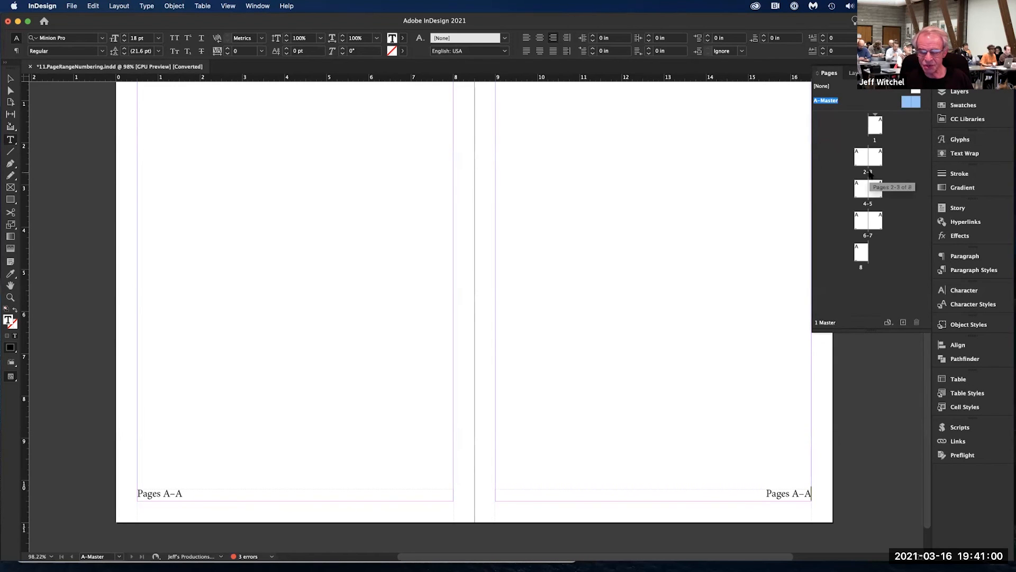
double_click(868, 171)
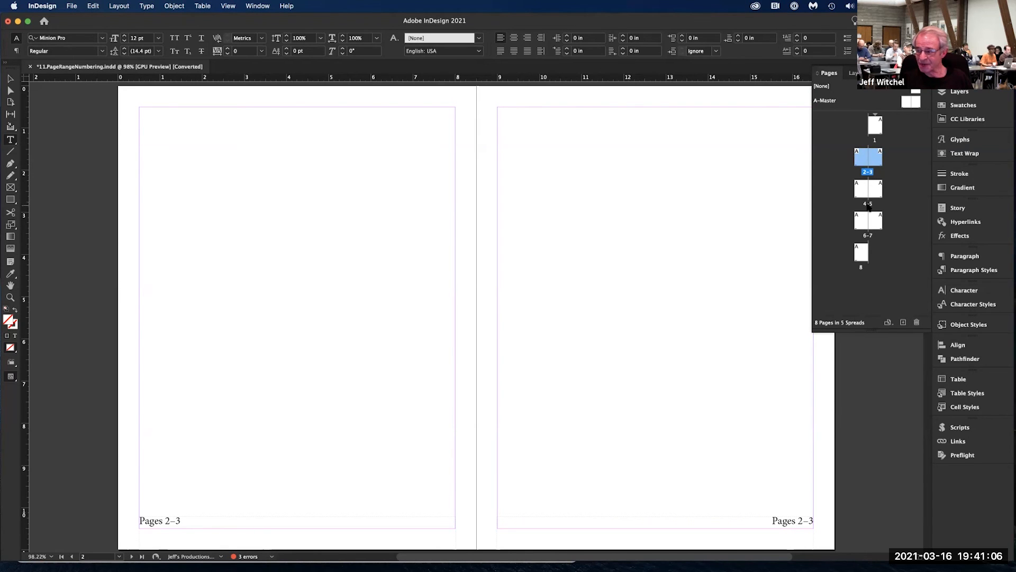
double_click(869, 207)
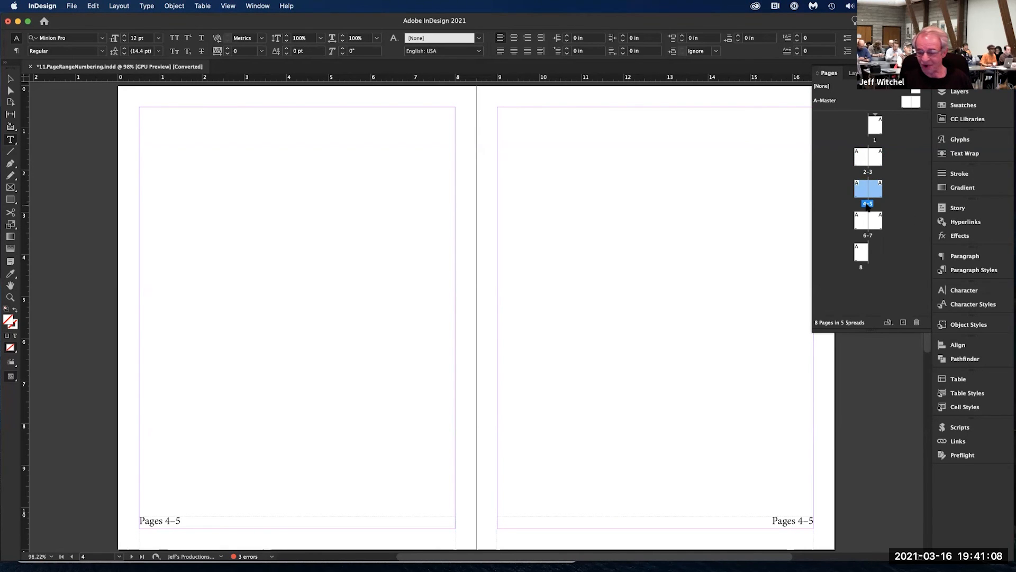
double_click(868, 236)
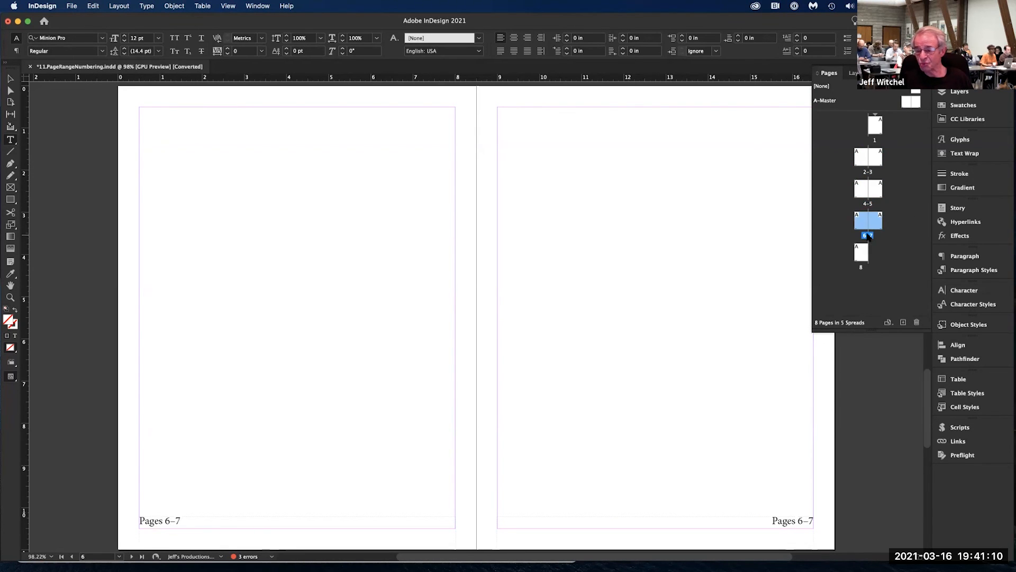
double_click(860, 268)
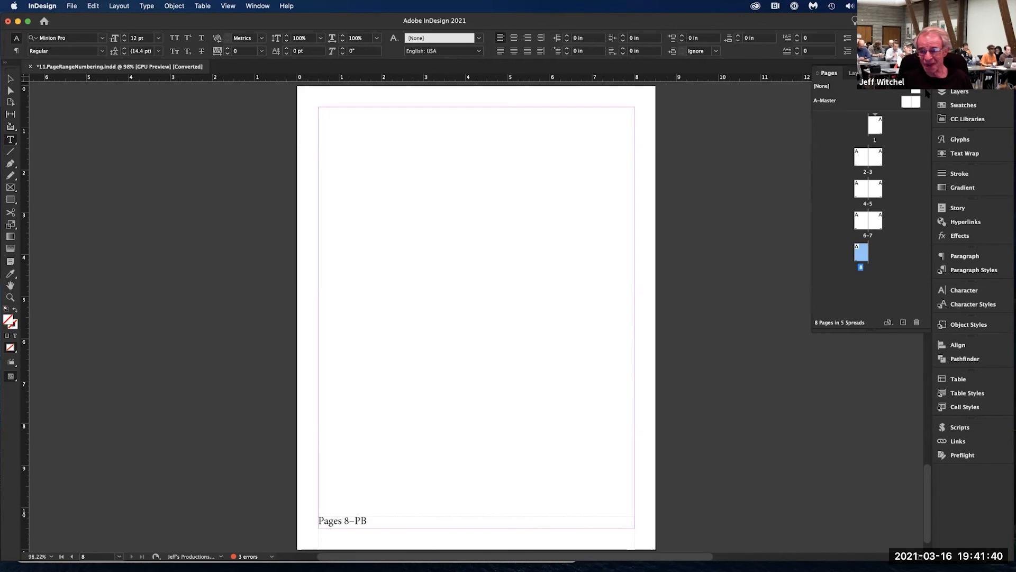
- Apply the [None] master to single pages 8 and 1, and return to spread 6–7
drag(917, 92, 865, 248)
drag(917, 91, 879, 127)
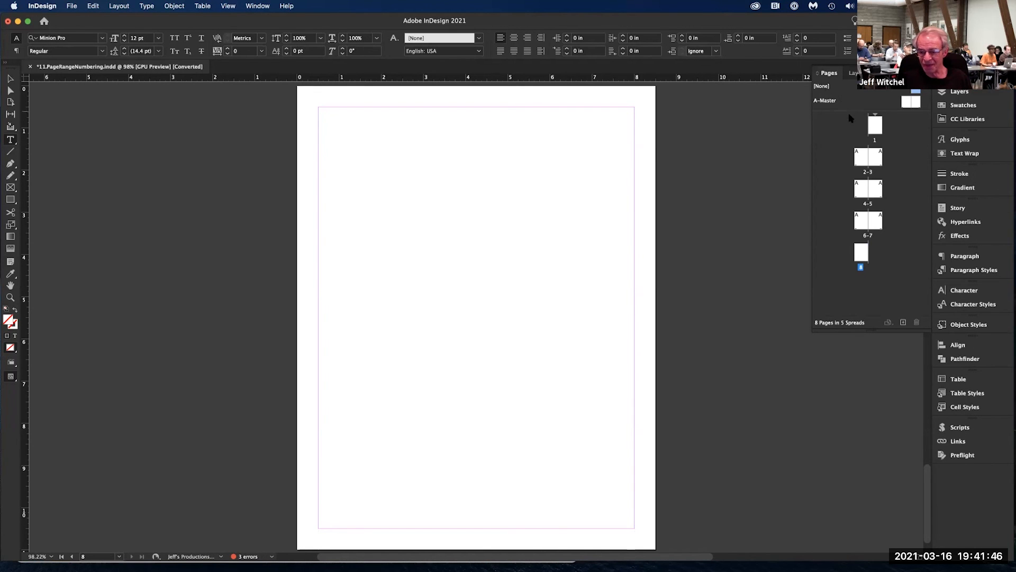
double_click(868, 229)
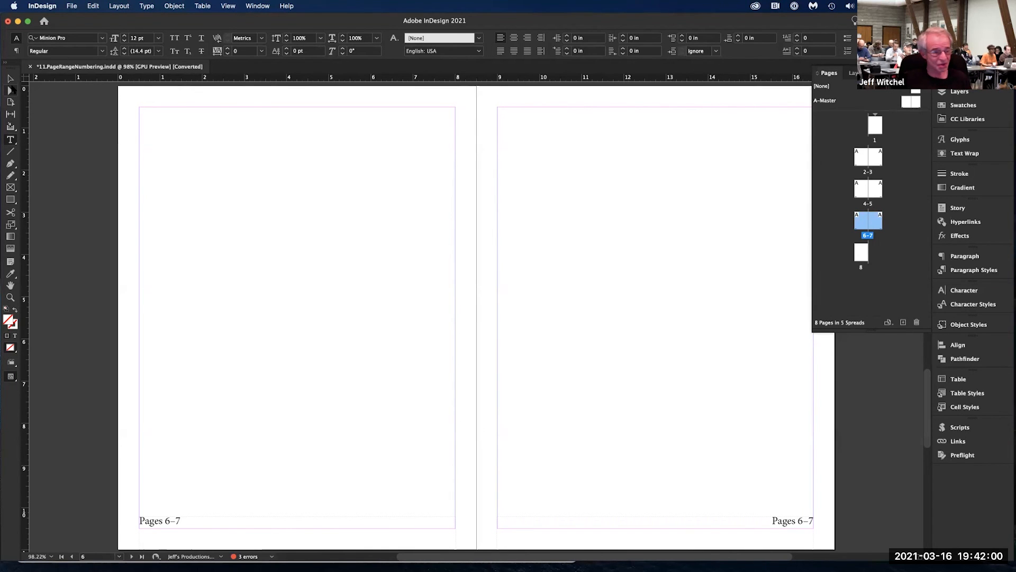
- Close 11.PageRangeNumbering.indd without saving the changes
click(31, 66)
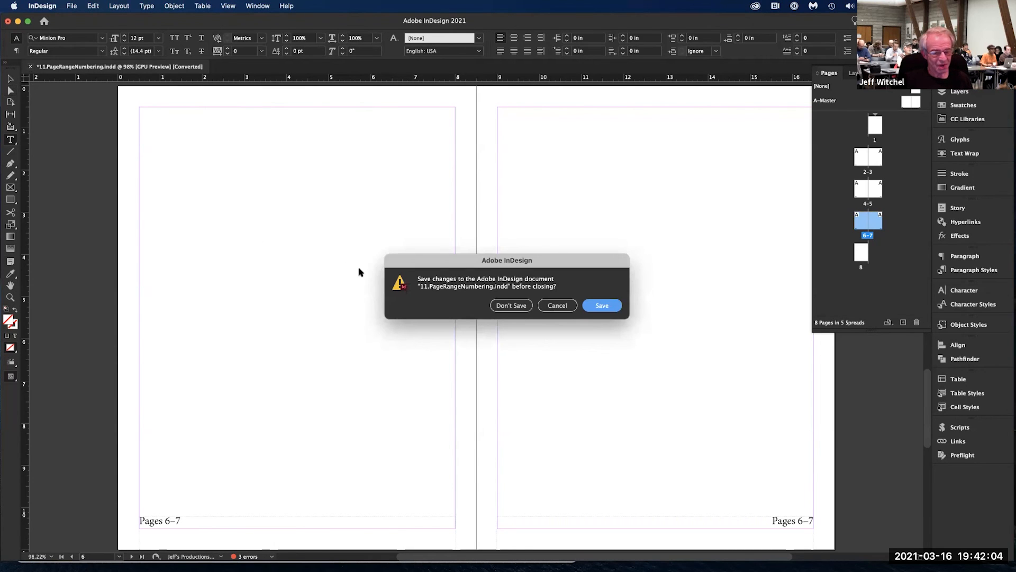
click(503, 306)
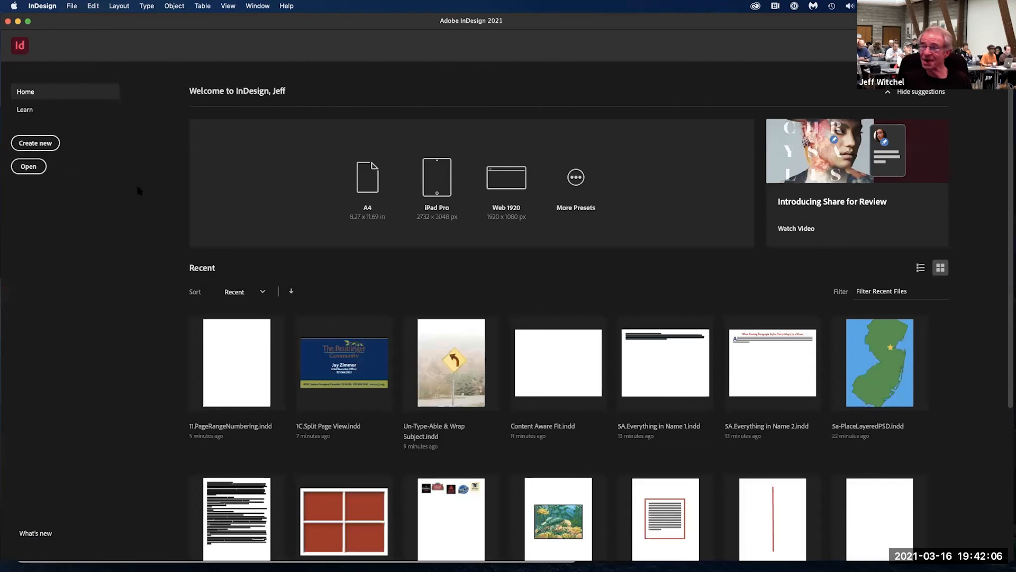
- Open A.Table Extra Tabs_OPT.ALT.indd from the 13.Tables & OPT+ALT folder in NJ_InDesign Tips & Tricks
click(29, 167)
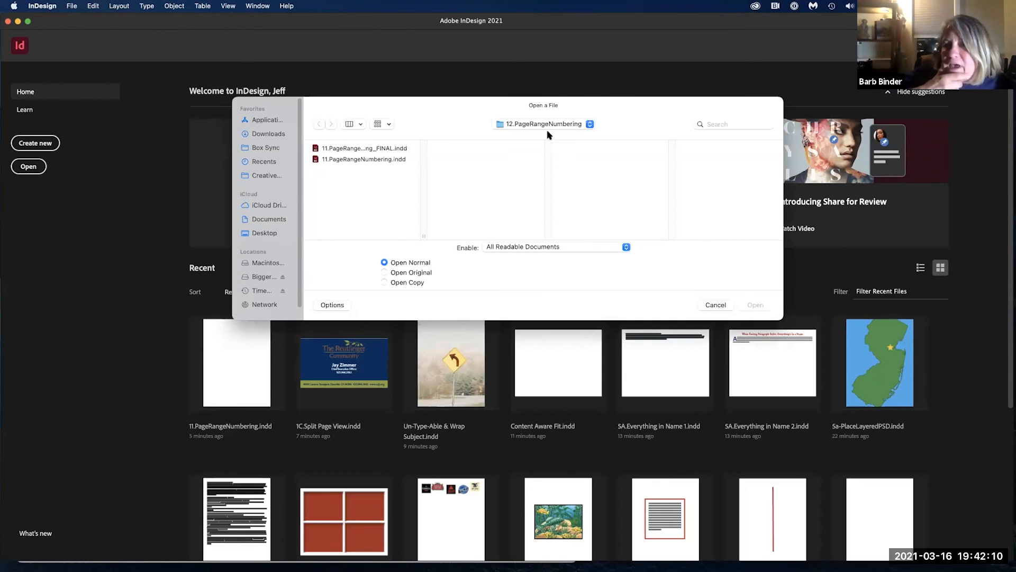
click(543, 126)
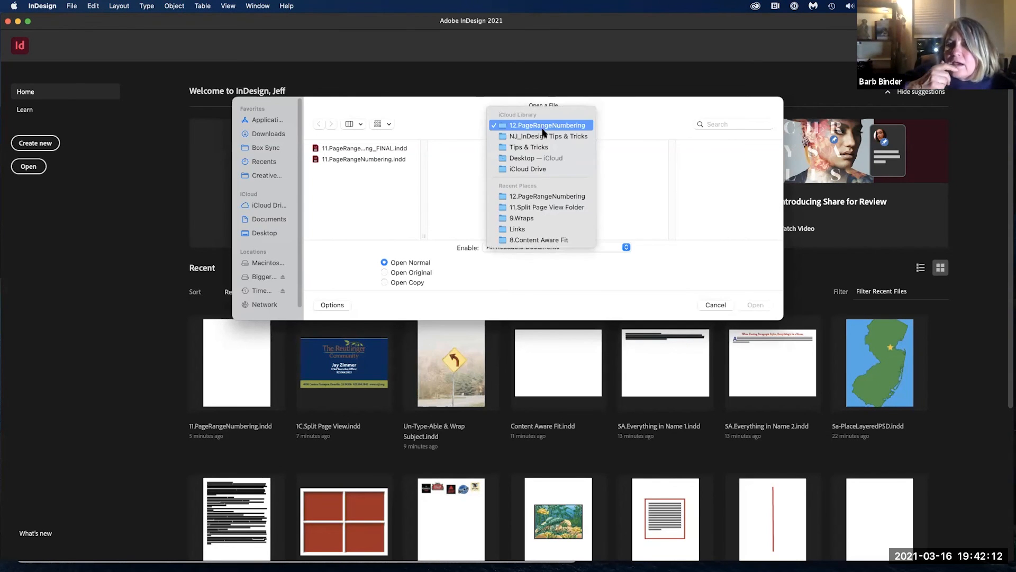
click(543, 137)
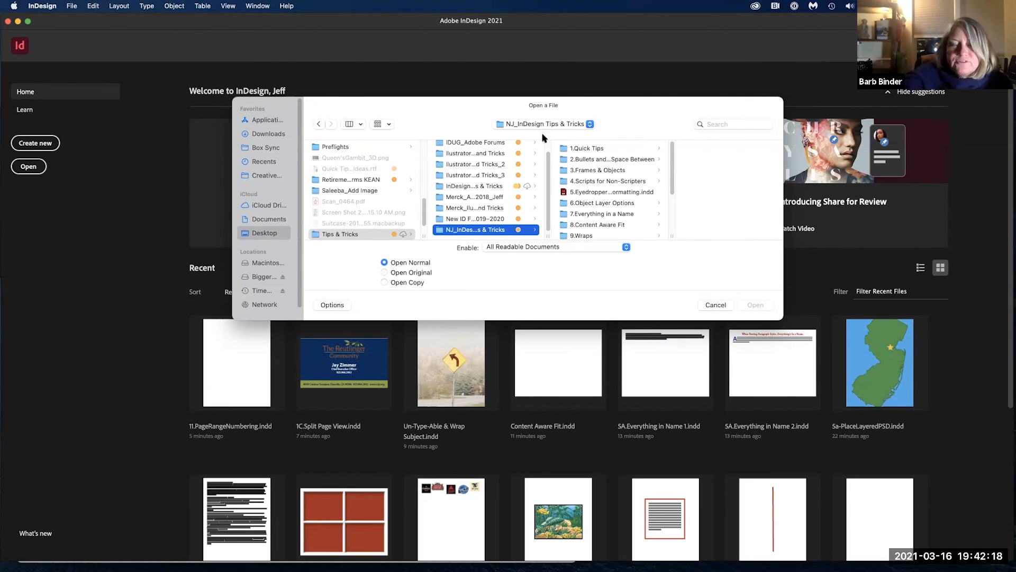
scroll(593, 175, down, 3)
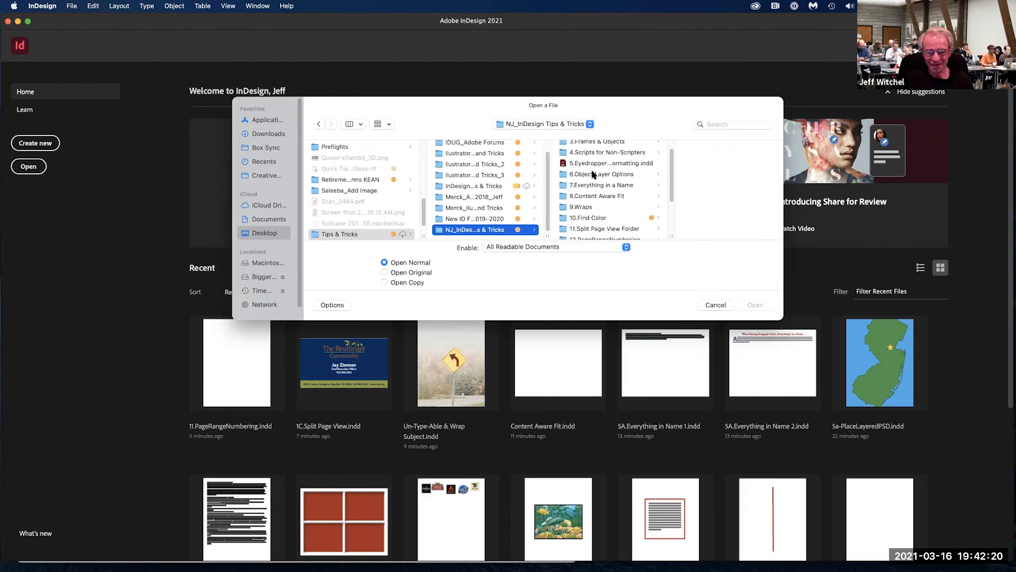
scroll(592, 174, down, 5)
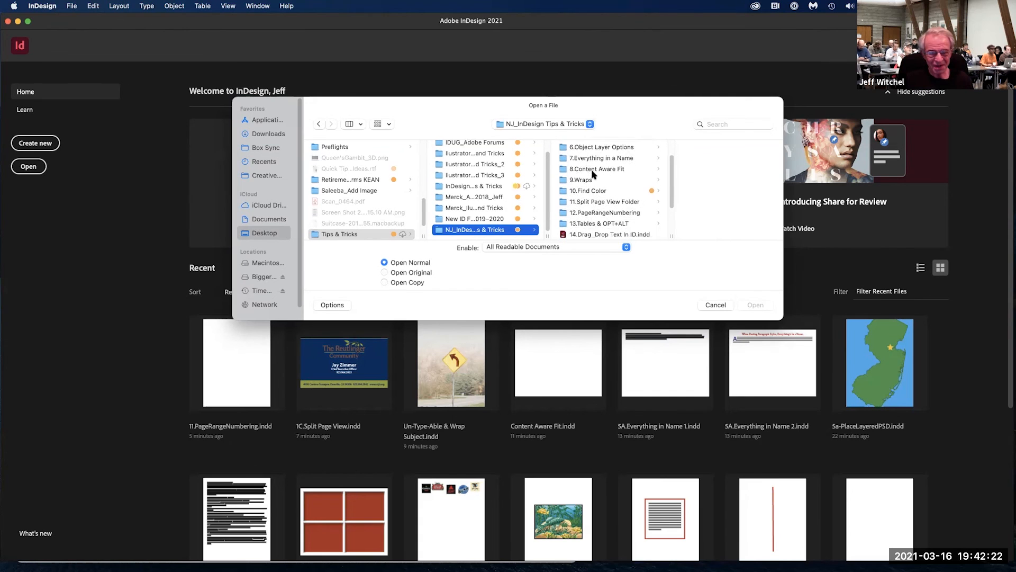
click(593, 184)
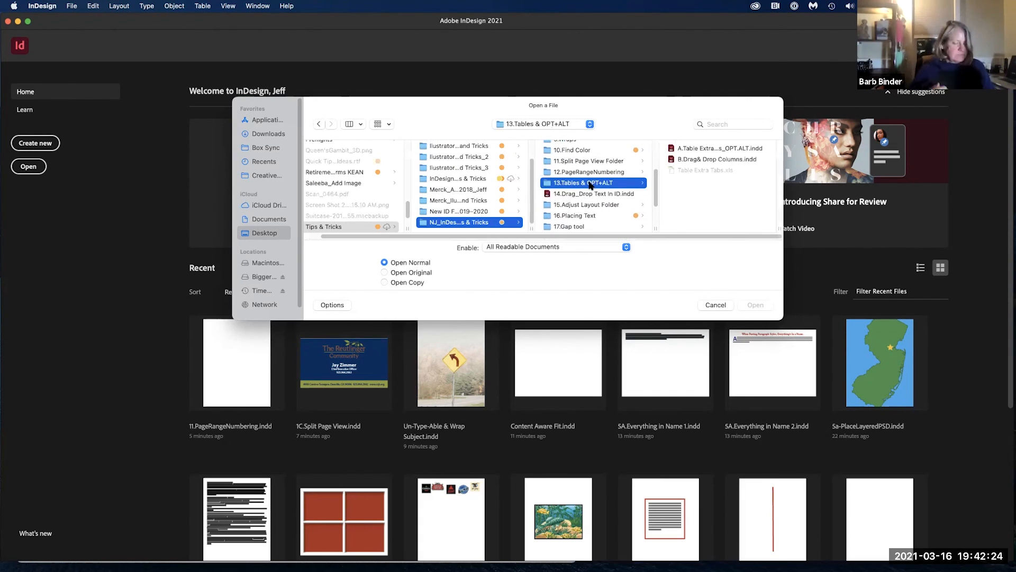
double_click(696, 152)
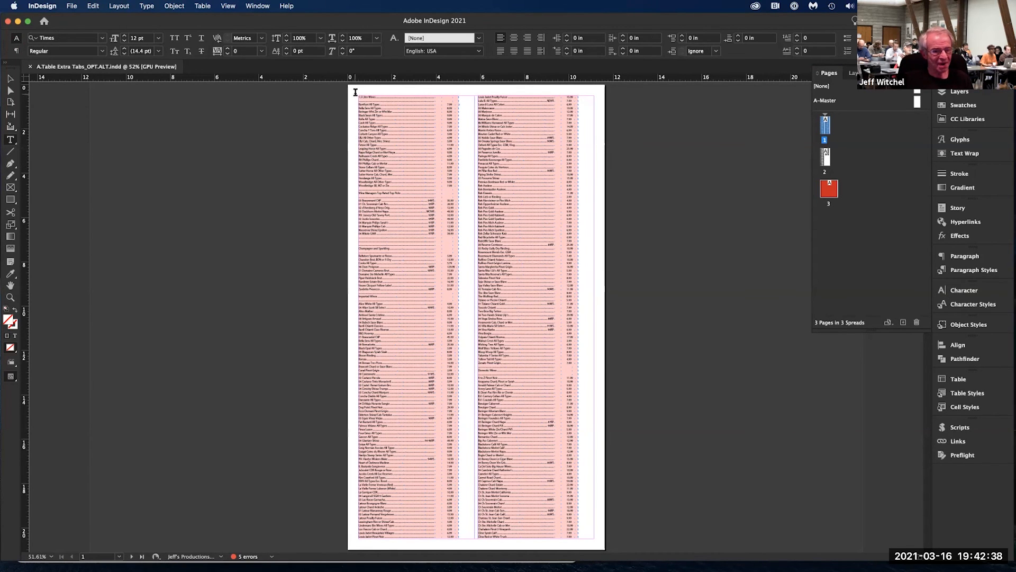
- Select all the wine list text, set its font to ITC Souvenir Medium, and return to page 1
drag(359, 96, 590, 559)
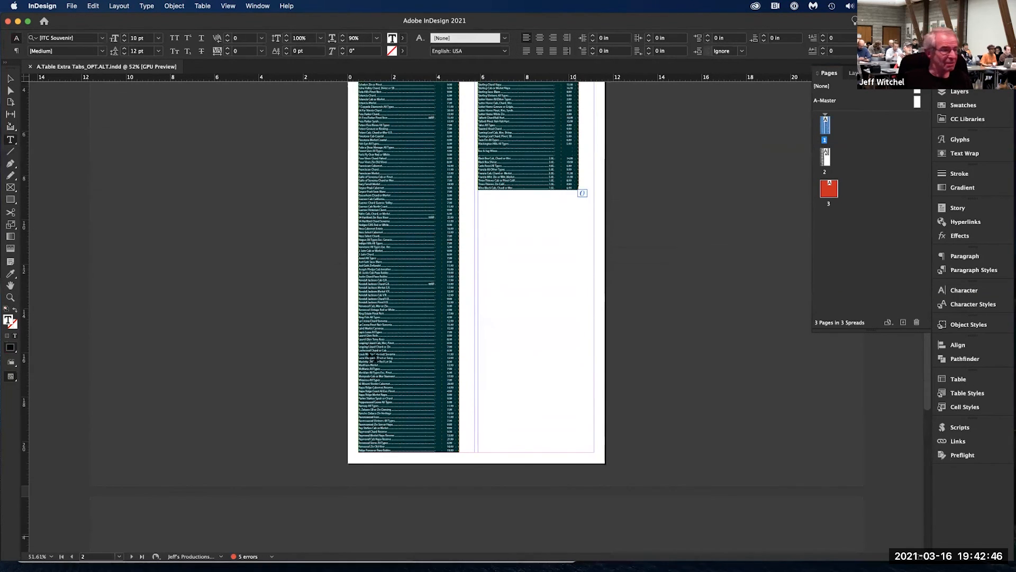
click(102, 38)
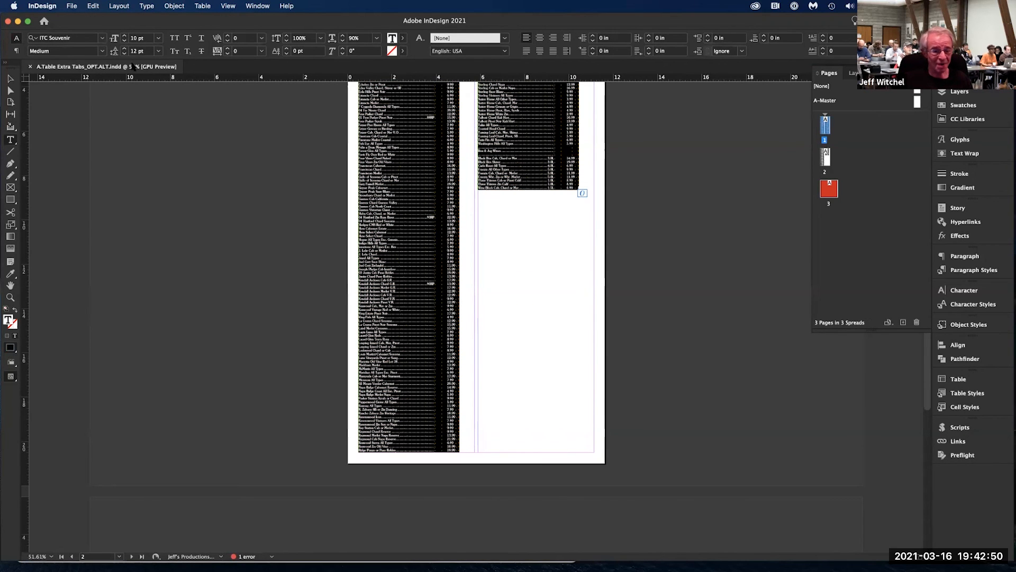
drag(927, 383, 924, 196)
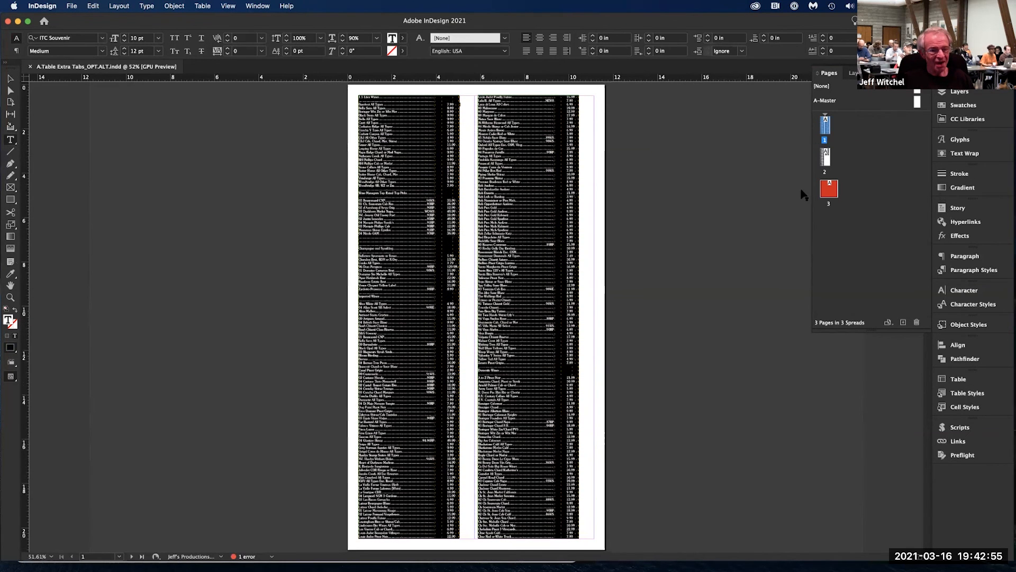
- Convert the entire wine list text to a Basic Table, with Tab as column separator and Paragraph as row separator
click(10, 79)
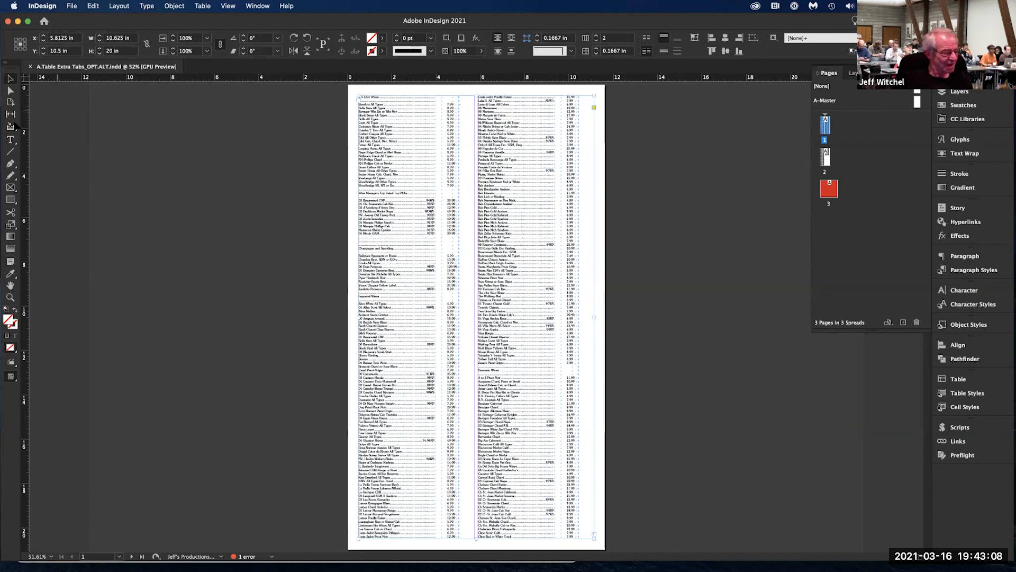
click(10, 297)
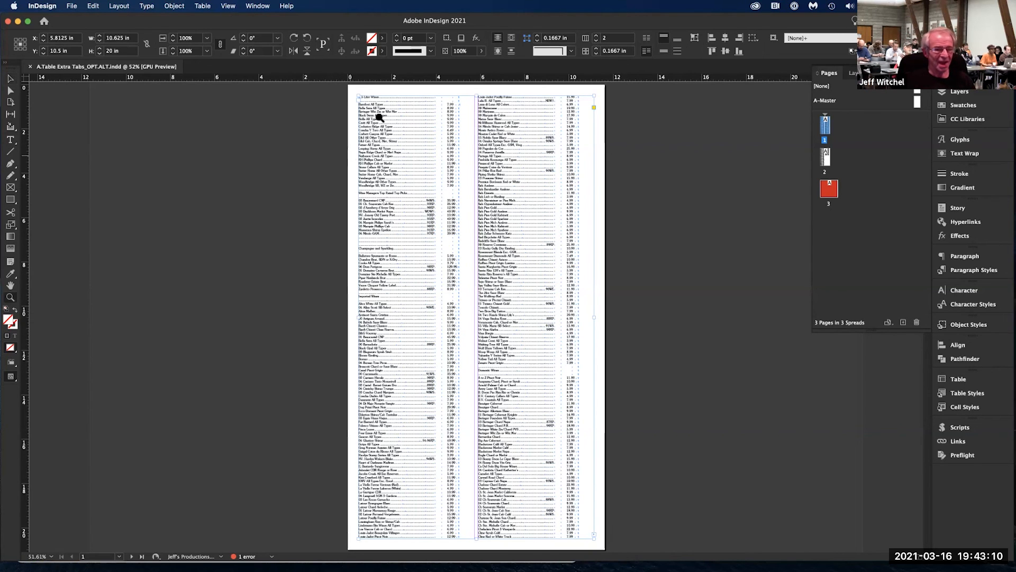
drag(350, 90, 597, 242)
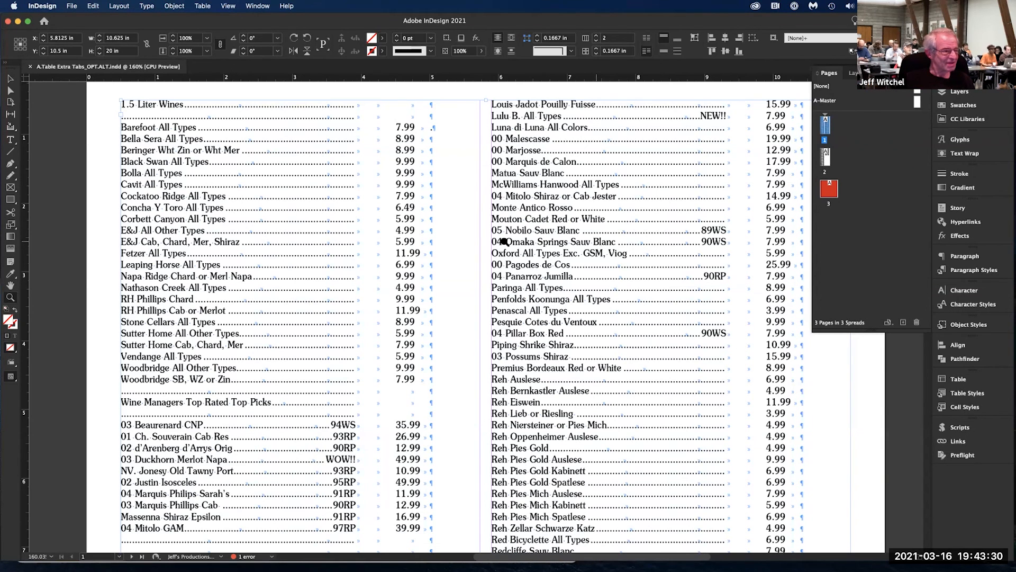
click(10, 142)
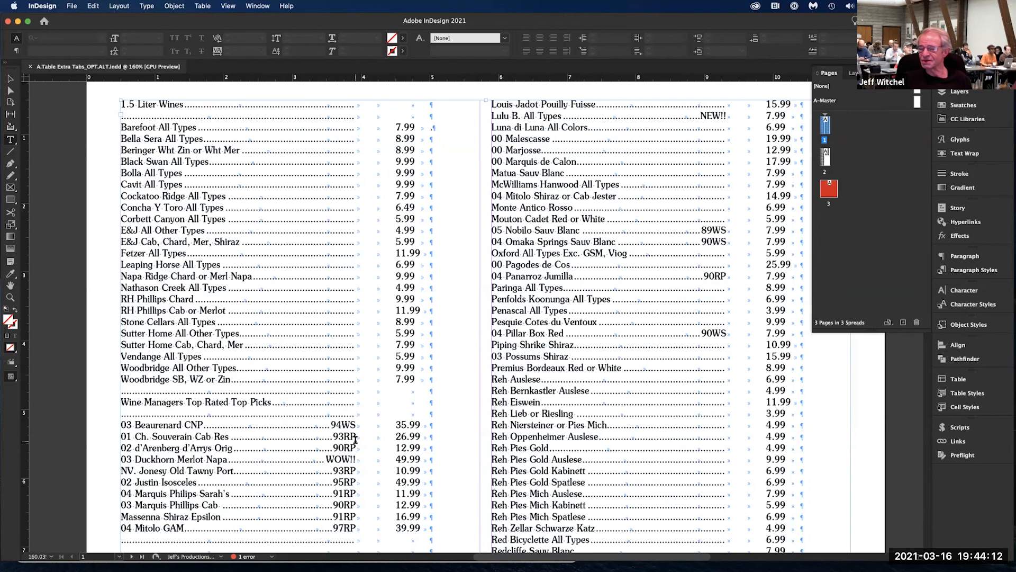
click(122, 103)
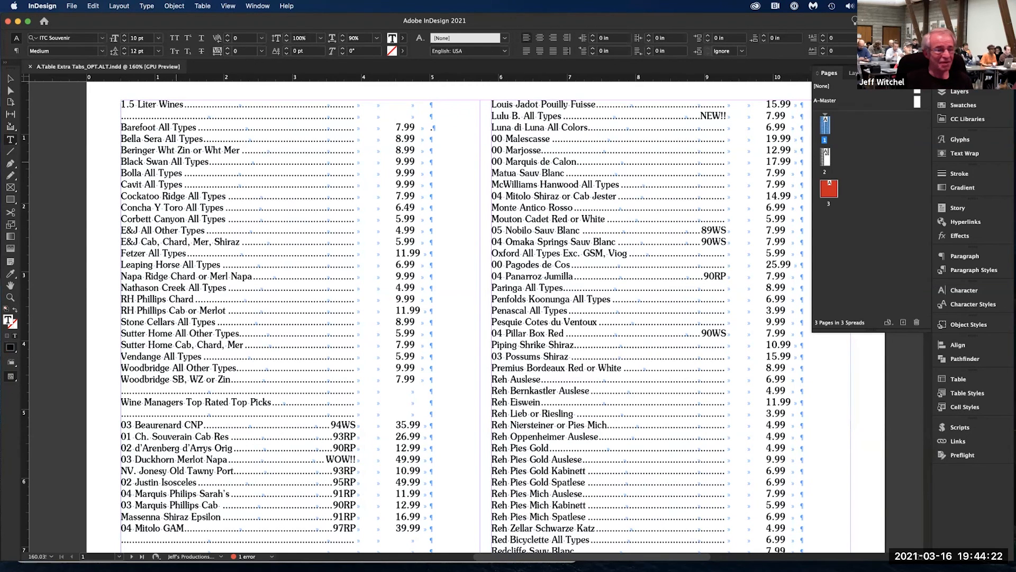
key(super+a)
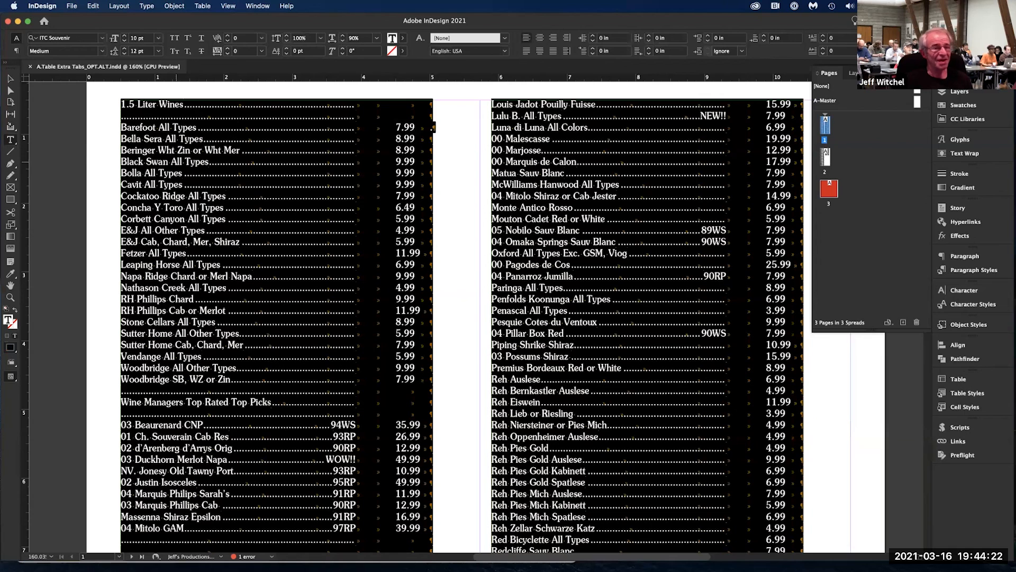
click(205, 7)
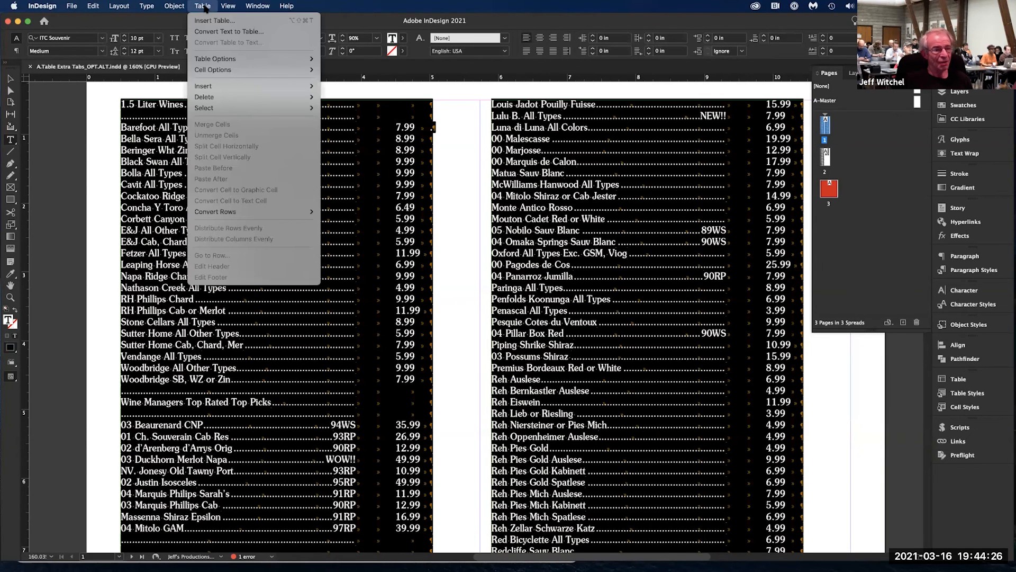
click(210, 32)
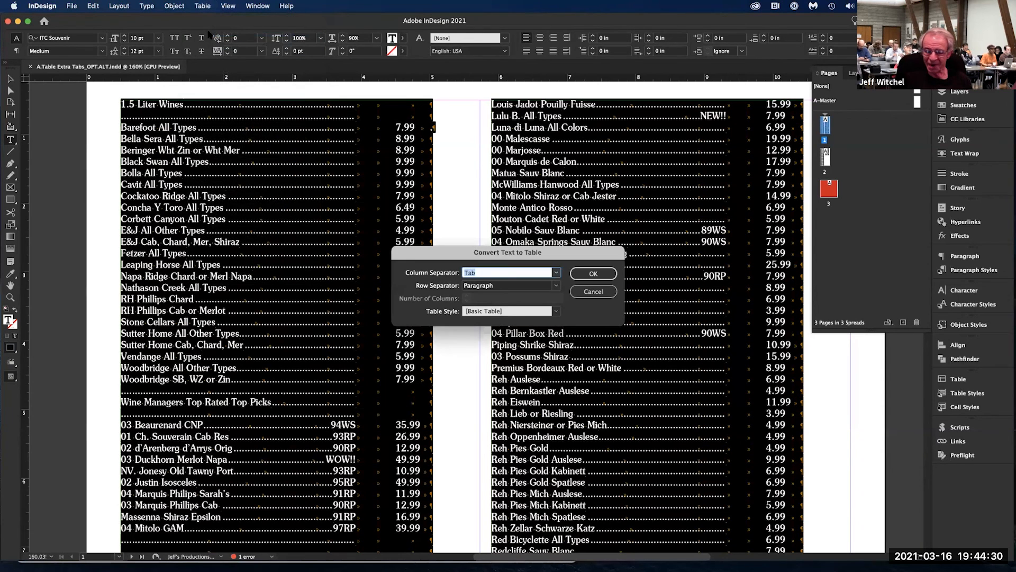
click(591, 273)
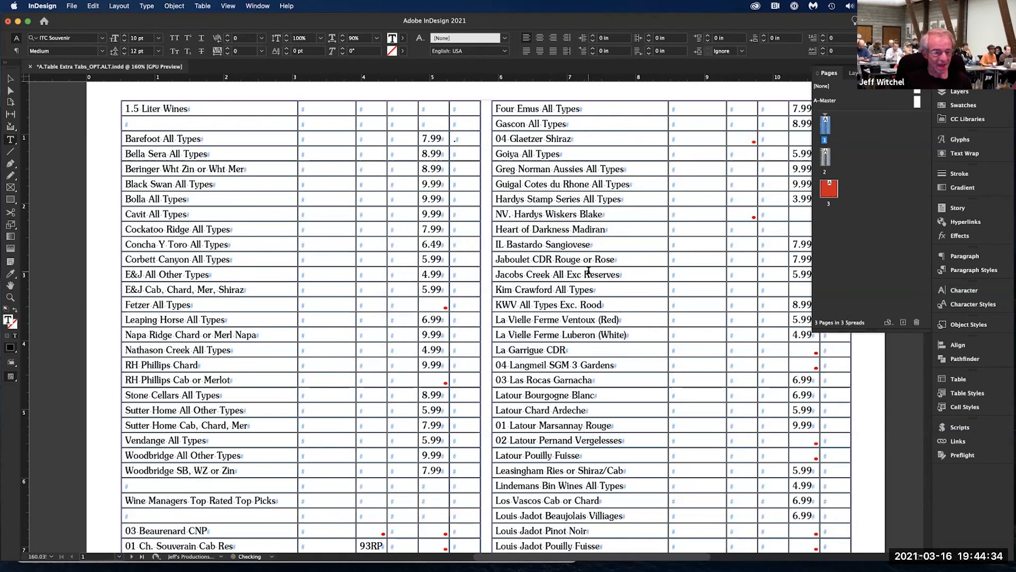
- Delete the three table columns between the wine names and the prices
drag(326, 96, 399, 100)
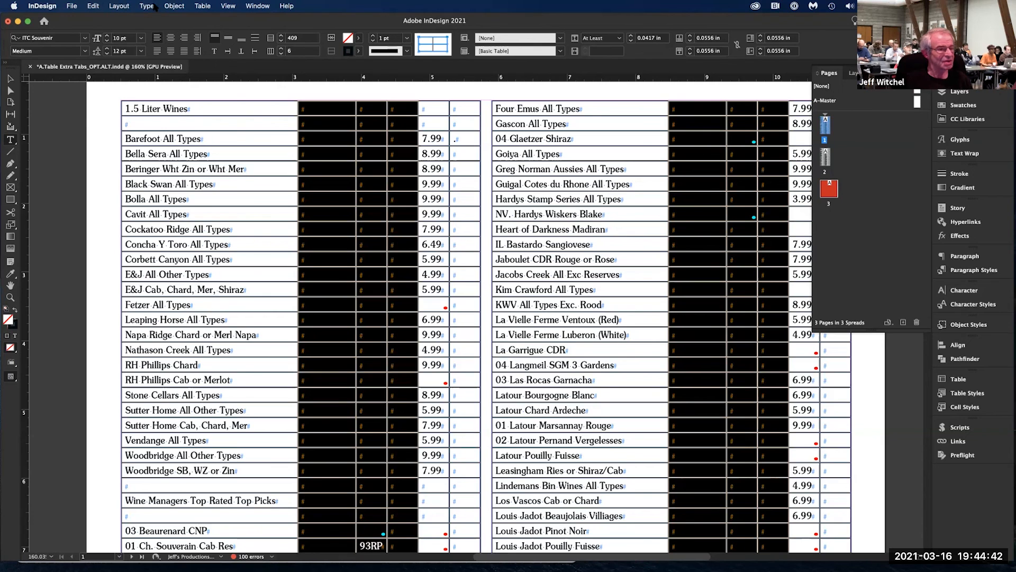
click(208, 7)
mouse_move(316, 98)
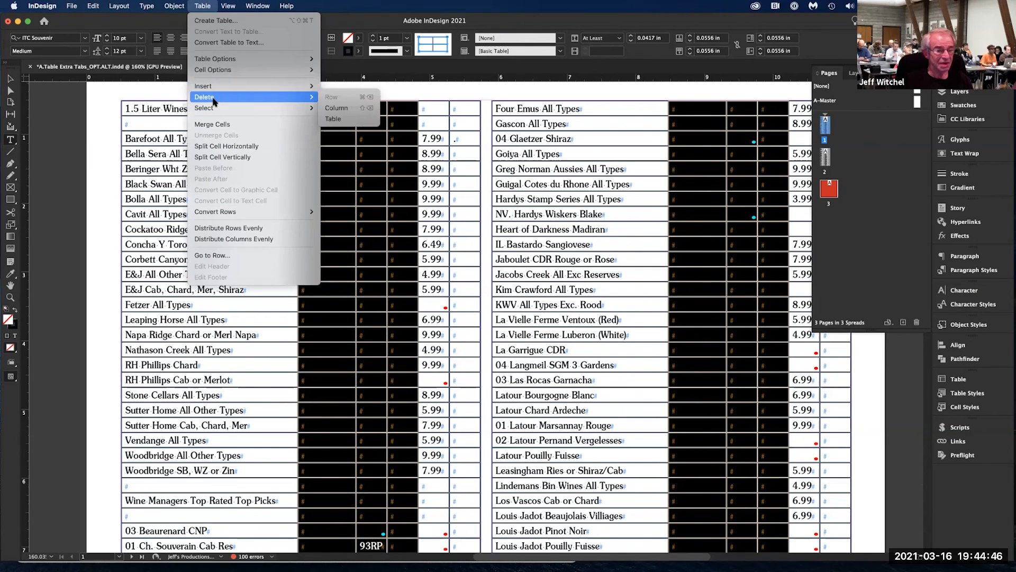
click(329, 109)
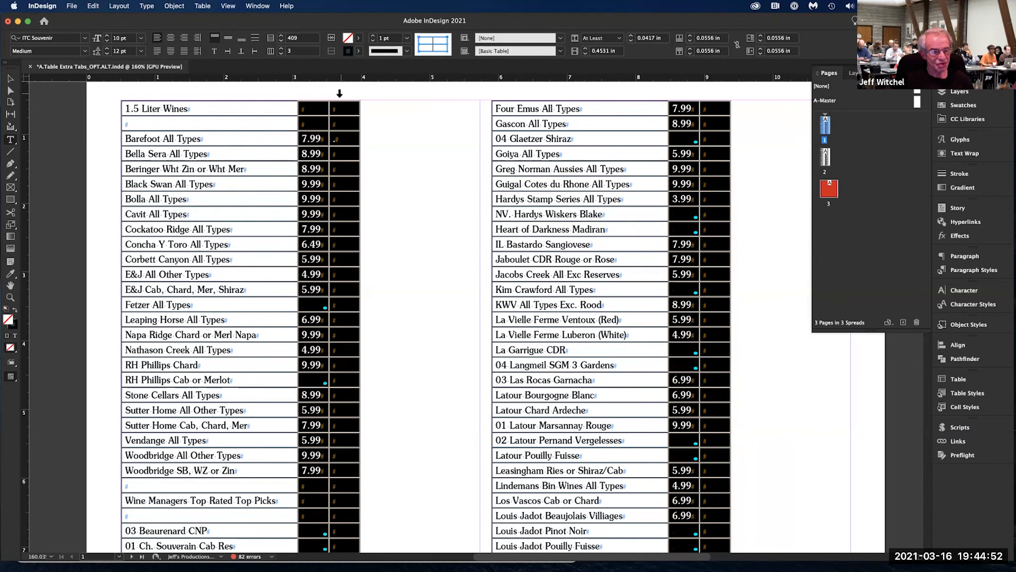
- Delete the extra column after the prices
click(340, 99)
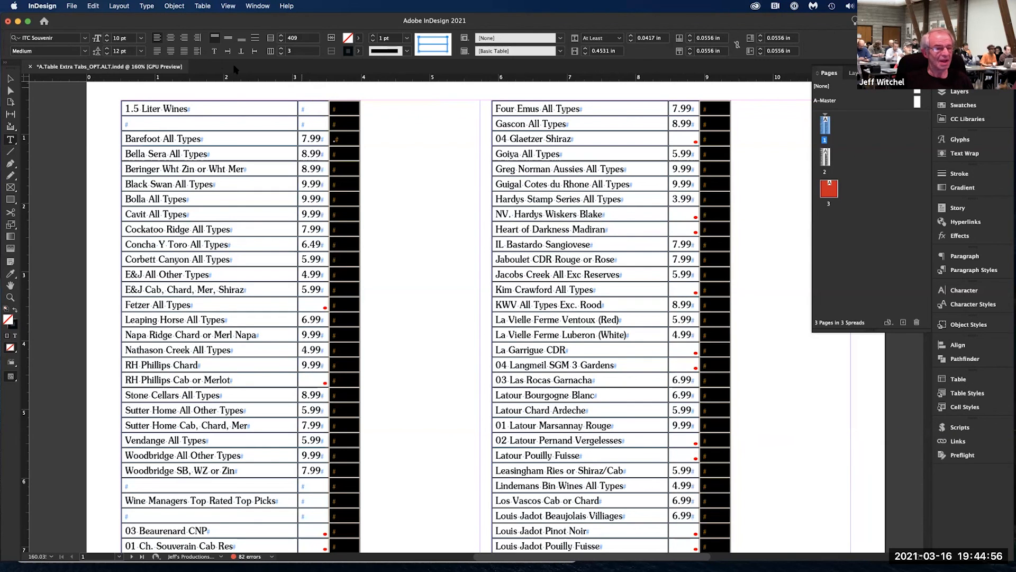
click(208, 7)
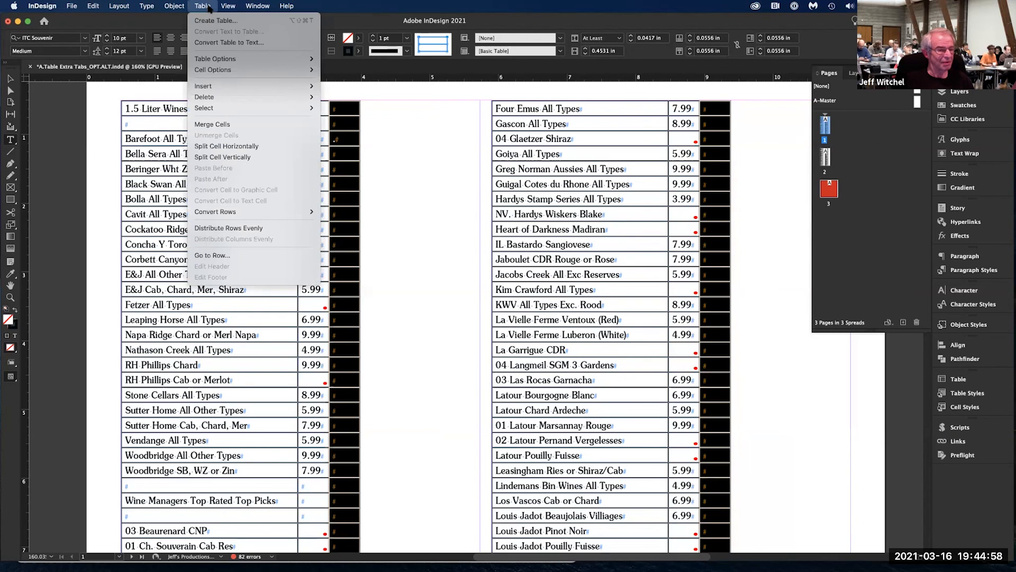